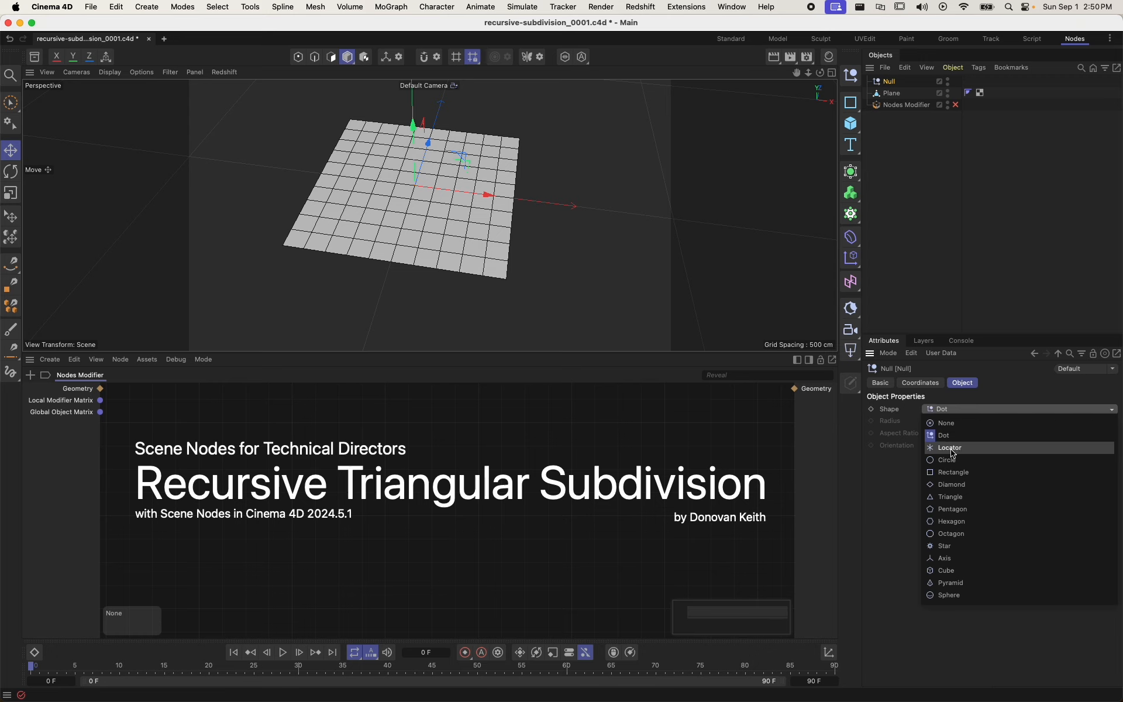
- Display the null as a sphere with a radius of 100 cm
click(954, 595)
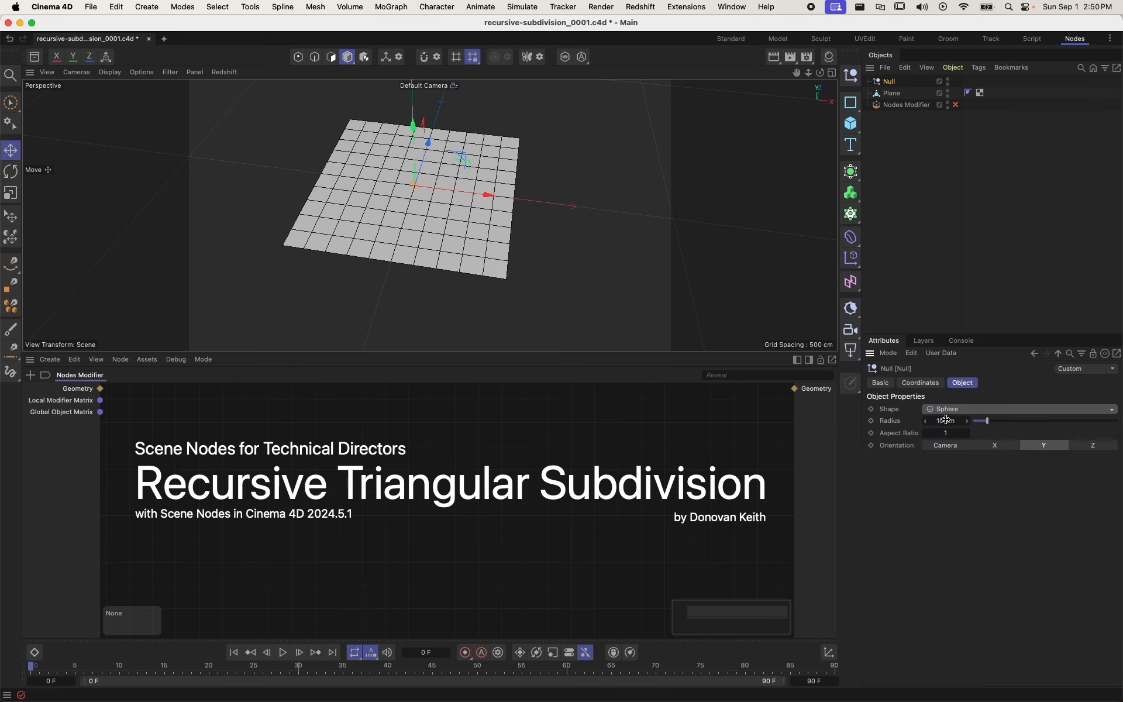
click(946, 420)
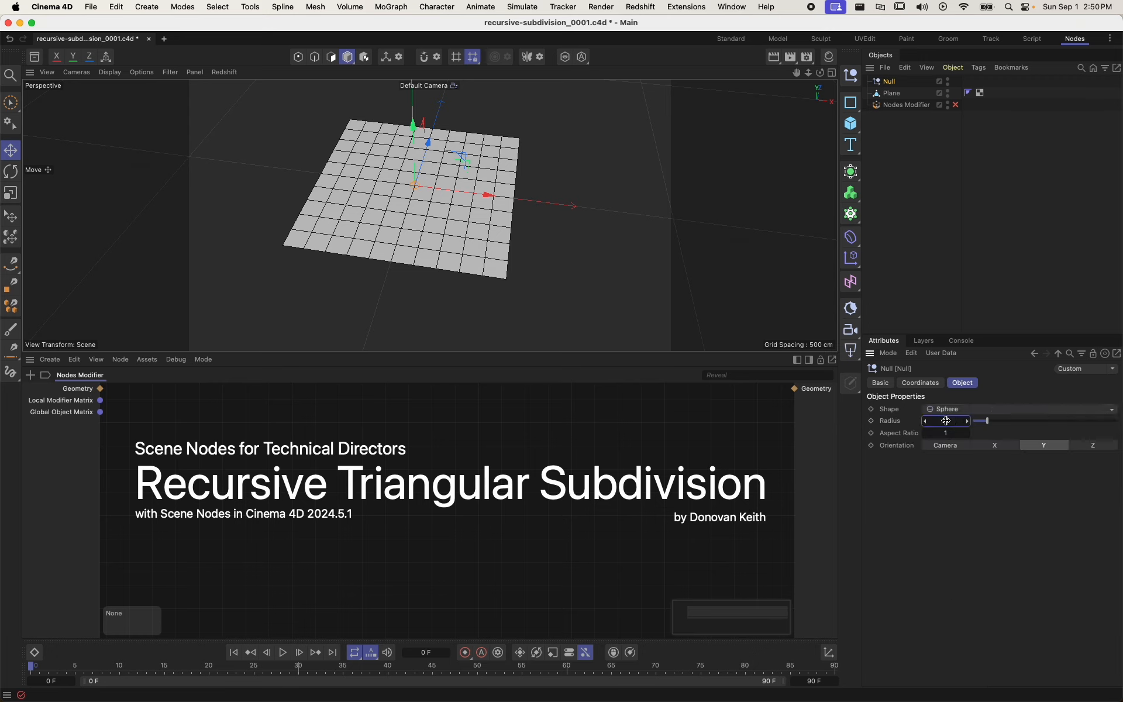
key(Return)
alt+drag(477, 225, 414, 239)
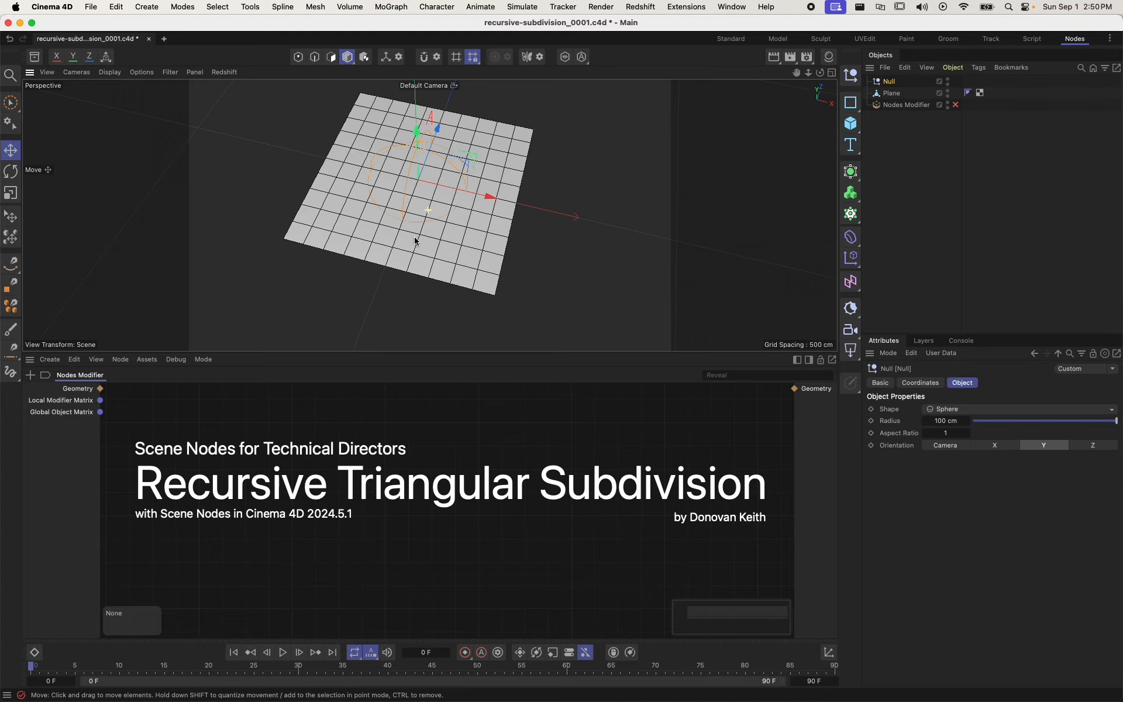
alt+right_drag(427, 204, 448, 183)
alt+drag(448, 183, 446, 226)
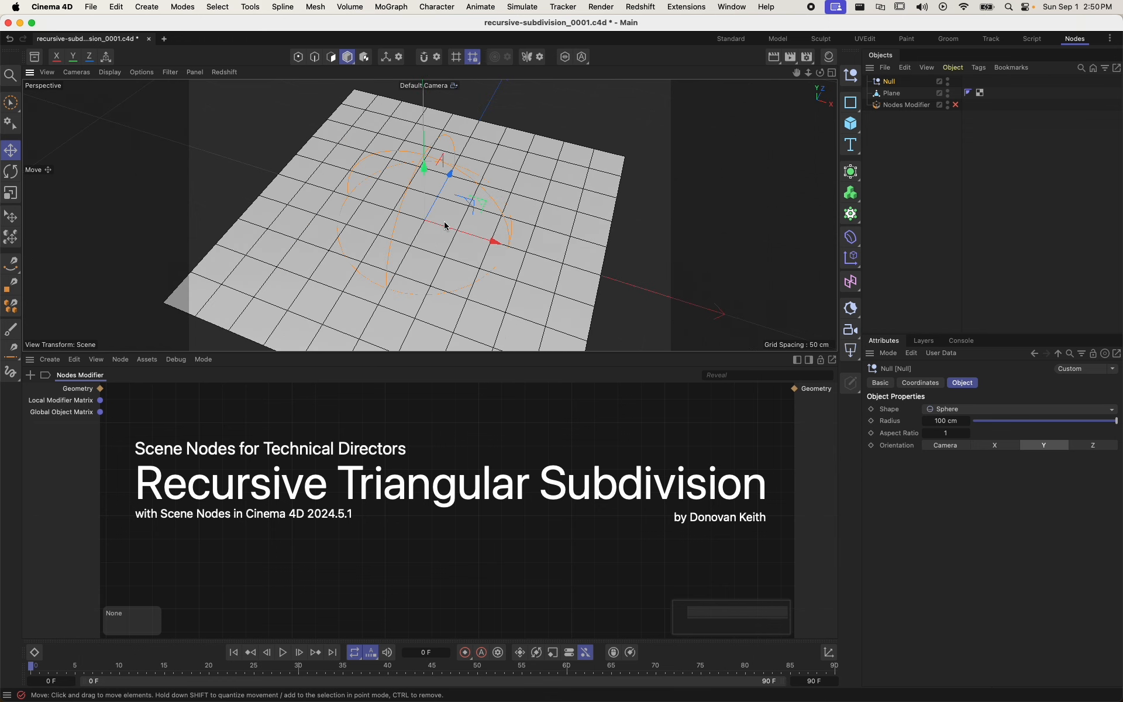
- Select a 4 by 4 block of polygons on the plane inside the sphere-shaped null
click(462, 175)
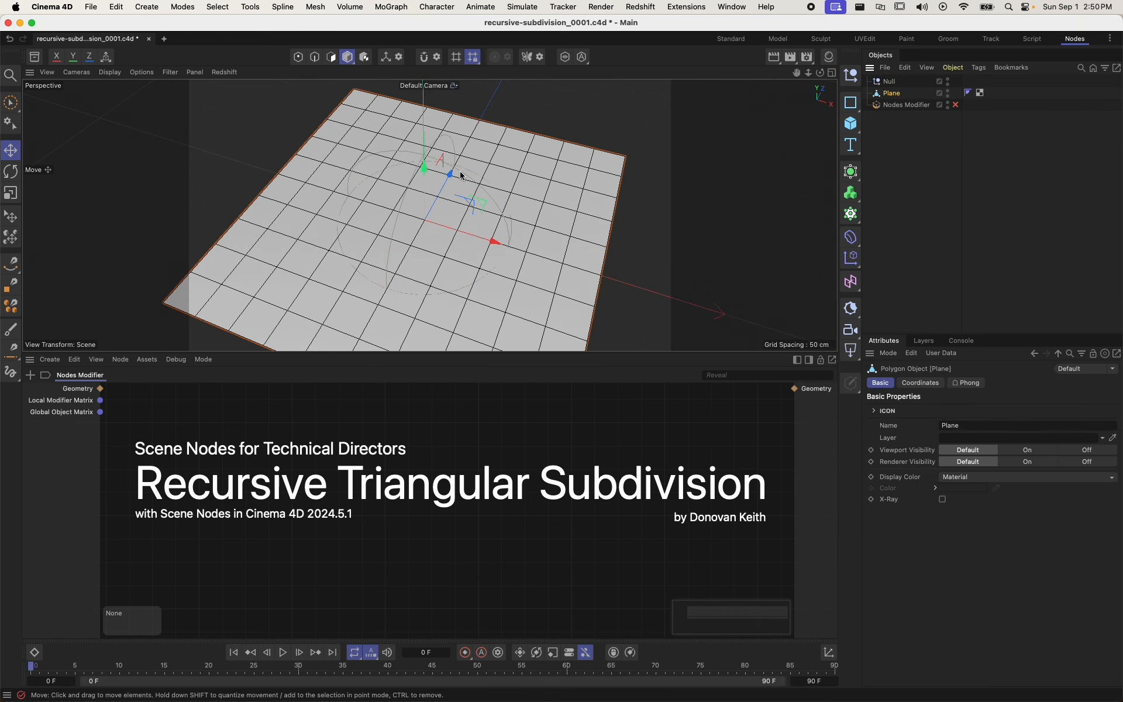
click(331, 57)
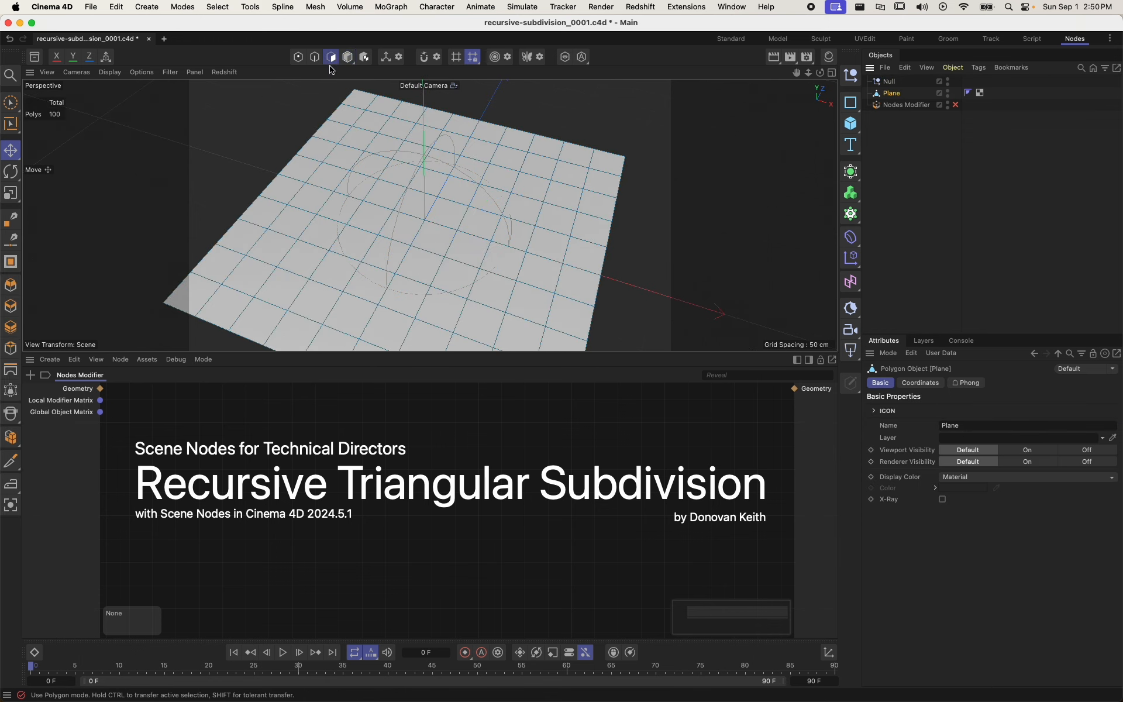
click(362, 241)
shift+click(377, 246)
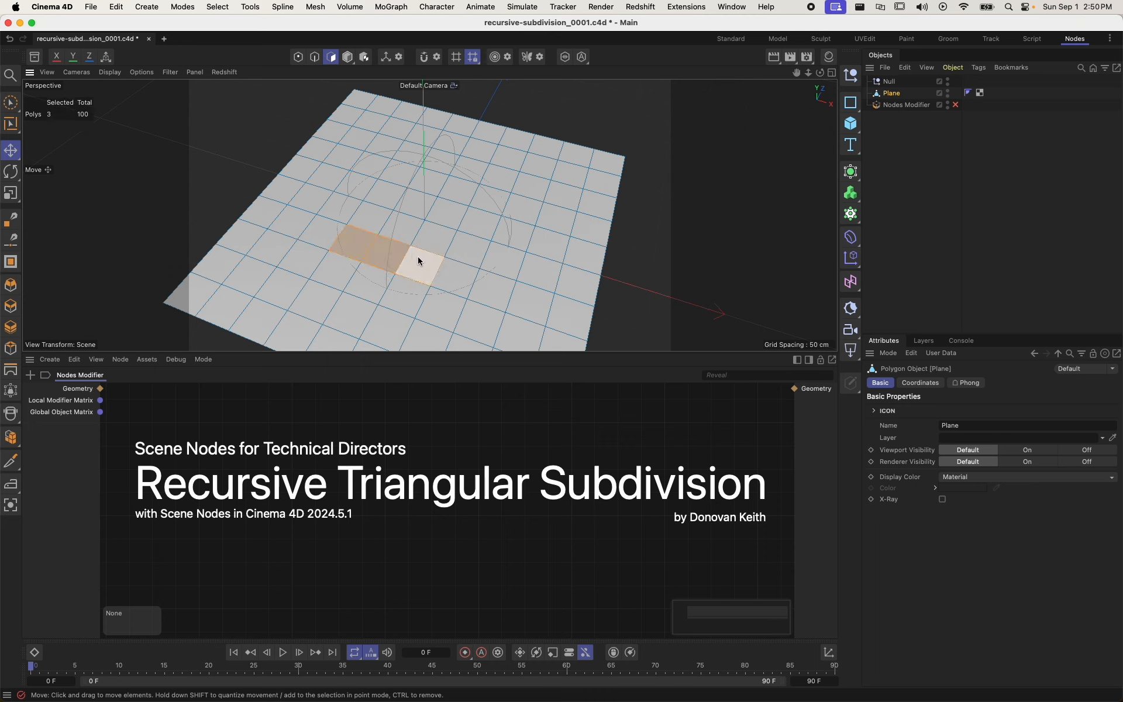
mouse_move(418, 256)
alt+mouse_down()
mouse_move(447, 321)
mouse_move(414, 267)
mouse_move(361, 236)
mouse_move(368, 190)
alt+mouse_up()
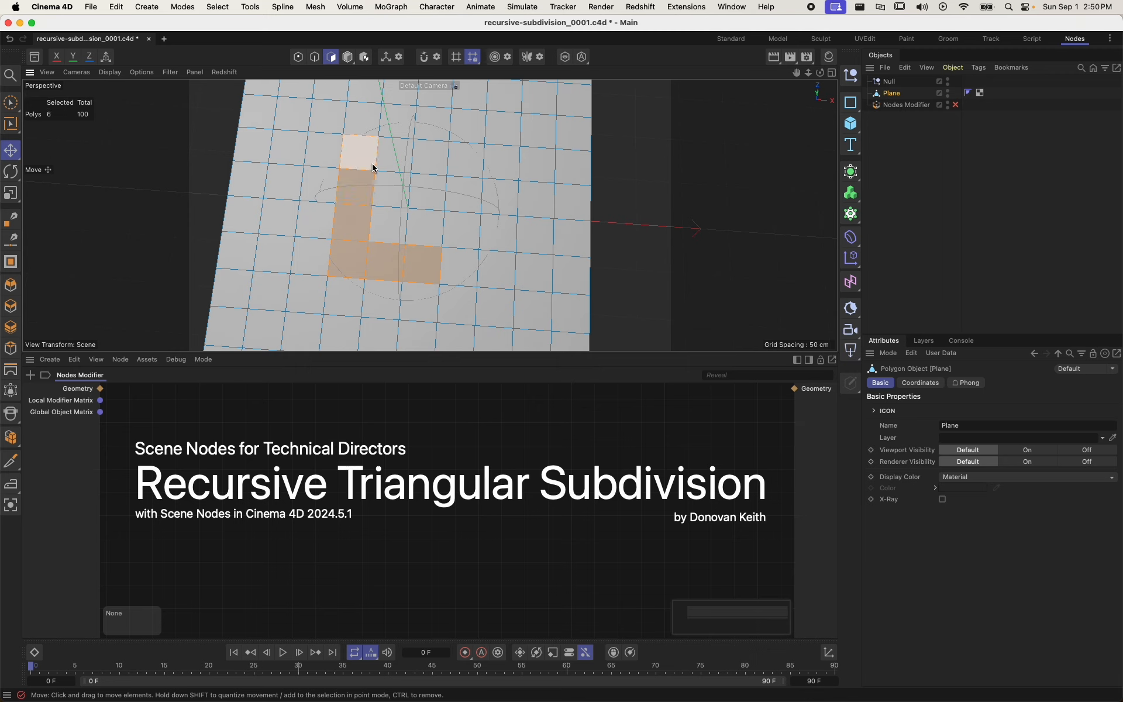
mouse_move(418, 155)
shift+mouse_down()
mouse_move(455, 162)
mouse_move(482, 225)
mouse_move(466, 261)
mouse_move(393, 192)
shift+mouse_up()
shift+click(427, 190)
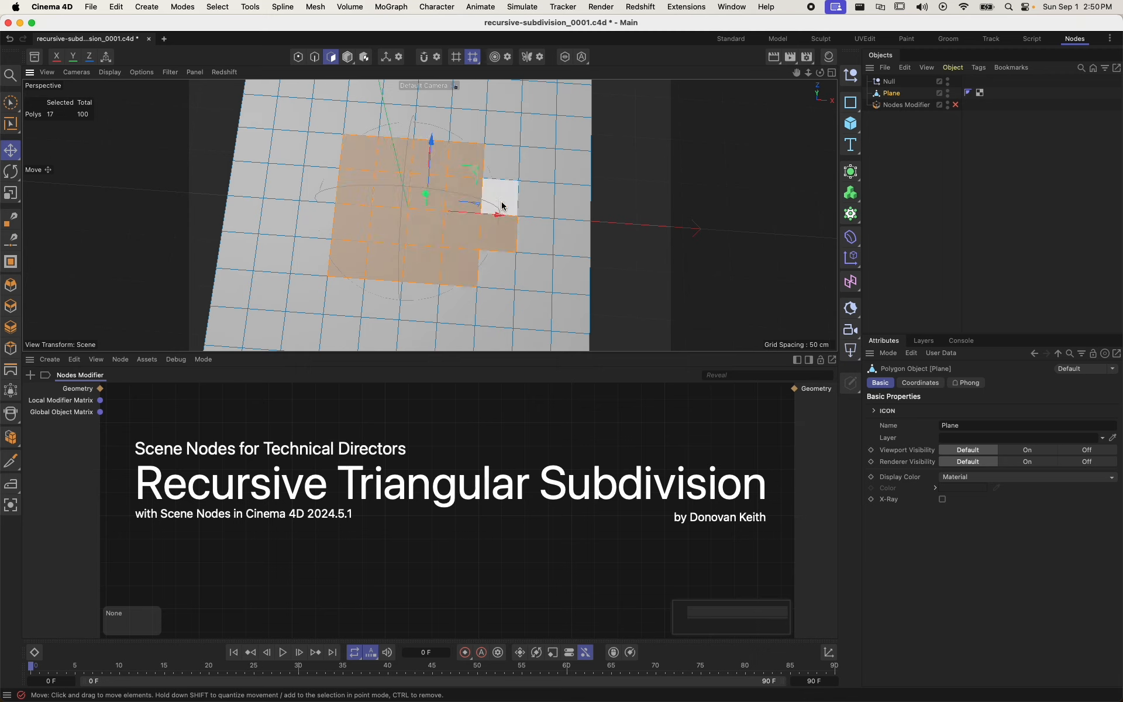
ctrl+click(501, 233)
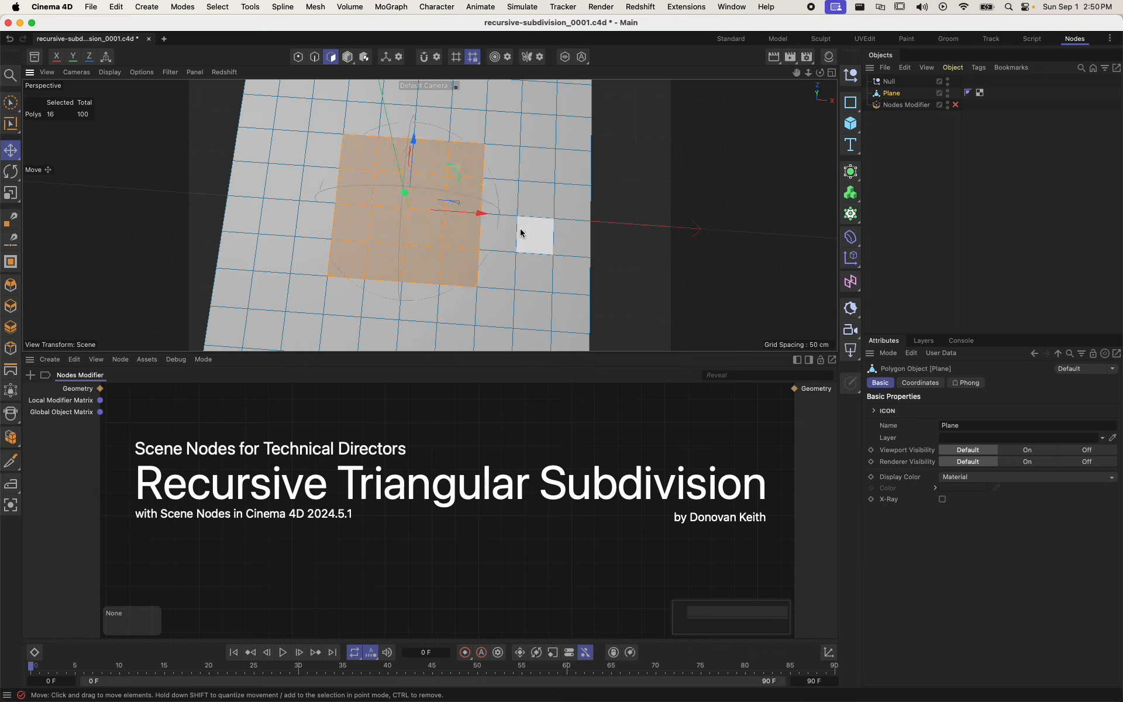
- Poke the selected 4 by 4 block so each quad splits into triangles meeting at its centre
alt+drag(421, 263, 392, 215)
right_click(430, 247)
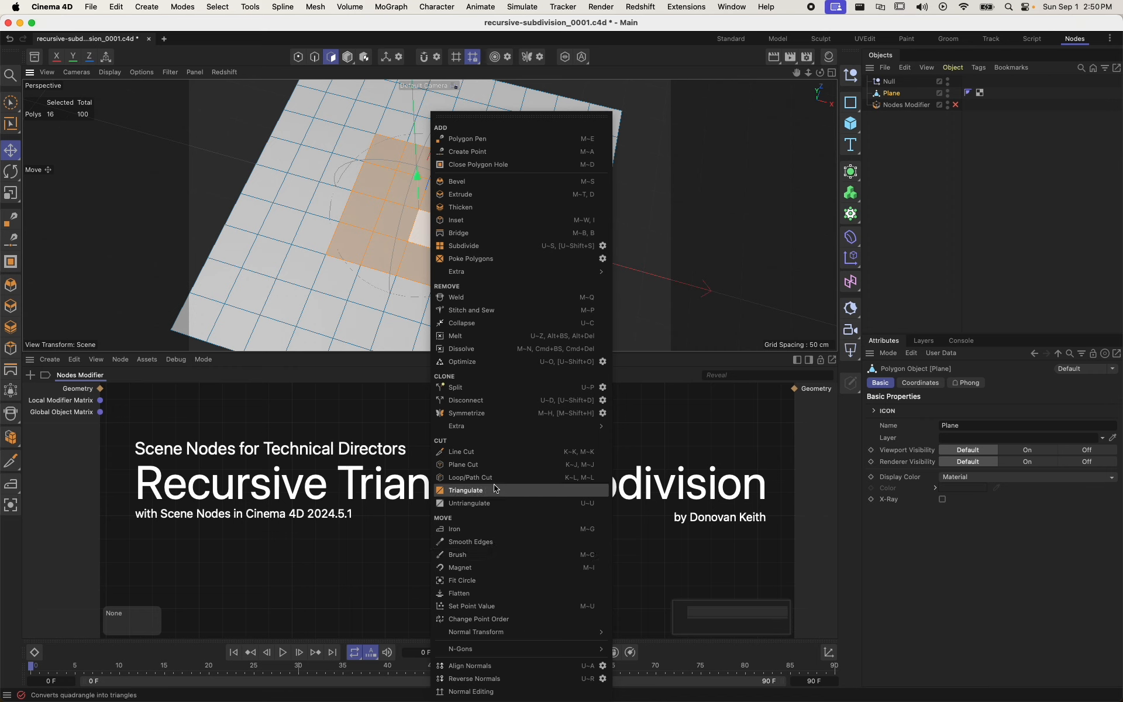
click(505, 259)
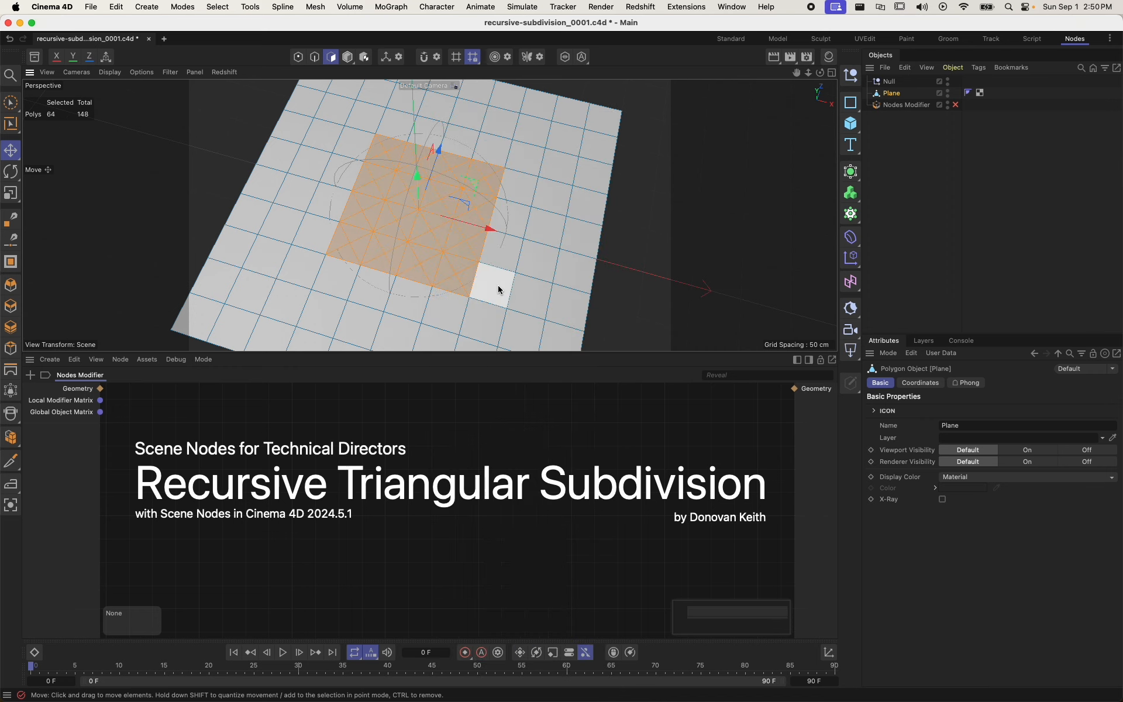
alt+drag(476, 280, 433, 263)
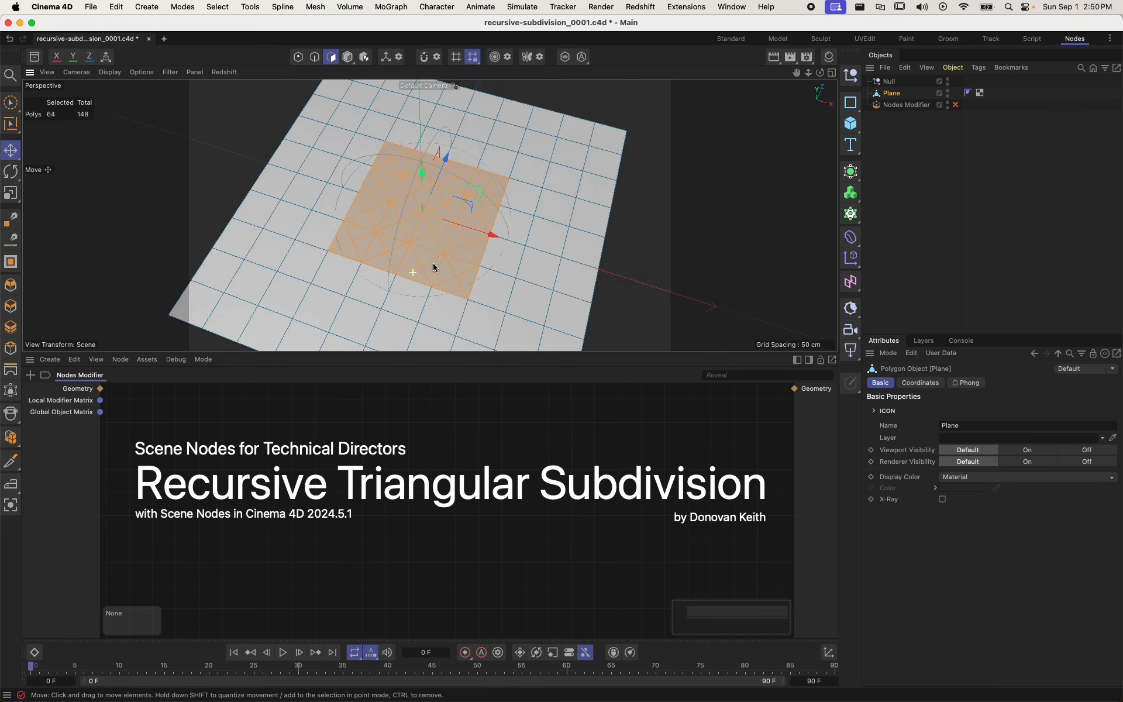
alt+right_drag(433, 263, 451, 217)
alt+middle_drag(449, 234, 452, 256)
alt+drag(453, 258, 412, 236)
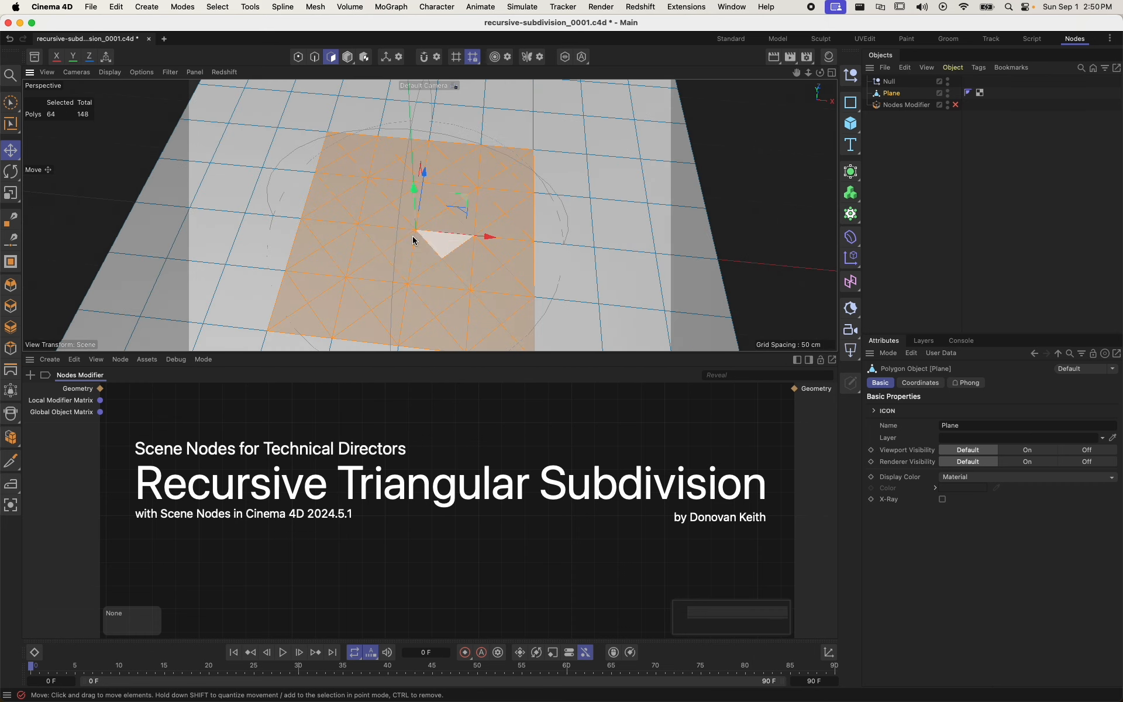
right_click(360, 220)
key(Escape)
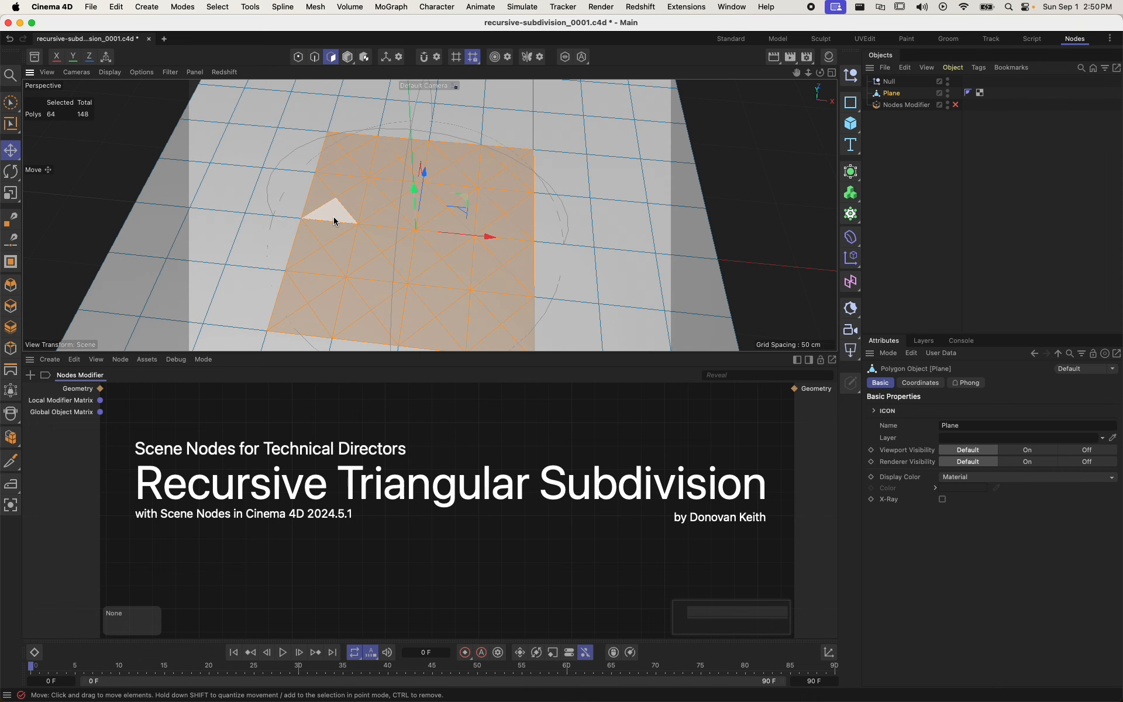
- Select about 44 of the new triangles around the null's centre and poke them
click(621, 225)
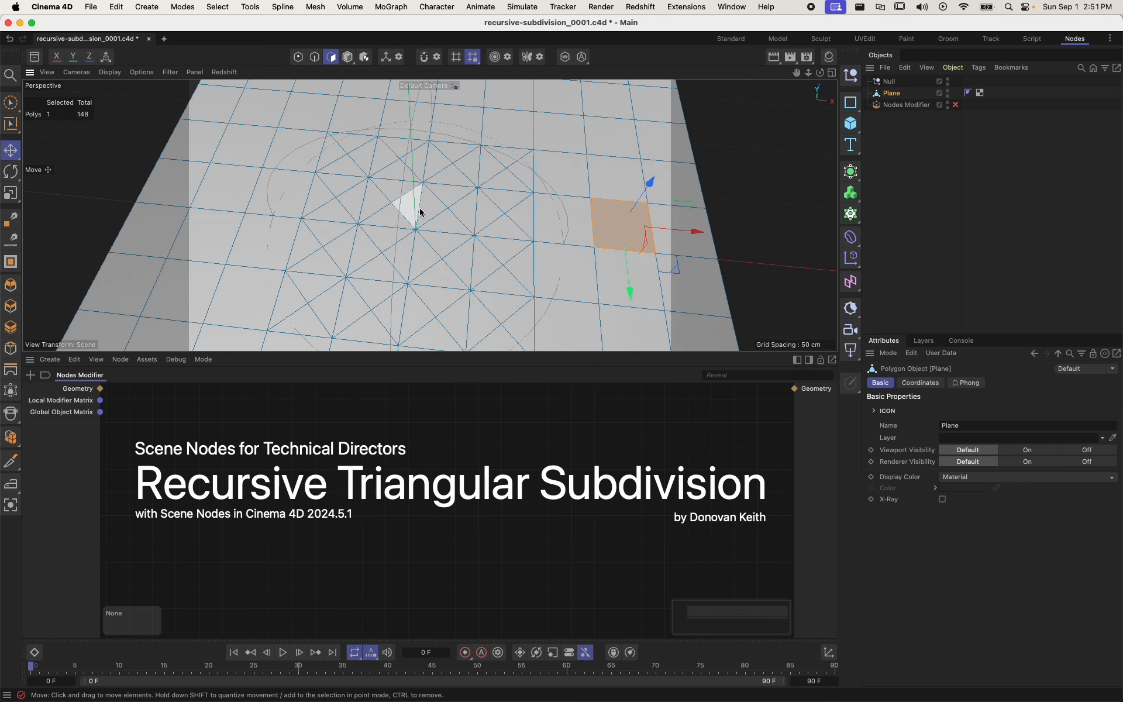
mouse_move(420, 221)
mouse_down()
mouse_move(409, 218)
mouse_move(426, 251)
mouse_move(429, 205)
mouse_move(340, 226)
mouse_move(361, 281)
mouse_move(419, 293)
mouse_move(498, 235)
mouse_move(421, 178)
mouse_move(359, 187)
mouse_move(343, 257)
mouse_move(365, 296)
mouse_move(459, 312)
mouse_move(501, 282)
mouse_move(469, 251)
mouse_move(454, 194)
mouse_move(489, 215)
mouse_up()
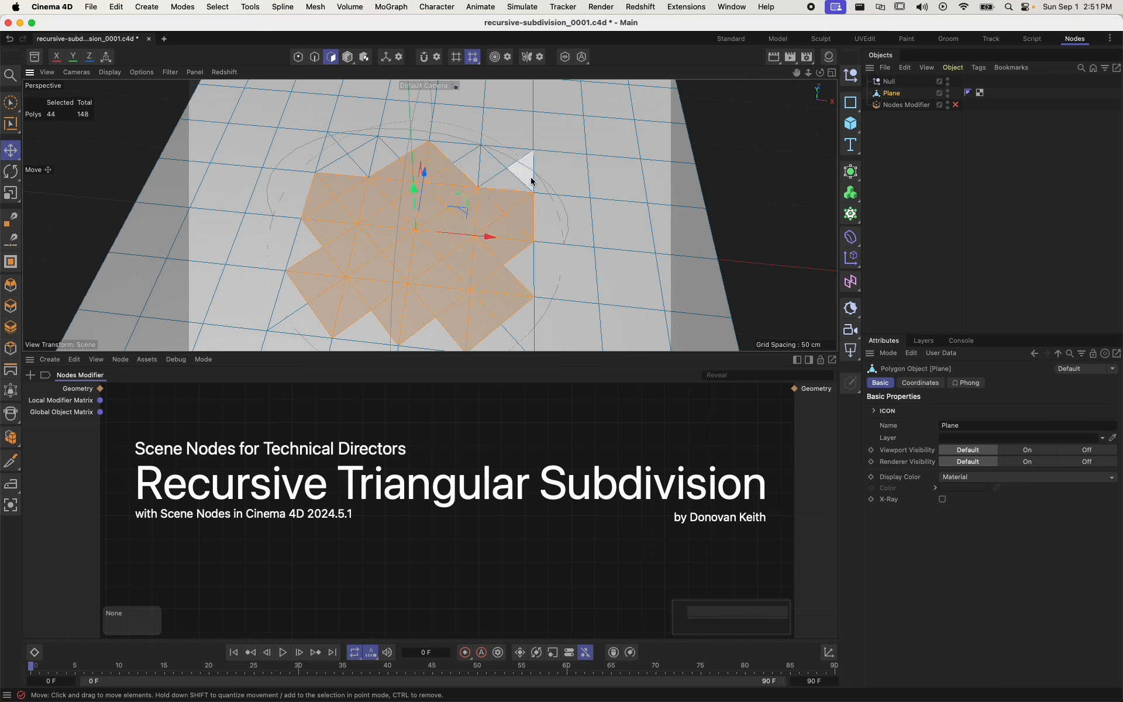
right_click(361, 223)
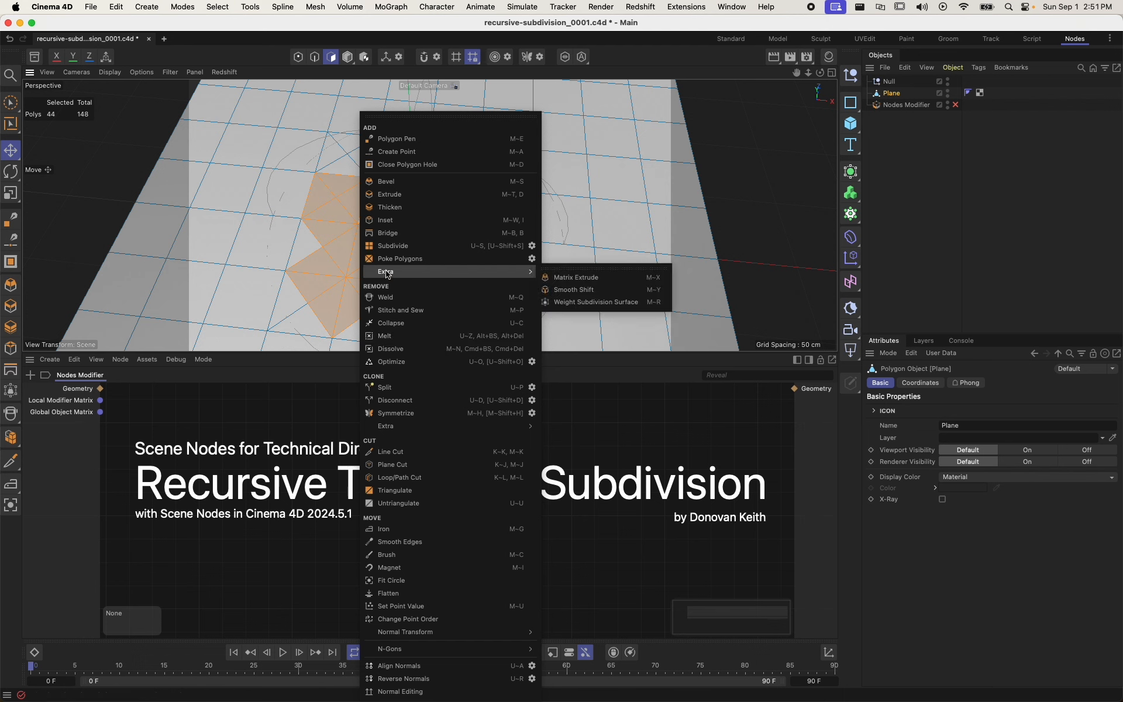
click(389, 245)
- Select a smaller group of about 40 triangles closer to the null's centre and poke them again
mouse_move(383, 221)
mouse_down()
mouse_move(386, 261)
mouse_move(451, 251)
mouse_move(394, 220)
mouse_move(427, 245)
mouse_move(444, 200)
mouse_move(376, 195)
mouse_move(402, 250)
mouse_move(401, 212)
mouse_up()
right_click(401, 212)
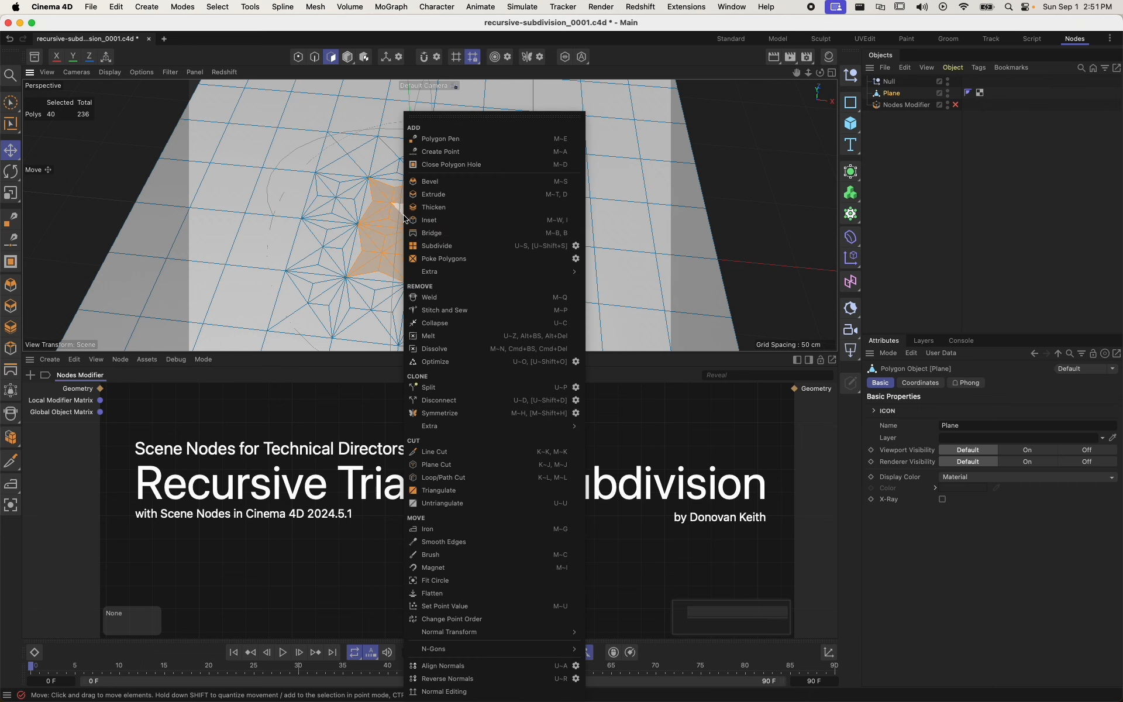
click(431, 246)
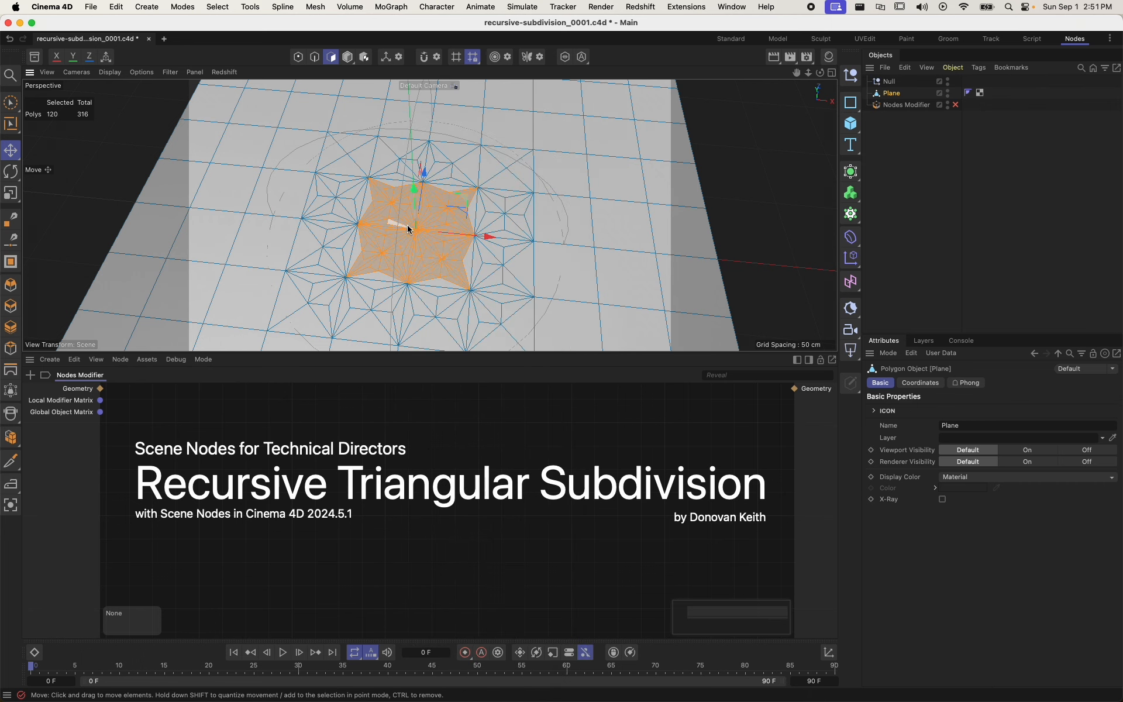
- Poke the innermost triangles right around the null's centre once more and clear the selection
mouse_move(389, 234)
mouse_down()
mouse_move(432, 246)
mouse_move(408, 212)
mouse_move(380, 228)
mouse_move(411, 228)
mouse_up()
right_click(410, 228)
click(457, 262)
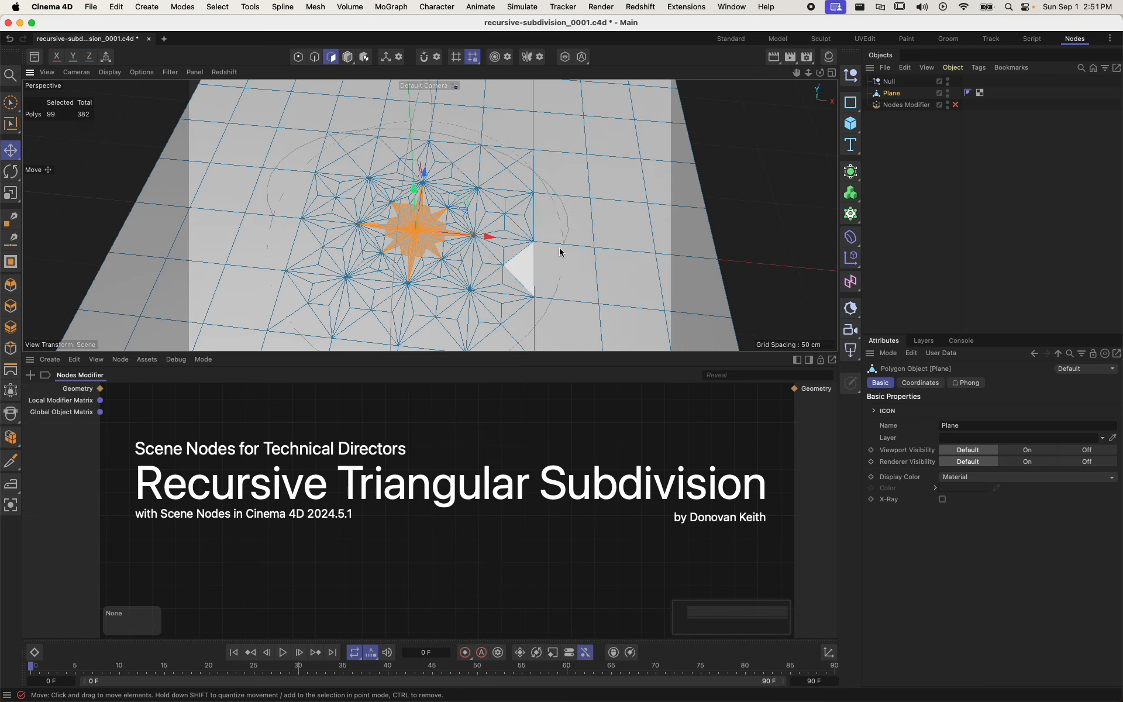
click(576, 234)
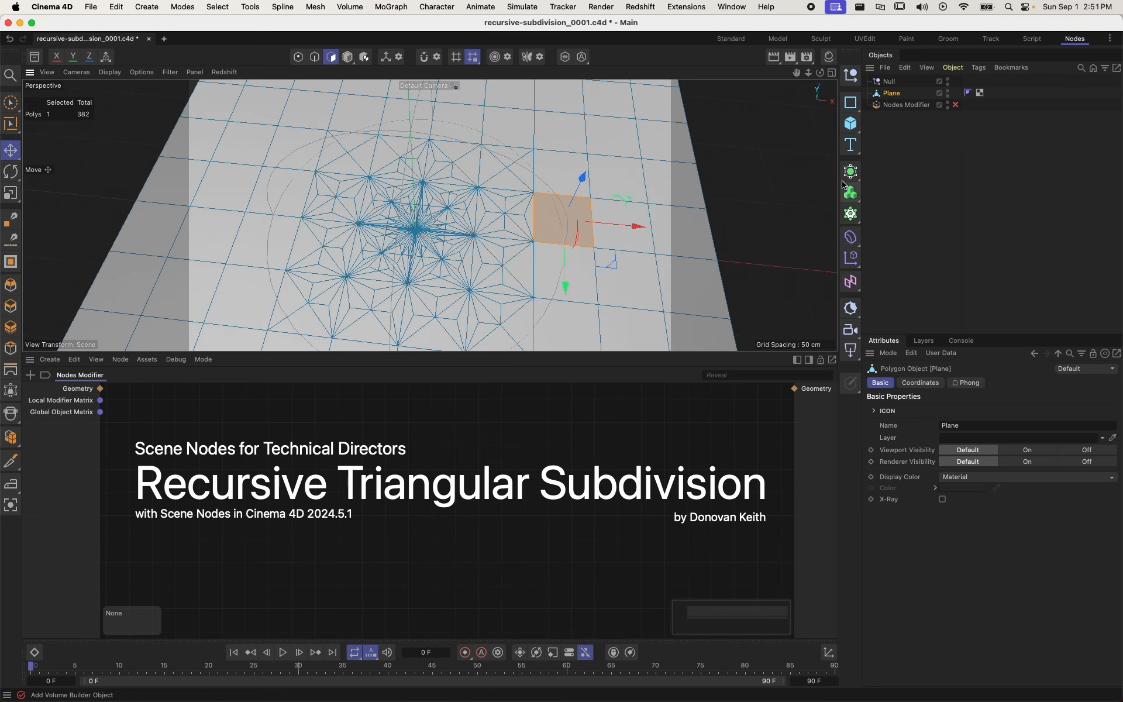
click(887, 176)
alt+drag(463, 222, 453, 246)
alt+right_drag(453, 245, 501, 226)
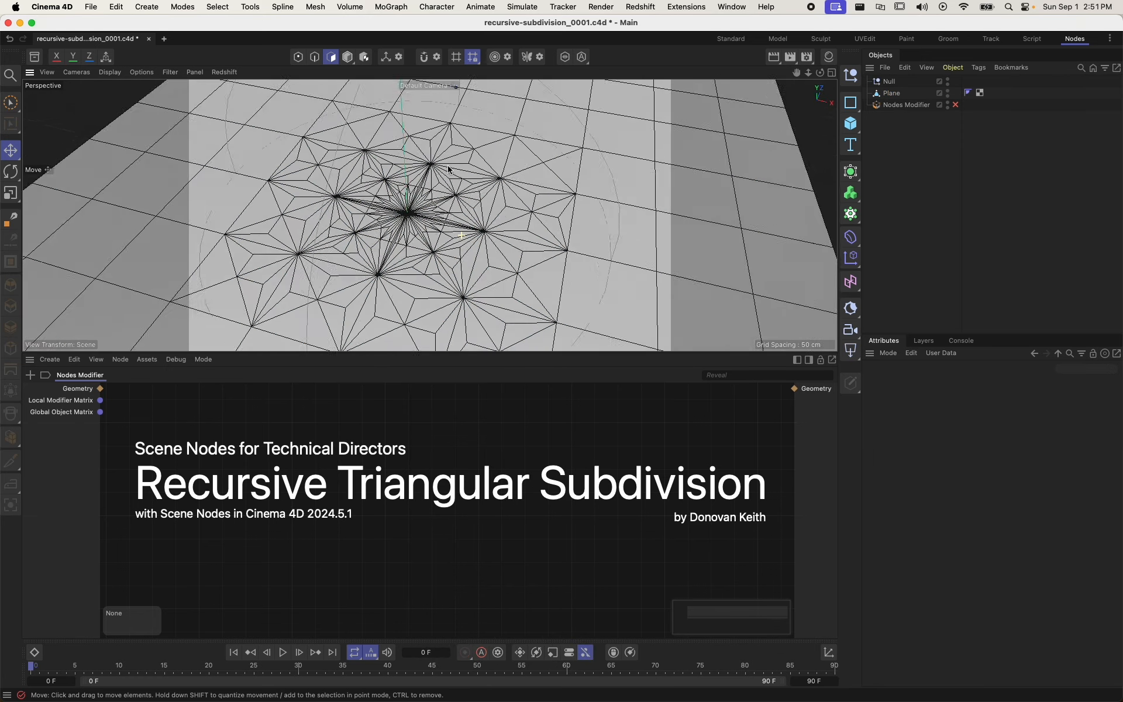
alt+drag(501, 225, 514, 117)
- Give the null a custom green display color with hue 131° and saturation 100%, and deselect it
click(888, 81)
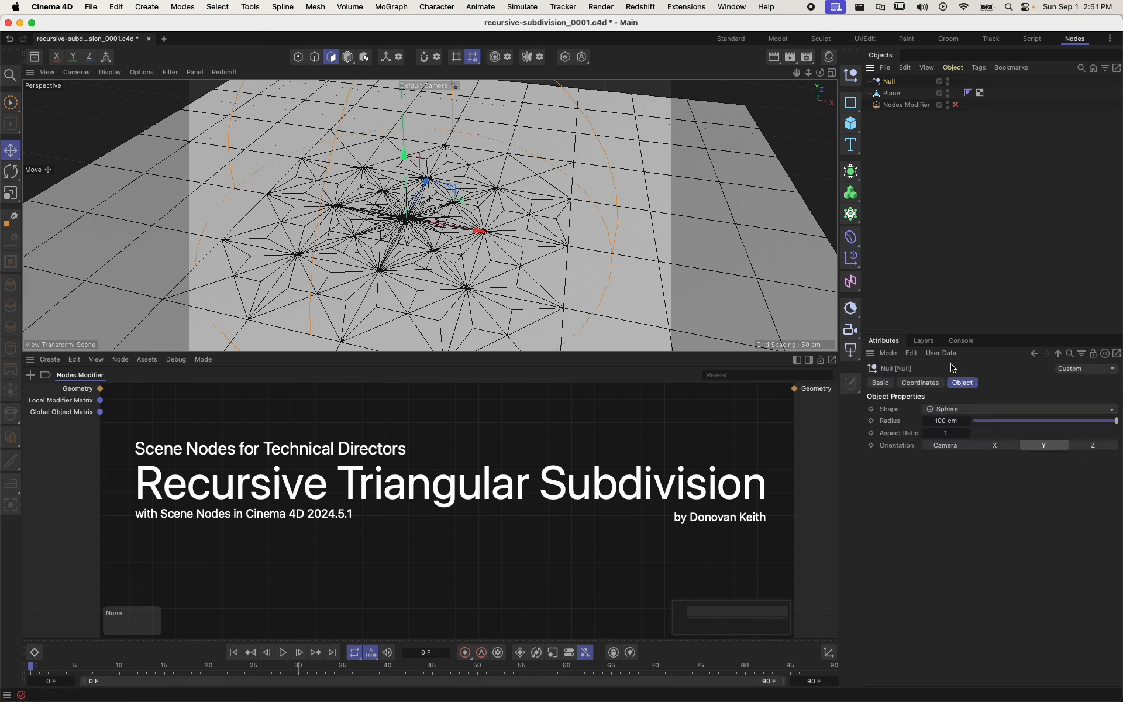
click(885, 383)
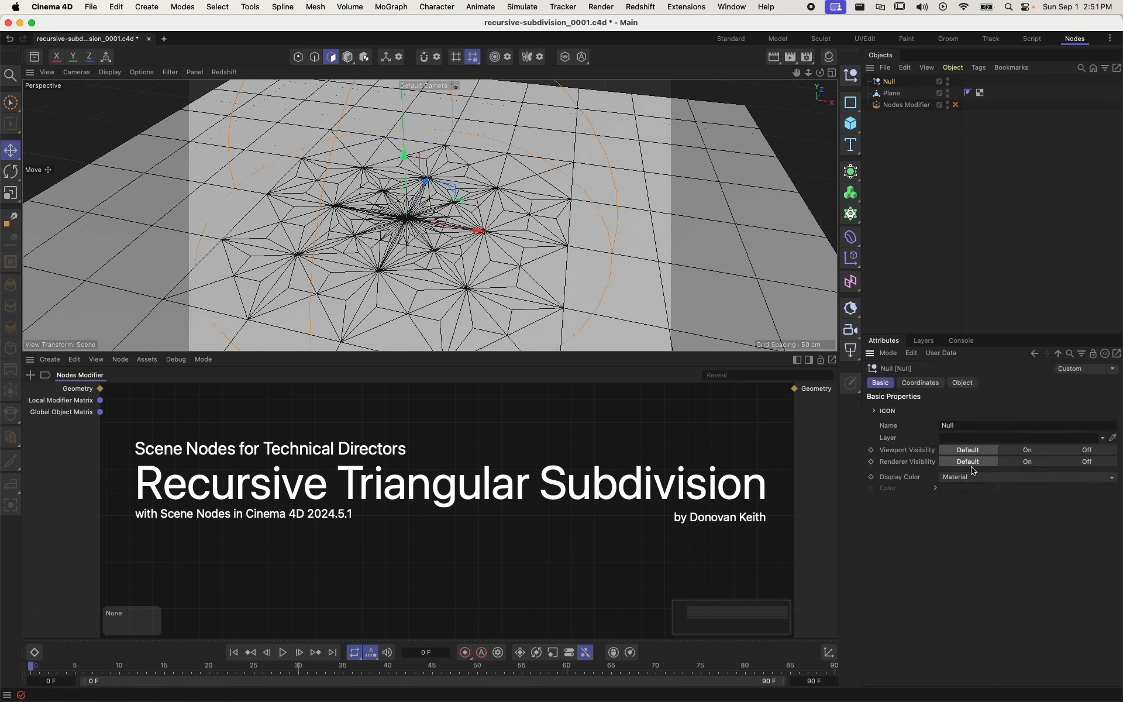
click(951, 481)
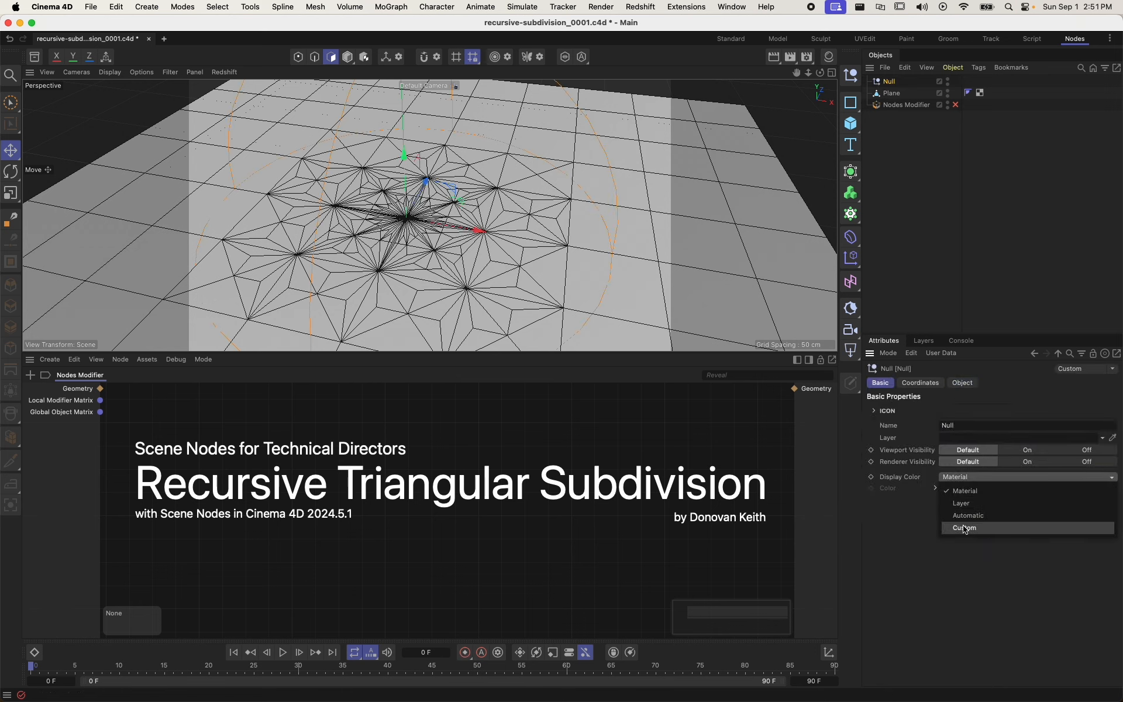
click(966, 528)
click(964, 490)
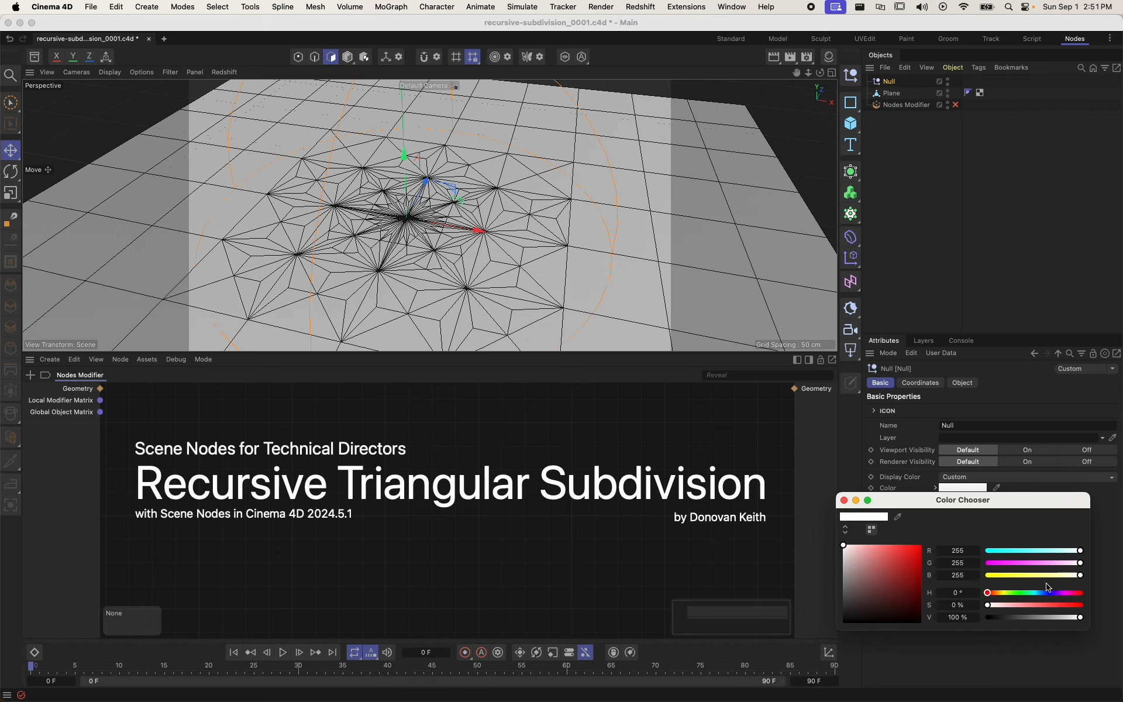
click(1024, 593)
click(1063, 605)
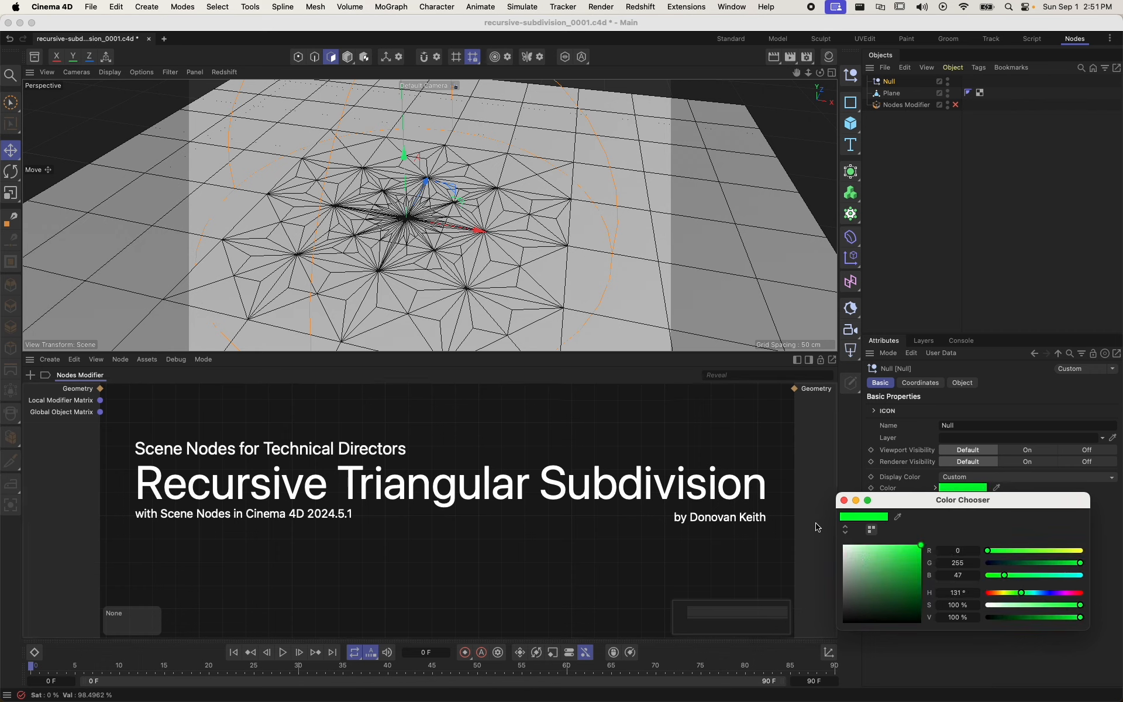
click(845, 500)
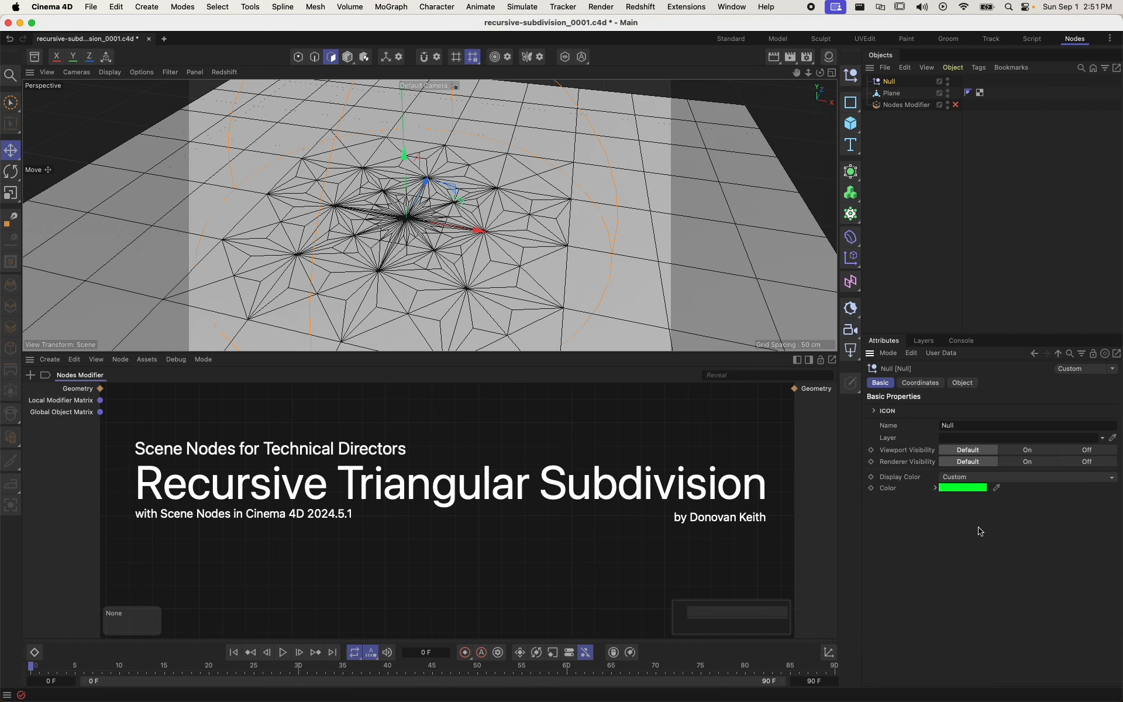
click(894, 259)
scroll(423, 237, down, 10)
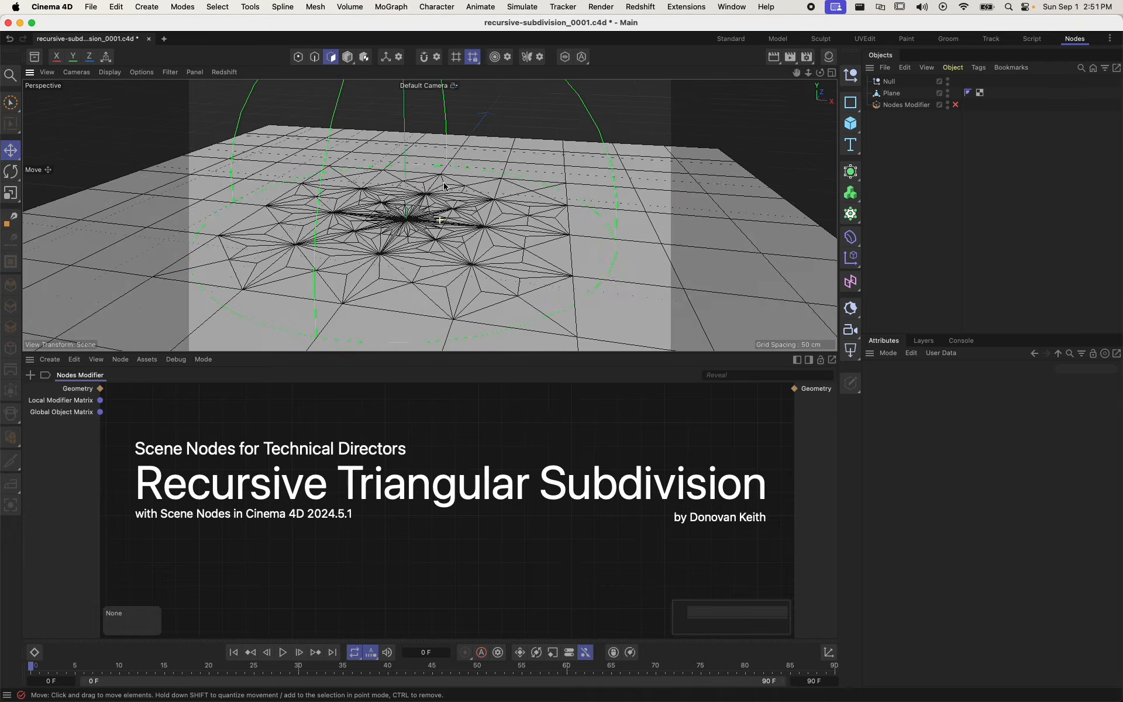
alt+drag(424, 237, 517, 270)
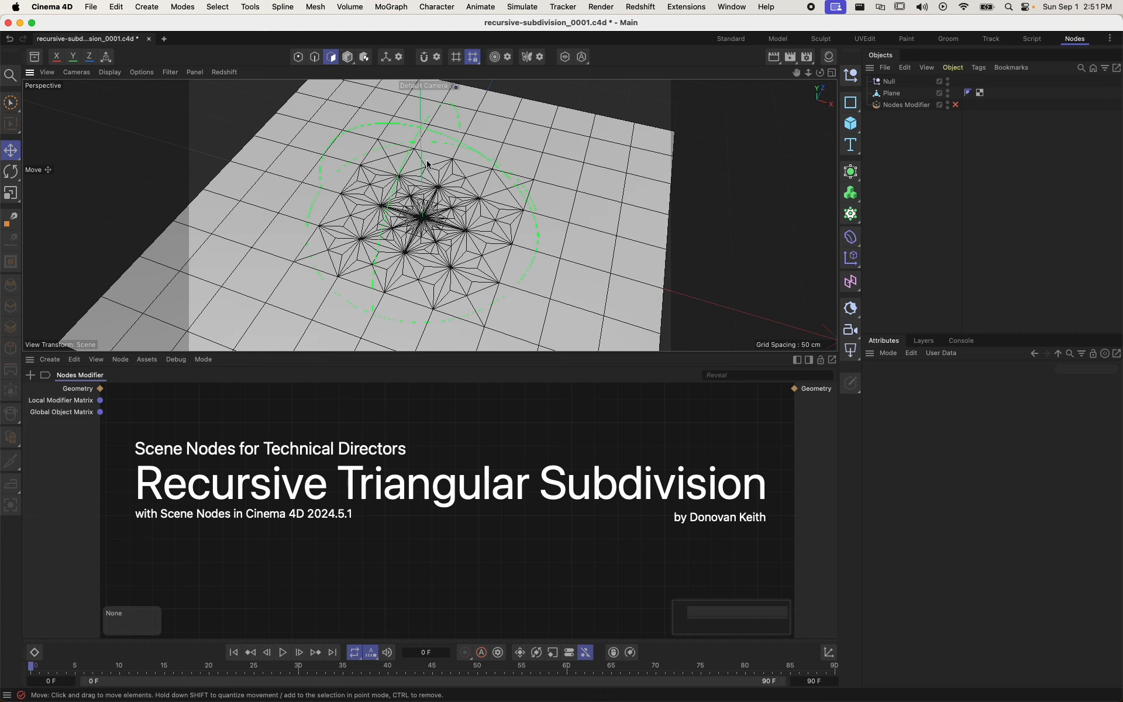
- Rename the null to "Subdivision Target" and deselect it
double_click(891, 82)
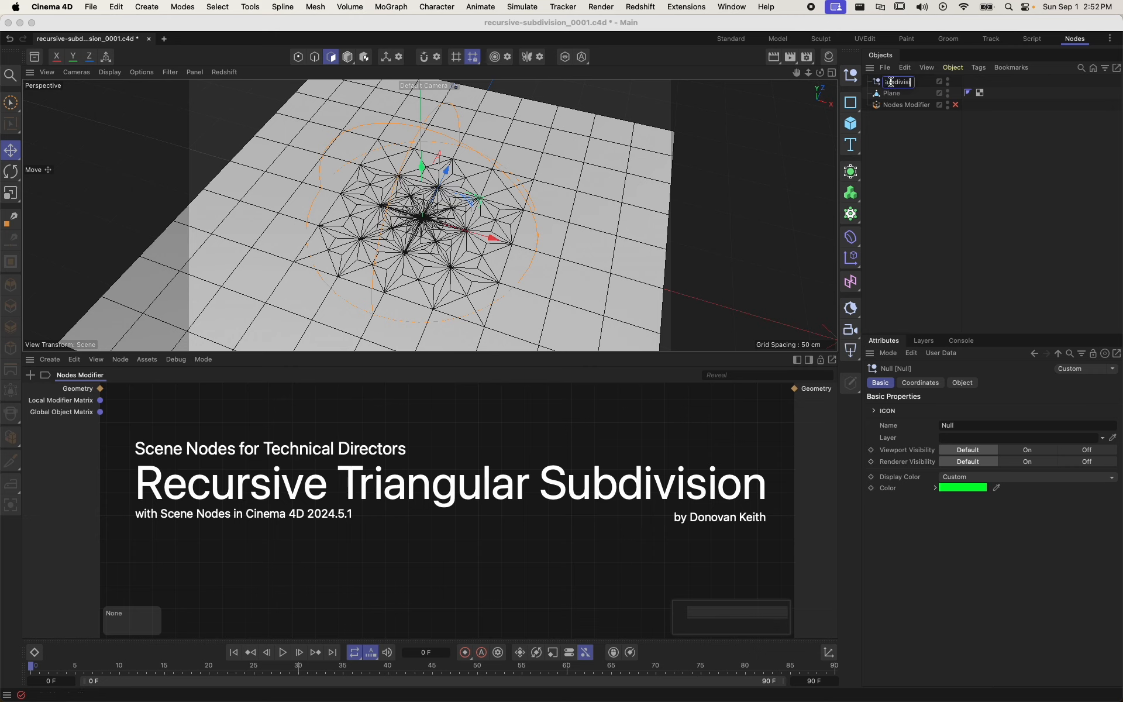
text(Subdivision Target)
key(Return)
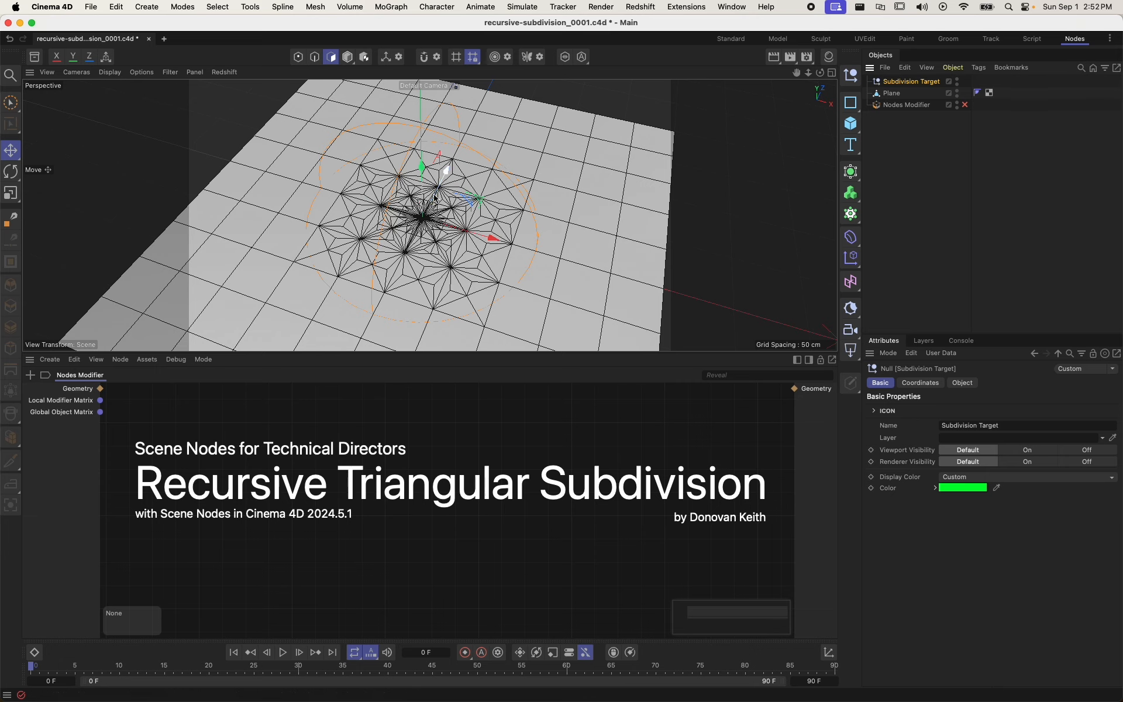
alt+drag(347, 218, 391, 259)
scroll(436, 202, up, 3)
alt+drag(437, 206, 369, 160)
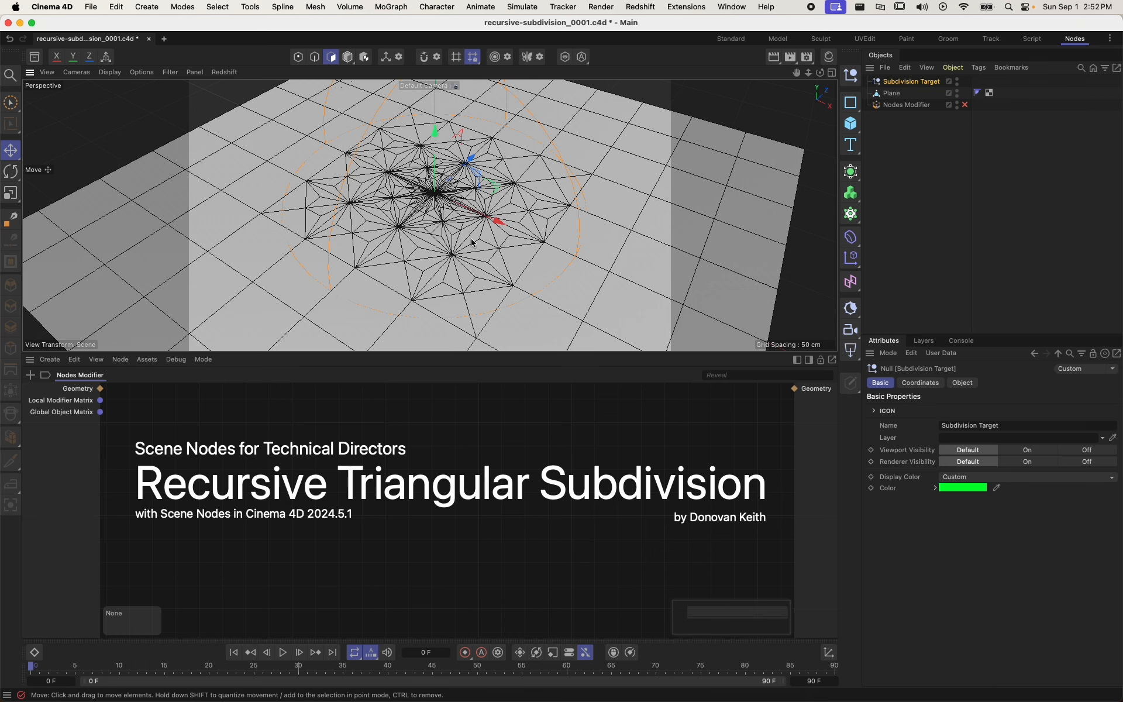
click(920, 159)
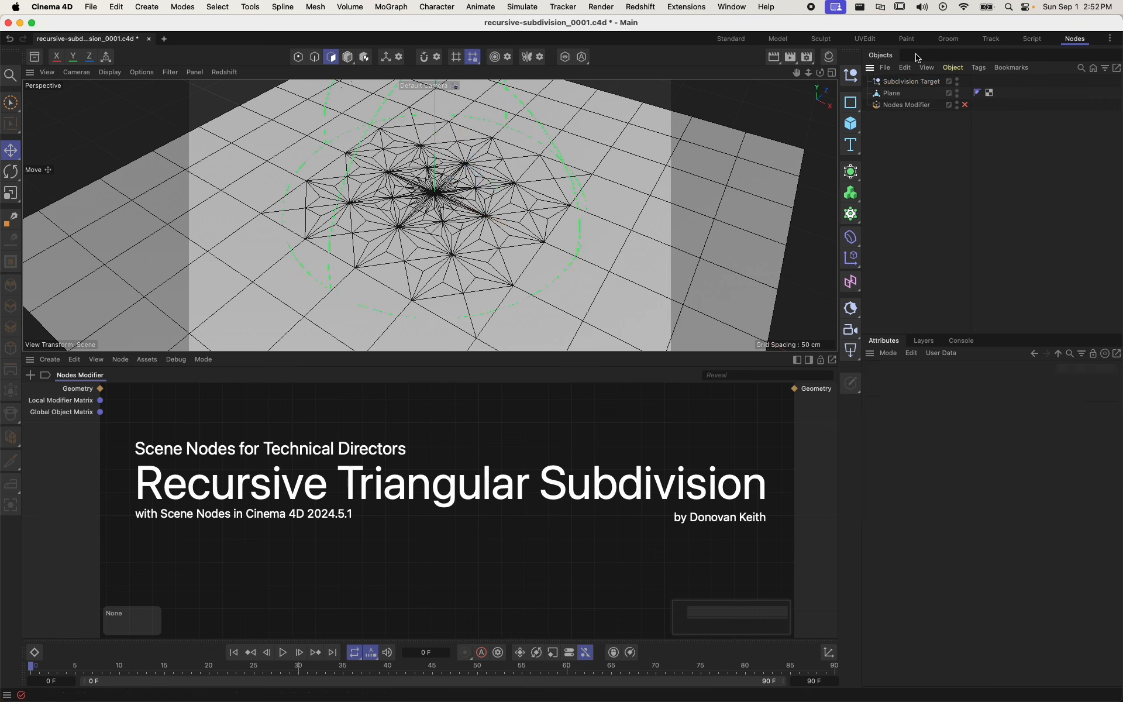
- Search the available commands and assets for "nodes mod" to locate the Nodes Modifier
click(901, 84)
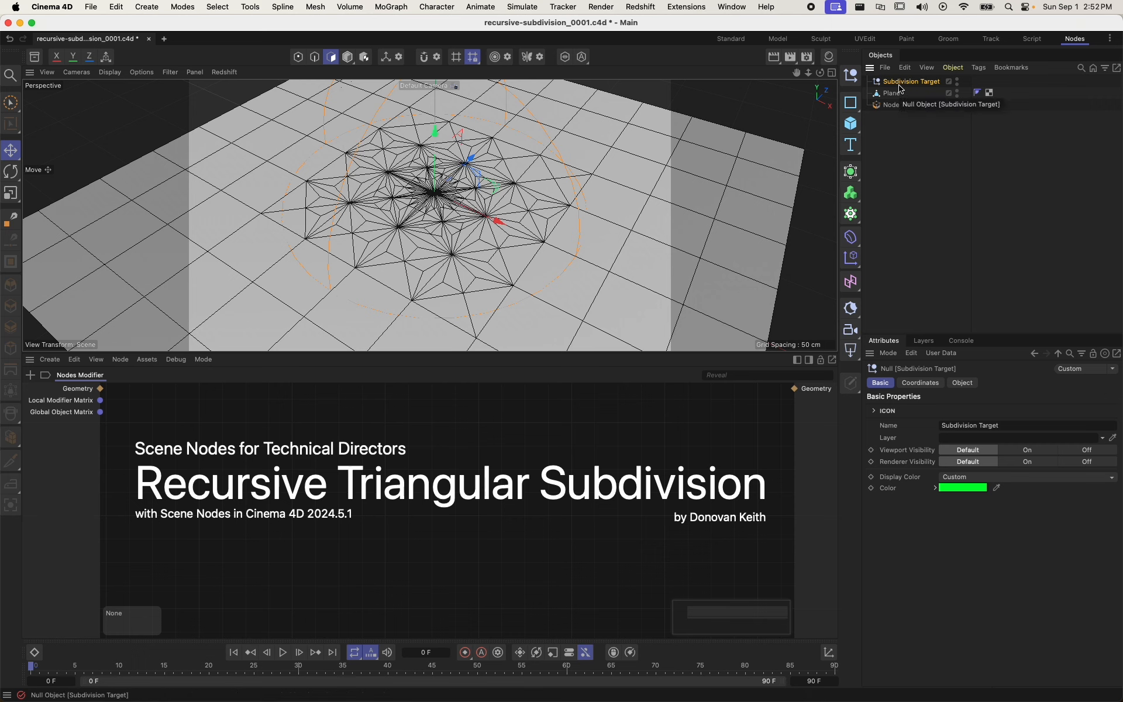
click(904, 106)
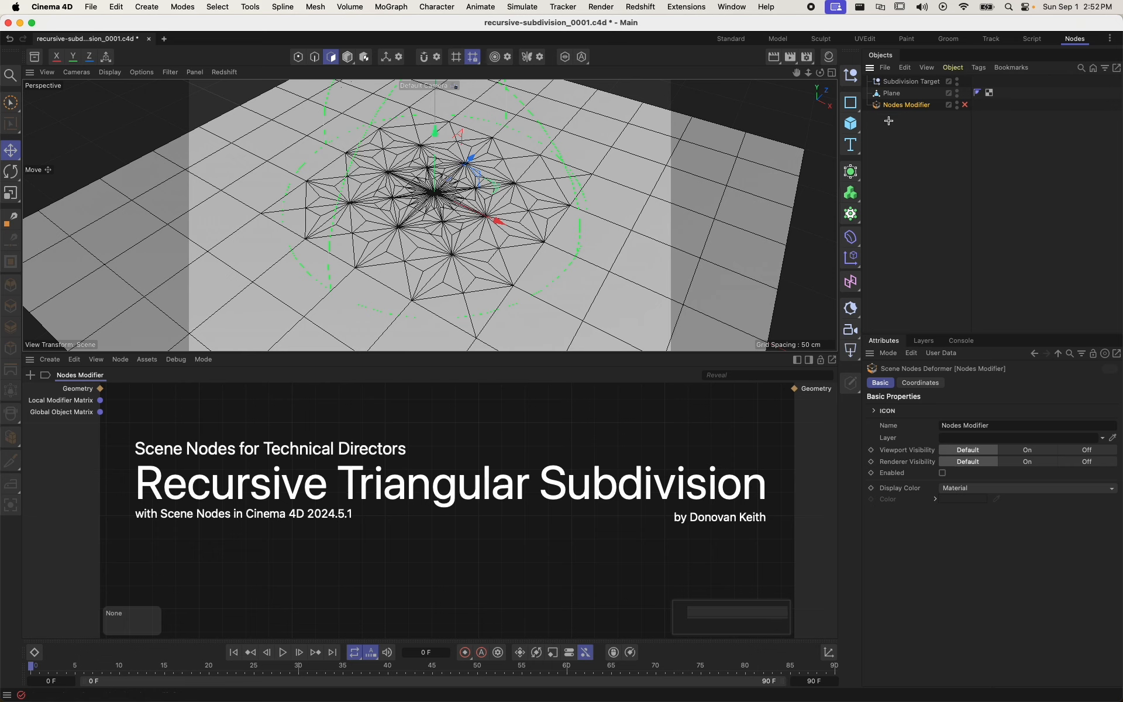
click(890, 122)
key(shift+c)
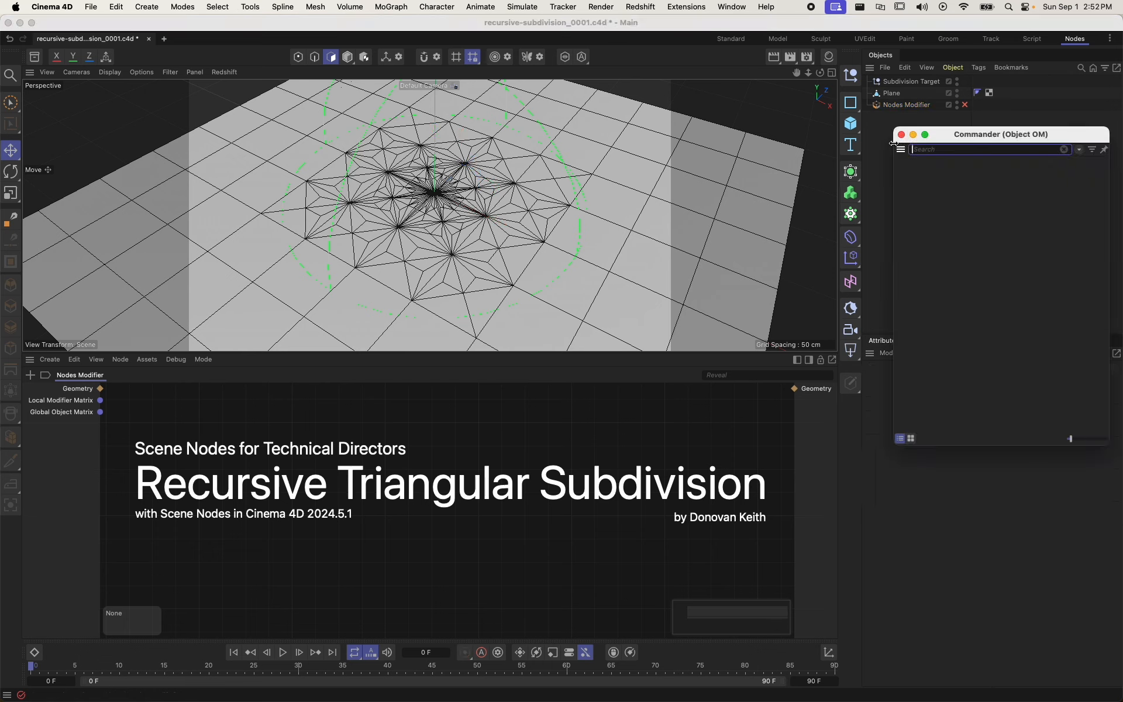
text(nodes mod)
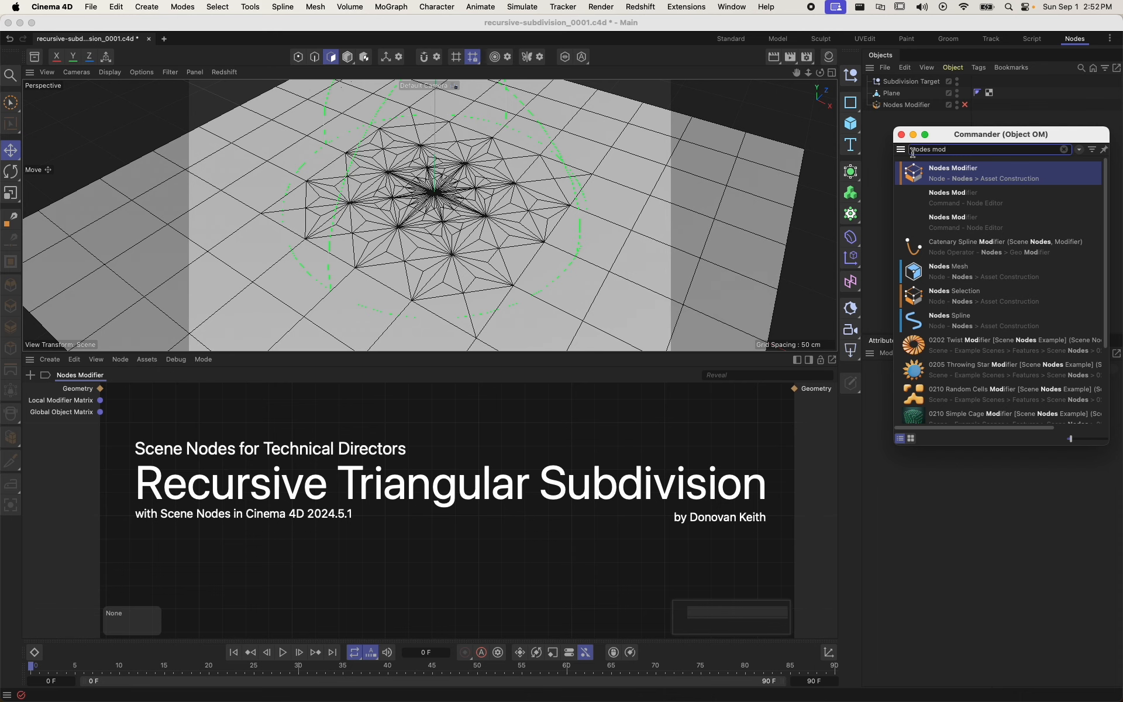
- Activate the existing Nodes Modifier as a child of the plane, with its Geometry input wired directly to the Geometry output
drag(927, 173, 896, 96)
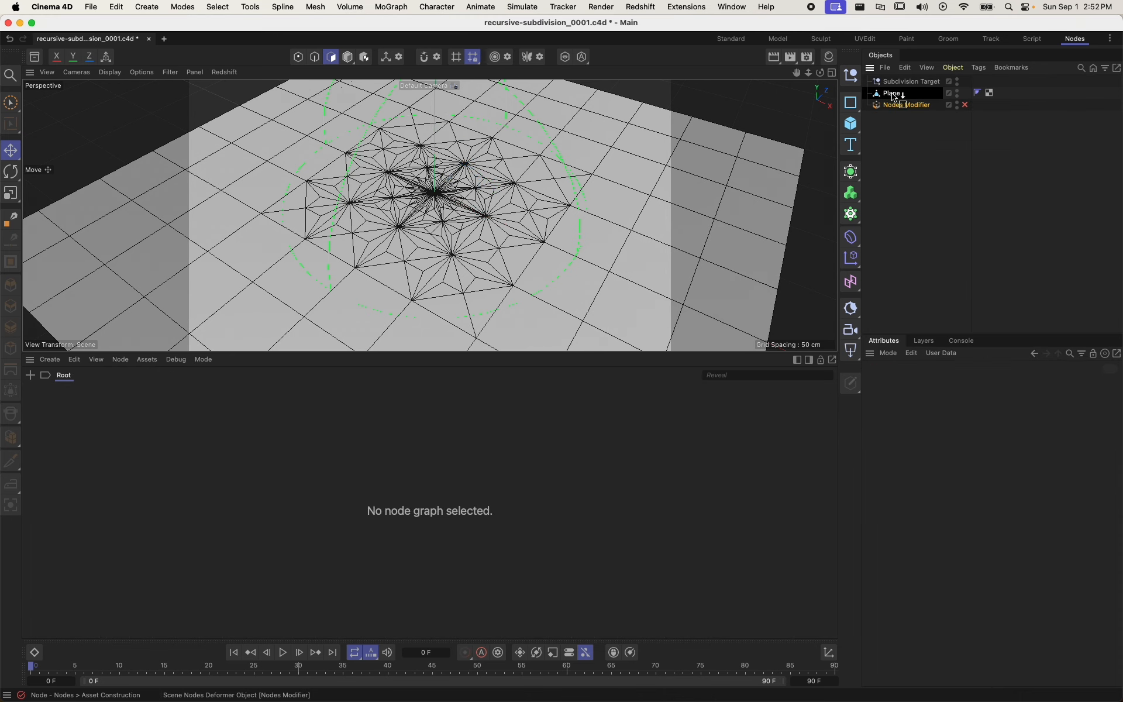
click(913, 105)
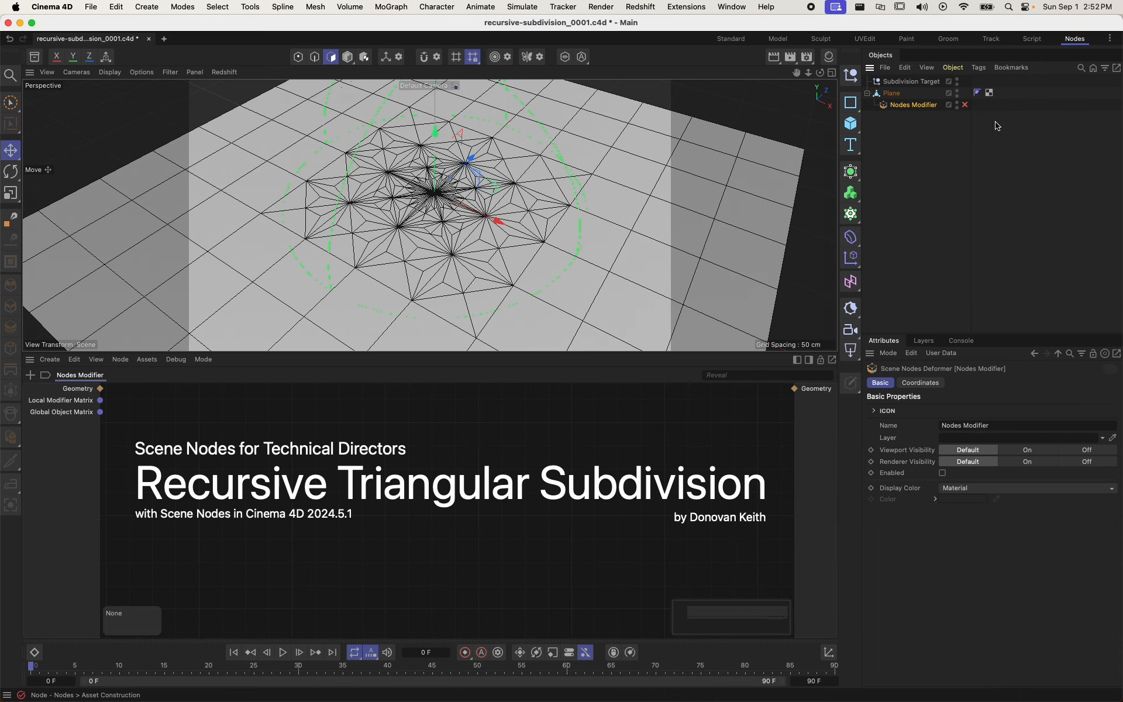
click(966, 105)
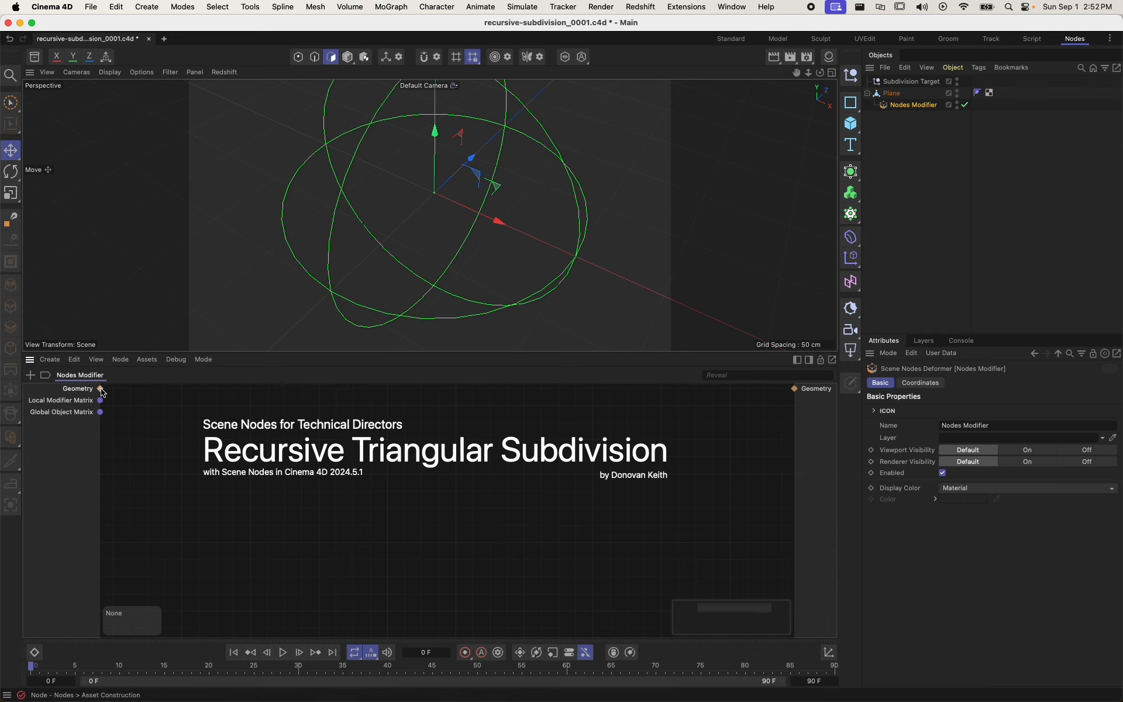
drag(101, 389, 817, 395)
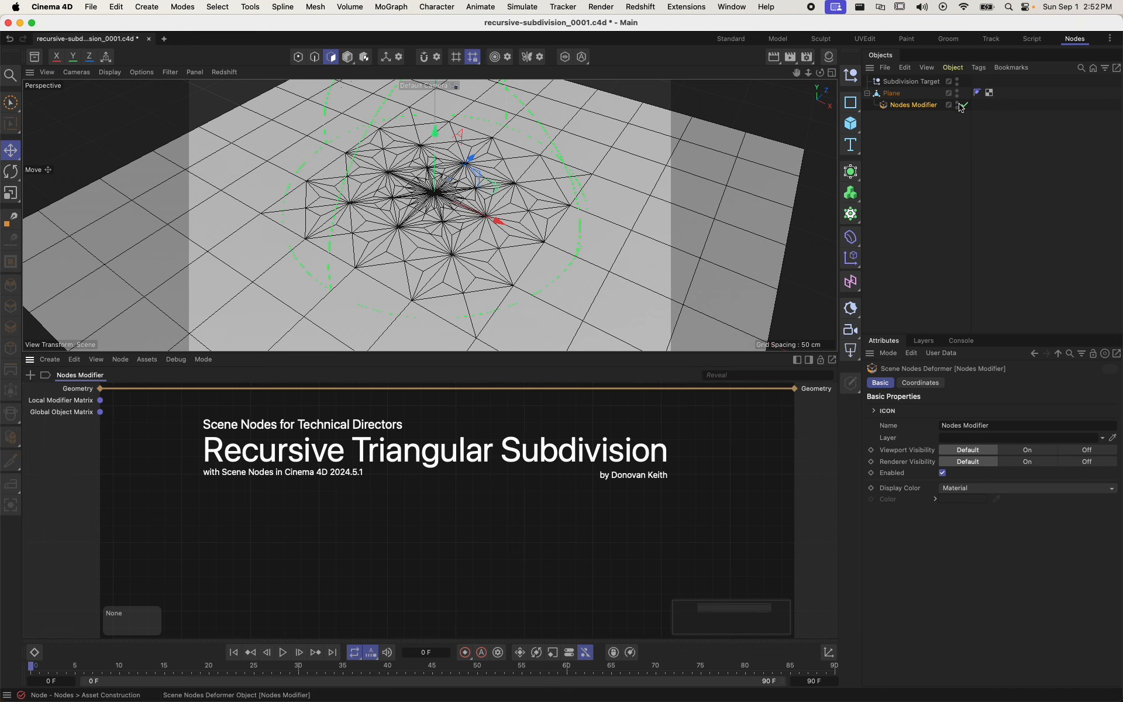
- Replace the hand-subdivided plane with a fresh editable plane that carries the Nodes Modifier
click(894, 94)
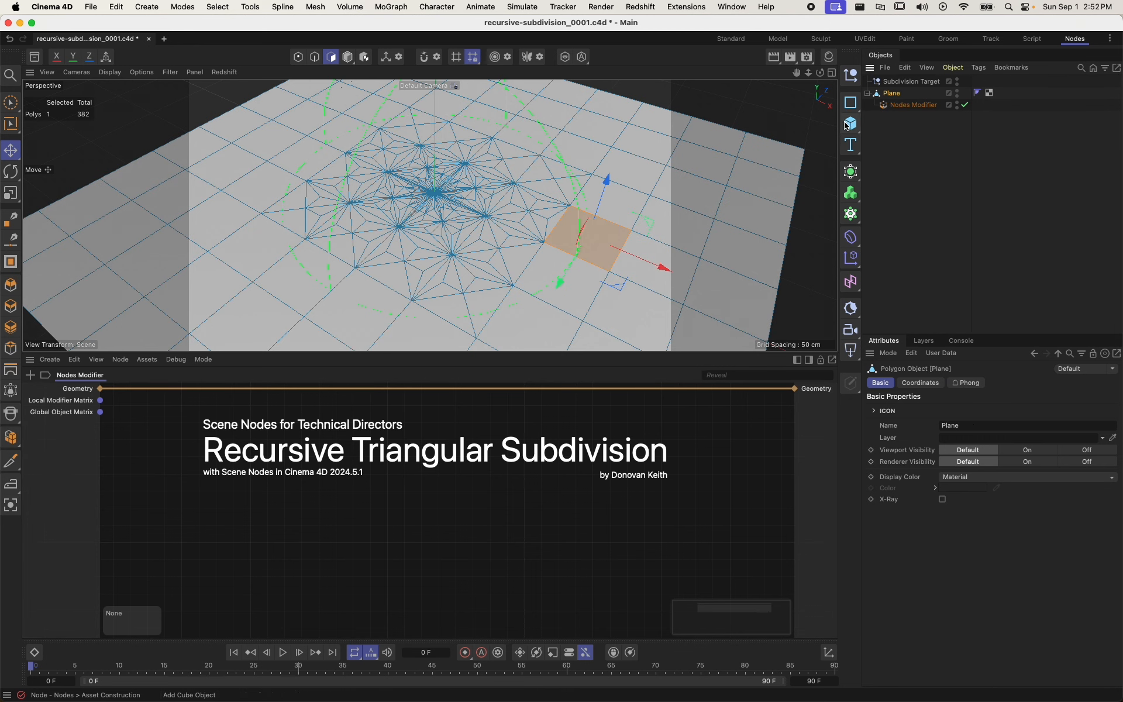
drag(851, 124, 894, 83)
click(894, 116)
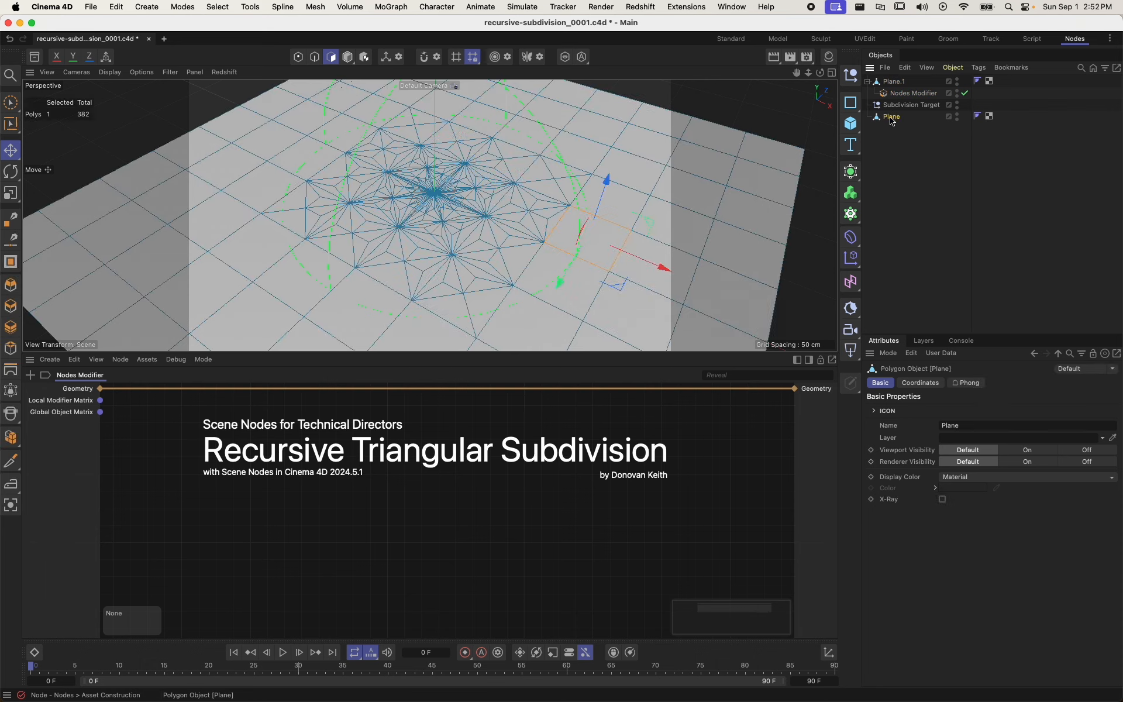
key(Delete)
alt+drag(472, 195, 495, 224)
- Make the Subdivision Target null a child of the Nodes Modifier and show its coordinates
click(913, 106)
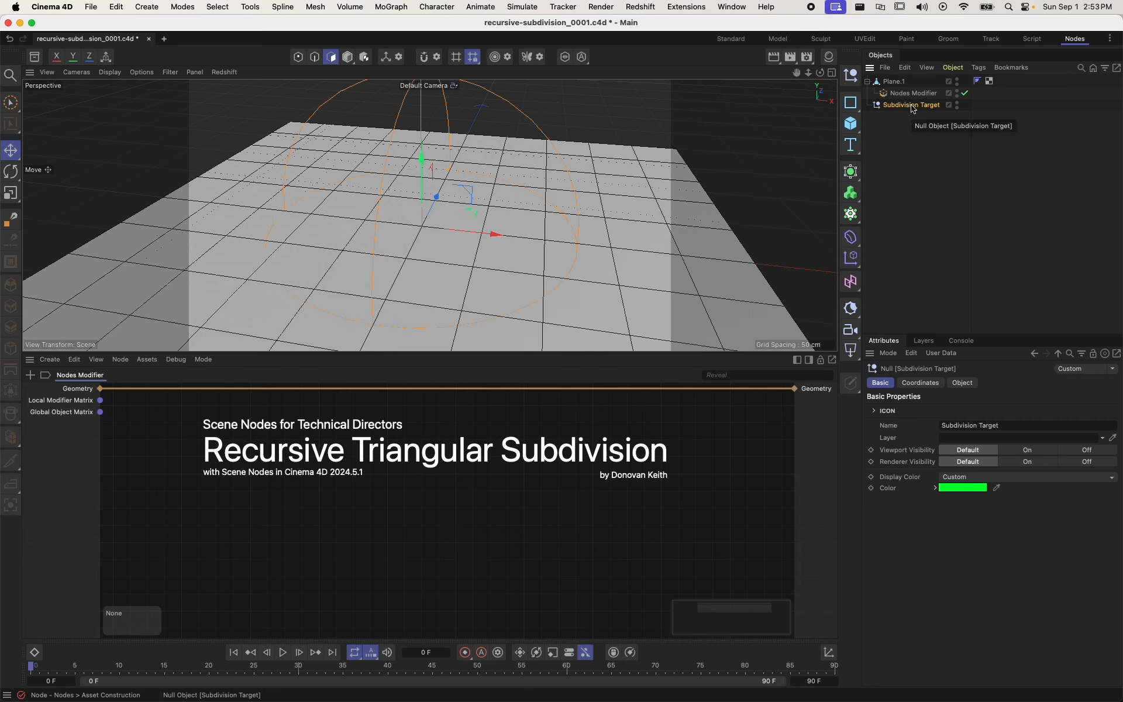
drag(913, 108, 916, 97)
click(920, 383)
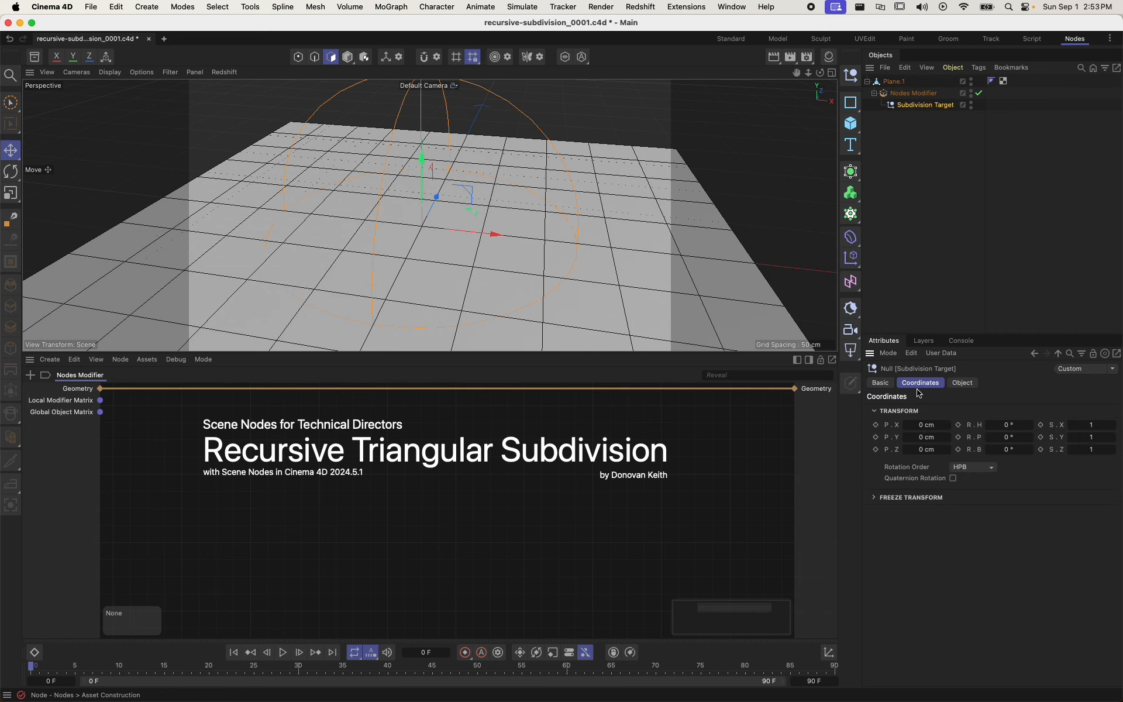
mouse_move(591, 258)
alt+mouse_down()
mouse_move(547, 322)
mouse_move(579, 269)
alt+mouse_up()
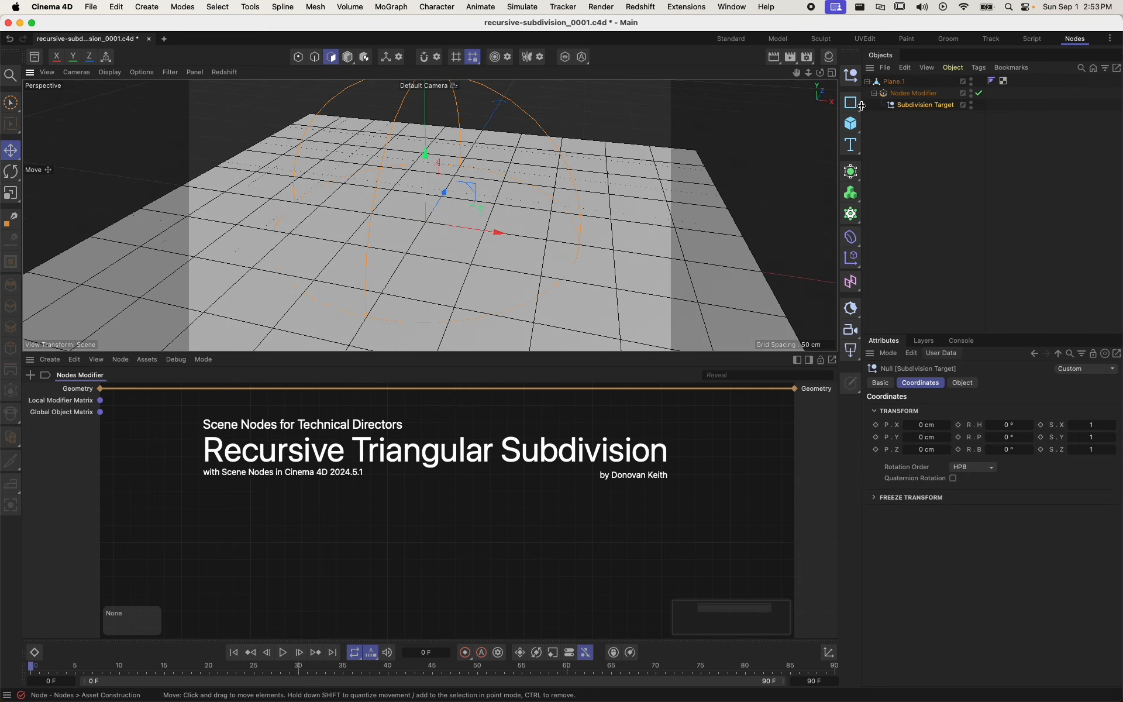
- Try moving the Nodes Modifier along its X axis and undo the move
click(911, 95)
drag(497, 232, 413, 218)
key(super+z)
click(894, 81)
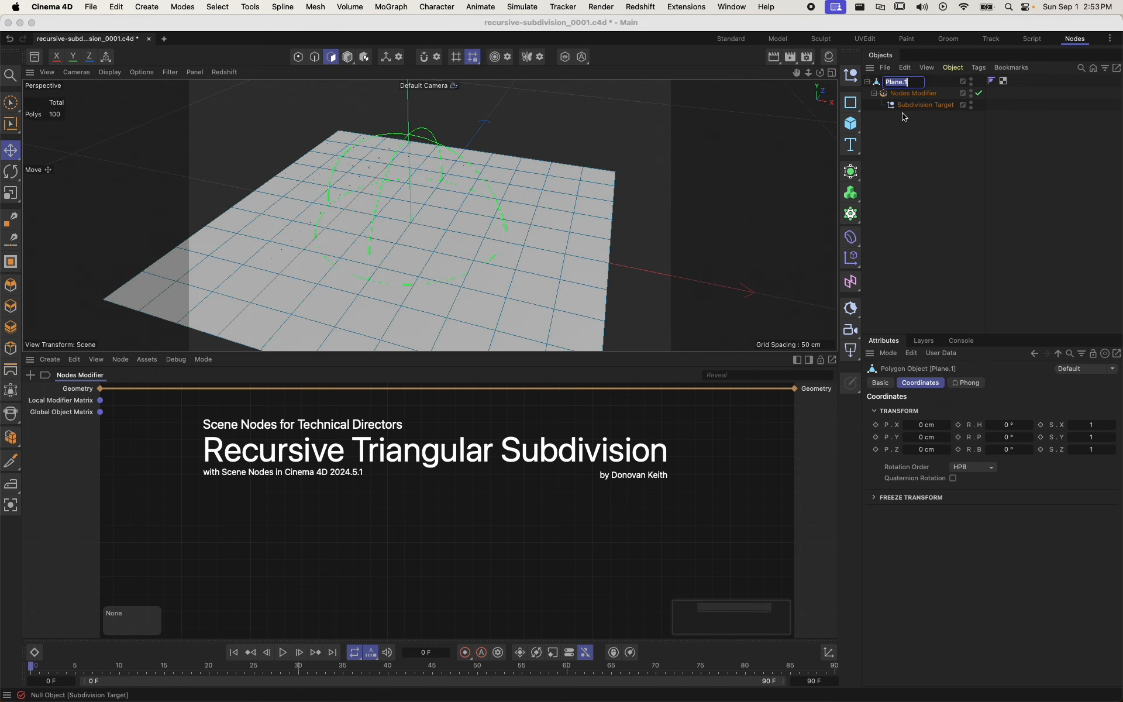
click(914, 120)
- Add a note reading "Get All Polygons" to the Nodes Modifier graph below the title
click(914, 93)
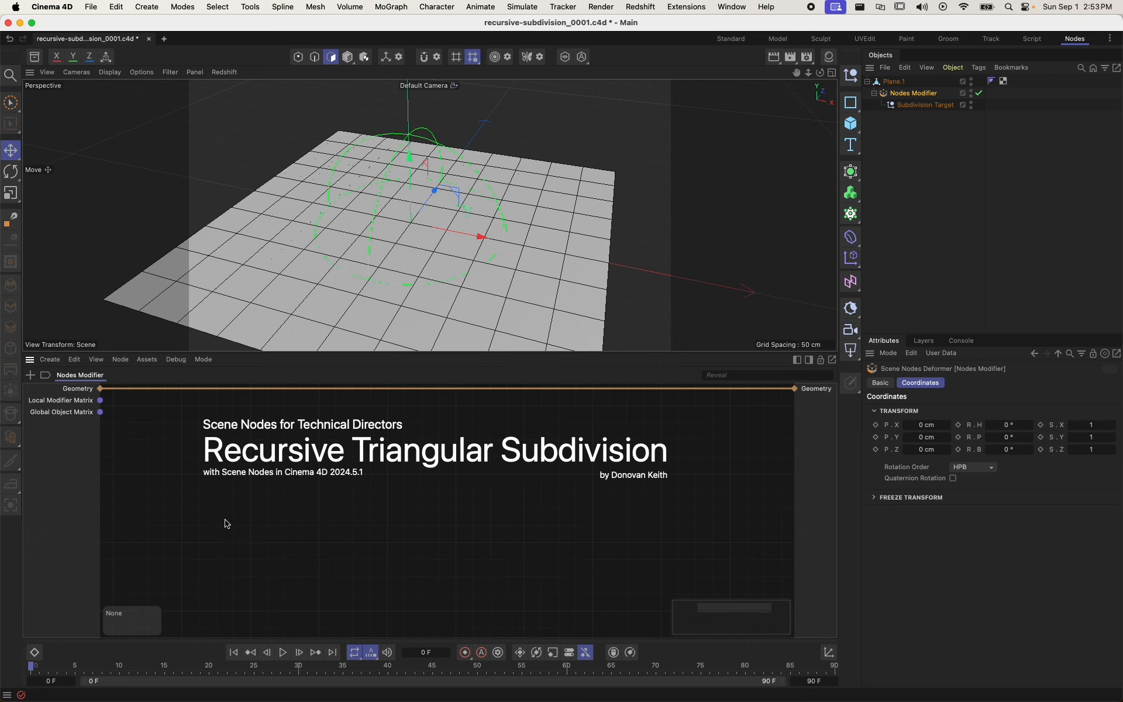
key(n)
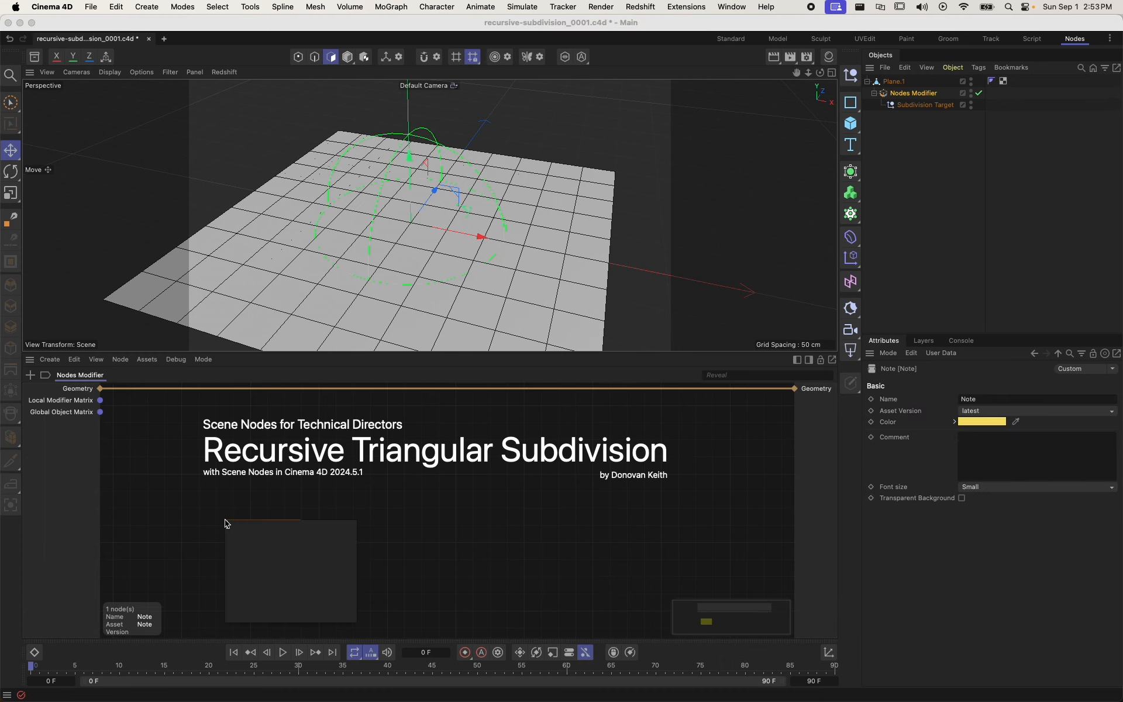
double_click(227, 524)
text(Get All Polygons)
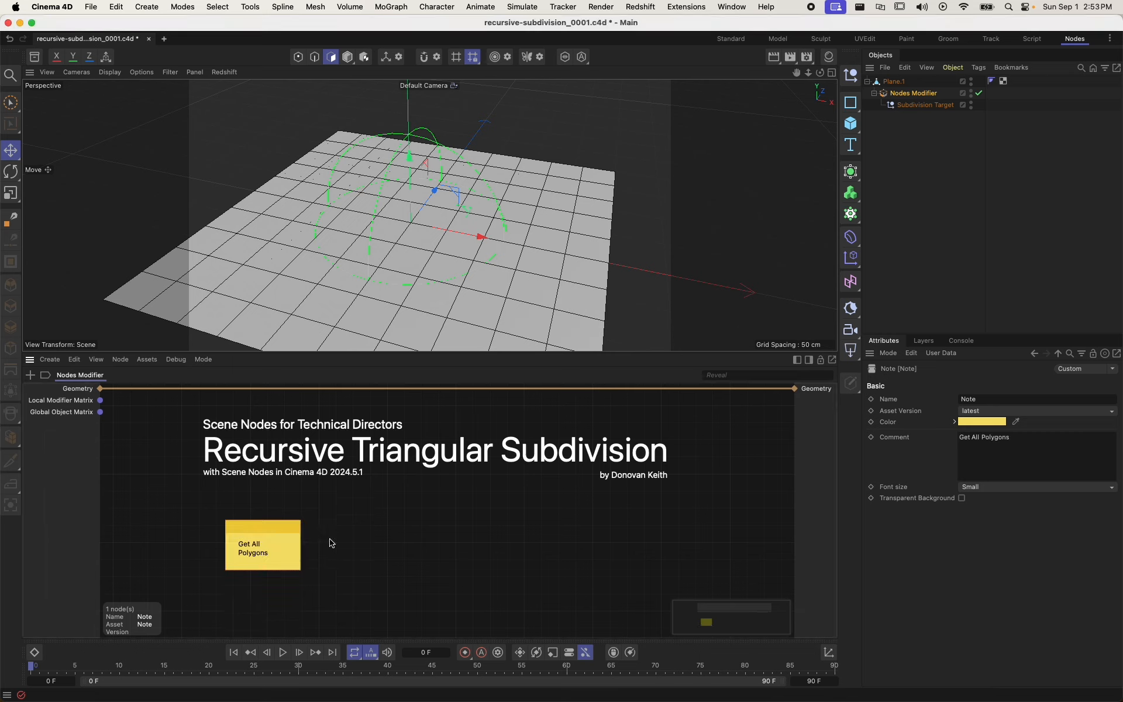
key(Escape)
- Duplicate the "Get All Polygons" note beside the original and change the copy's text to "For Each Subdivision"
mouse_move(284, 545)
mouse_down()
mouse_move(216, 519)
mouse_move(296, 525)
mouse_up()
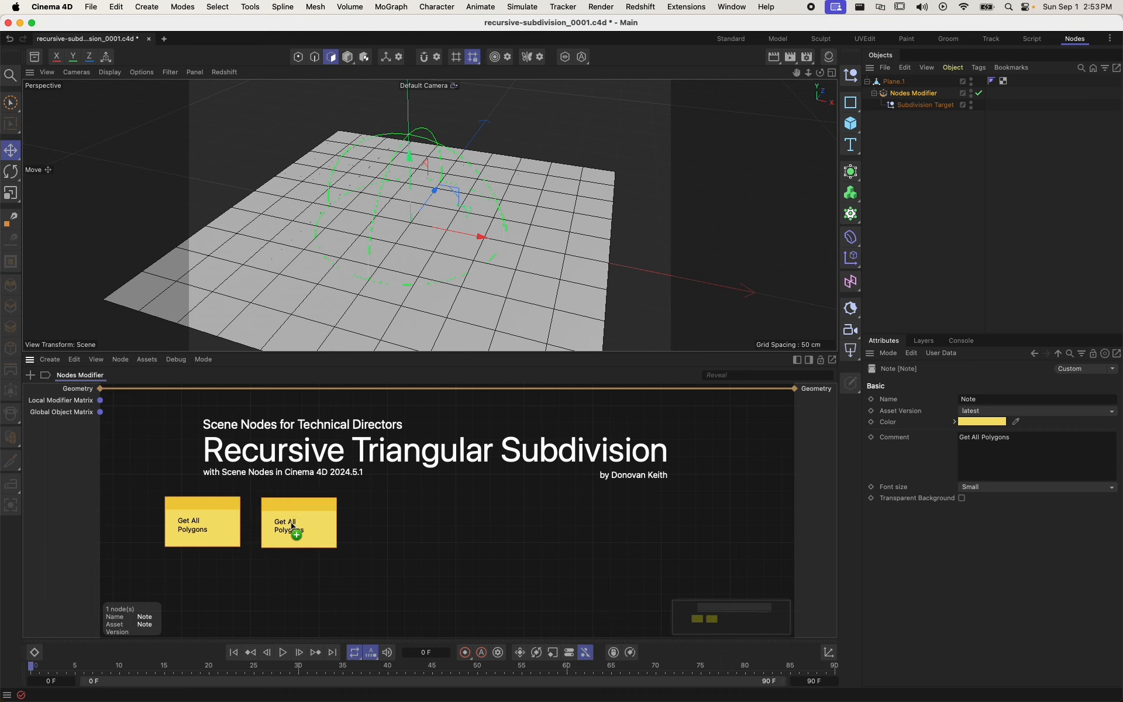
double_click(326, 526)
key(super+a)
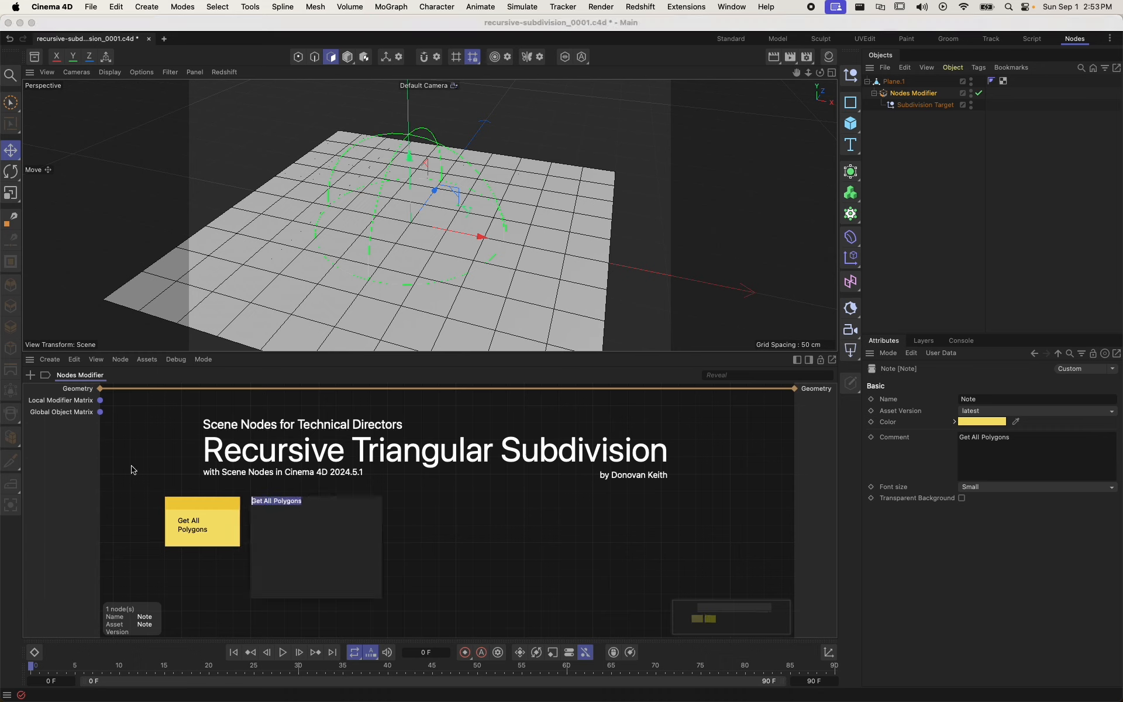
text(For Each Subdivision)
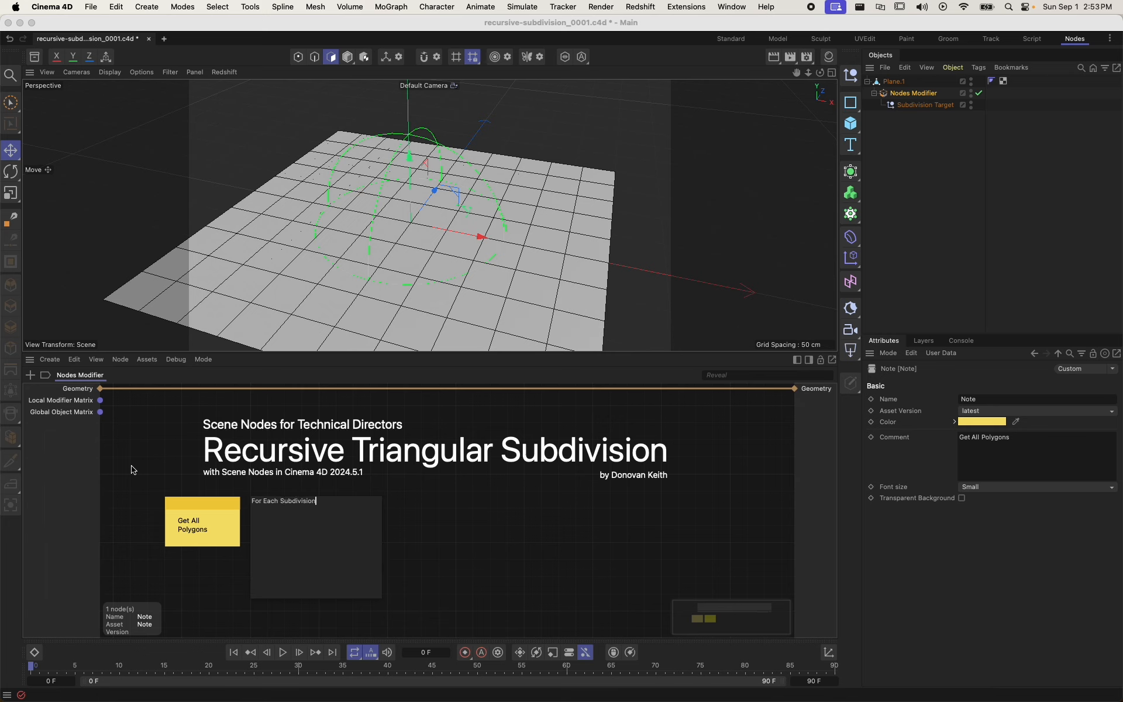
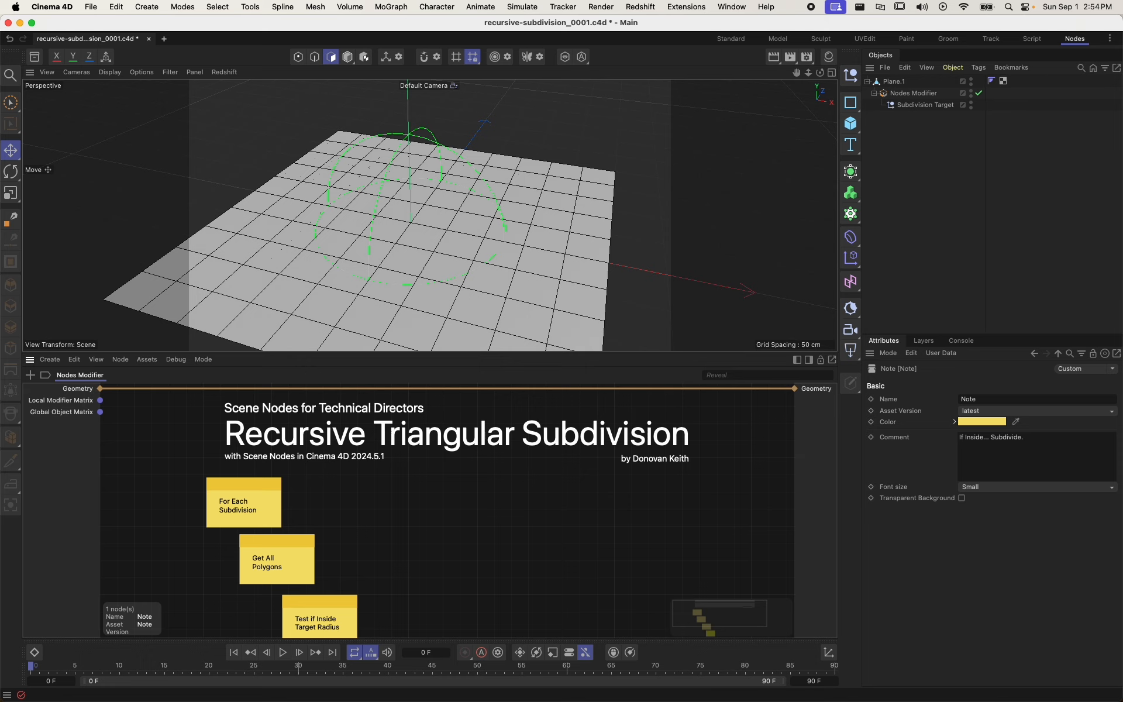
- Duplicate the "If Inside... Subdivide." note and change the copy's text to "If in 0...1 Range modulate subdivision depth/strength"
scroll(384, 505, down, 5)
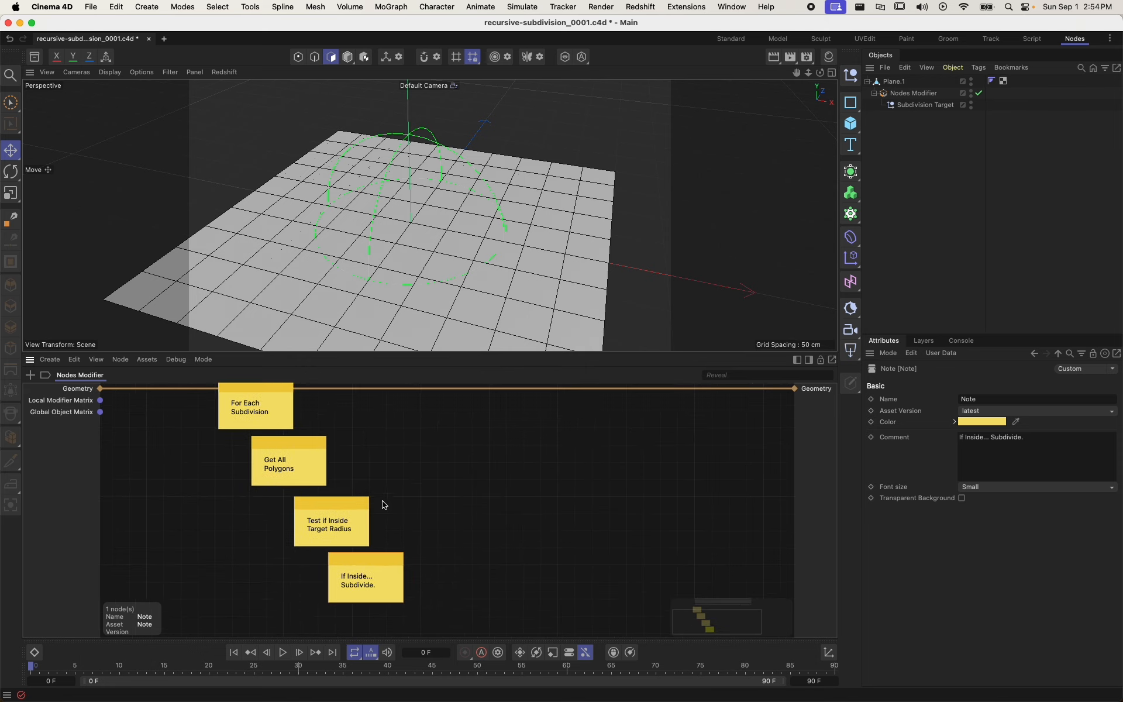
alt+middle_drag(469, 464, 450, 421)
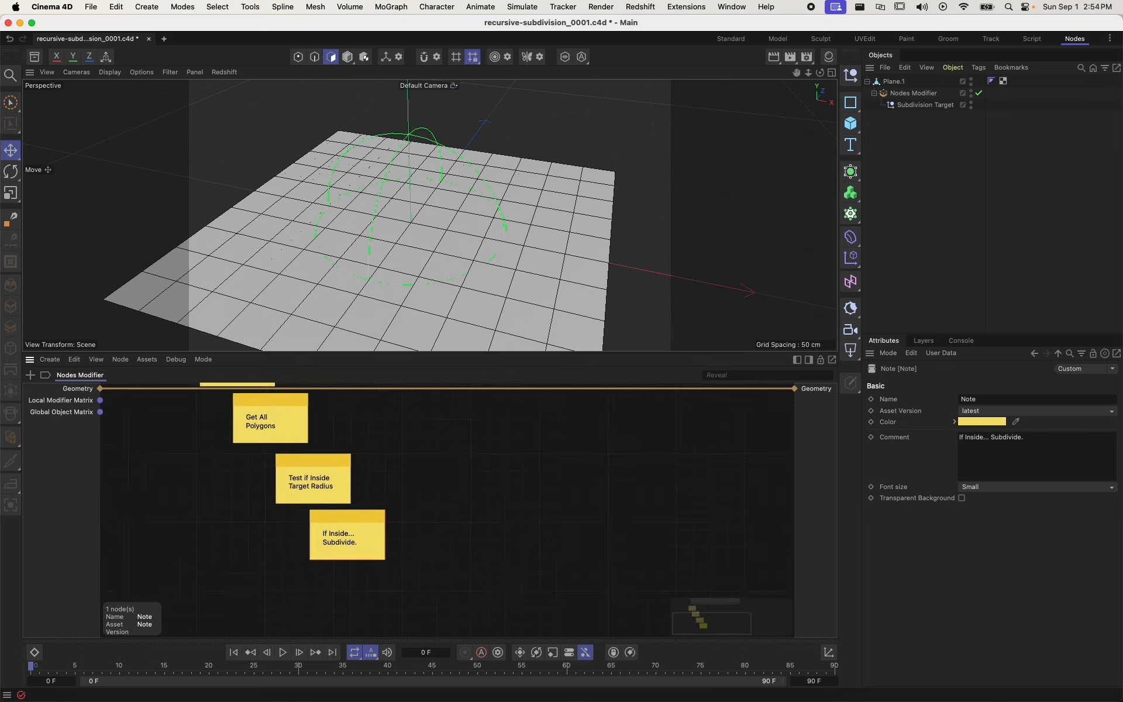
alt+middle_drag(453, 509, 458, 501)
ctrl+drag(351, 524, 332, 581)
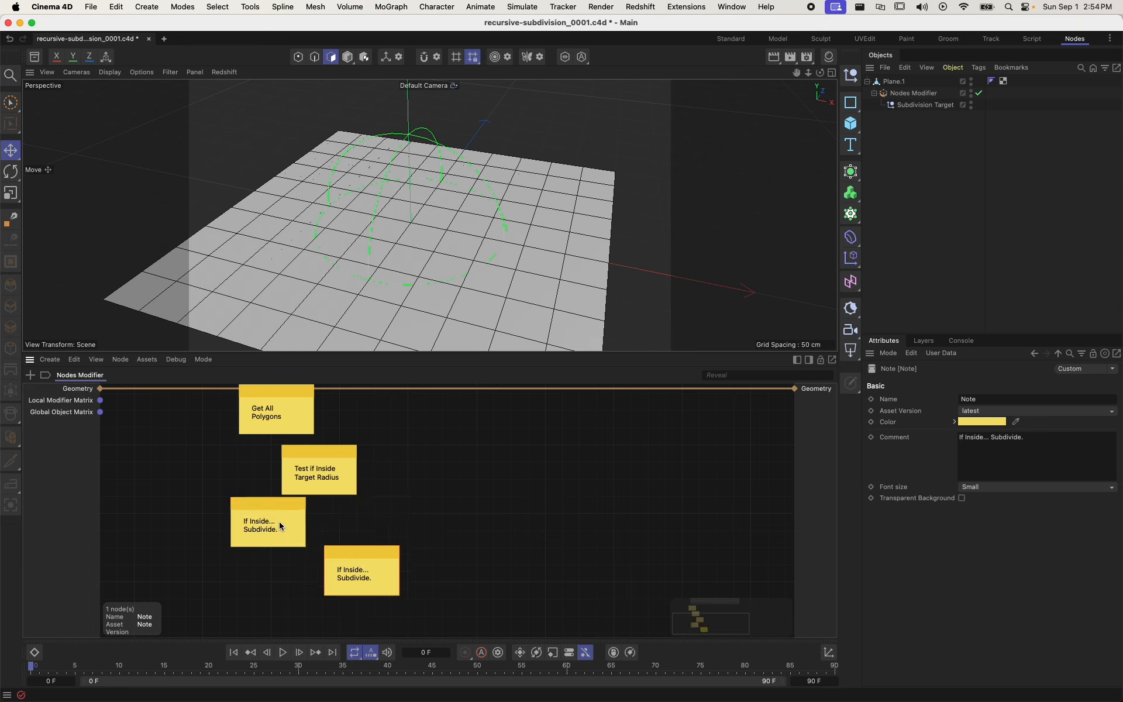
drag(280, 526, 355, 523)
double_click(355, 522)
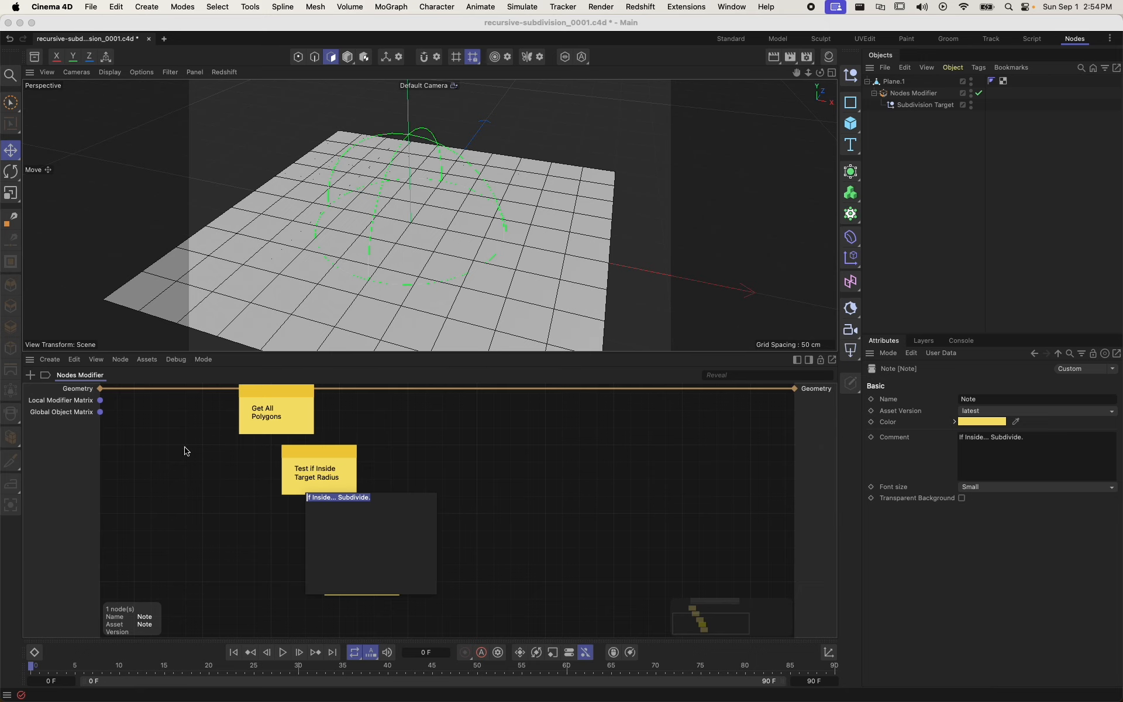
text(If)
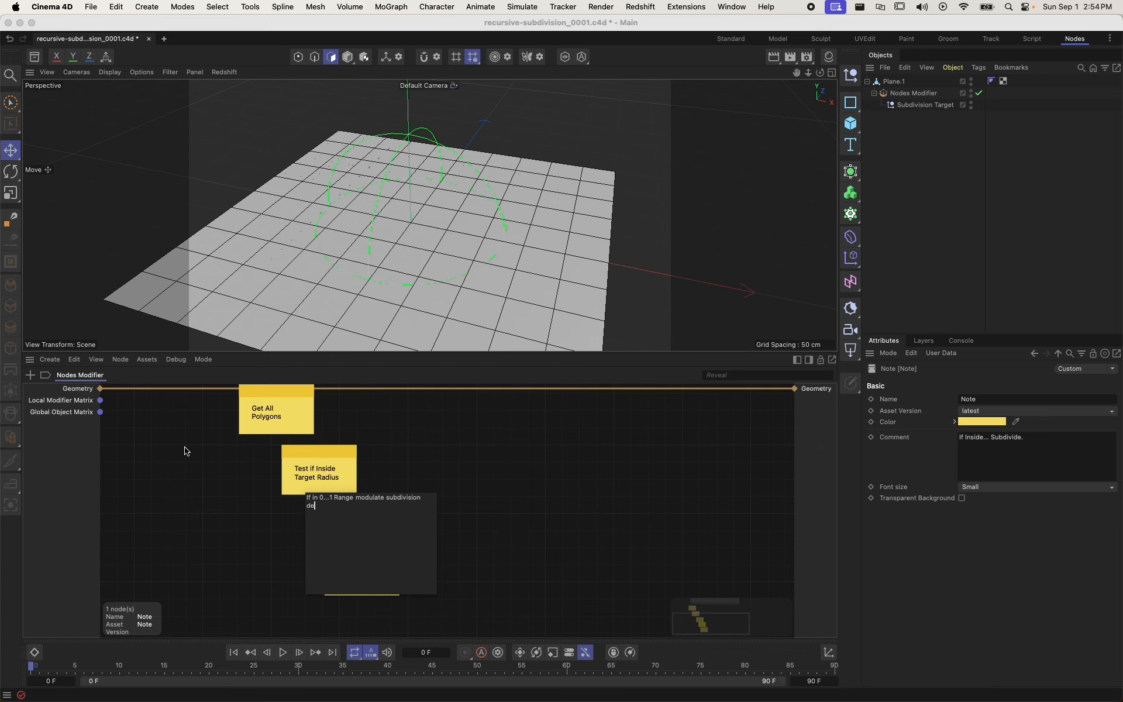
text(pth/d)
click(184, 451)
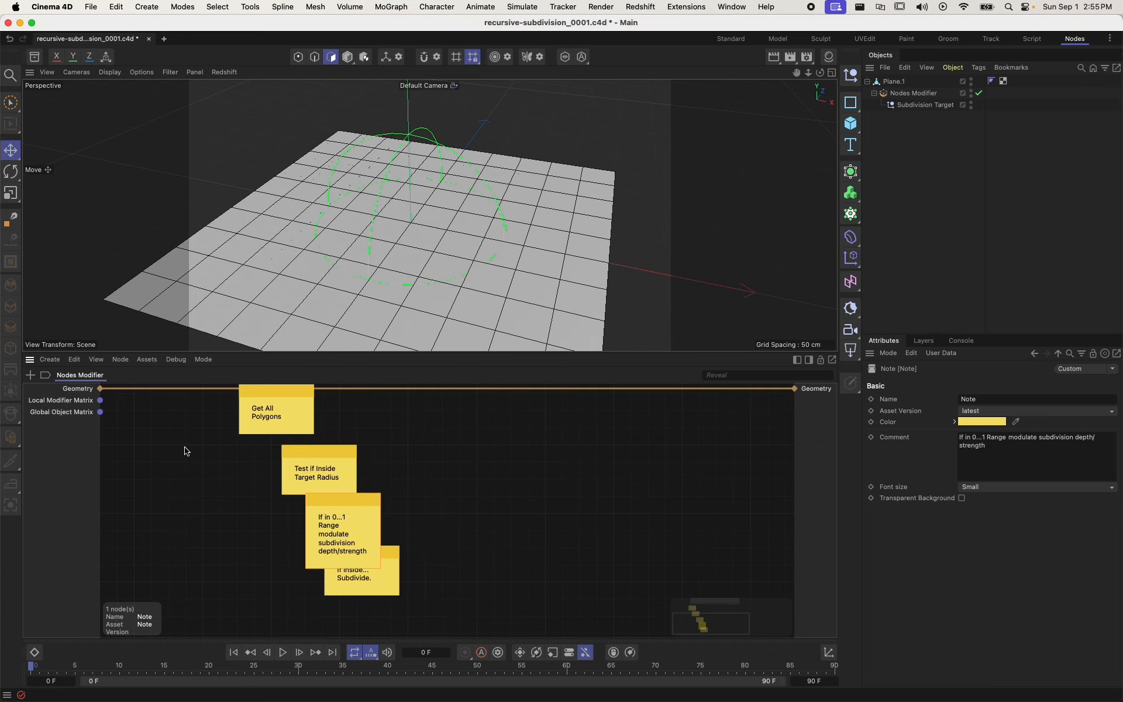
- Arrange the depth/strength note below "Test if Inside Target Radius", with "If Inside... Subdivide." beneath it, and clear the selection
drag(316, 515, 325, 524)
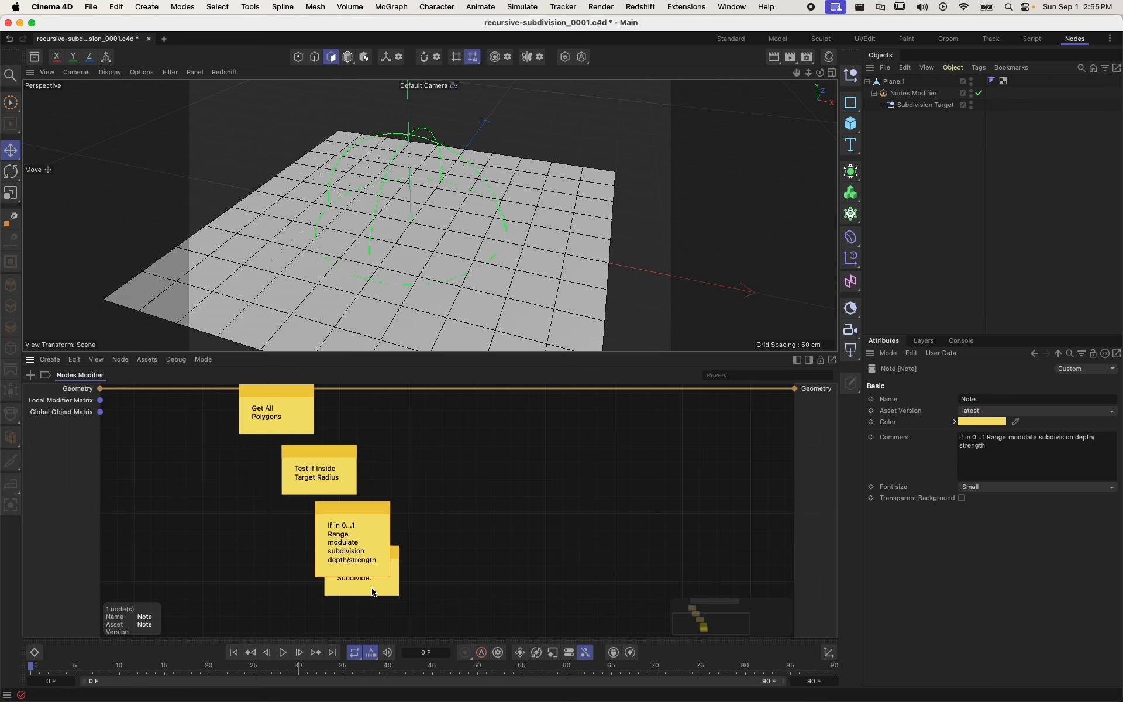
drag(372, 590, 390, 629)
click(416, 484)
- Review the staggered planning notes in the node graph, from "For Each Subdivision" down to "If Inside... Subdivide."
middle_drag(379, 436, 376, 492)
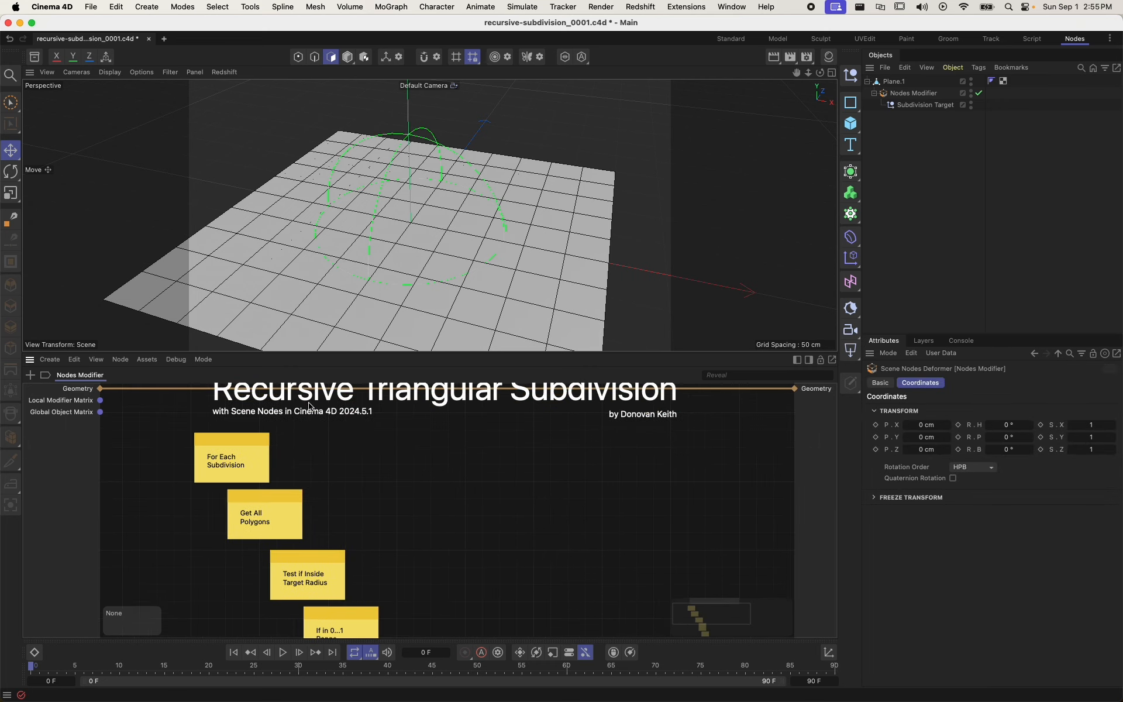
scroll(312, 445, up, 2)
scroll(312, 444, down, 3)
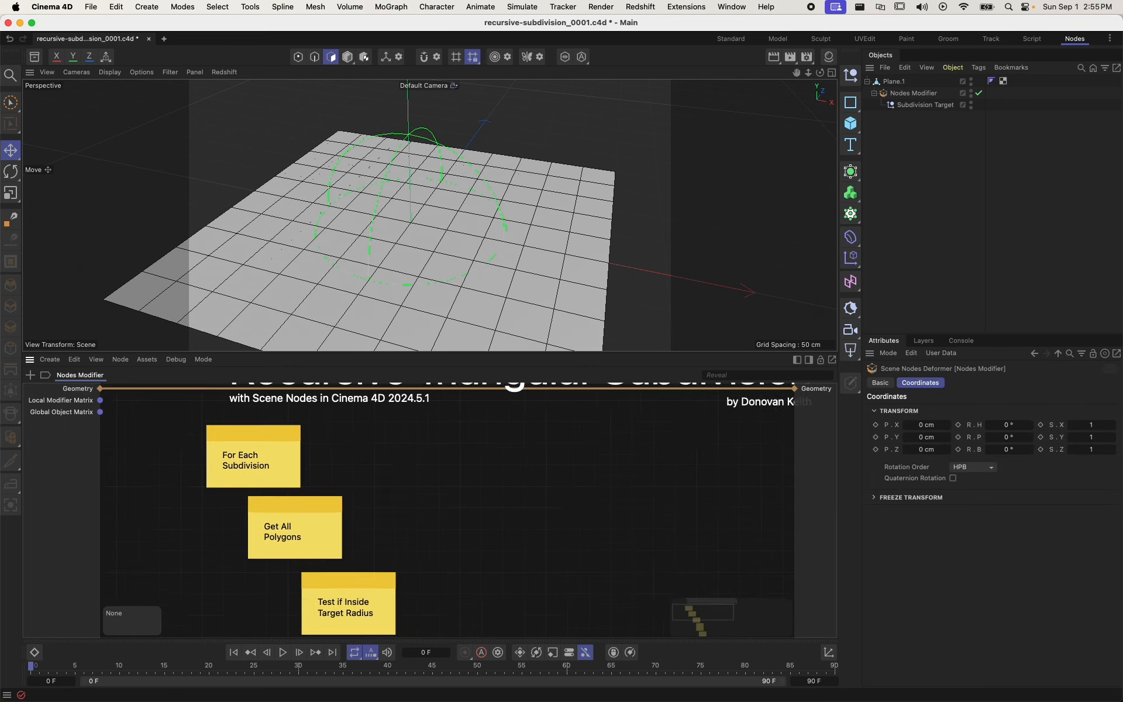
scroll(405, 565, down, 3)
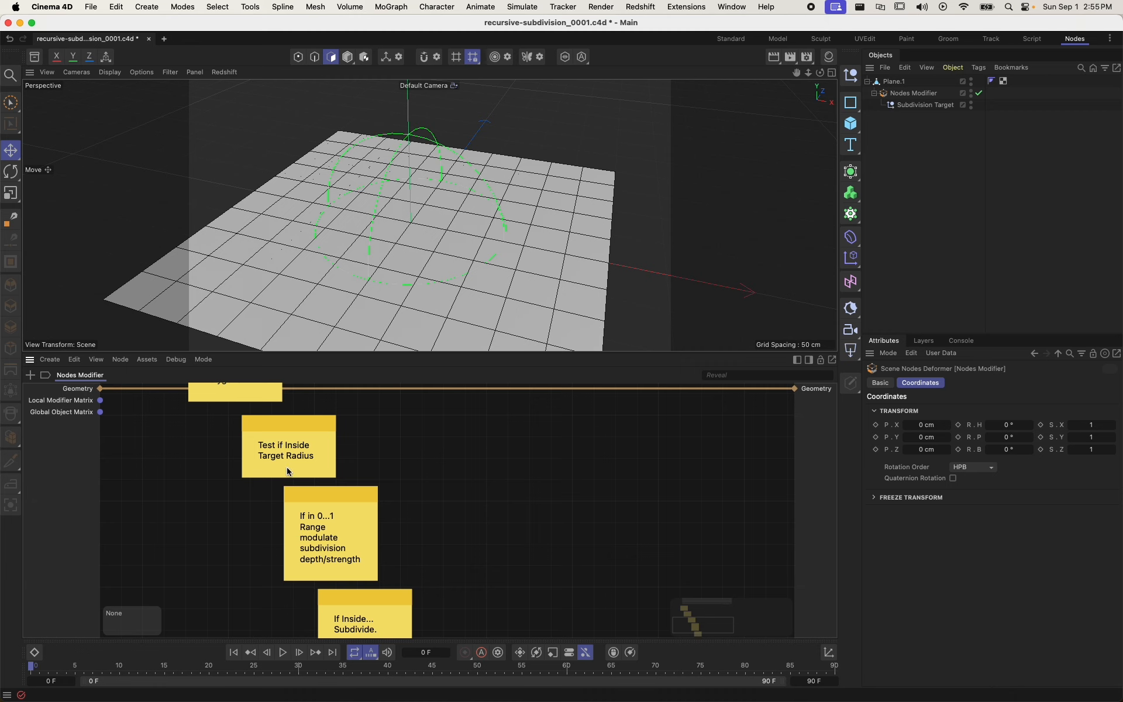
scroll(338, 483, down, 2)
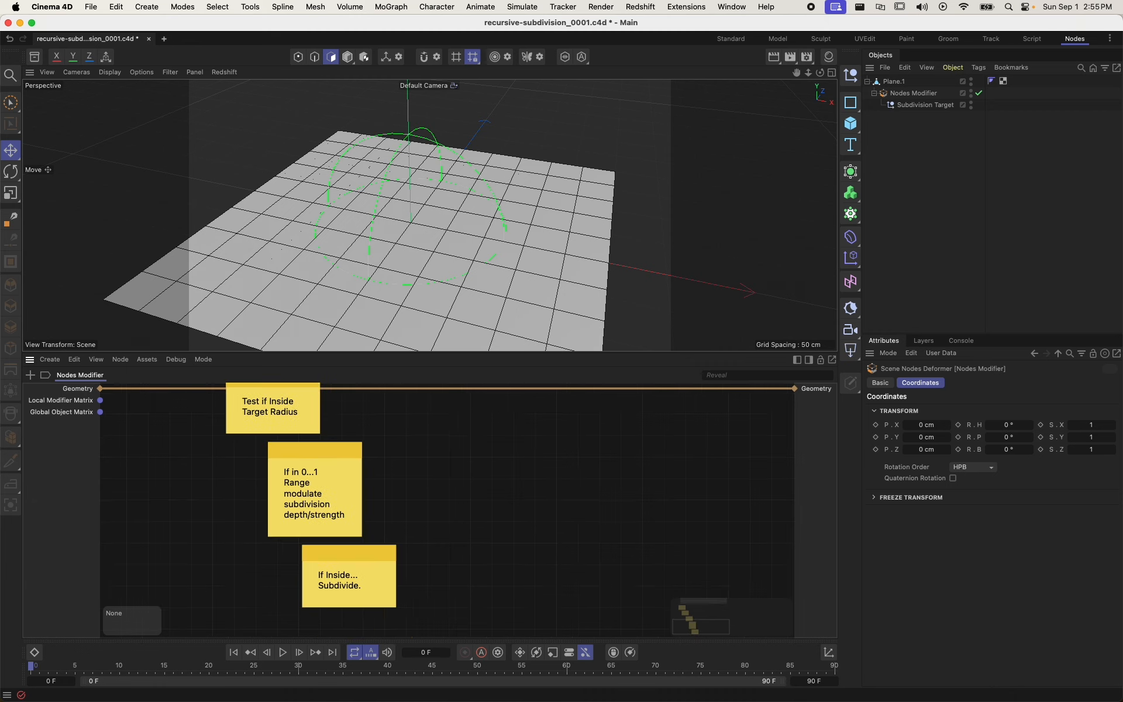
scroll(351, 463, up, 3)
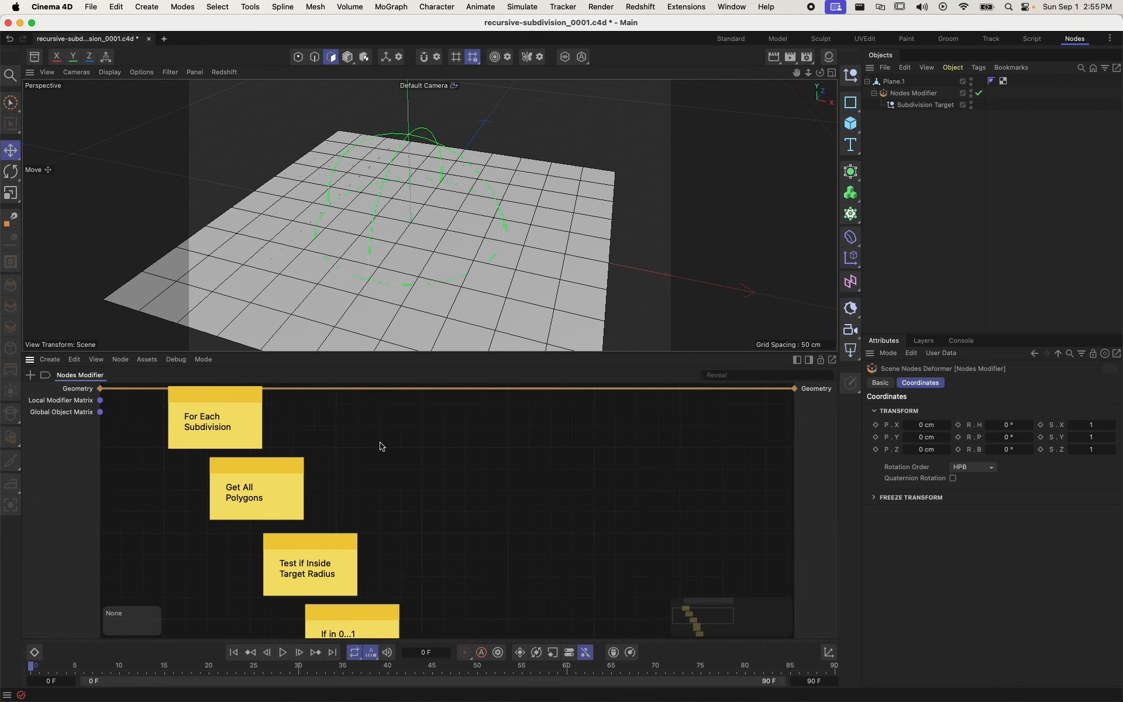
scroll(381, 446, up, 2)
scroll(378, 447, right, 1)
scroll(393, 553, right, 1)
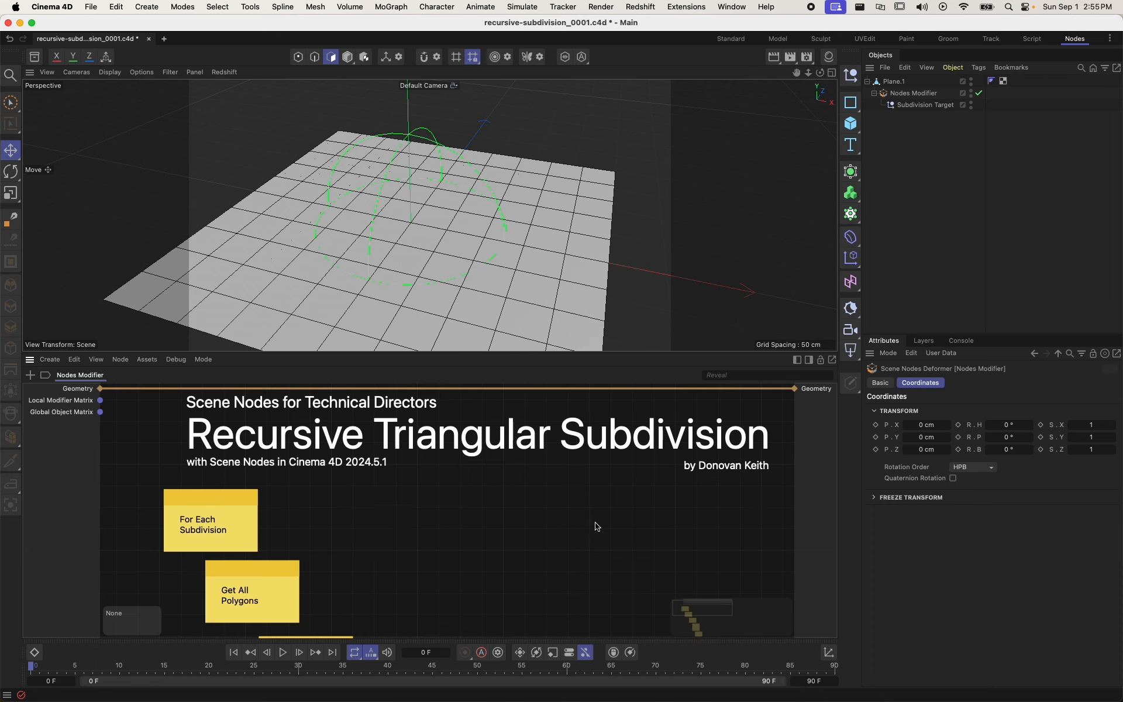
- Add an "IO - Integer - Subdivision - Slider" asset as a new input of the Nodes Modifier graph and select it
double_click(492, 517)
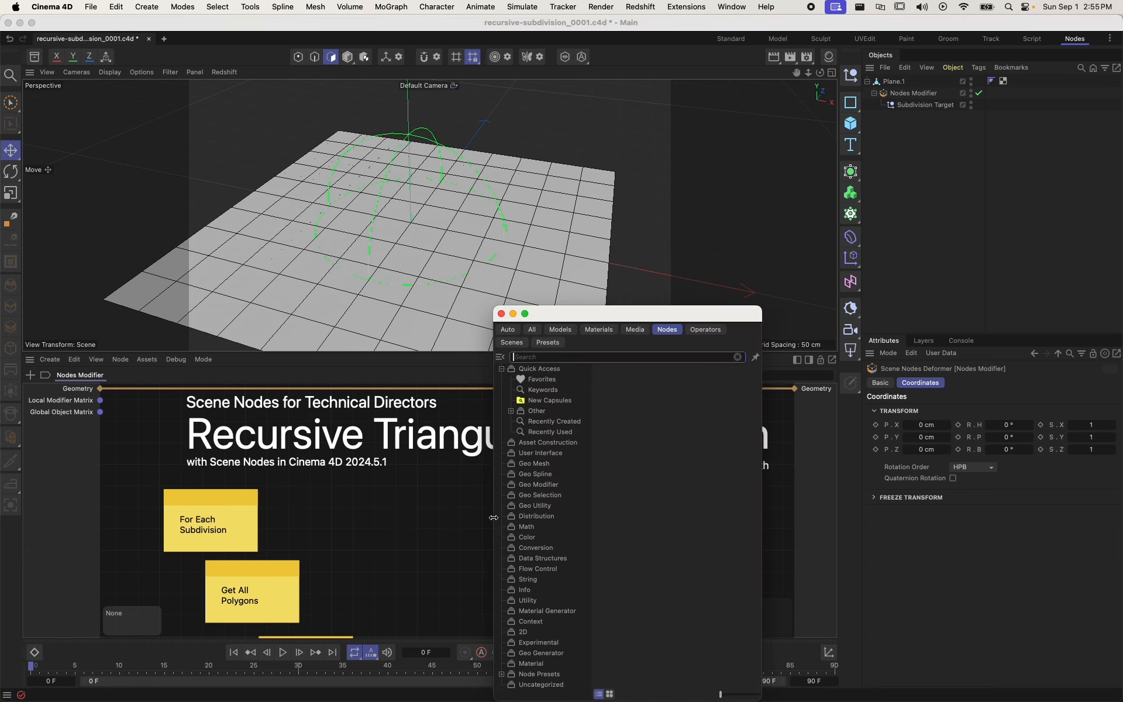
text(io int)
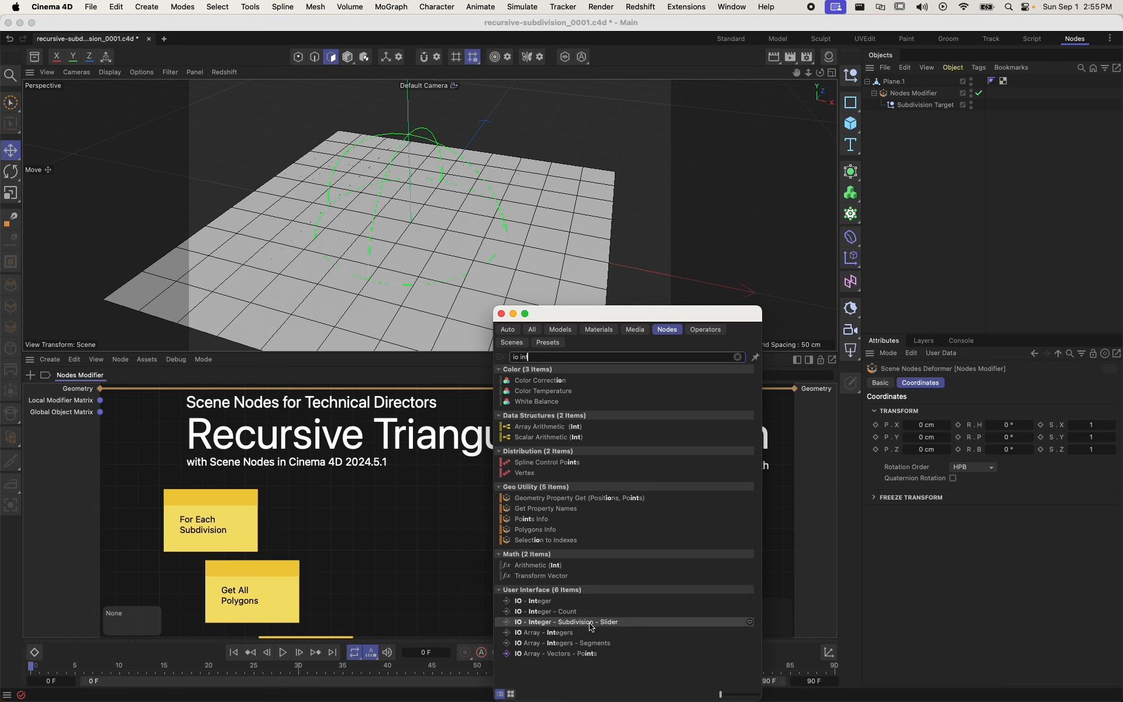
drag(591, 623, 67, 449)
click(76, 424)
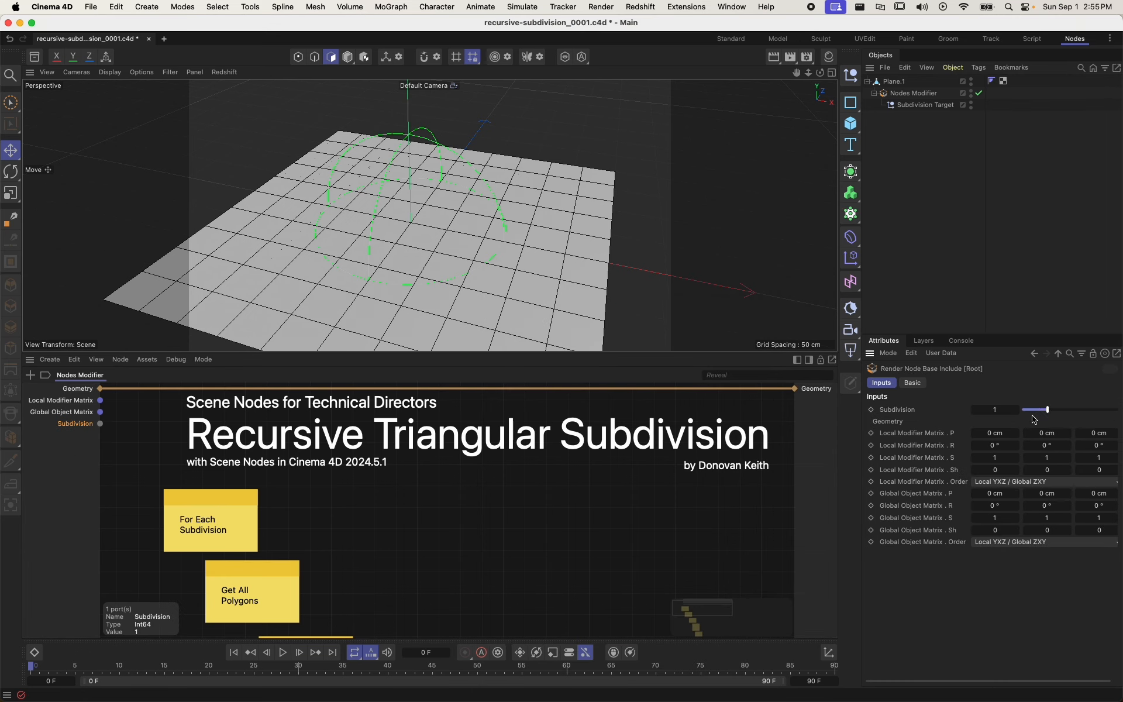
- Try the range of the graph's Subdivision input, set it to 2, and clear the selection
drag(1063, 426, 1117, 425)
drag(866, 404, 813, 406)
drag(1068, 407, 1117, 408)
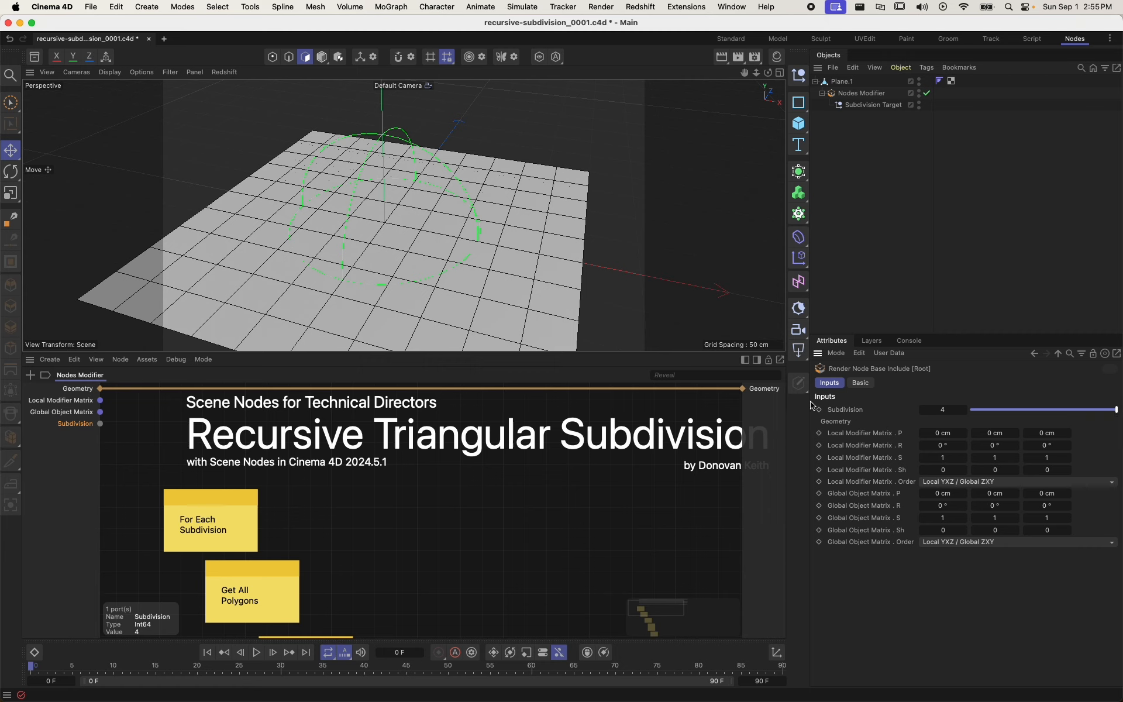
click(924, 411)
click(924, 410)
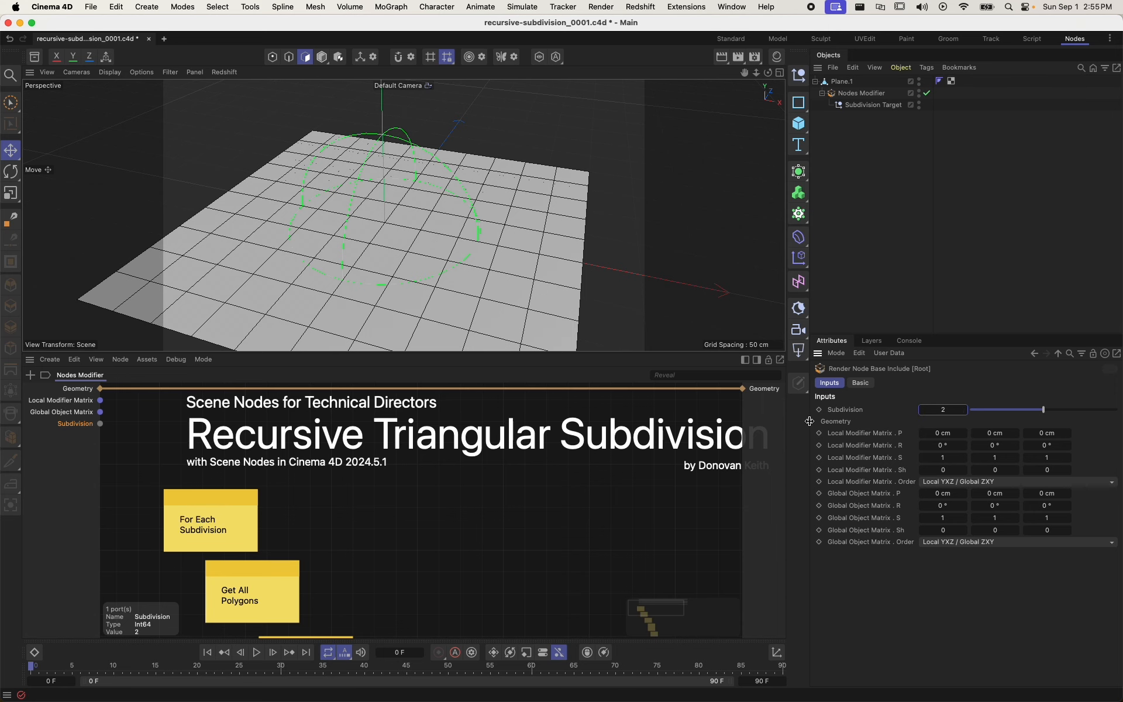
drag(812, 425, 948, 424)
click(403, 553)
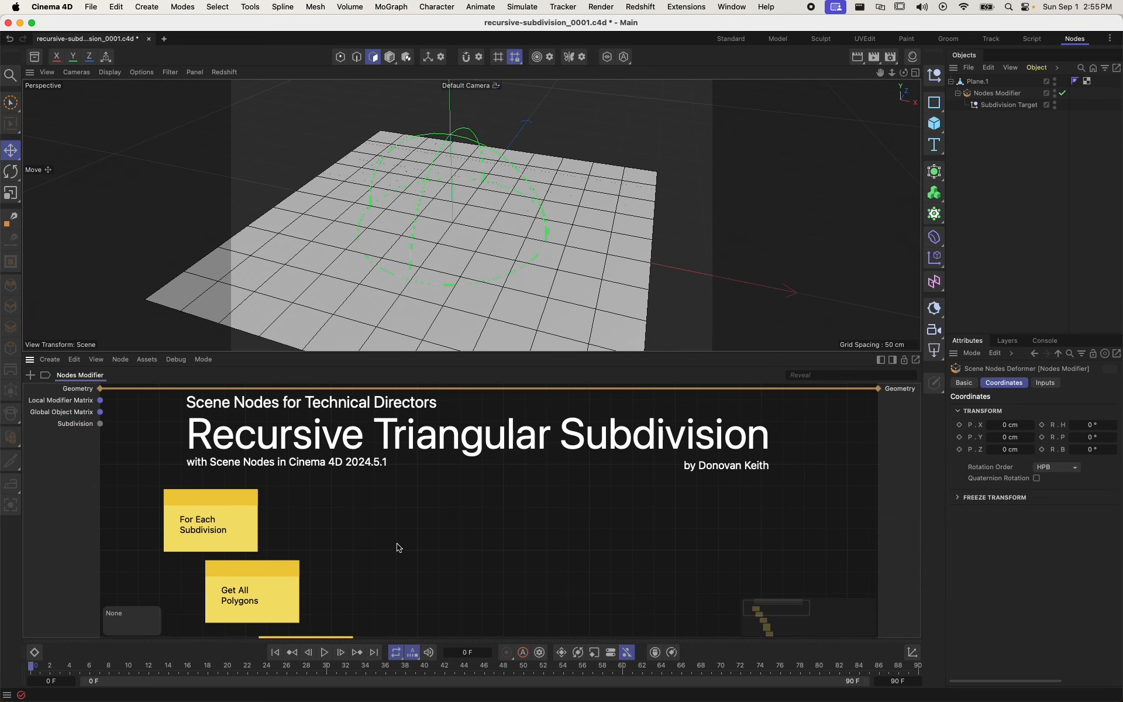
- Place the Subdivision input in the graph as a floating node beside the notes and name the node "Subdivision"
click(75, 424)
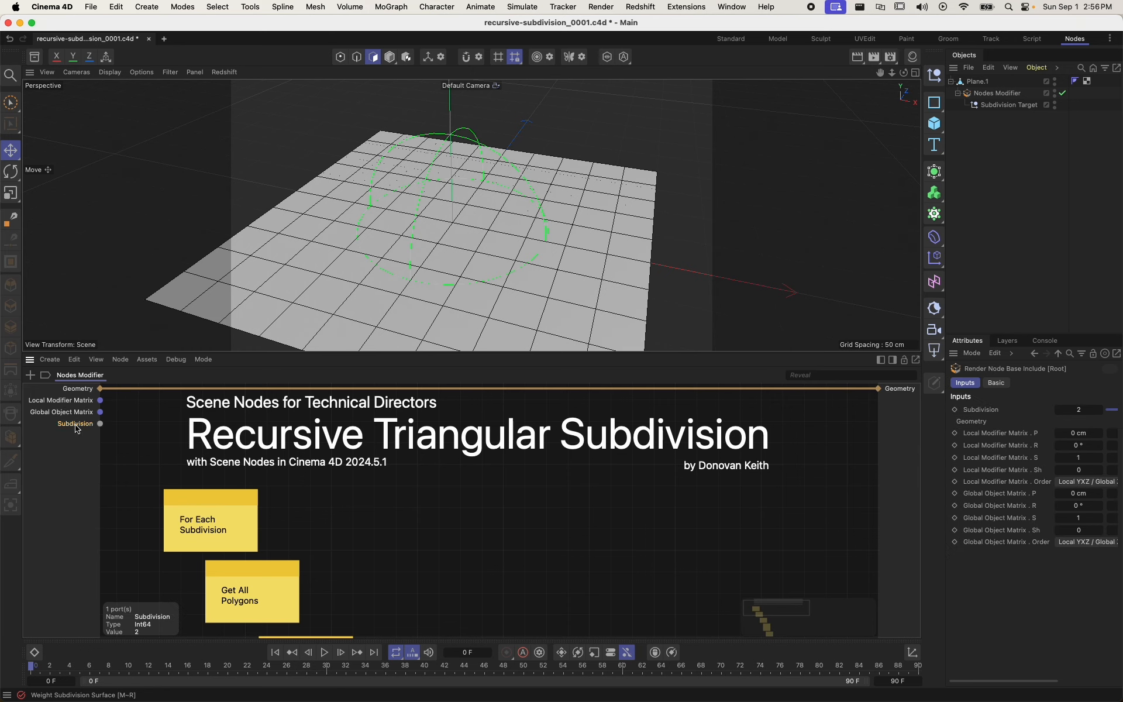
drag(75, 424, 405, 546)
double_click(391, 535)
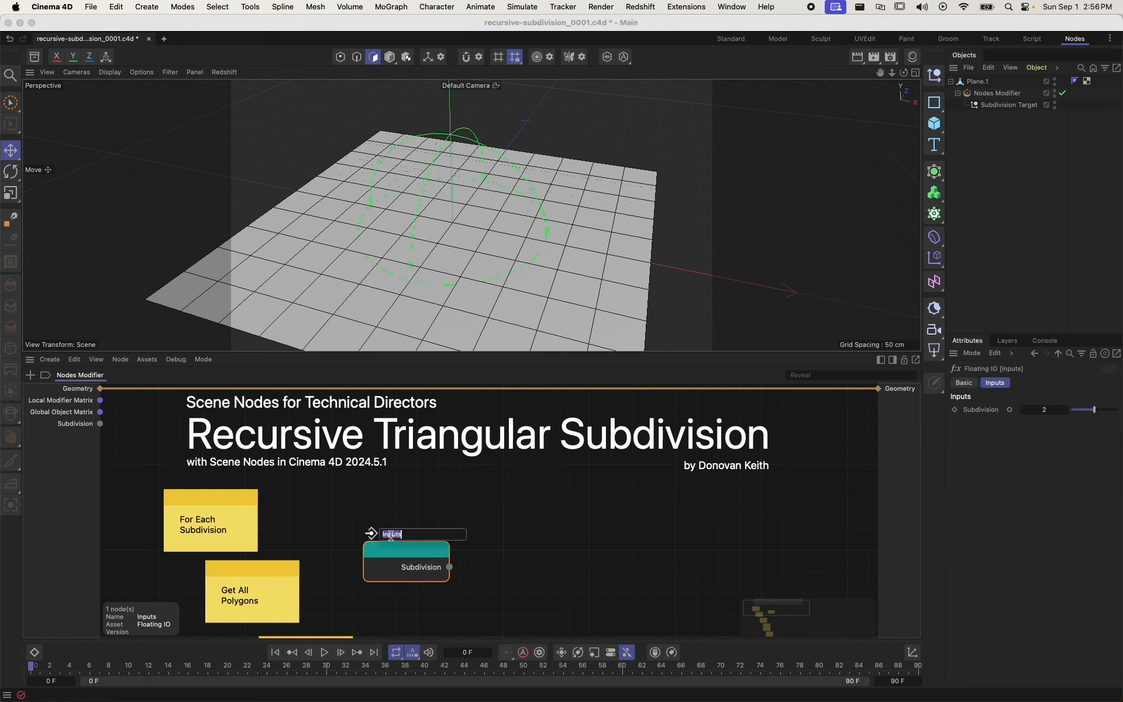
text(Subdivision)
key(Return)
mouse_move(426, 560)
mouse_down()
mouse_move(408, 571)
mouse_move(408, 562)
mouse_up()
- Rename both the graph's Subdivision input port and its floating node to "Max Subdivisions"
double_click(62, 424)
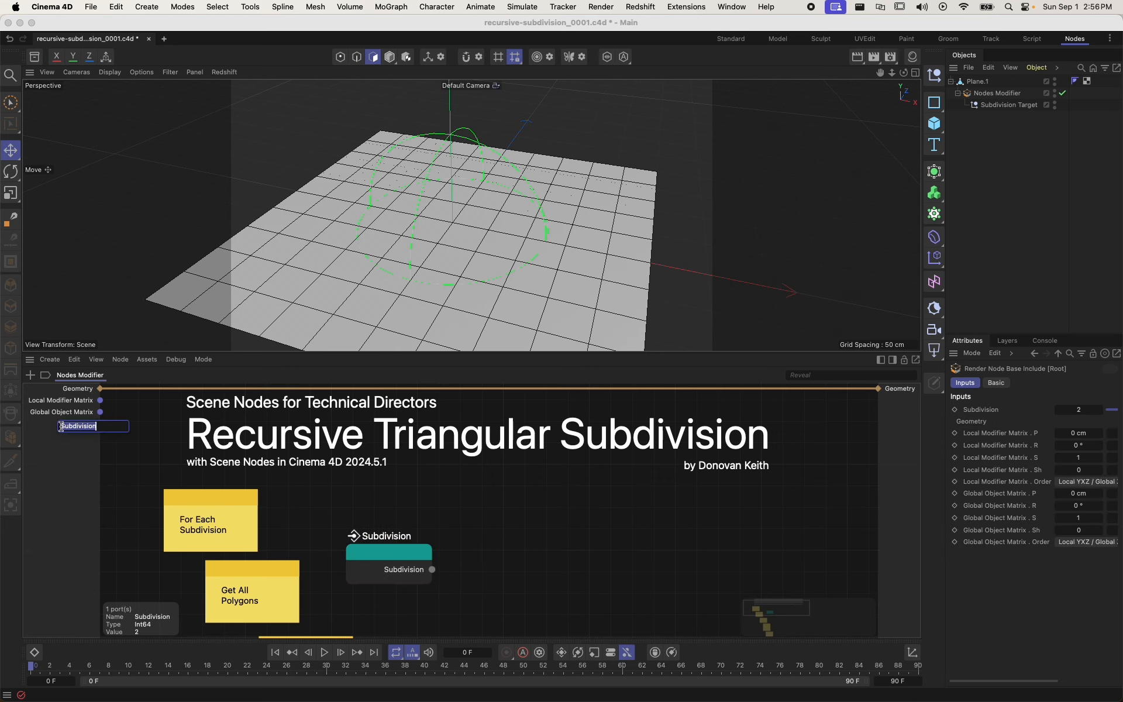
text(Max Subdivisions)
key(Return)
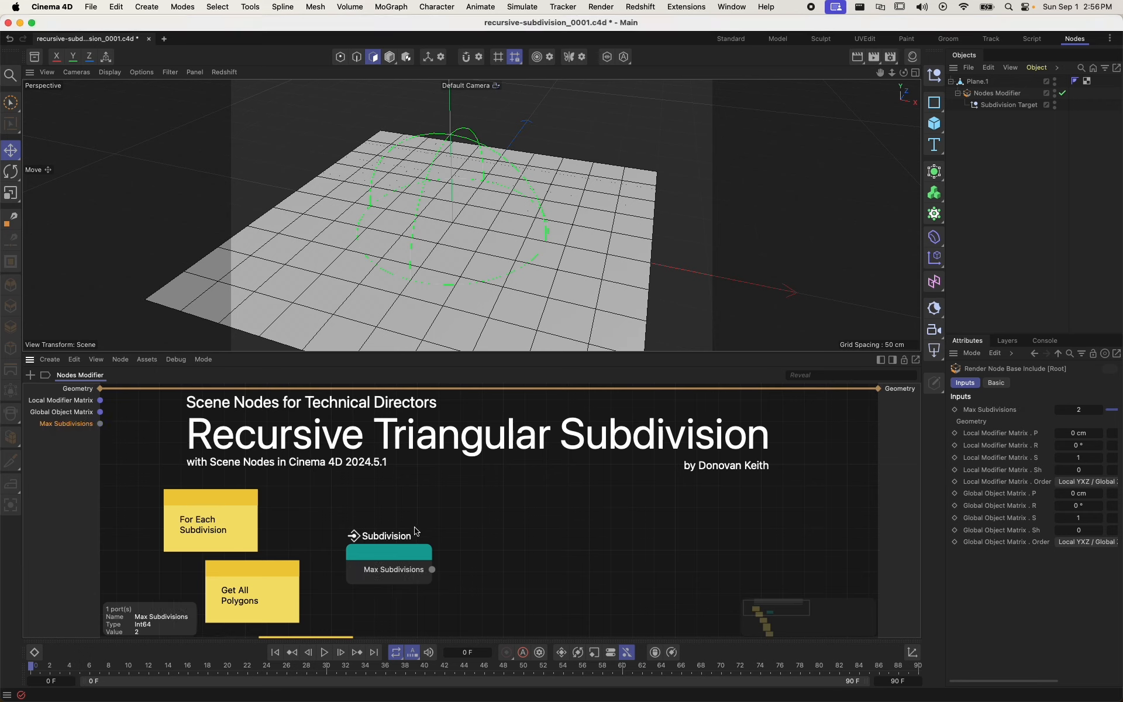
double_click(391, 545)
text(Max Subdivisions)
key(Return)
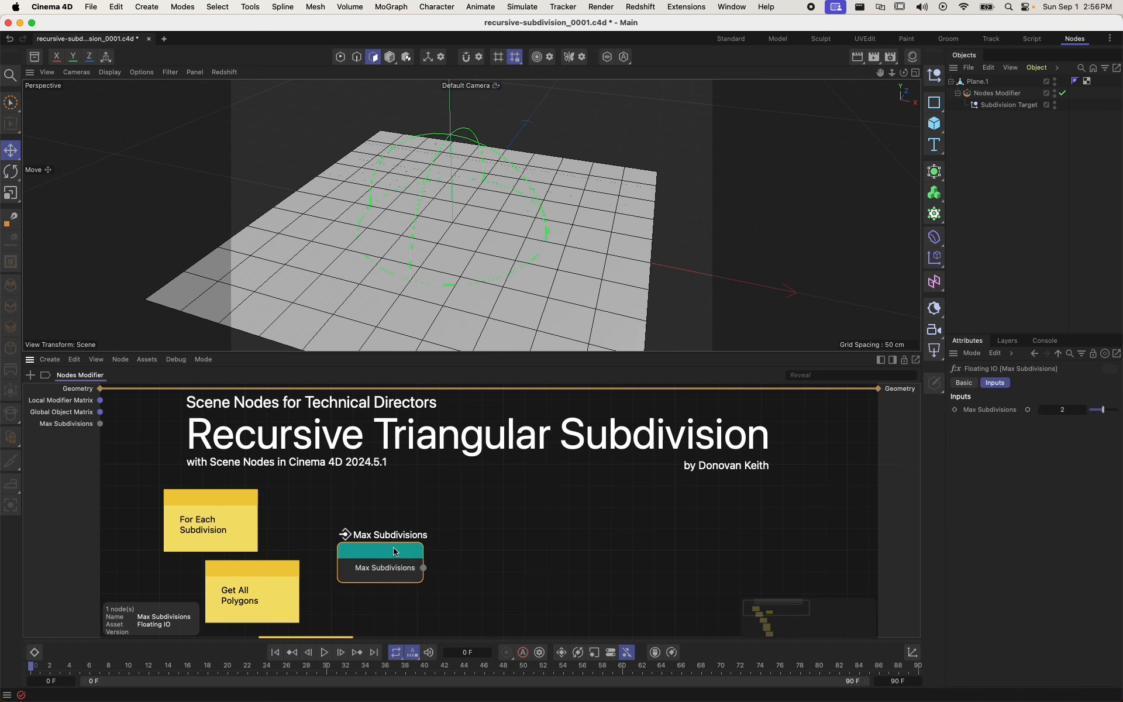
- Add a Range node beside the Max Subdivisions node and connect the Max Subdivisions output to its End port
scroll(492, 543, down, 4)
scroll(492, 543, right, 4)
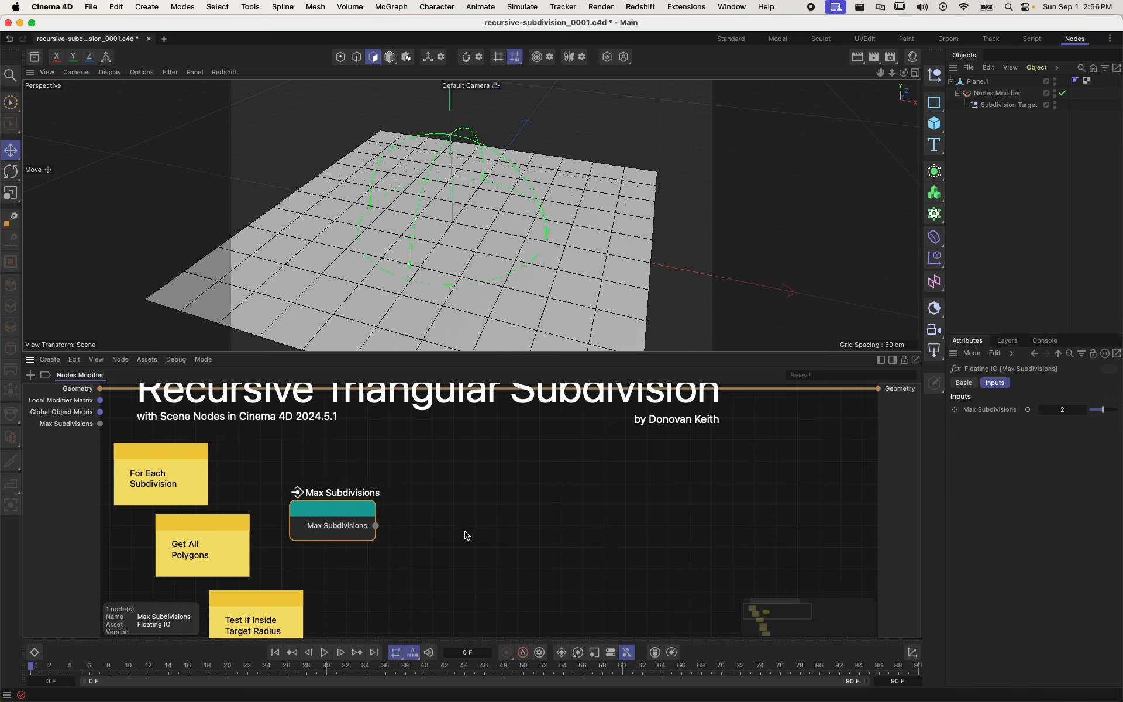
double_click(460, 472)
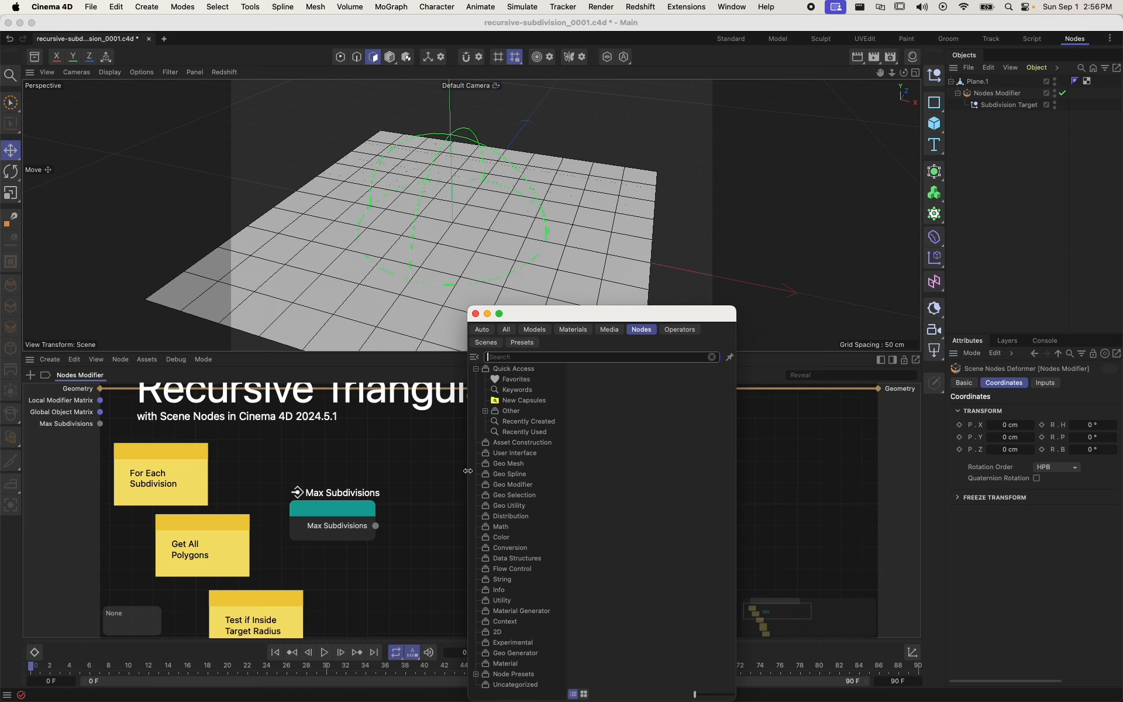
text(range)
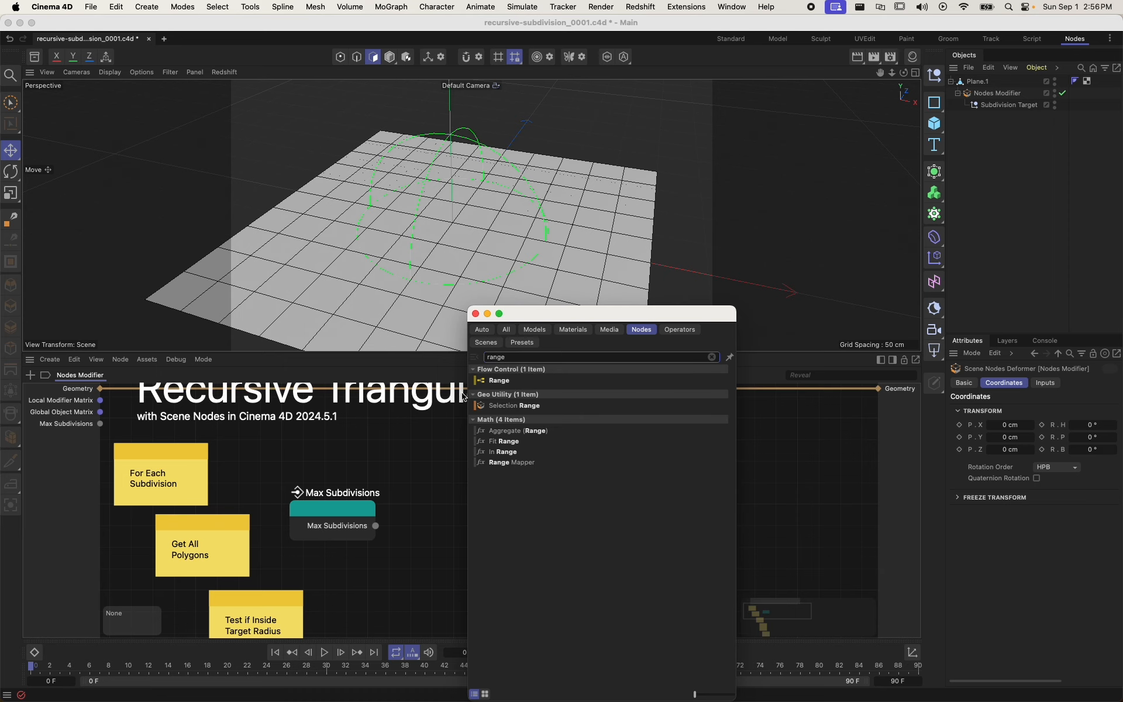
key(Return)
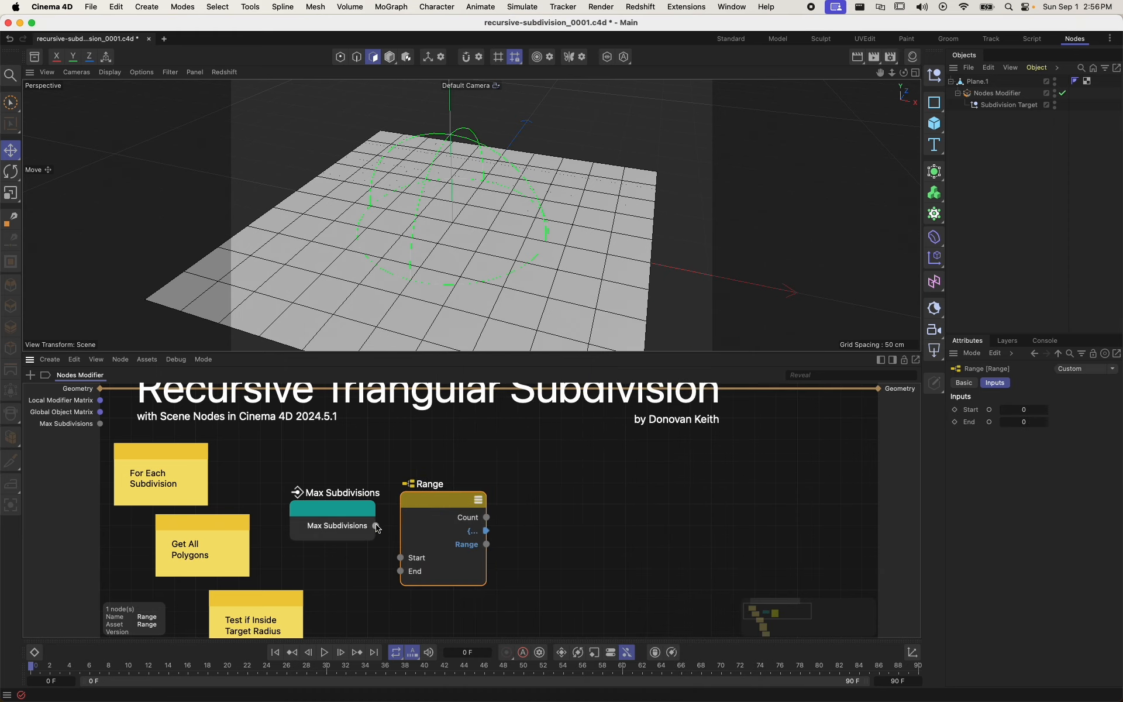
drag(375, 526, 425, 562)
click(550, 609)
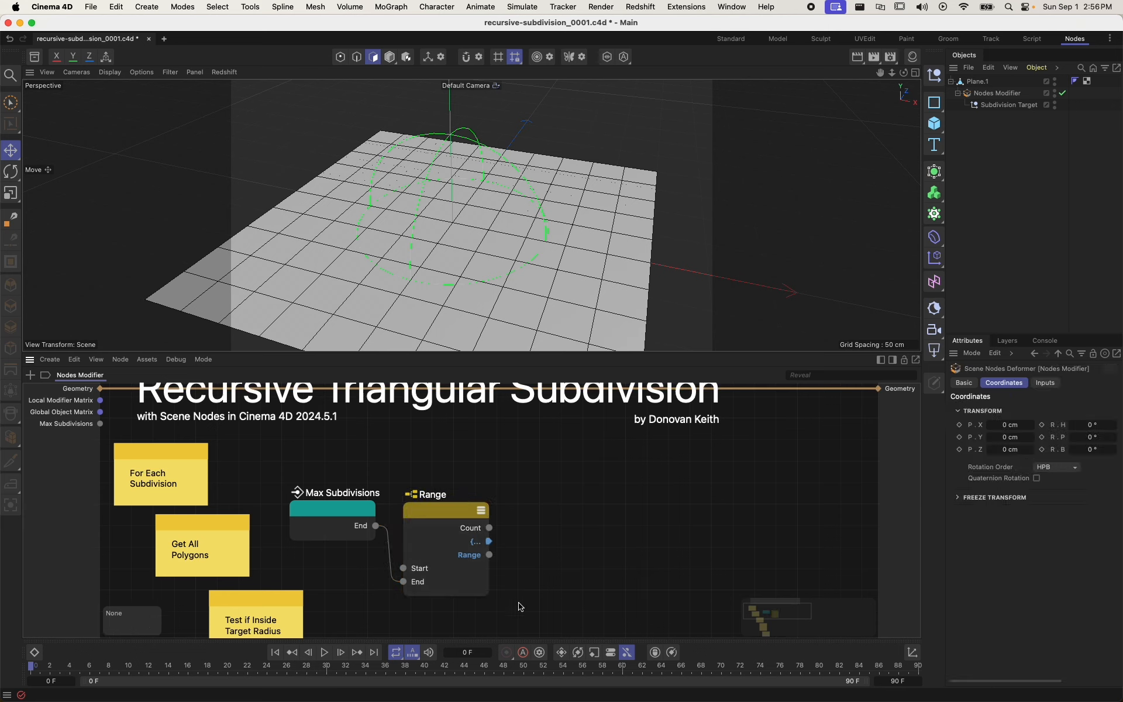
- Line up the Range and Max Subdivisions nodes so their headers sit roughly level, and clear the selection
click(334, 516)
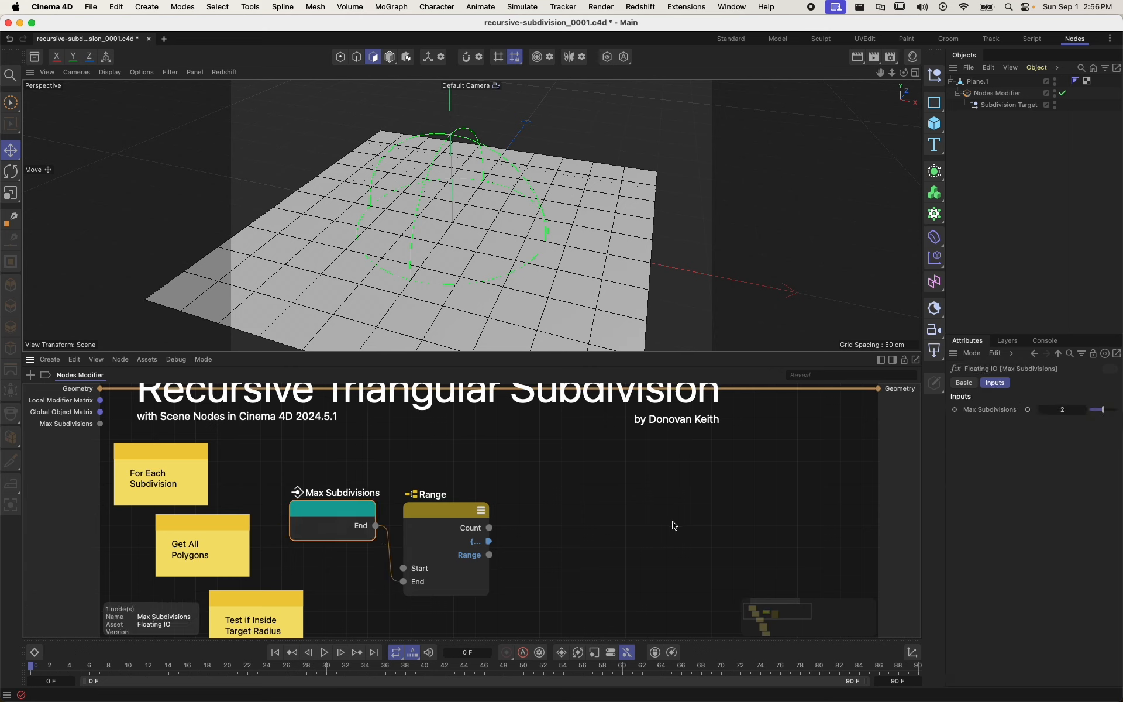
click(452, 532)
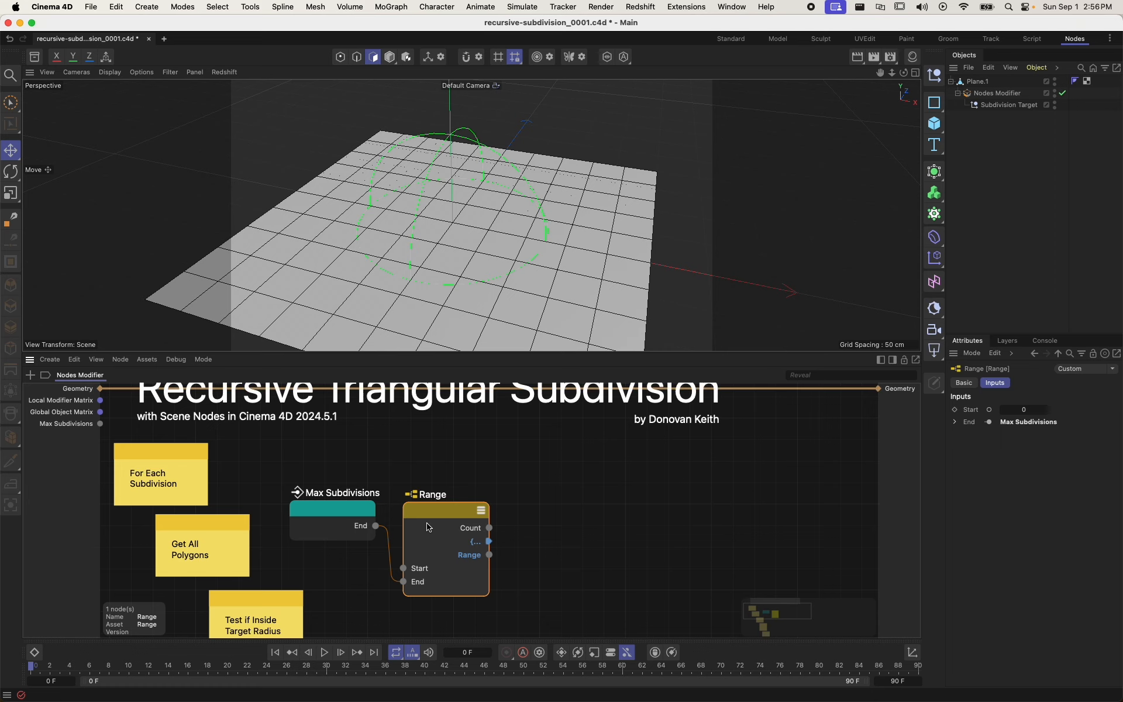
click(371, 516)
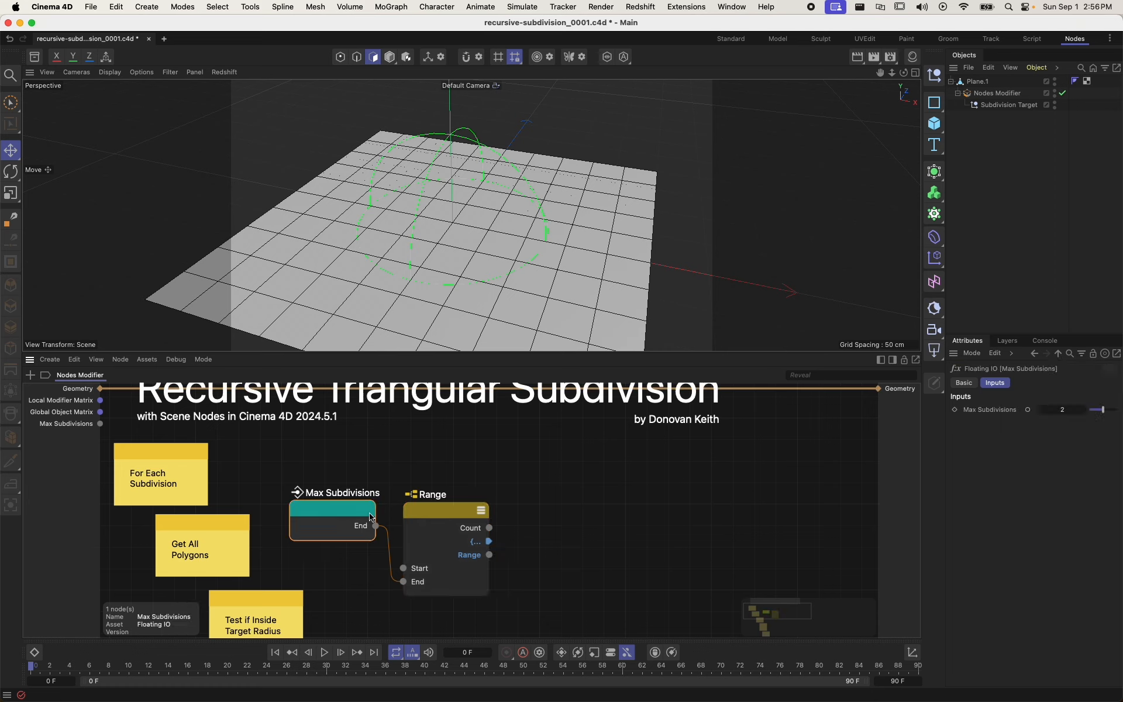
drag(440, 515, 437, 506)
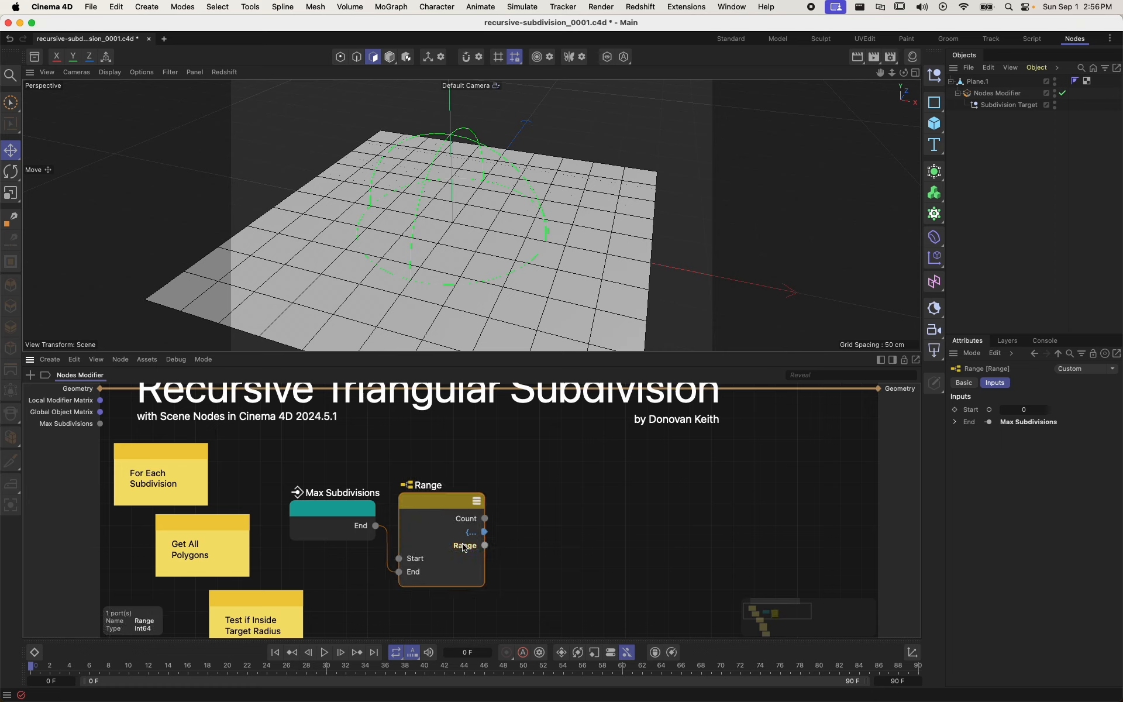
scroll(571, 538, down, 3)
scroll(570, 538, right, 2)
click(537, 535)
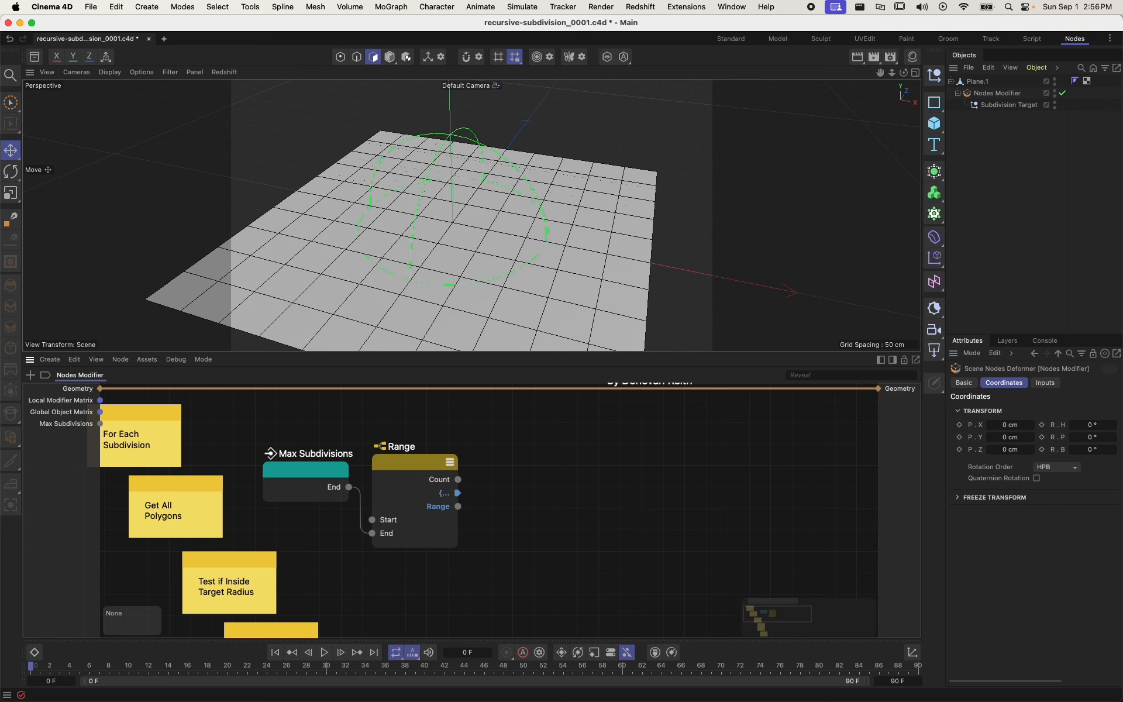
alt+right_drag(578, 507, 538, 507)
alt+middle_drag(578, 507, 524, 549)
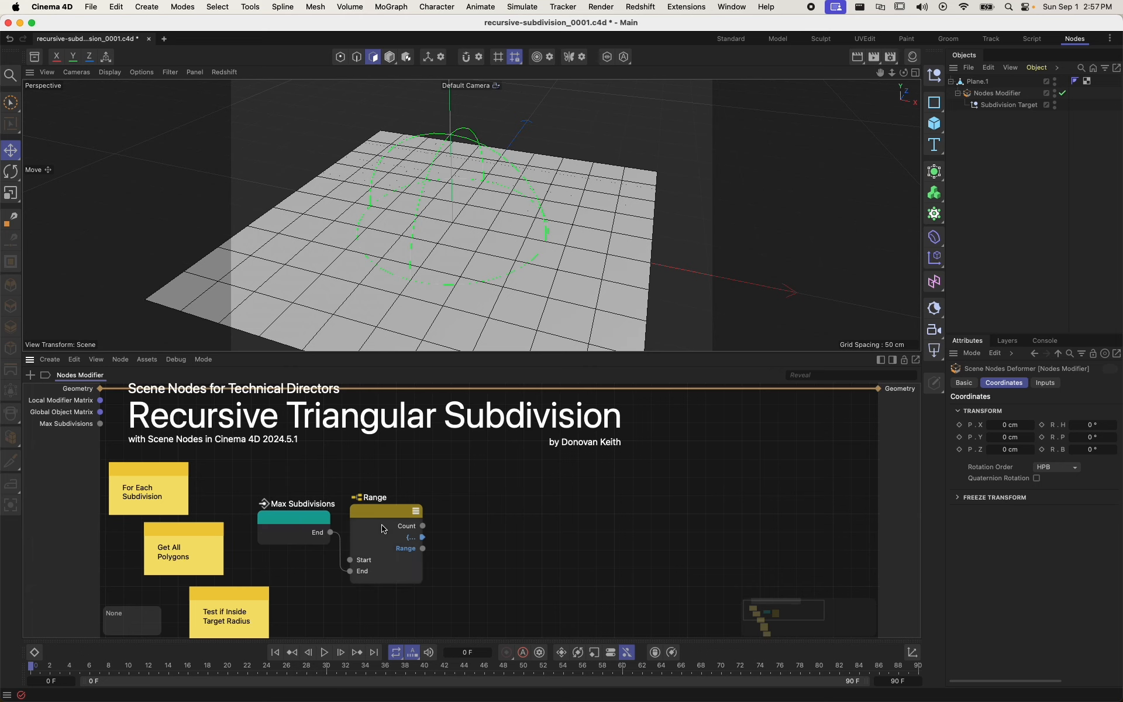
drag(300, 518, 299, 512)
click(572, 534)
alt+middle_drag(572, 534, 580, 501)
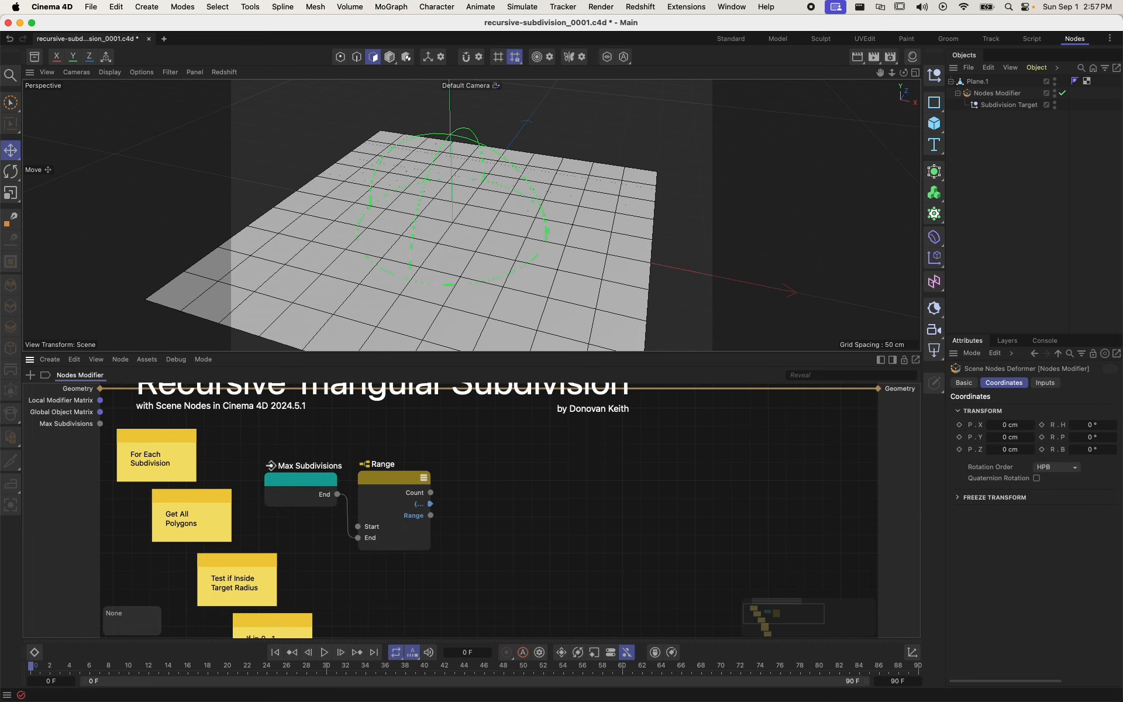
- Add a Loop Carried Value node to the graph, positioned to the right of the Range node
scroll(497, 530, up, 2)
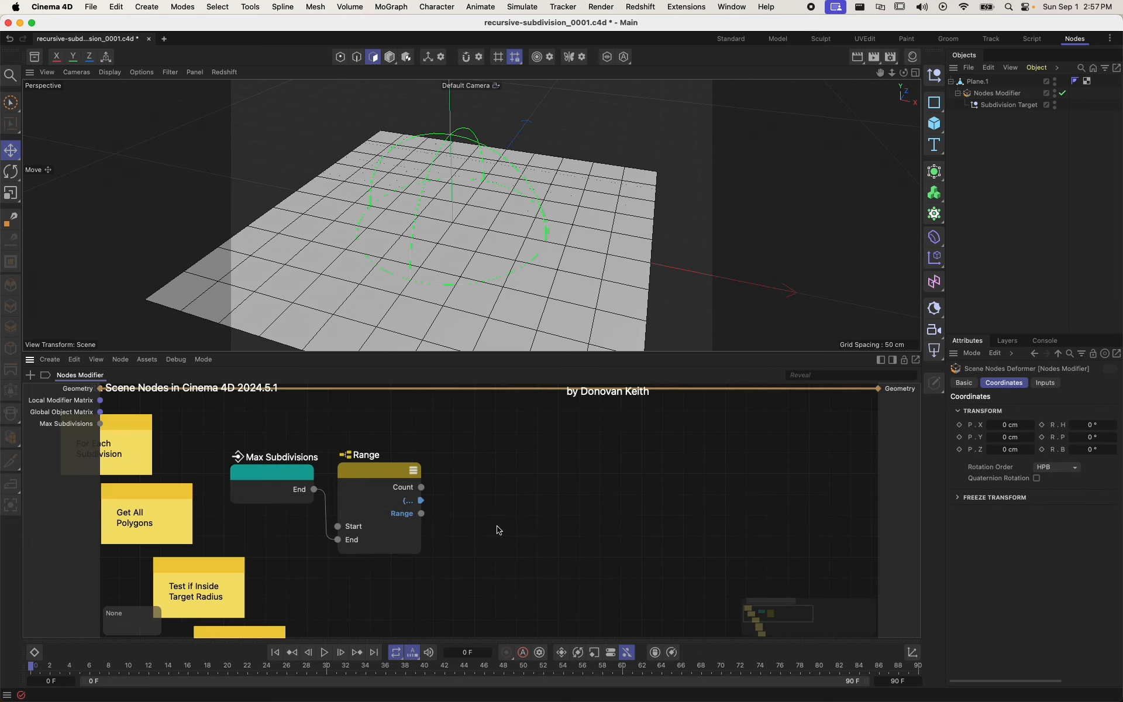
alt+middle_drag(498, 514, 542, 589)
alt+middle_drag(515, 540, 496, 514)
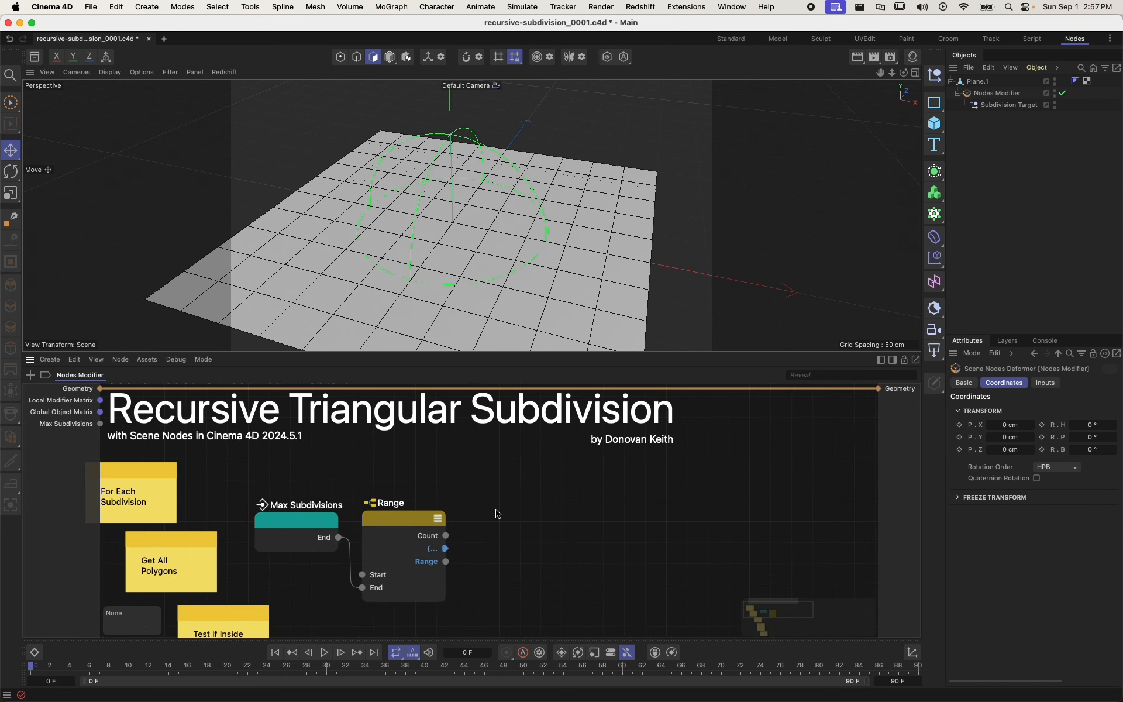
scroll(532, 532, down, 2)
double_click(532, 533)
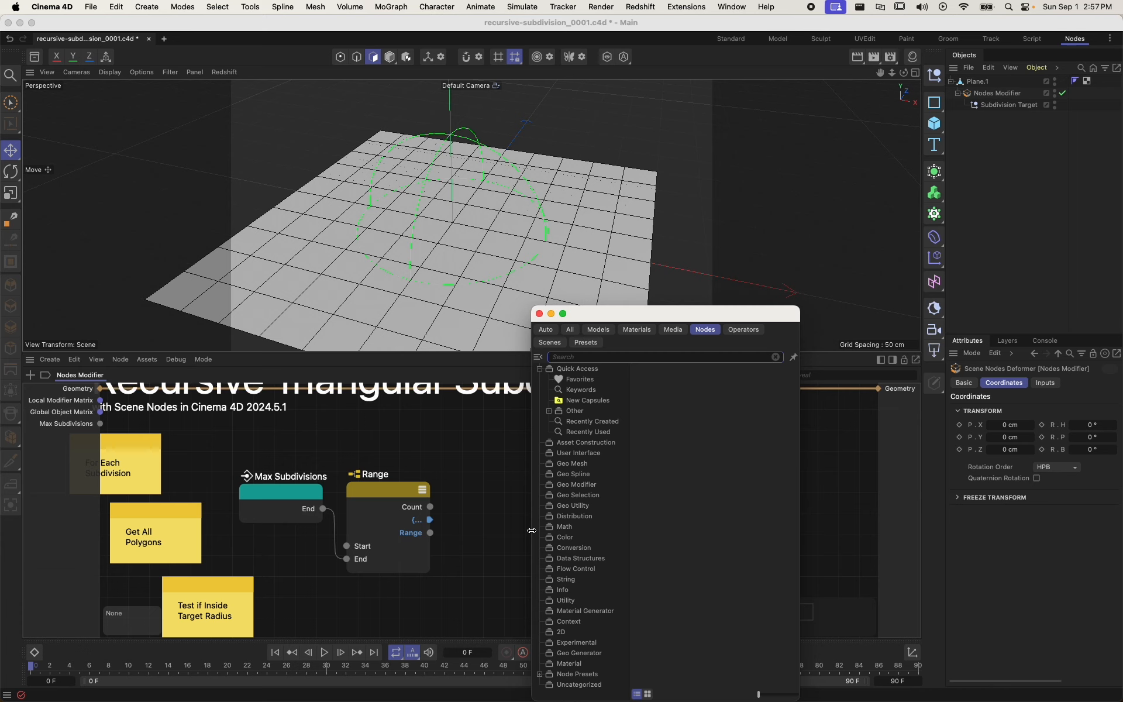
text(loop car)
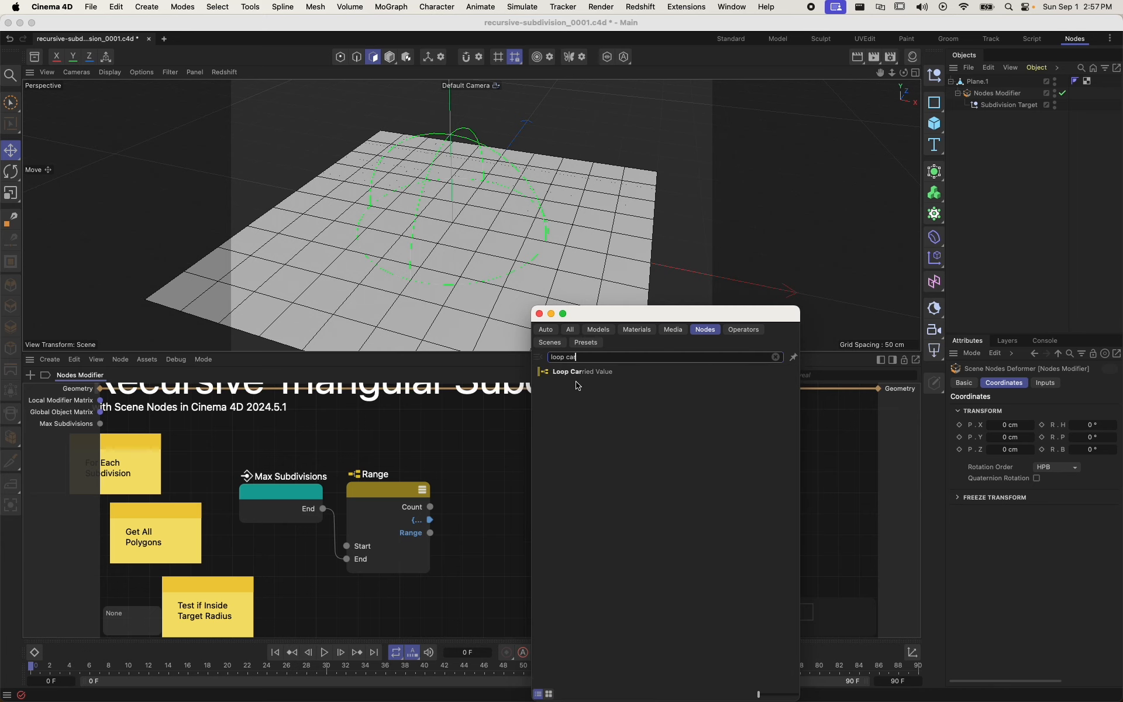
drag(579, 371, 525, 478)
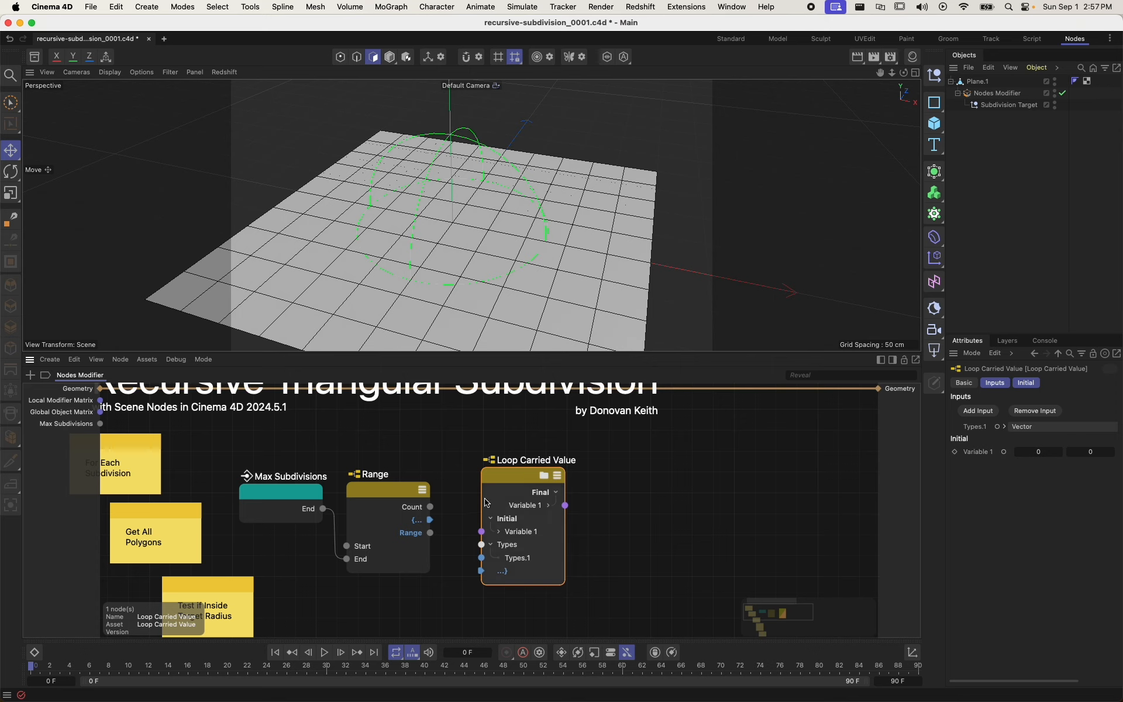
drag(514, 488, 516, 476)
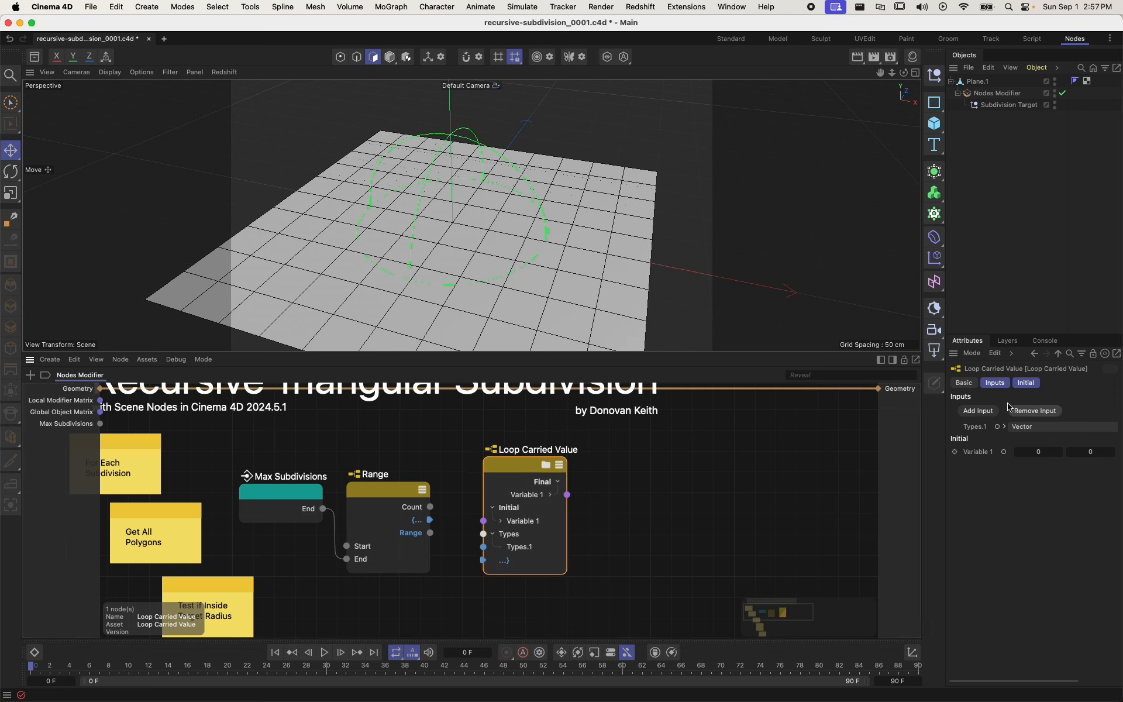
- Set the Loop Carried Value's variable type to GeometryObject and rename Variable 1 to "Mesh"
click(1059, 428)
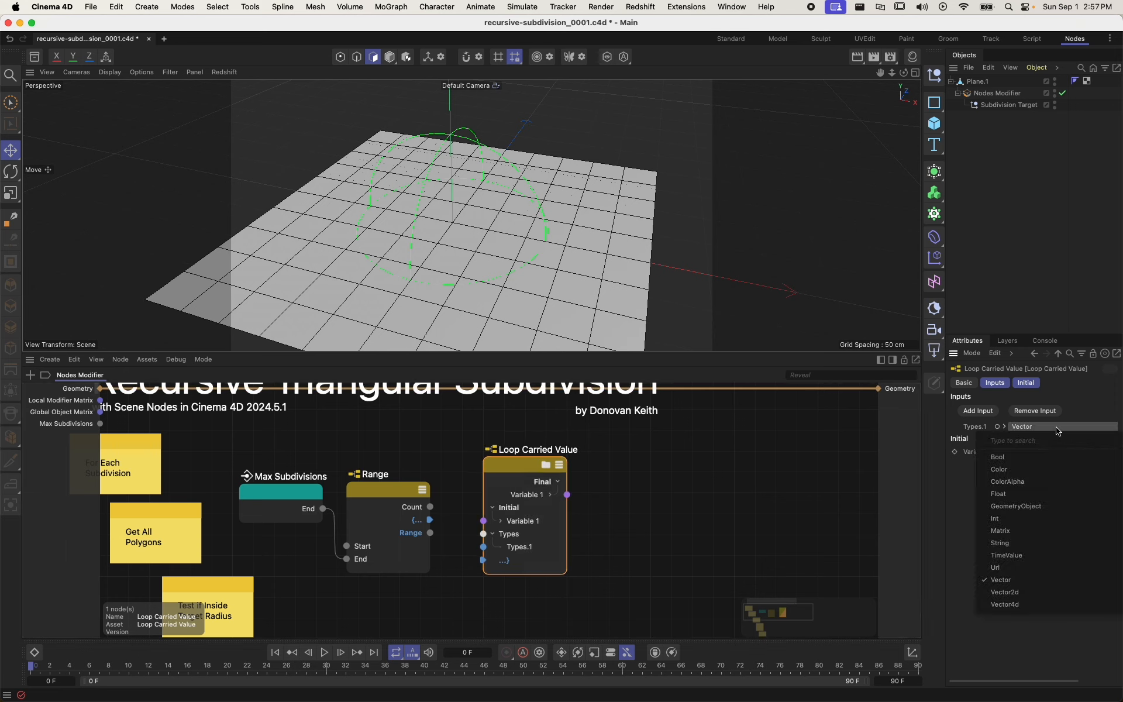
click(1016, 507)
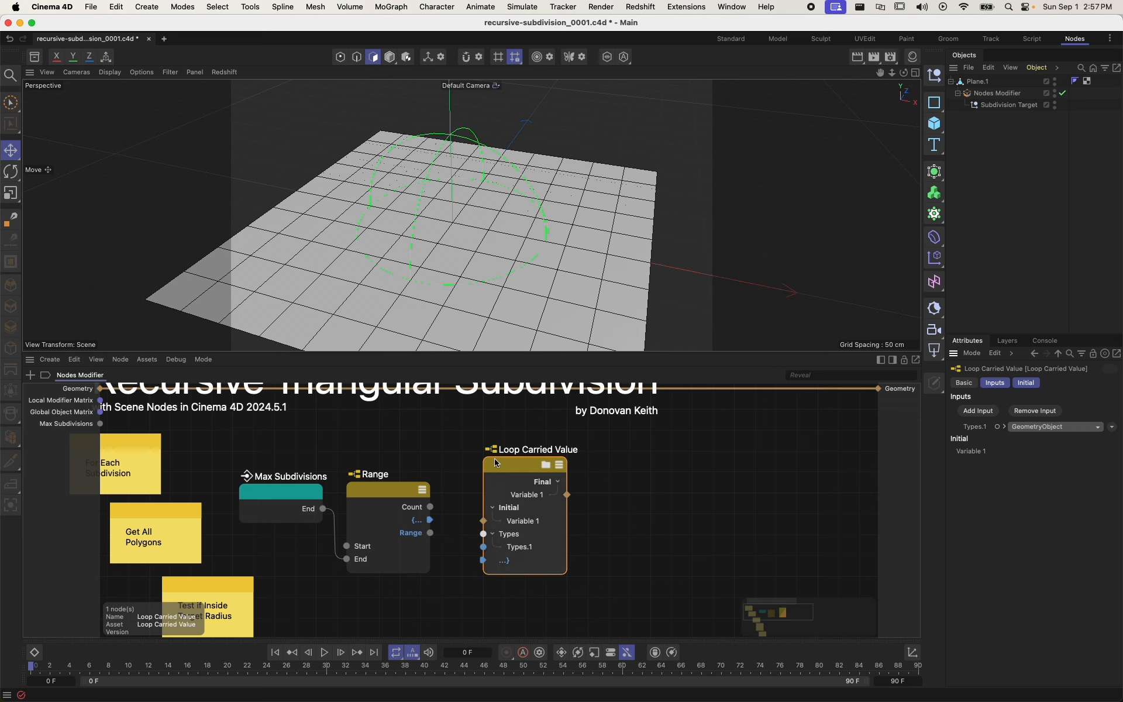
drag(507, 468, 498, 474)
drag(498, 473, 500, 475)
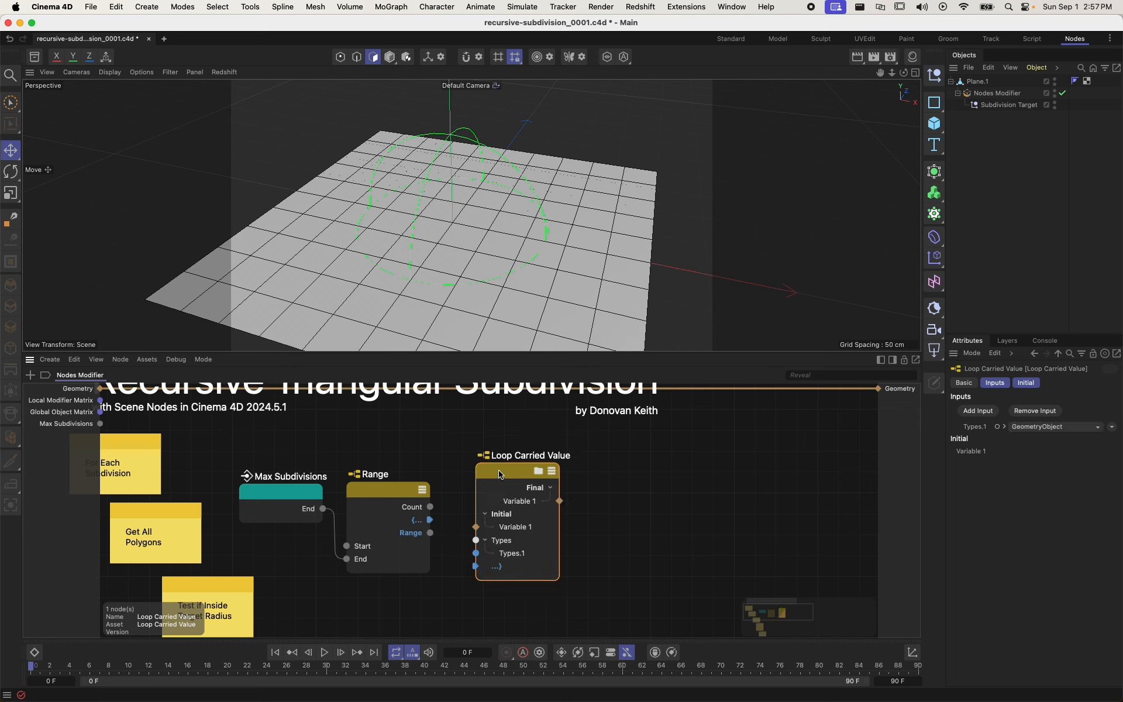
double_click(513, 524)
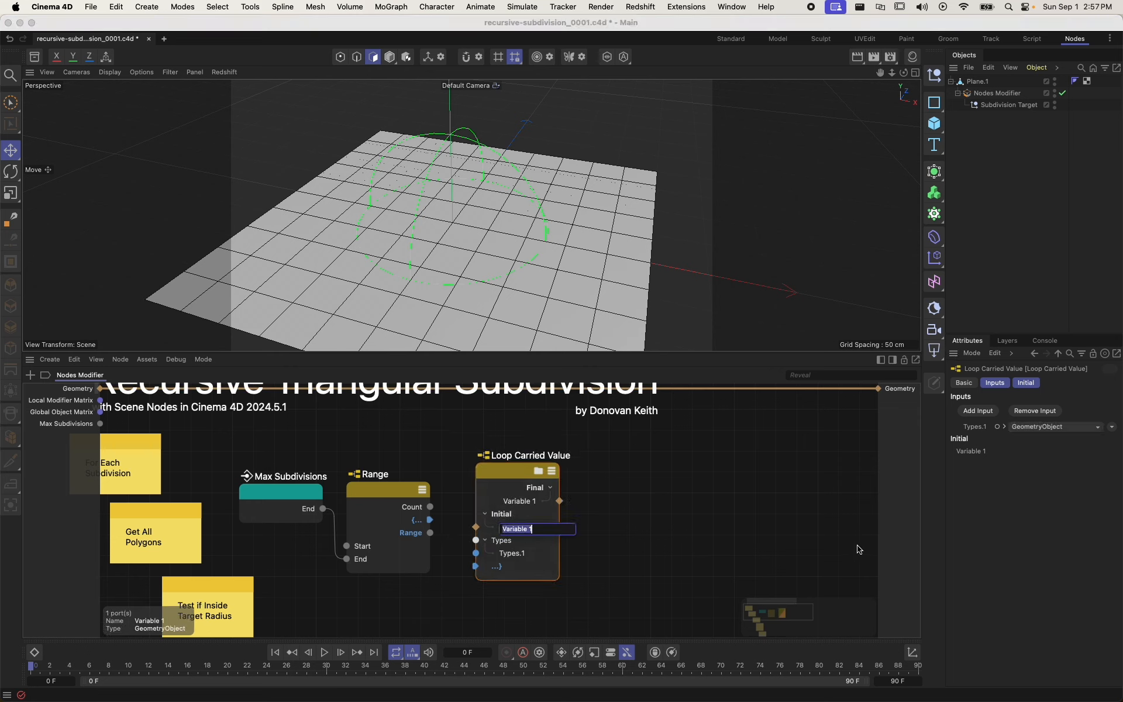
text(Mesh)
key(Return)
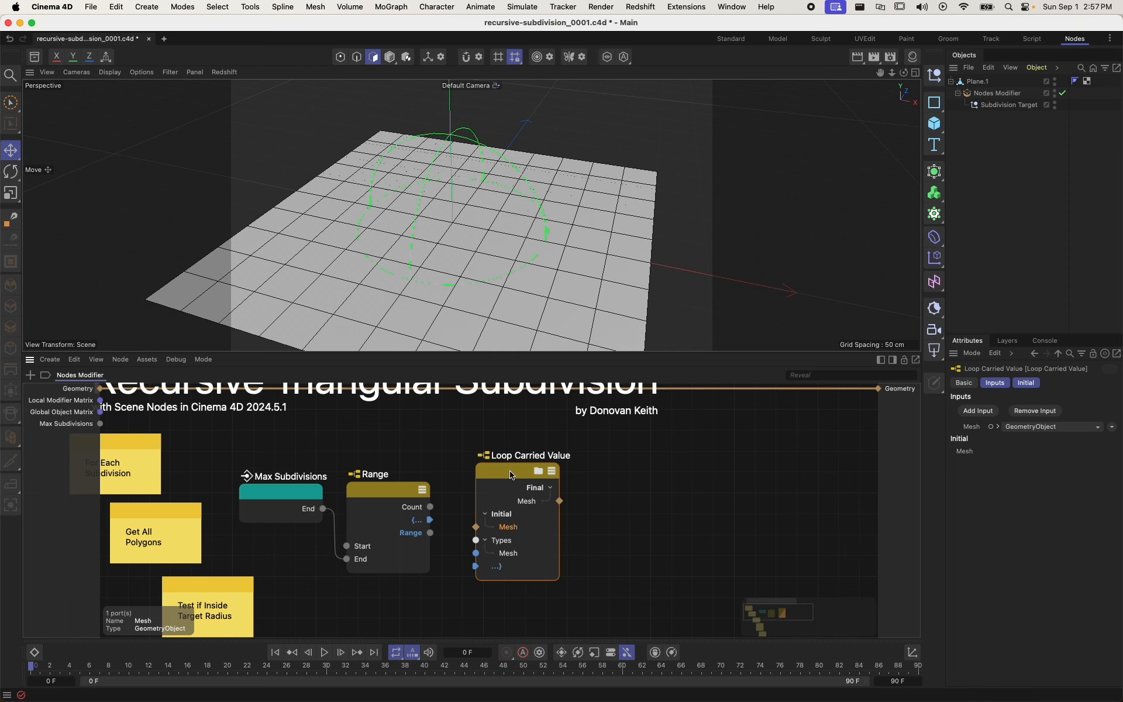
- Move the Max Subdivisions and Range nodes down together so they sit lower than the Loop Carried Value node
middle_drag(395, 428, 432, 494)
middle_drag(383, 525, 375, 433)
scroll(488, 510, down, 2)
drag(417, 538, 317, 511)
scroll(276, 418, up, 3)
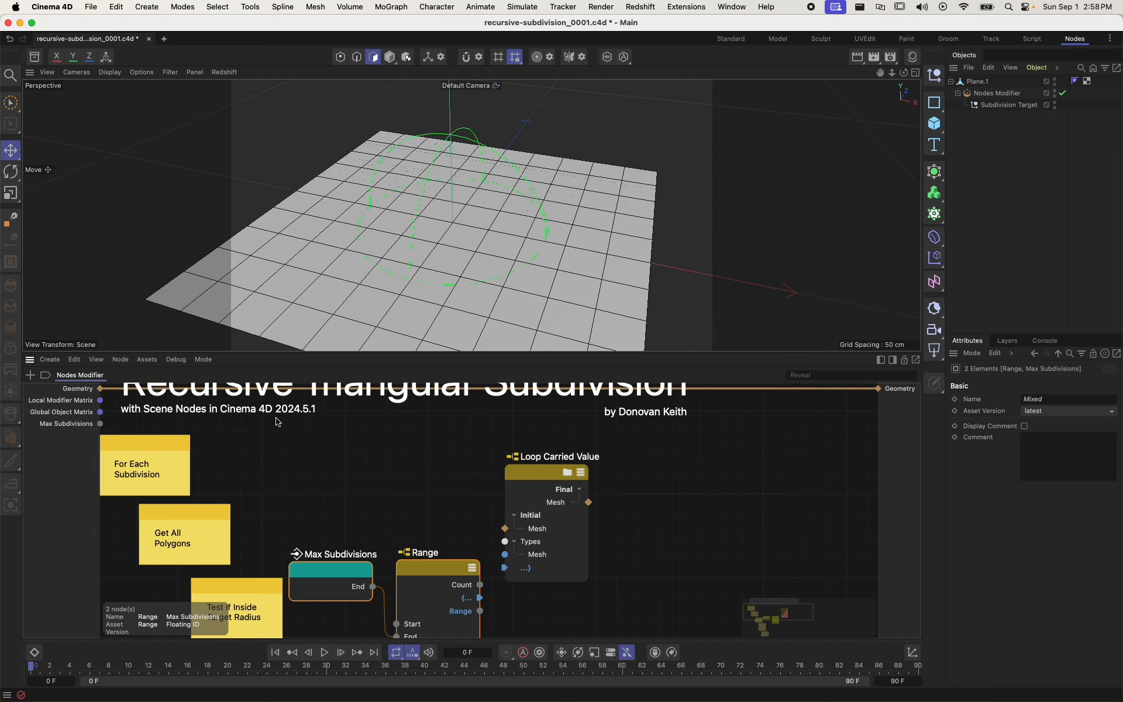
- Add a Connect node to the graph beside the Loop Carried Value node and set its Output Mode to Mesh
click(407, 512)
double_click(407, 469)
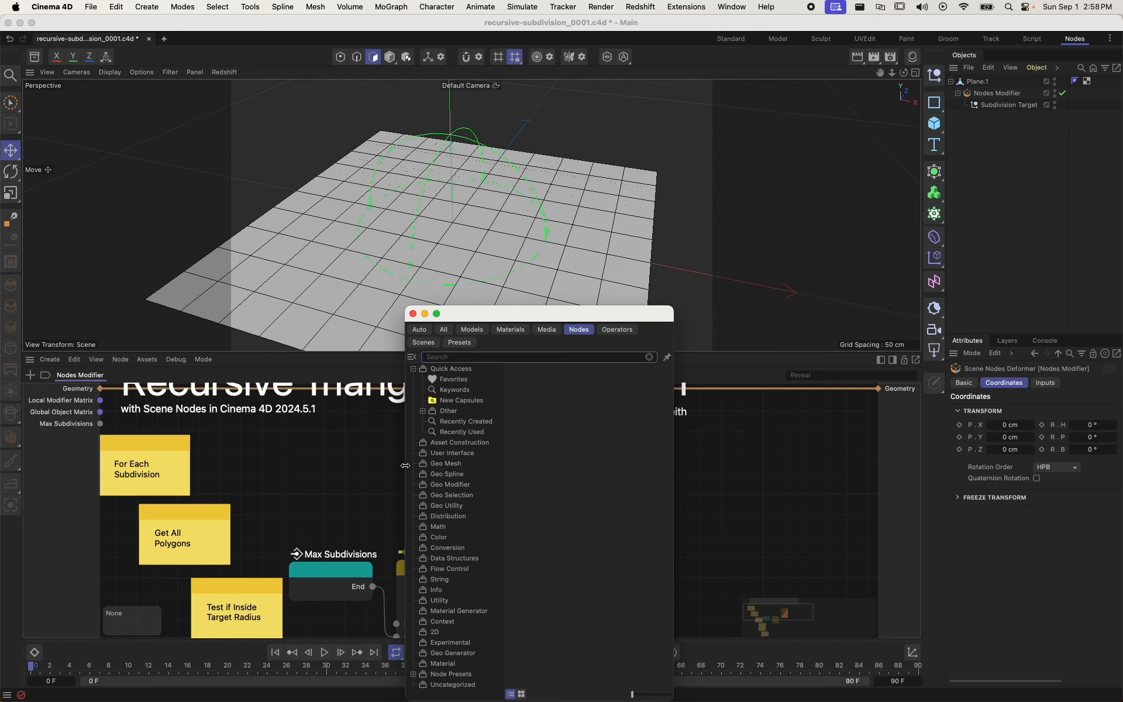
text(connect)
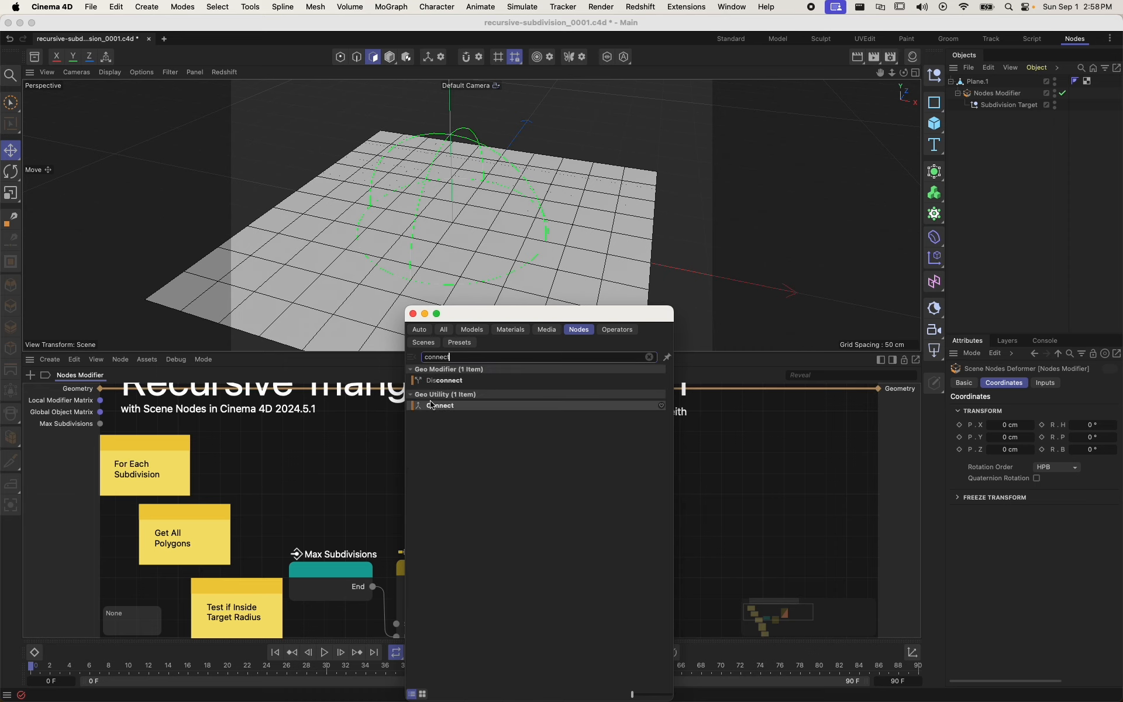
drag(431, 403, 396, 459)
click(1057, 436)
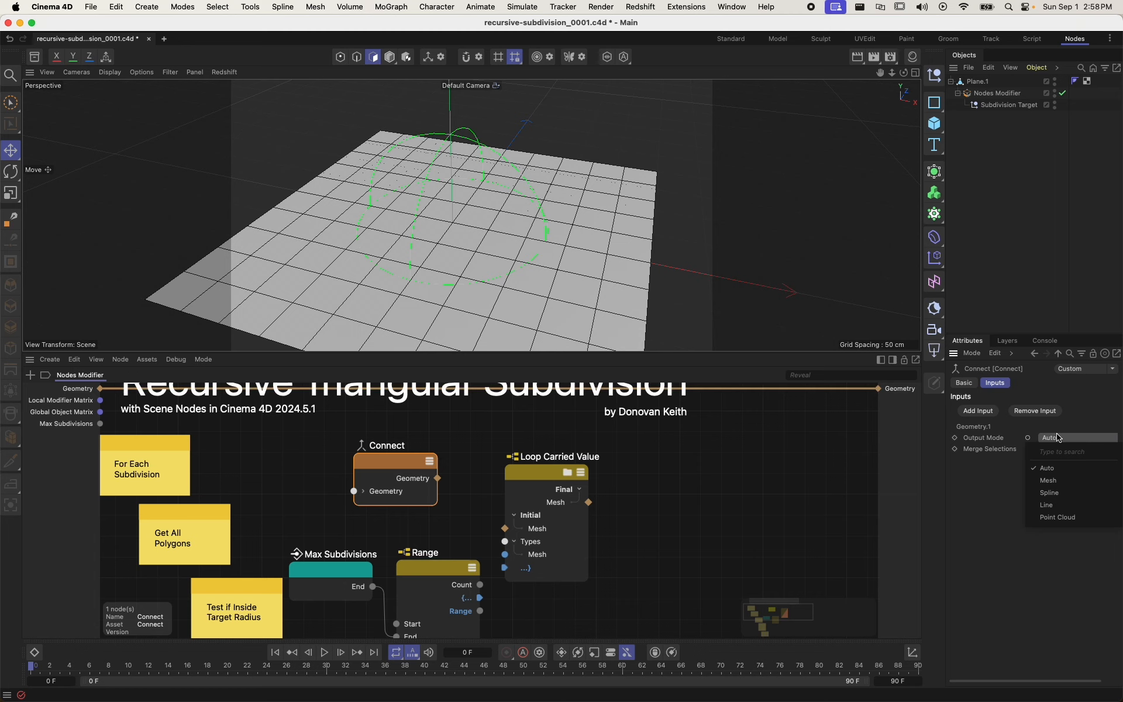
click(1078, 481)
- Position the Connect node above the Range node and rename it "As Mesh"
drag(386, 461, 431, 467)
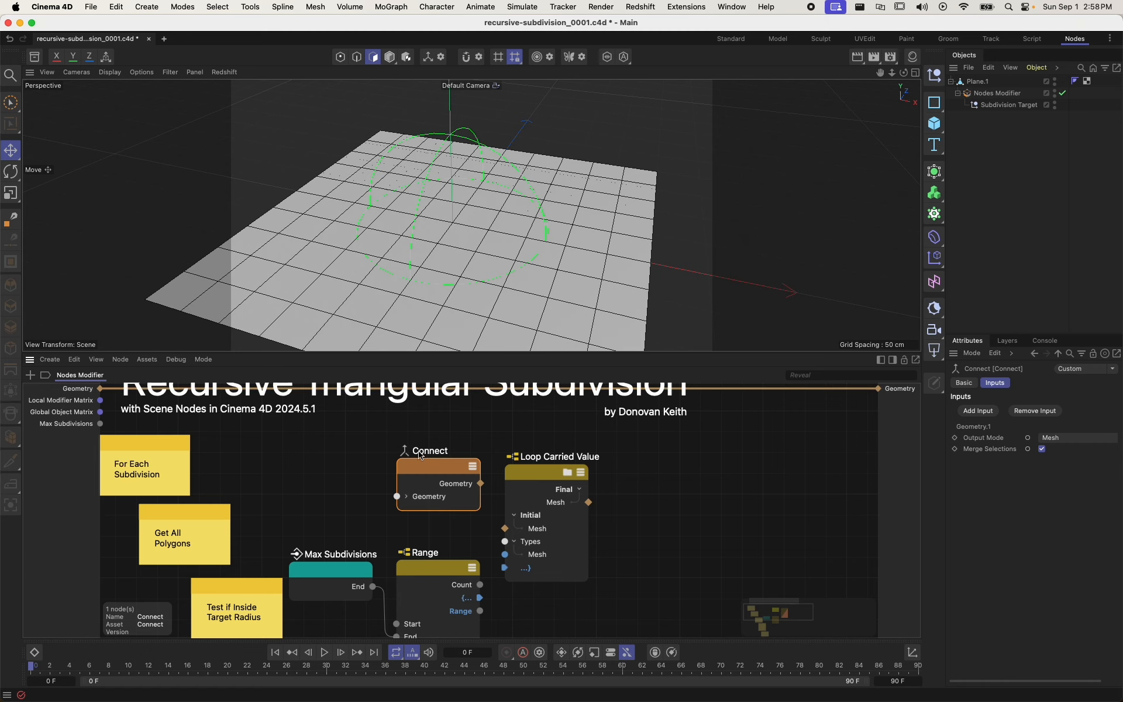
double_click(439, 452)
text(As Mes)
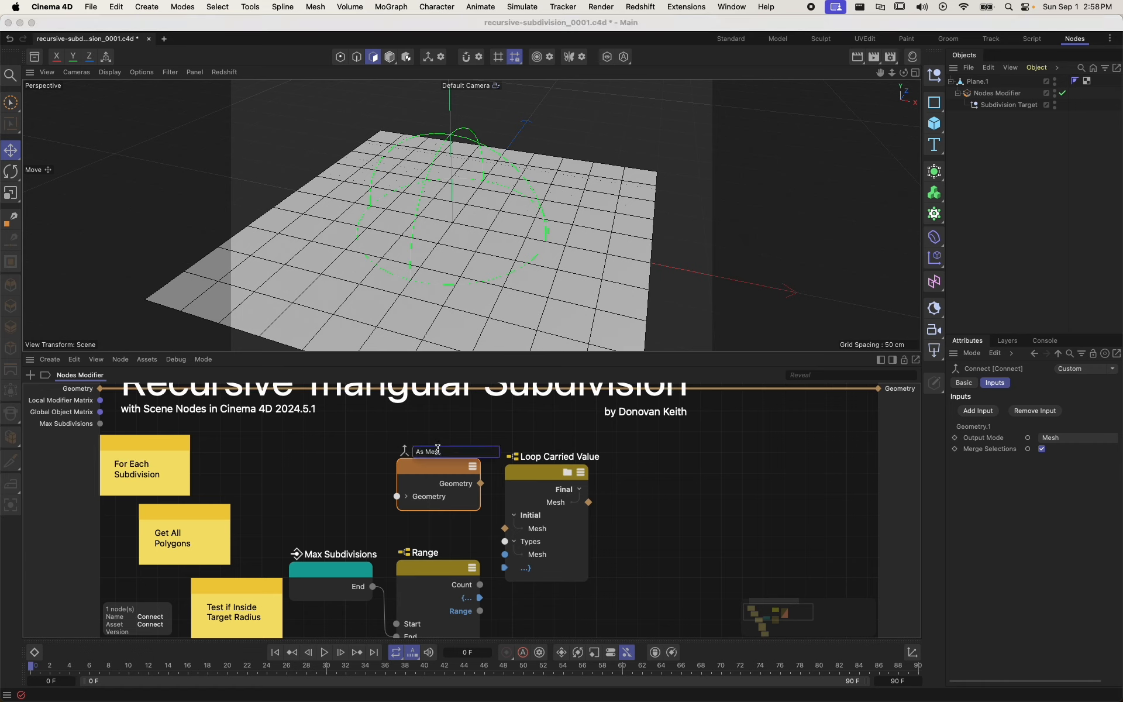
text(h)
key(Return)
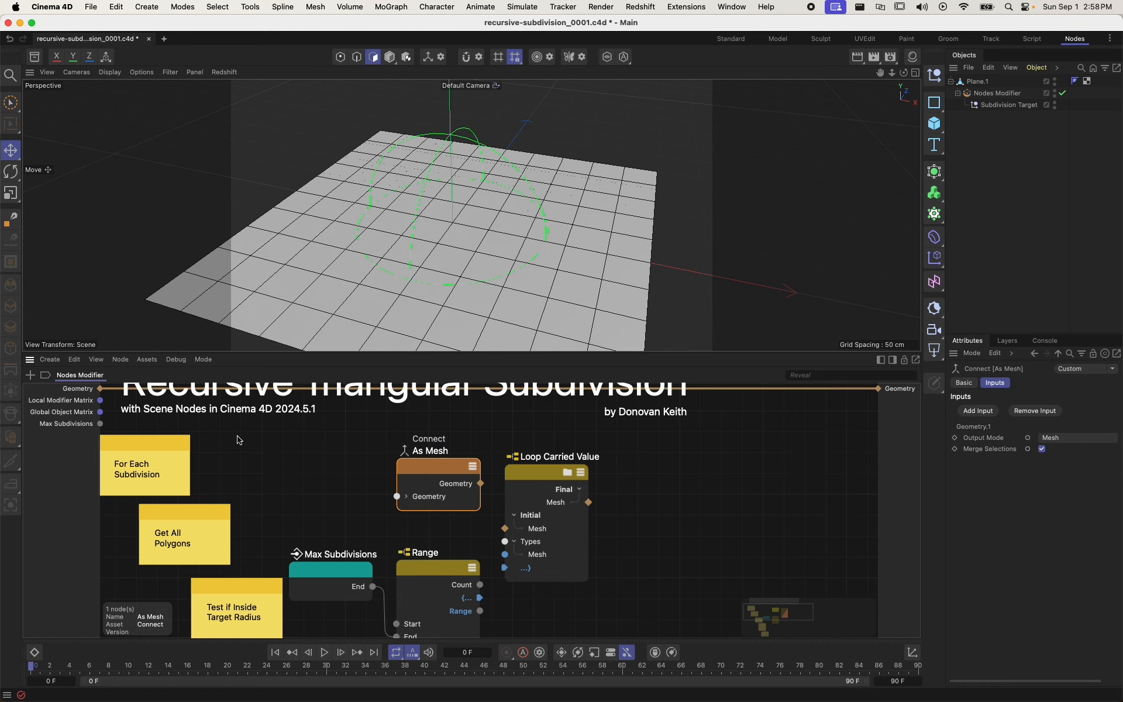
- Wire the modifier's Geometry input into As Mesh, and its Geometry output into the Loop Carried Value's initial Mesh
drag(100, 388, 436, 493)
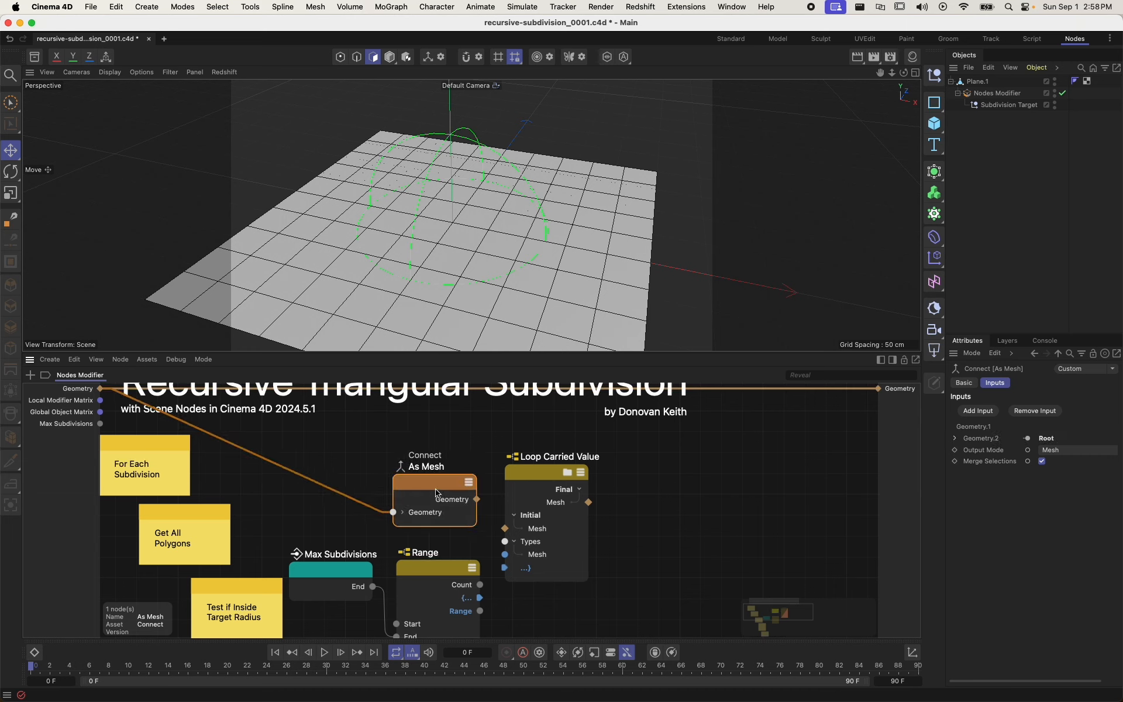
drag(436, 494, 505, 529)
- Shift the Loop Carried Value node slightly and wire the Range node's iteration {...} output into its matching iteration input
scroll(428, 555, down, 2)
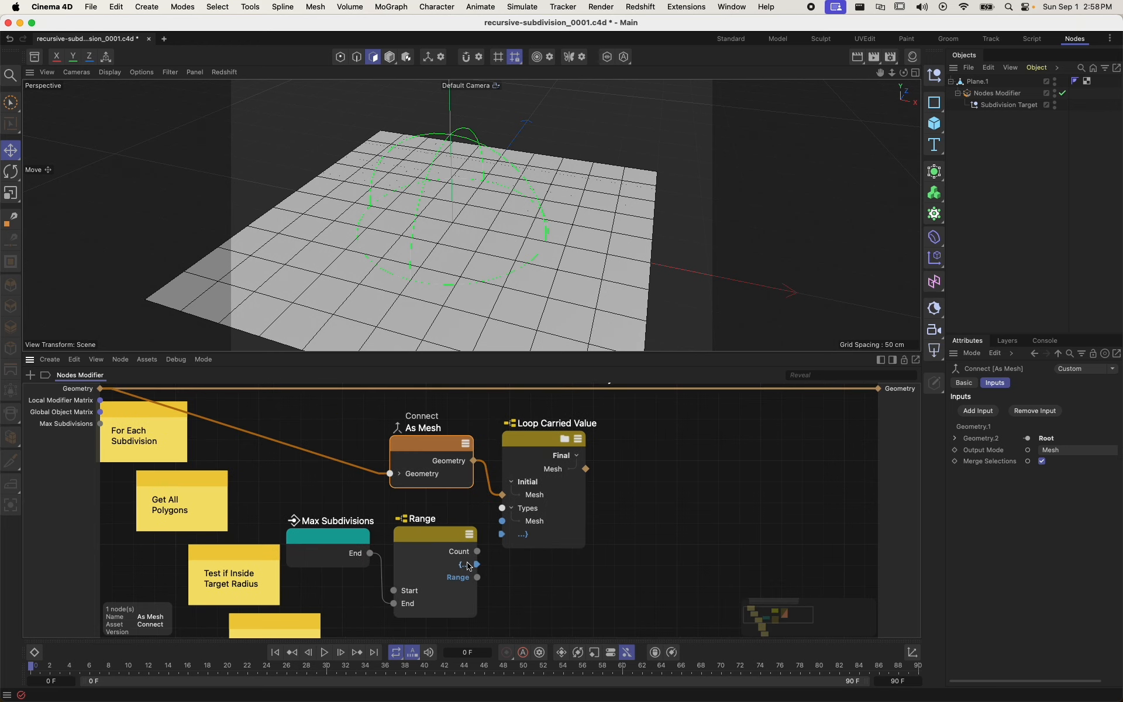
mouse_move(526, 446)
mouse_down()
mouse_move(533, 432)
mouse_move(537, 455)
mouse_up()
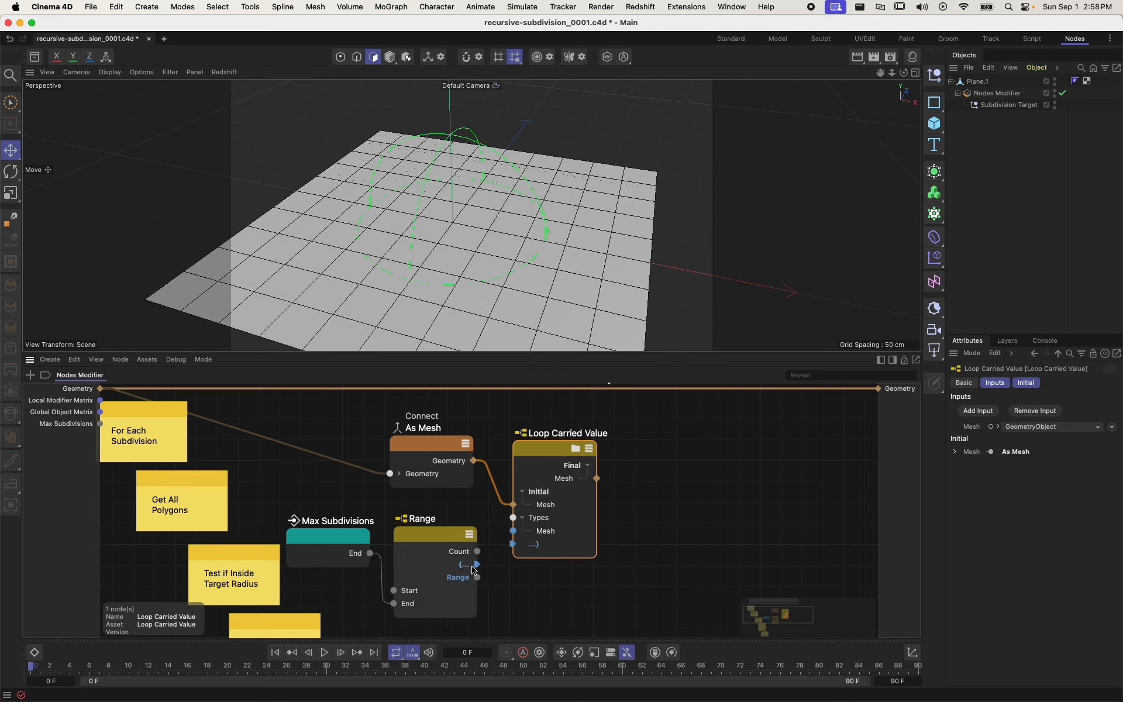
drag(477, 564, 514, 544)
click(465, 566)
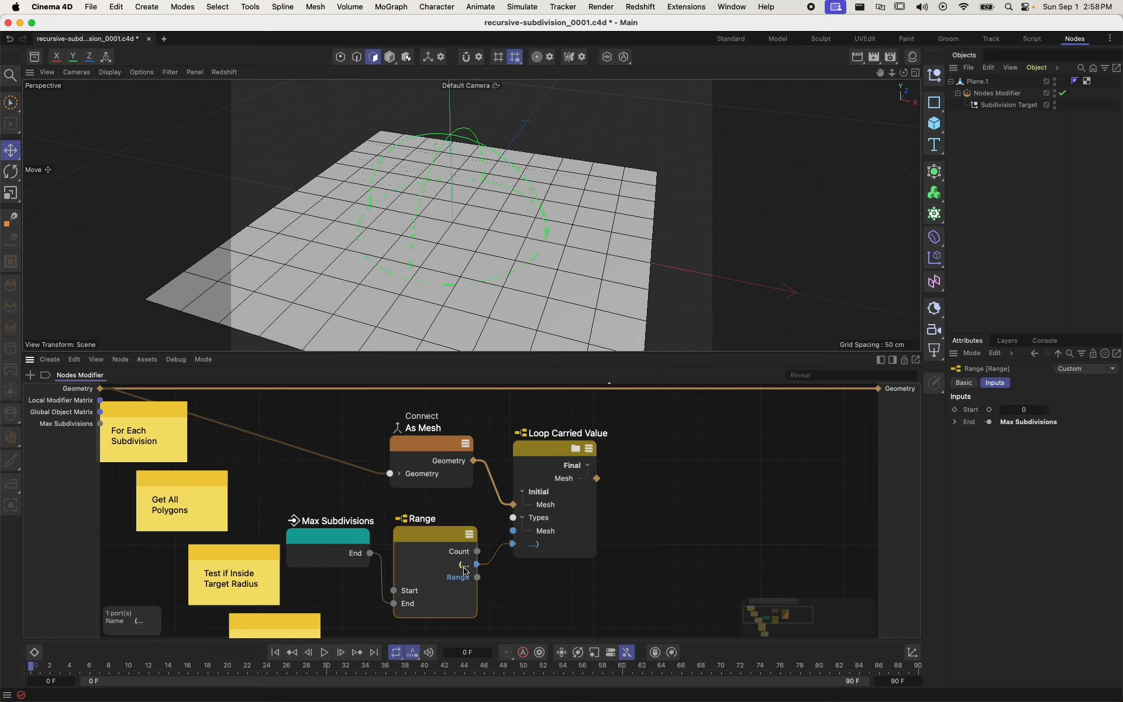
- Align Max Subdivisions with the Range node's End port, and move both nodes up close beneath the As Mesh node
drag(323, 539, 331, 592)
drag(329, 536, 400, 618)
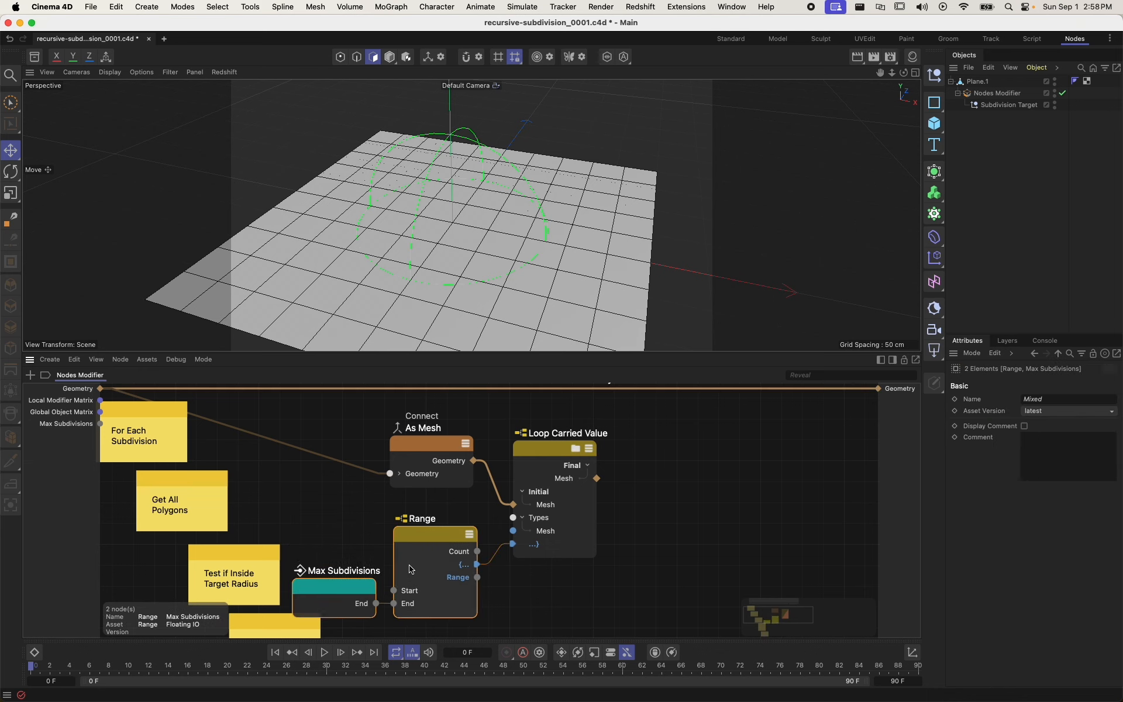
drag(408, 573, 408, 550)
click(489, 592)
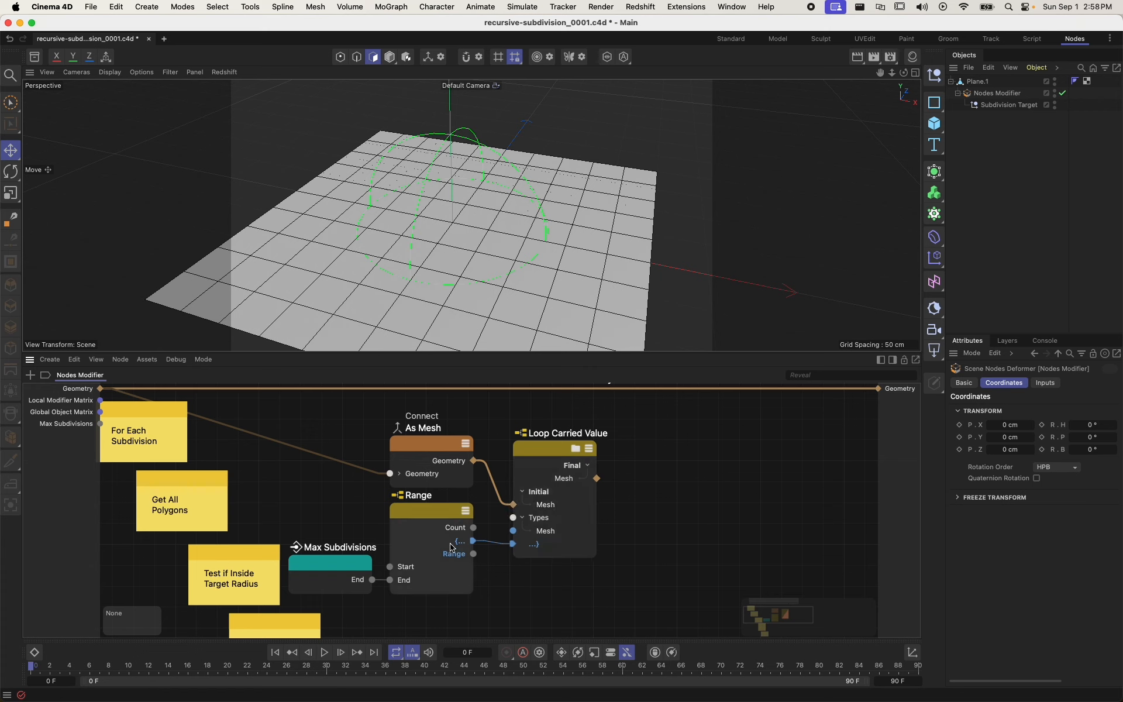
- Connect the Range node's Range output to the Loop Carried Value node as a new input
click(459, 543)
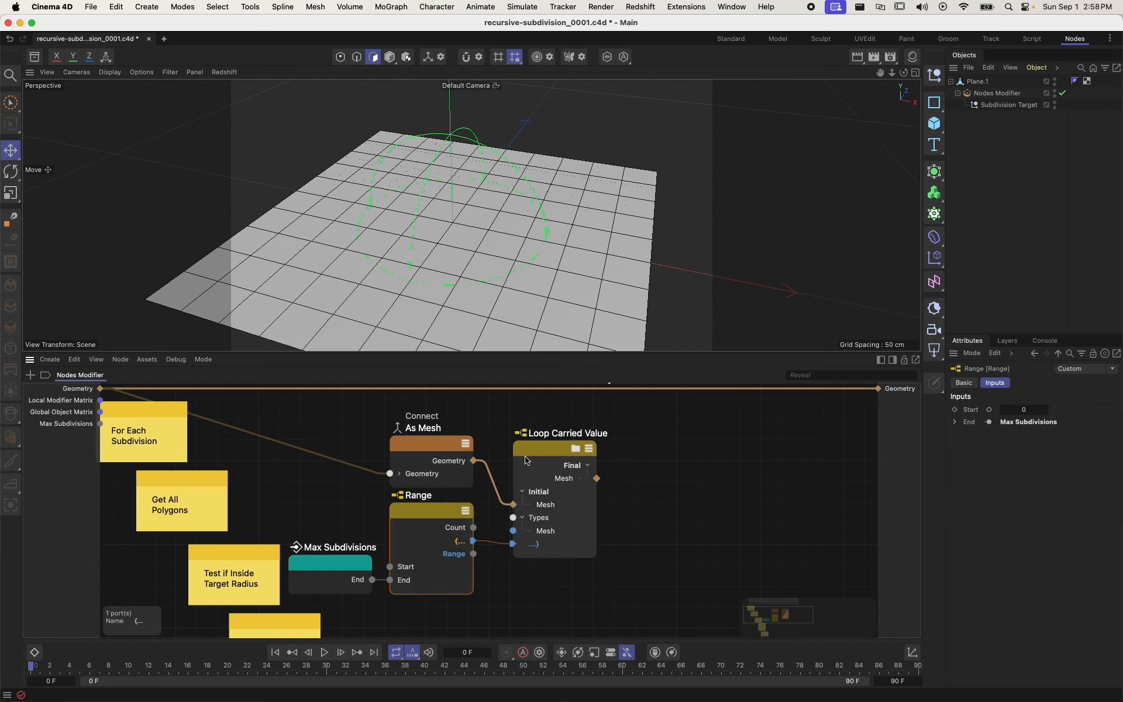
click(477, 558)
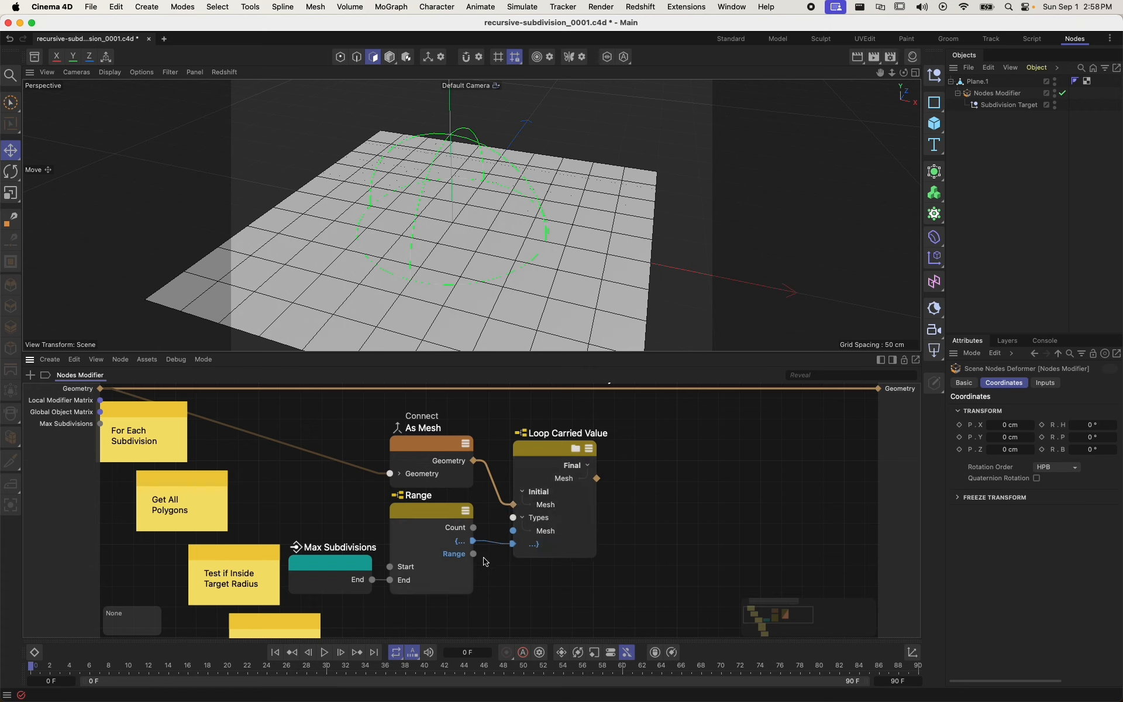
drag(476, 556, 537, 563)
- Rename the Loop Carried Value's new Range input to "Subdivision Index" and nudge the node up slightly
click(556, 580)
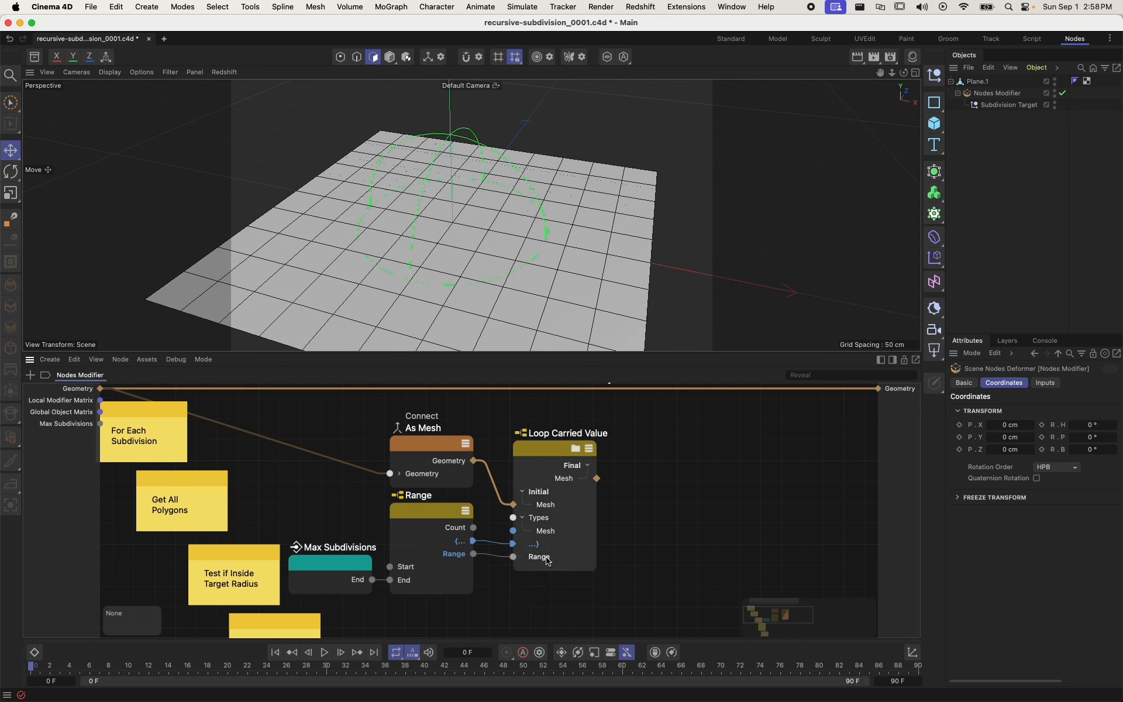
text(S)
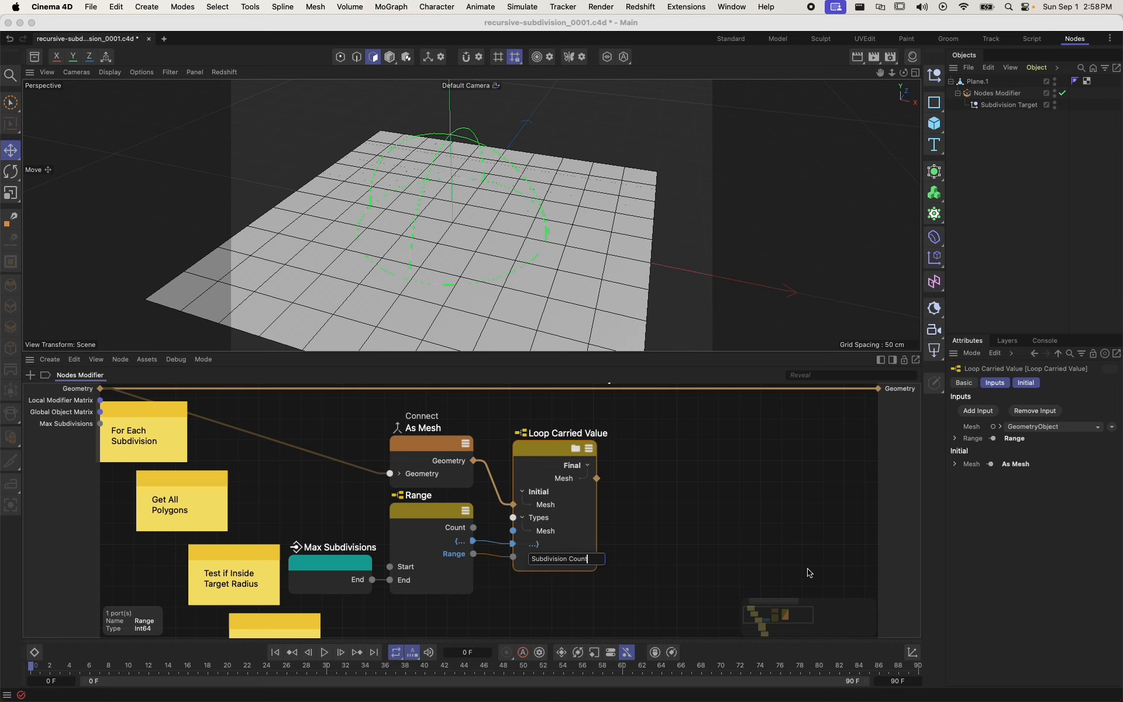
text(ubdivision Indiex)
key(Return)
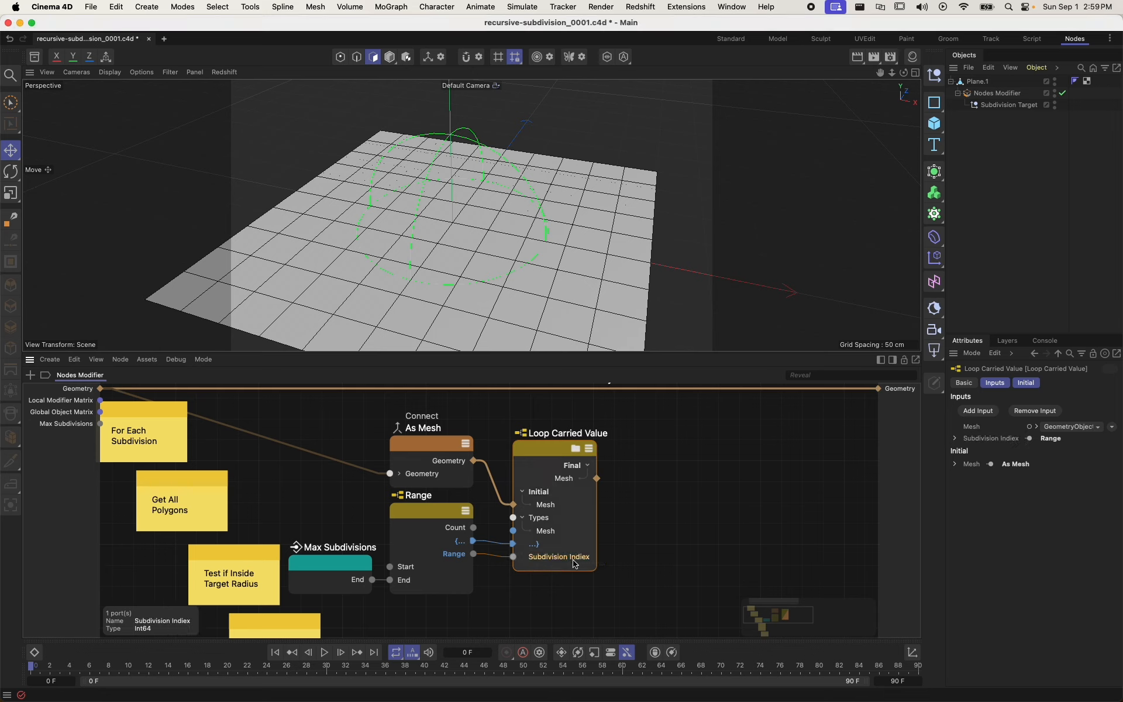
double_click(575, 564)
click(595, 560)
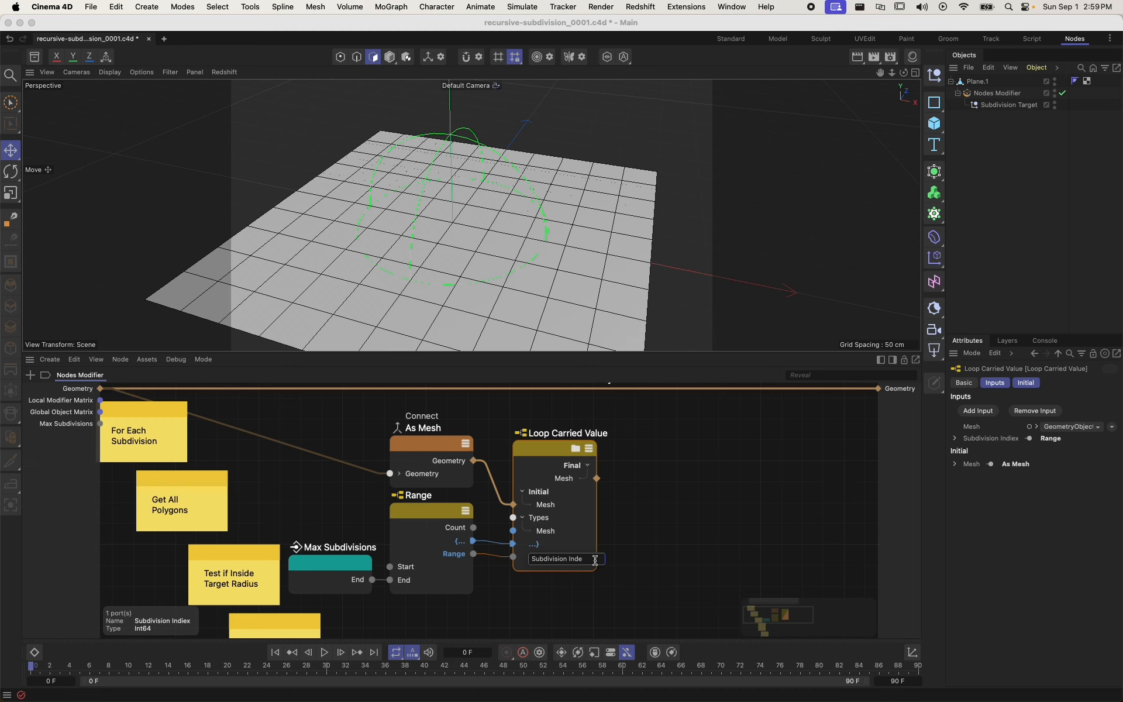
text(x)
key(Return)
drag(544, 462, 545, 458)
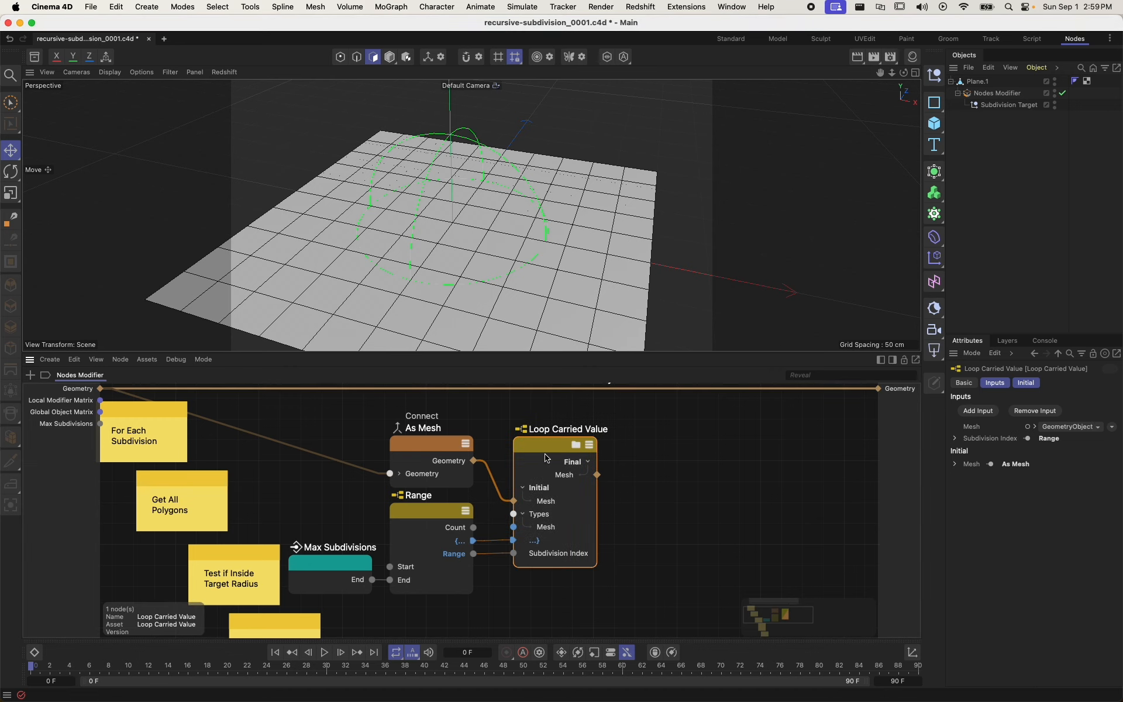
- Place the Local Modifier Matrix input in the graph as a floating input node below the Range node
scroll(546, 458, down, 2)
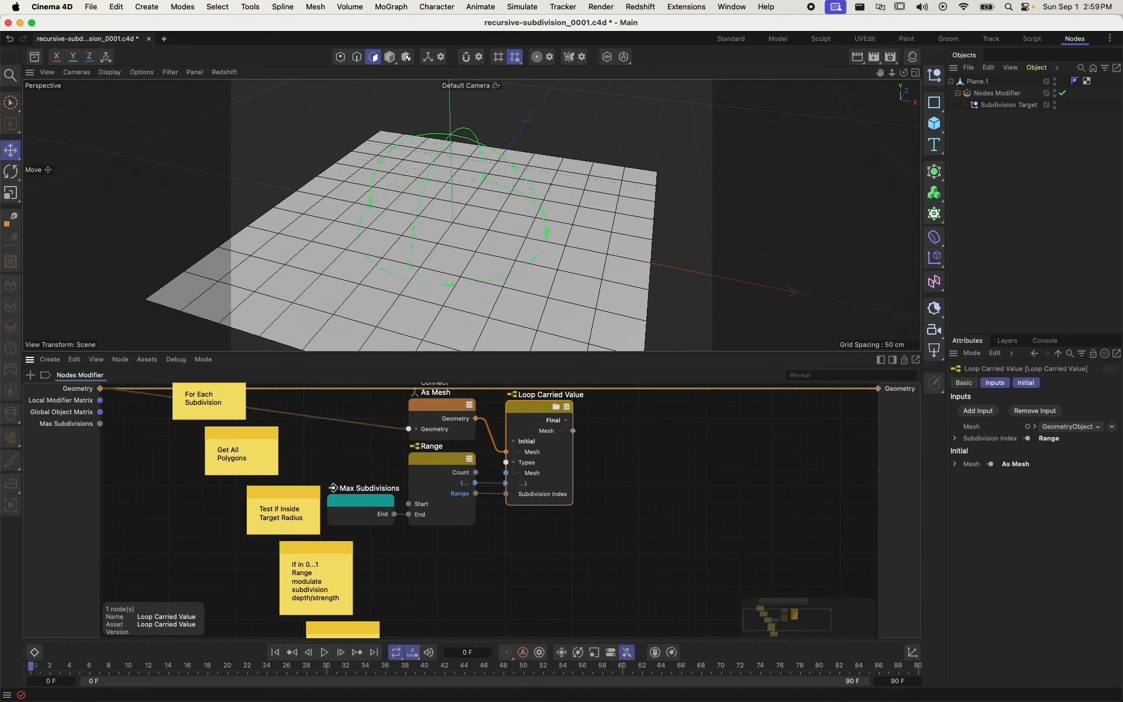
scroll(634, 509, down, 2)
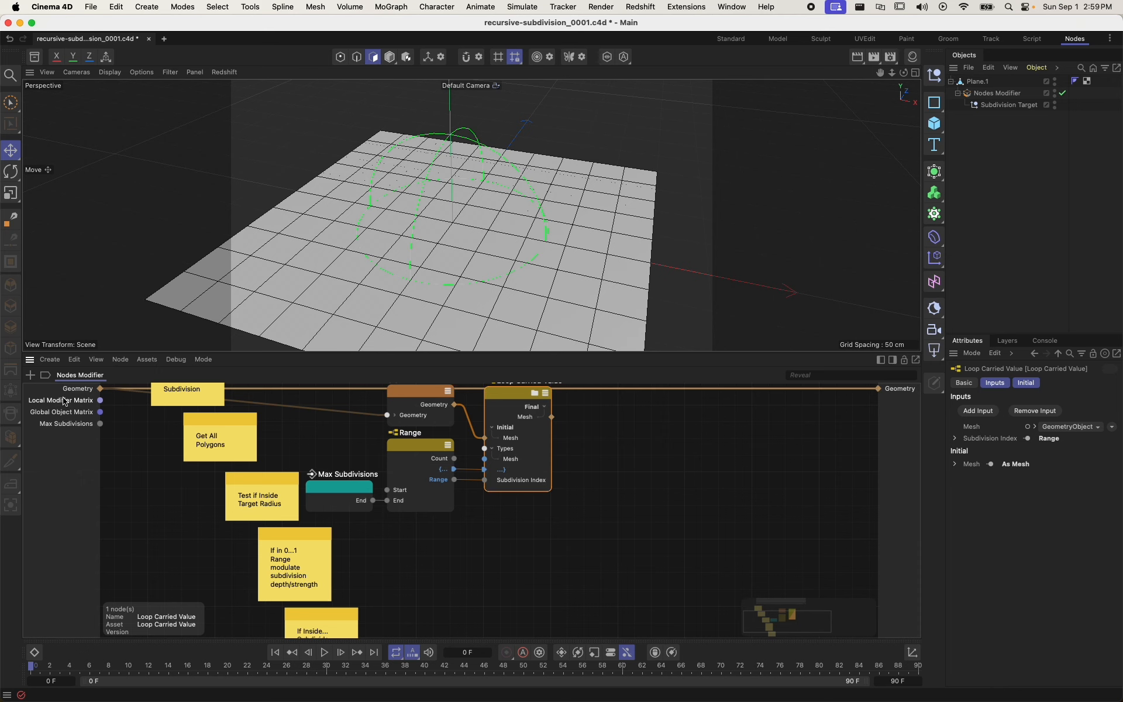
scroll(63, 403, up, 5)
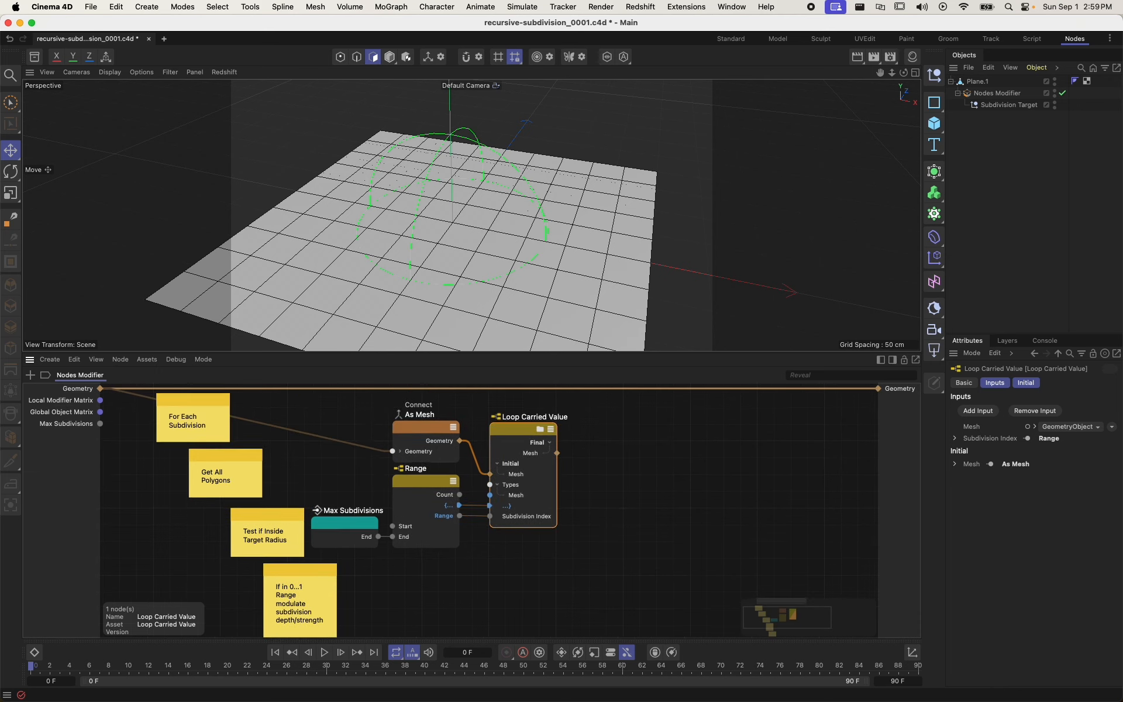
click(59, 402)
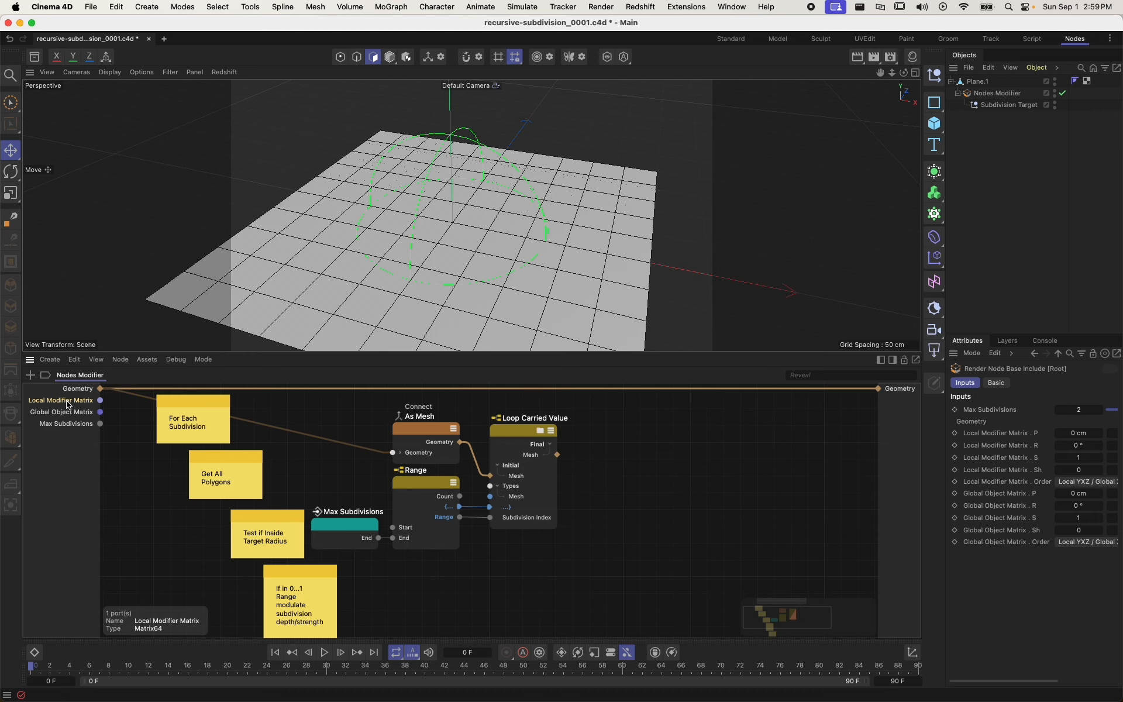
drag(65, 405, 441, 580)
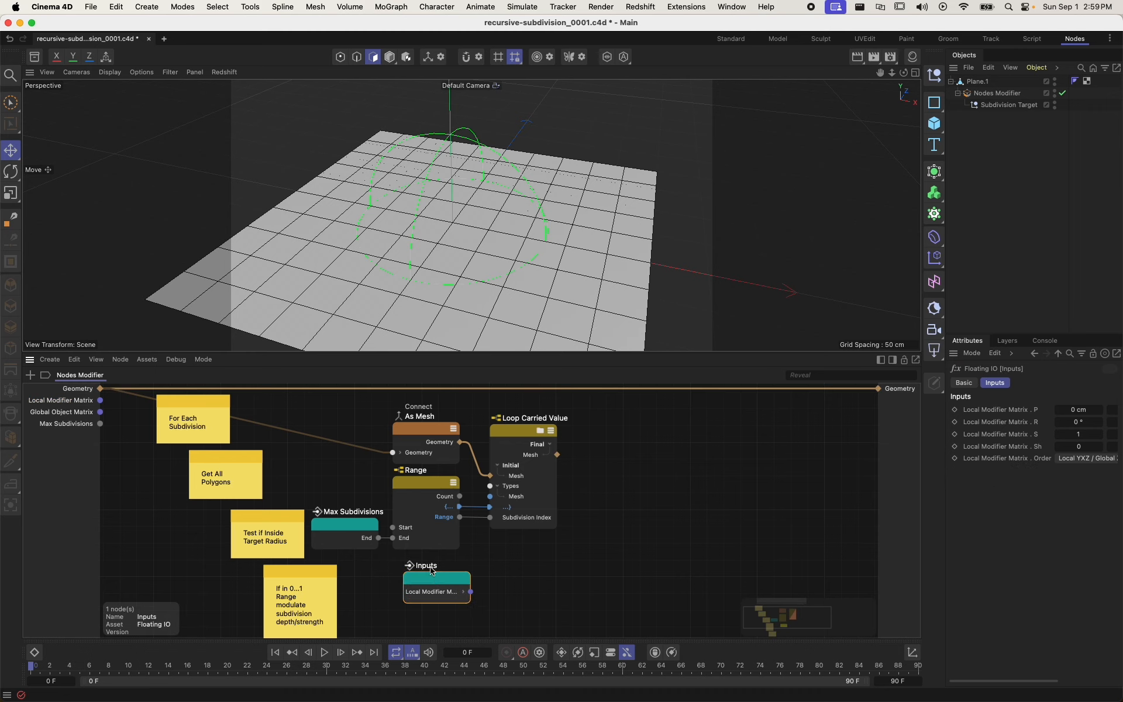
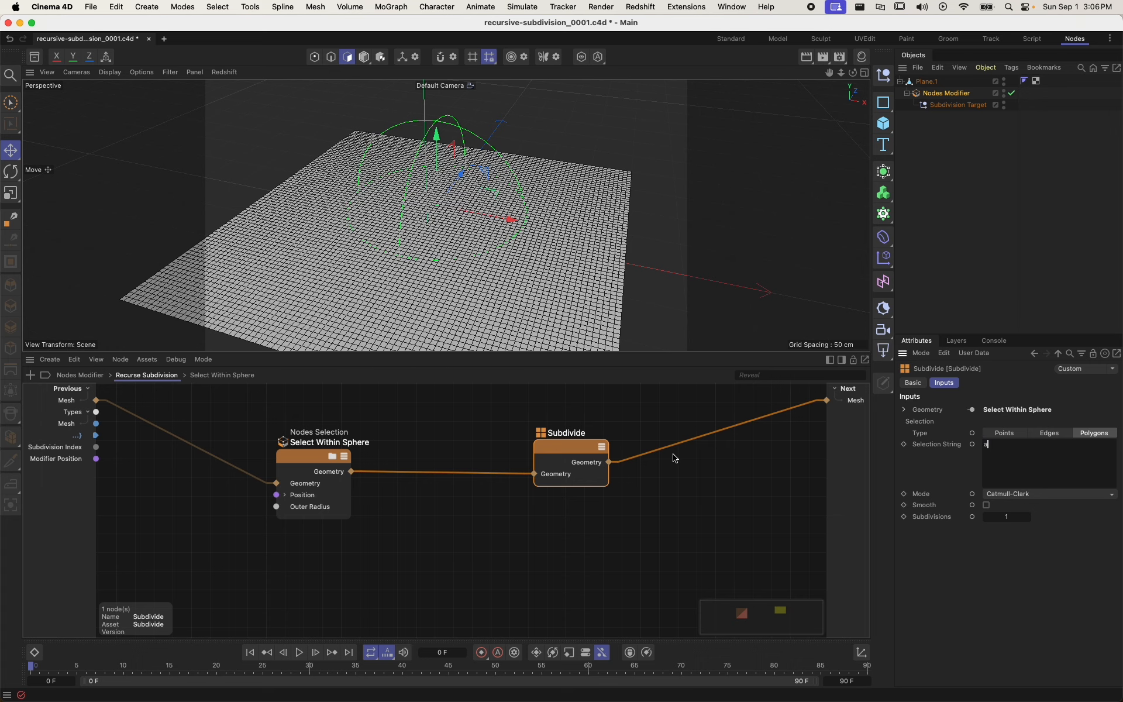
- Set the Subdivide node's polygon Selection String to "active" and inspect the subdivided plane from several angles
click(957, 576)
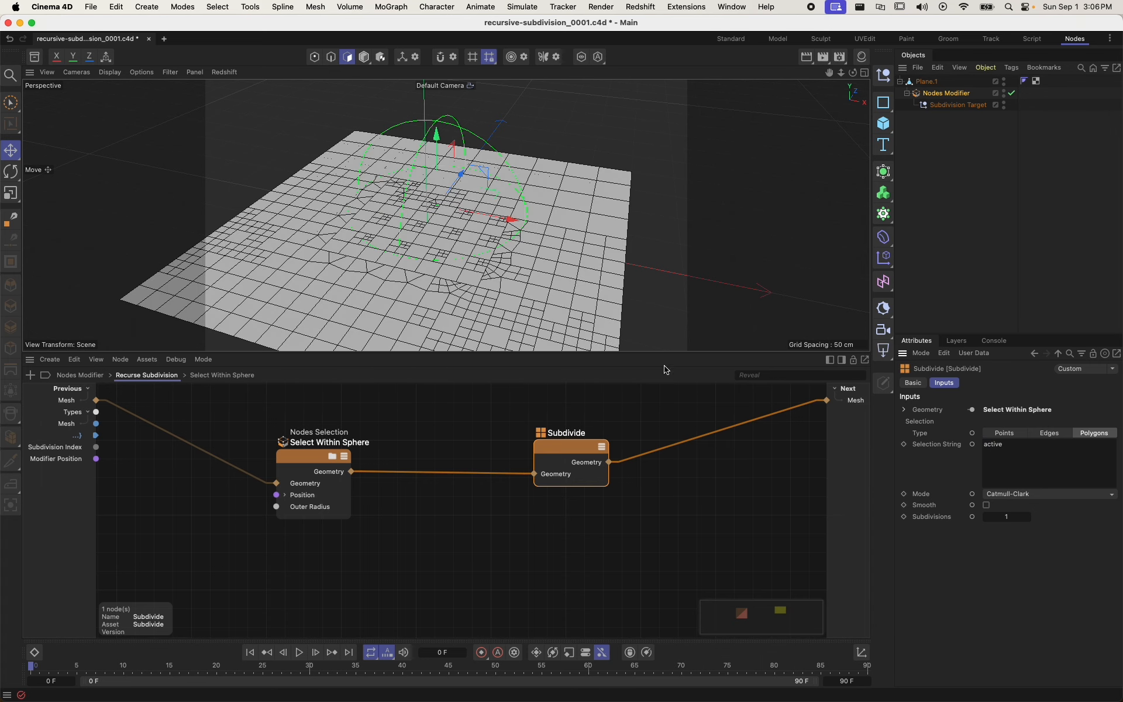
alt+drag(309, 195, 309, 238)
scroll(382, 276, down, 3)
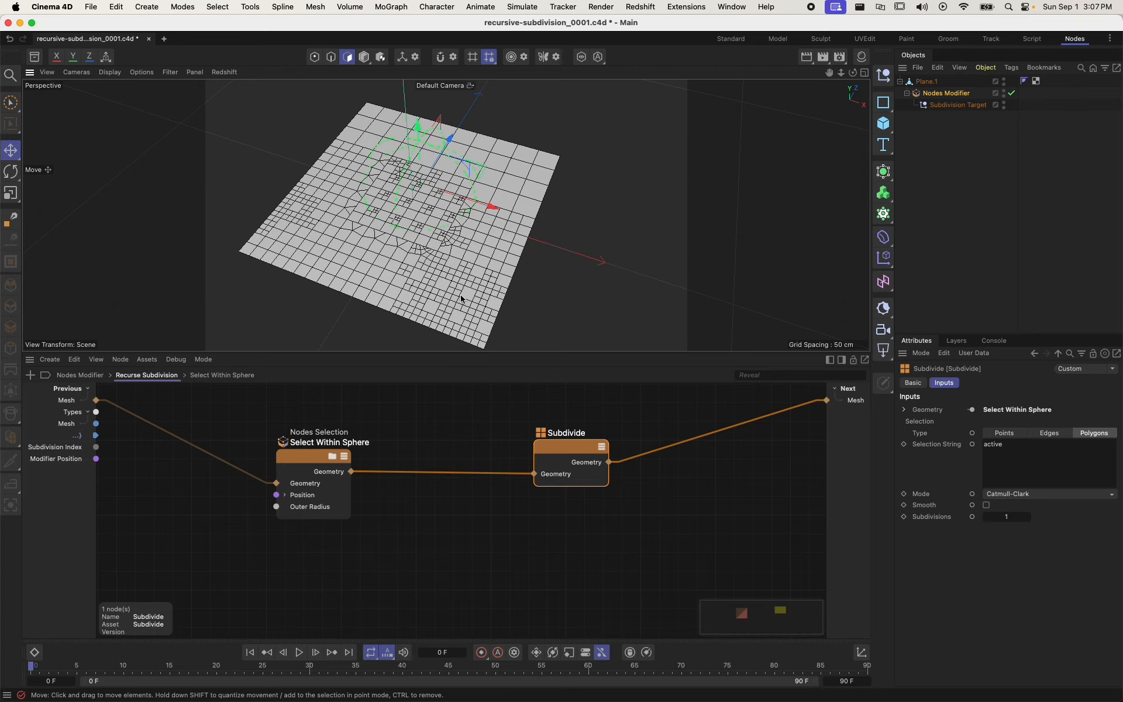
alt+drag(385, 258, 404, 273)
alt+right_drag(404, 273, 422, 219)
mouse_move(422, 219)
alt+mouse_down()
mouse_move(429, 258)
mouse_move(445, 152)
mouse_move(512, 287)
mouse_move(444, 234)
mouse_move(431, 151)
mouse_move(455, 174)
mouse_move(436, 220)
alt+mouse_up()
click(588, 625)
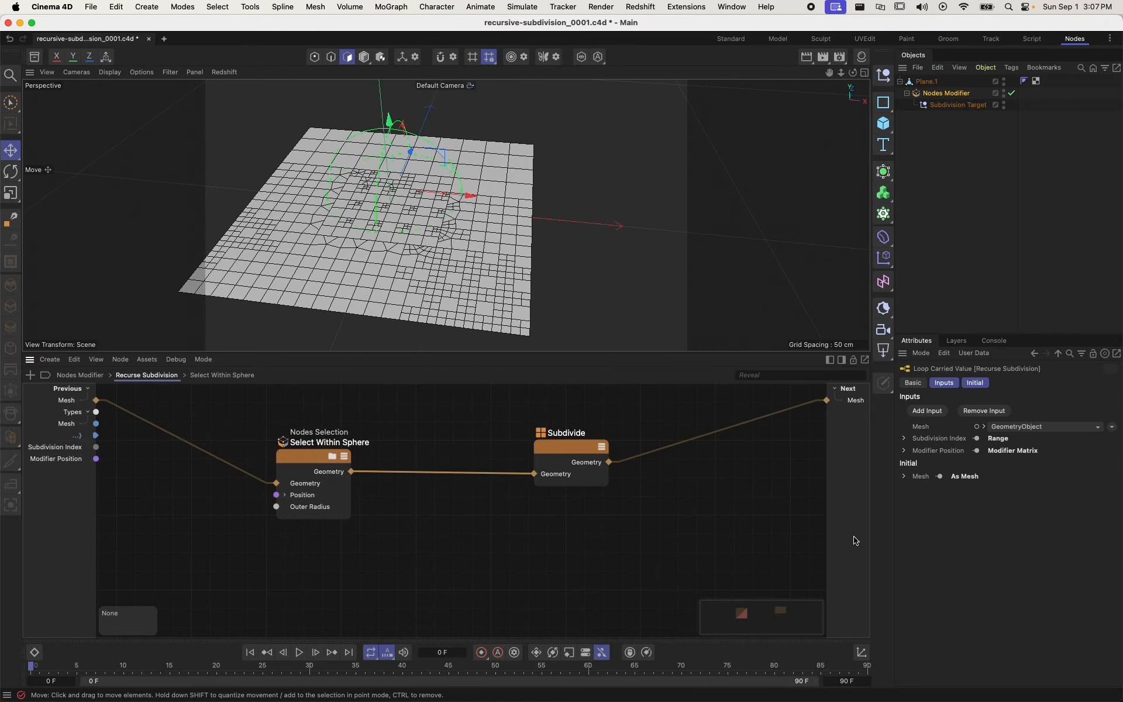
- Lower the Nodes Modifier's Max Subdivisions to 0 and raise it one level at a time to 2, inspecting the plane
click(1027, 131)
click(946, 93)
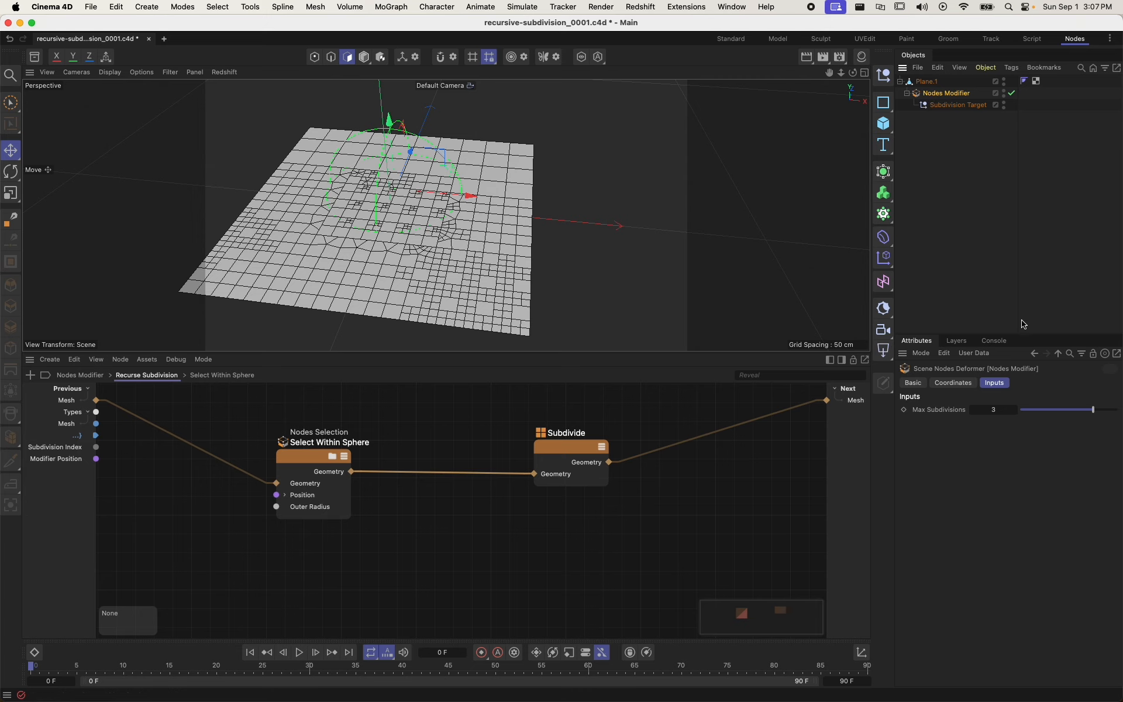
drag(1087, 417, 1017, 412)
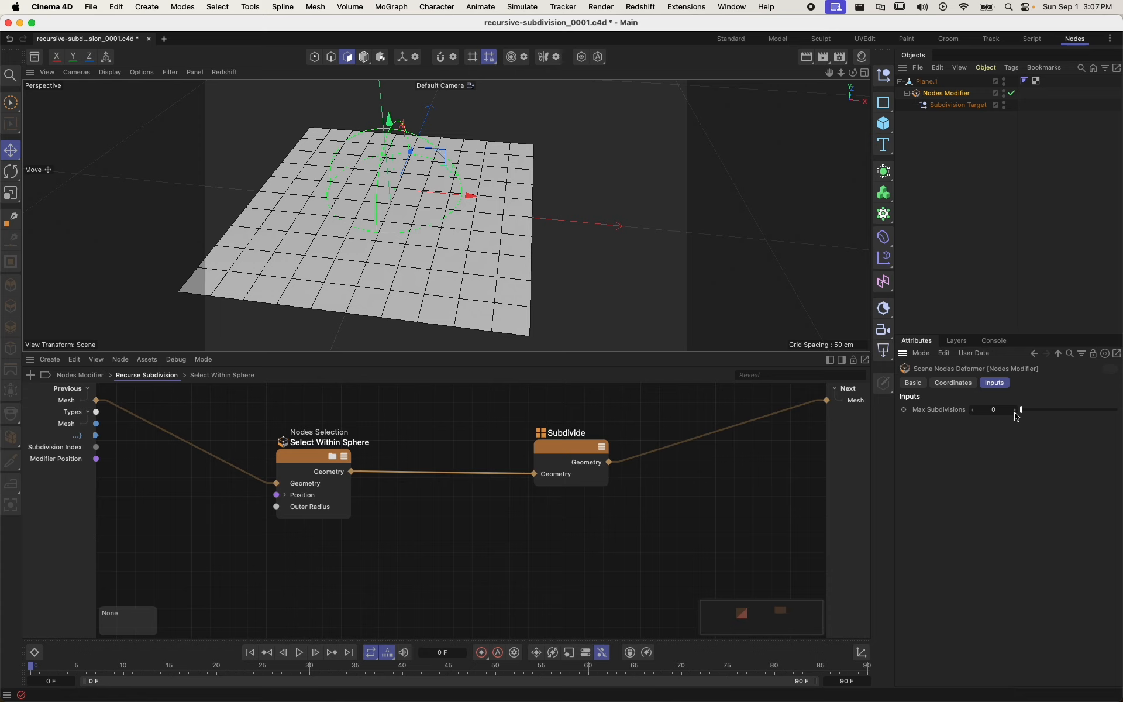
click(1016, 413)
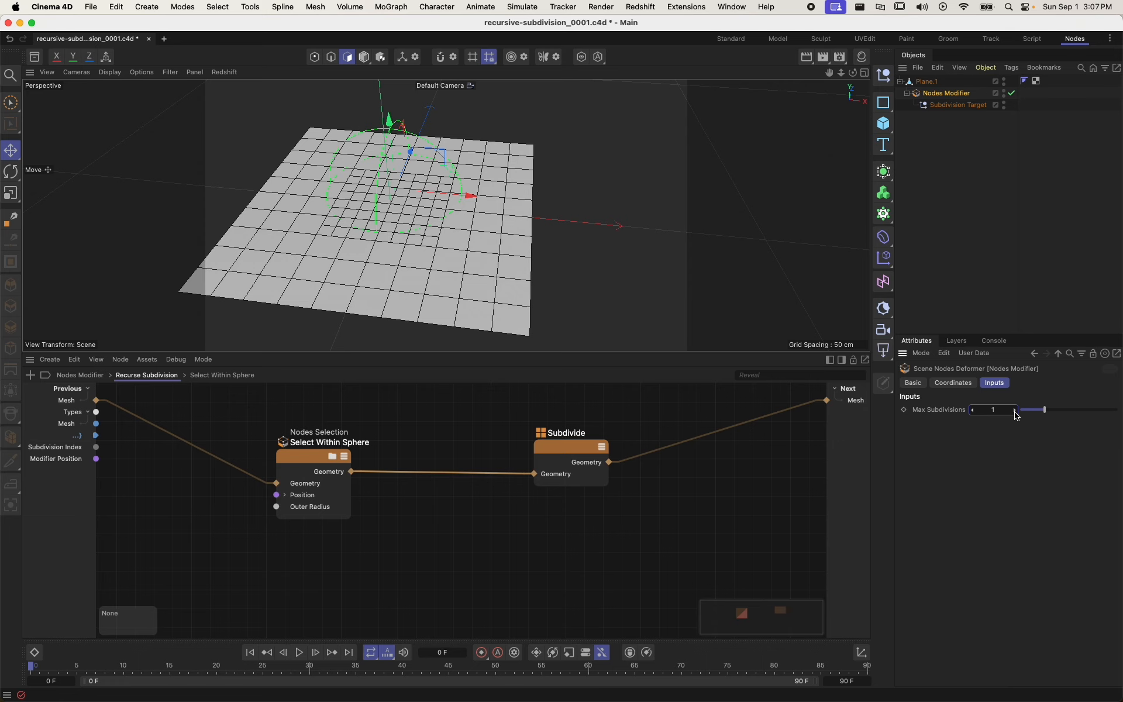
click(1017, 412)
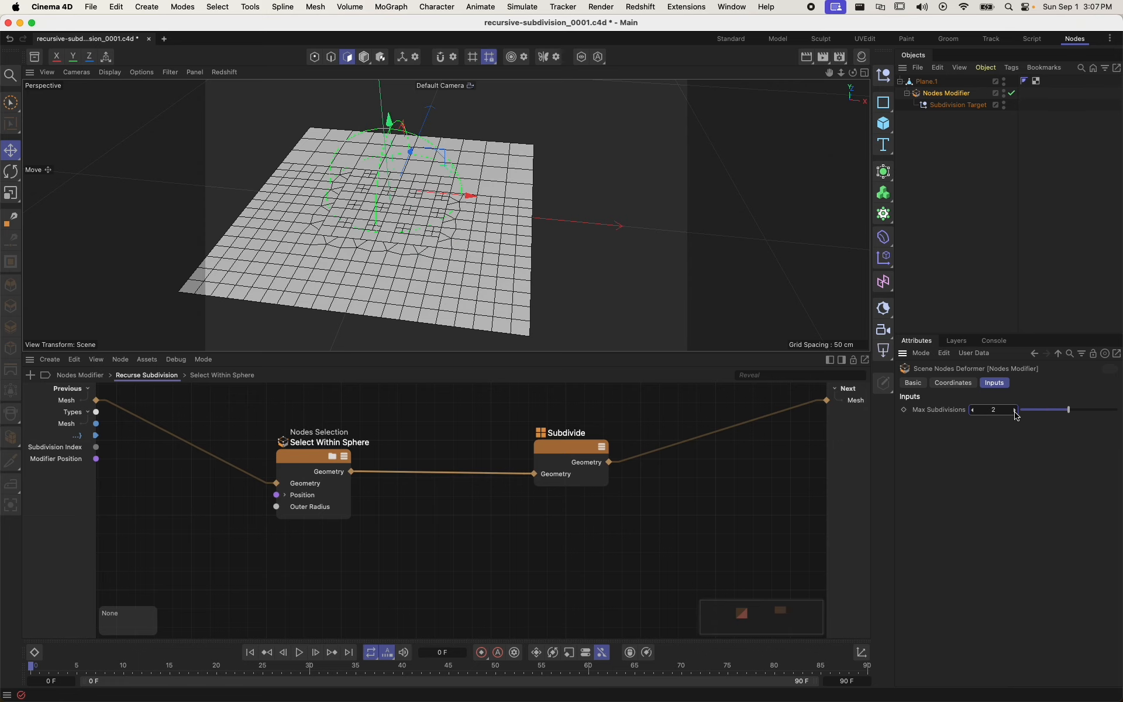
alt+drag(386, 192, 351, 219)
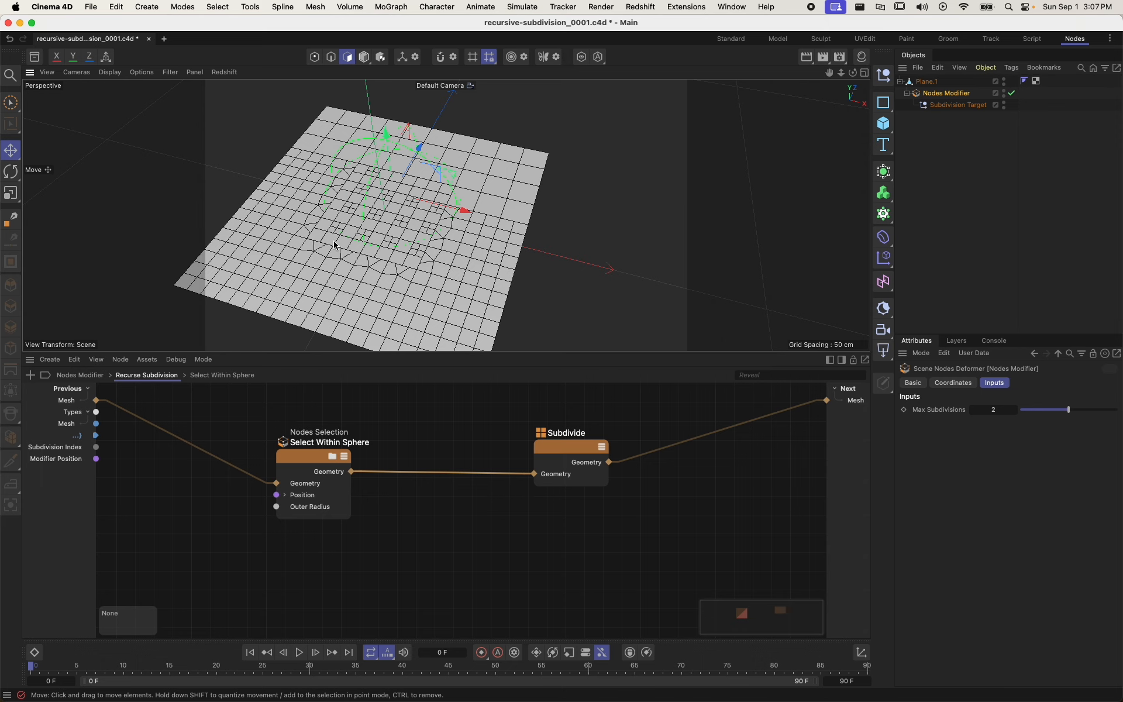
- Open the Select Within Sphere group and check the Selection String of its Polygons Info node
double_click(333, 458)
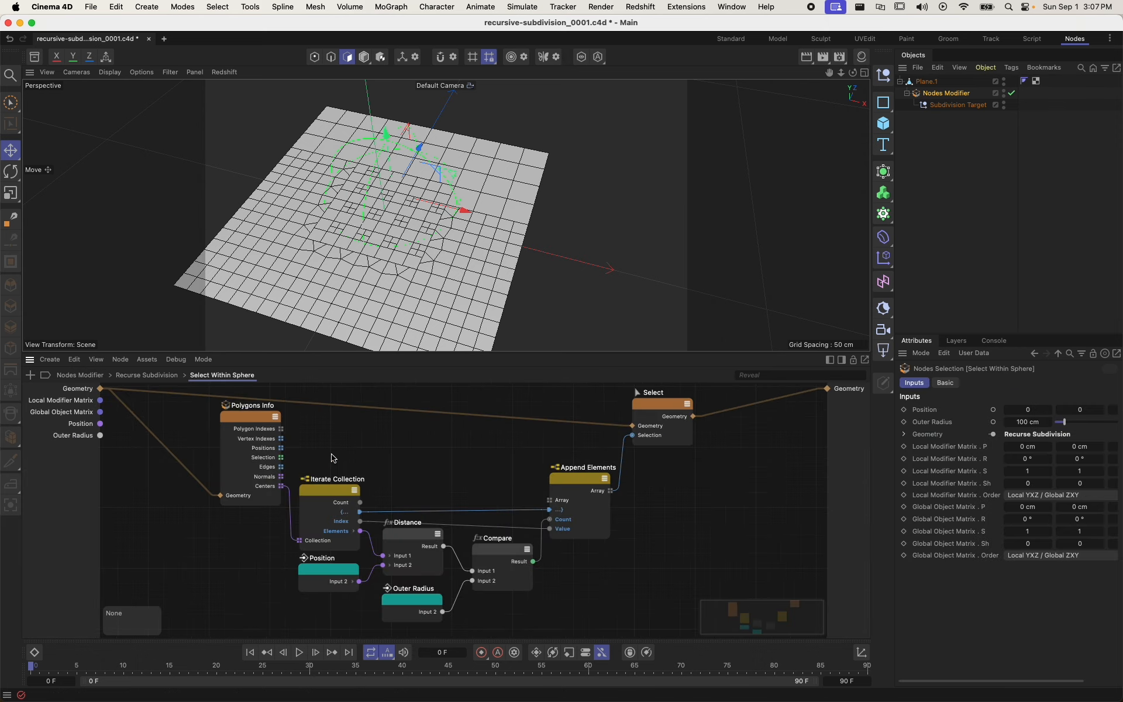
click(243, 417)
click(939, 438)
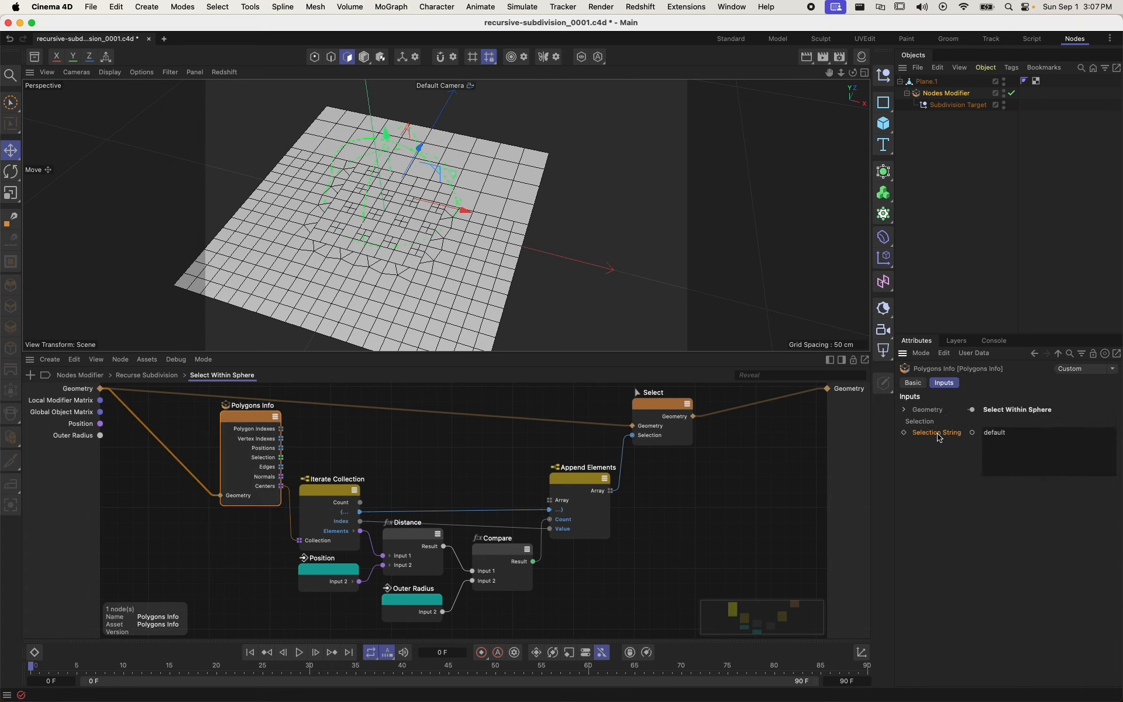
- Set the Selection String of the Polygons Info node inside Select Within Sphere to "all"
drag(1037, 431, 802, 436)
text(all)
click(758, 525)
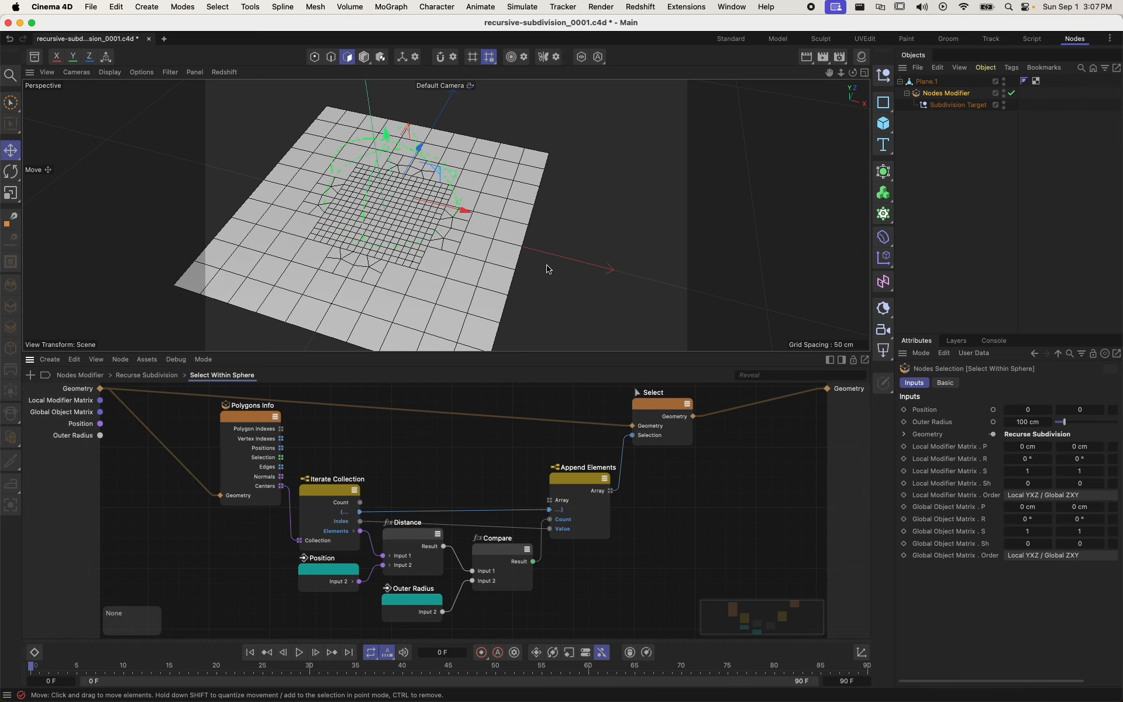
- Return to the Recurse Subdivision level, raise the Nodes Modifier's Max Subdivisions to 3 and inspect the plane
click(147, 375)
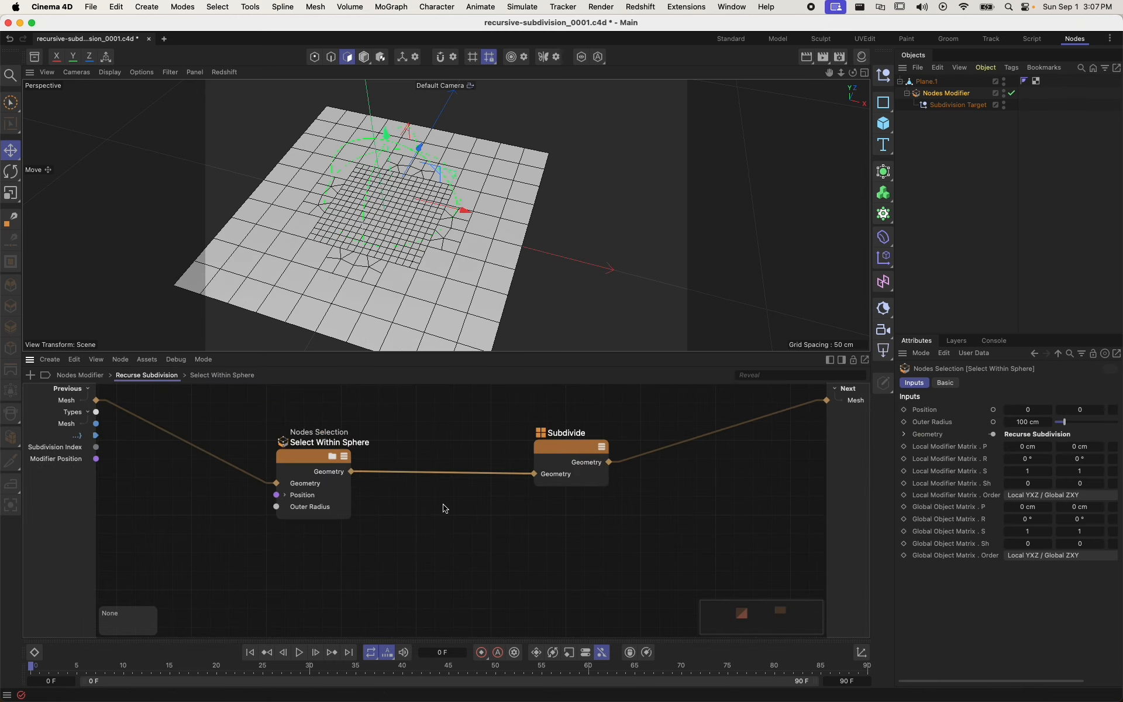
click(936, 94)
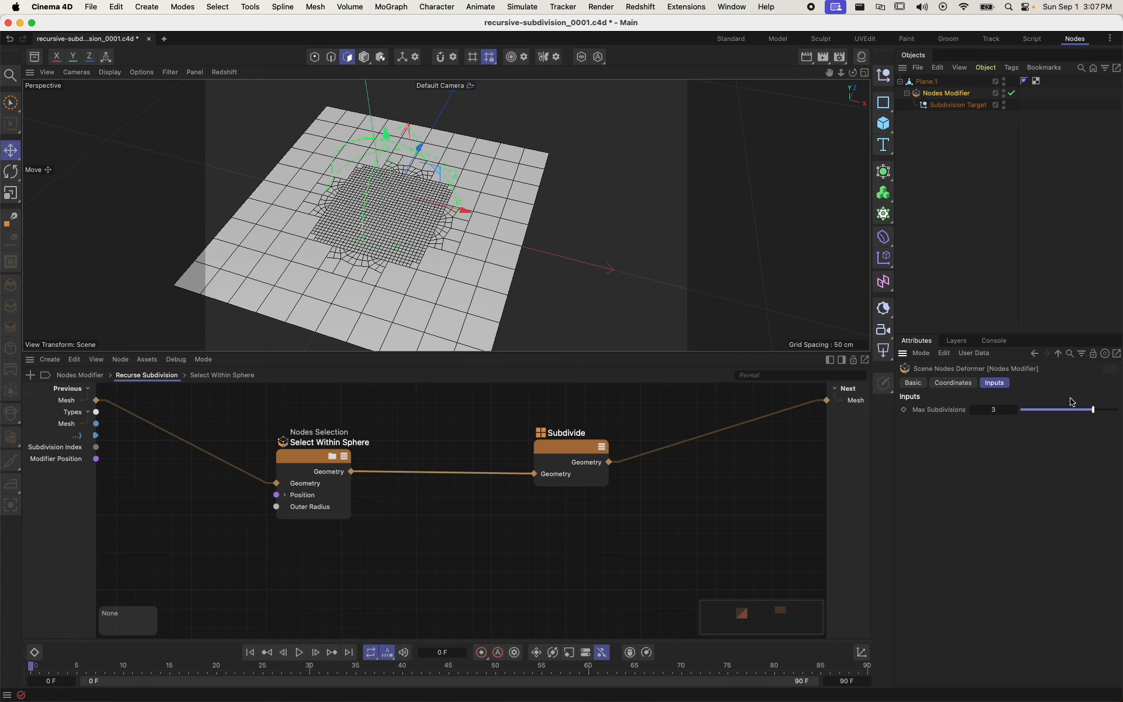
scroll(475, 198, up, 5)
alt+drag(475, 197, 329, 128)
scroll(448, 234, down, 3)
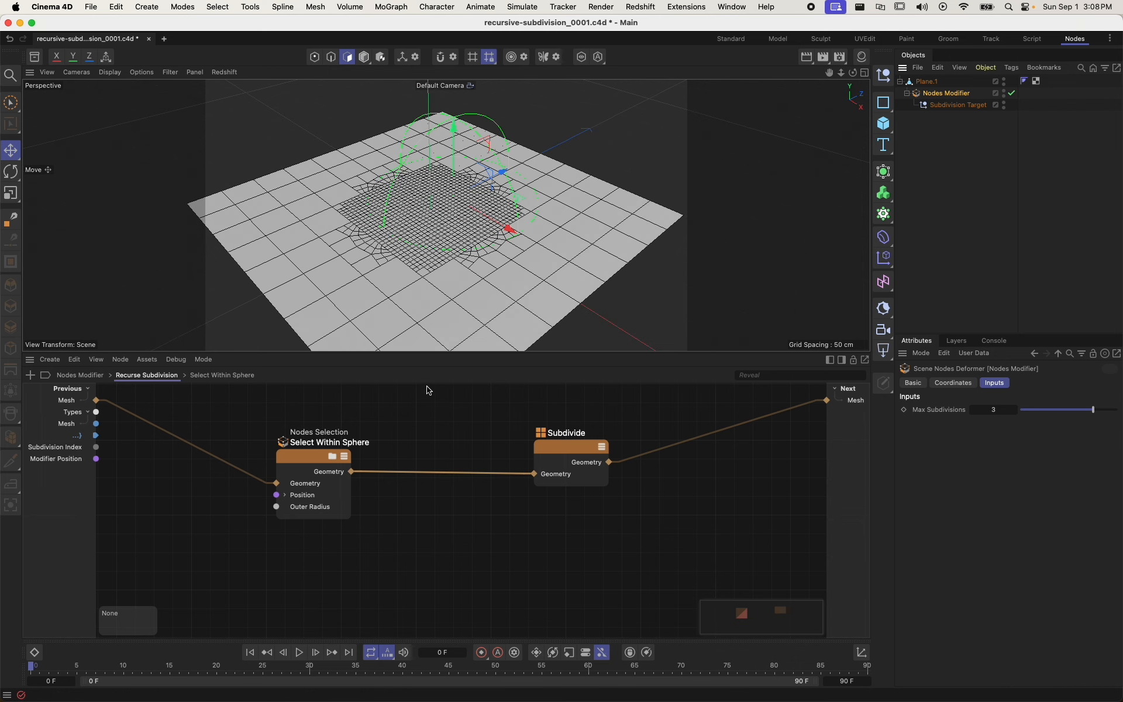
- Connect the loop's Modifier Position to the Position of Select Within Sphere and test it by moving the modifier over the plane
drag(96, 458, 276, 495)
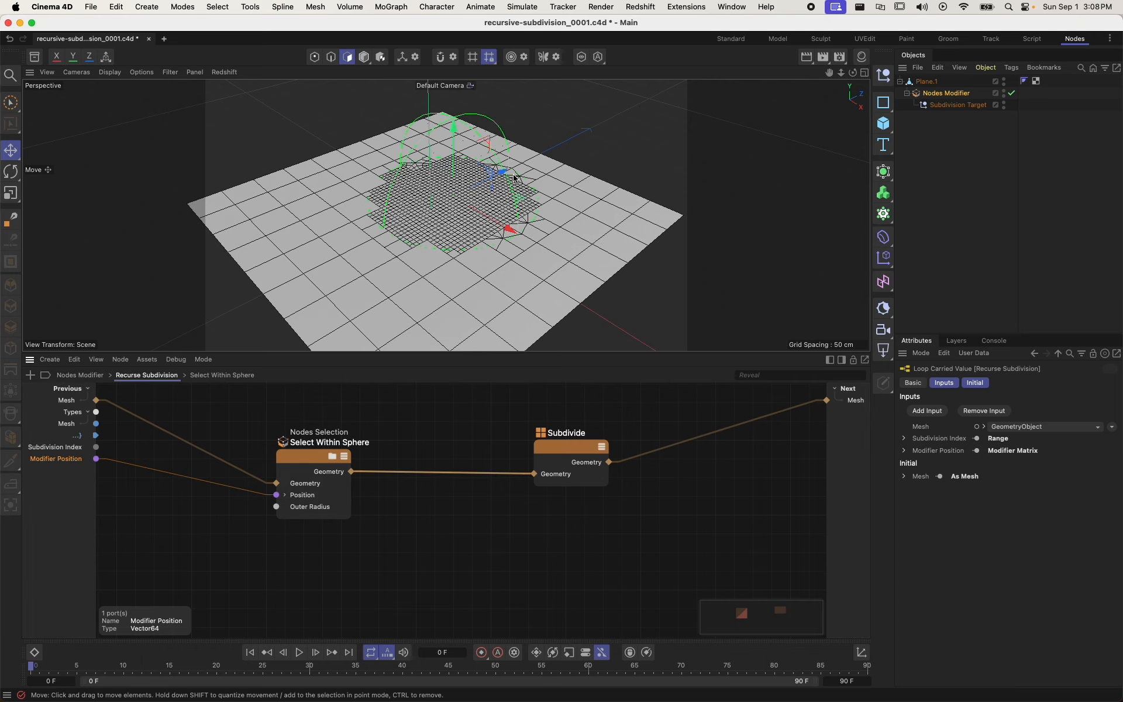
drag(508, 174, 466, 264)
alt+drag(401, 232, 363, 241)
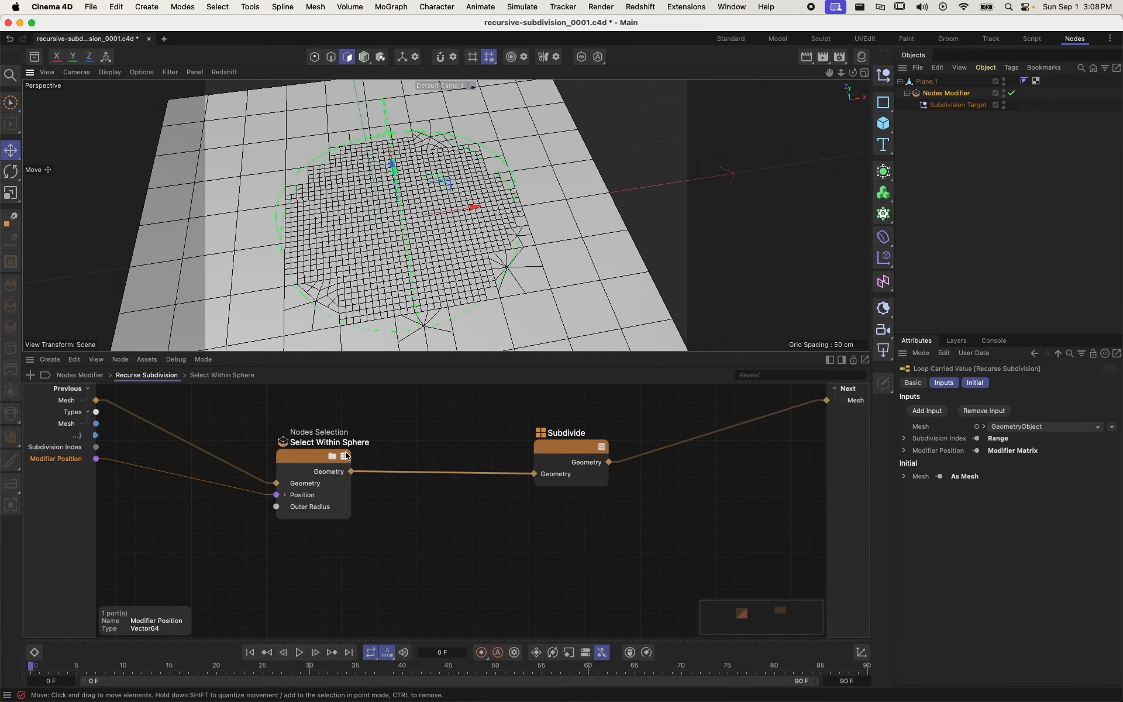
- Add a Poke Polygons node and wire it between Select Within Sphere's Geometry and the loop's Next Mesh output
drag(569, 452, 543, 502)
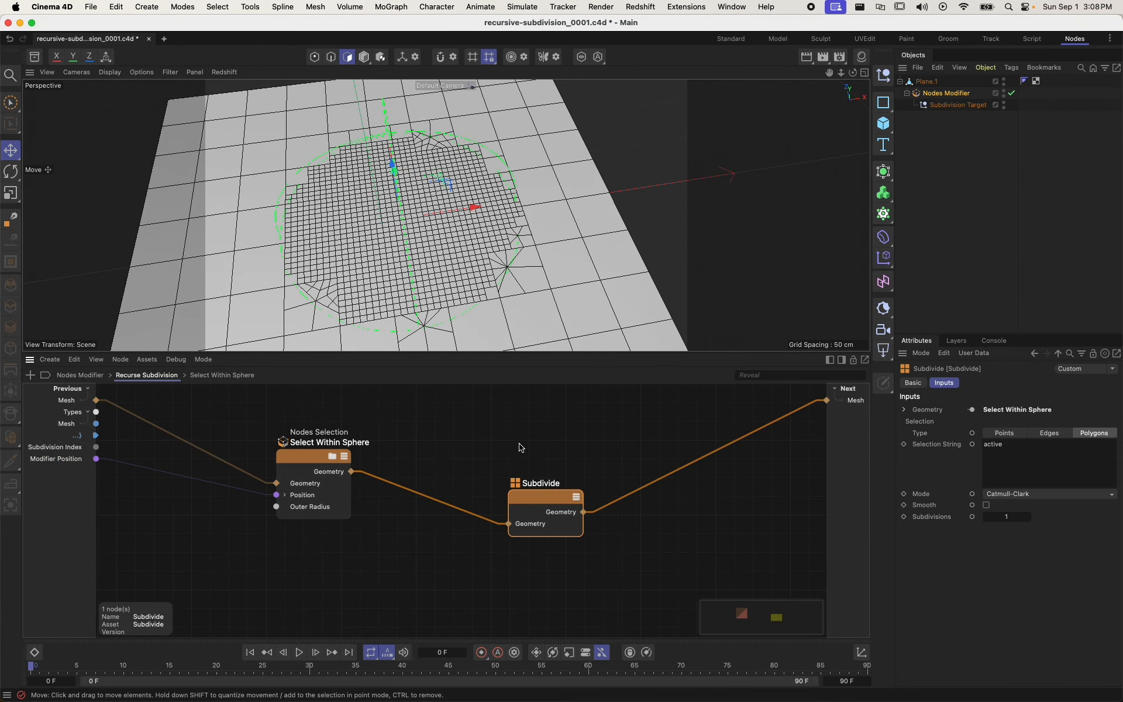
double_click(519, 445)
text(poke)
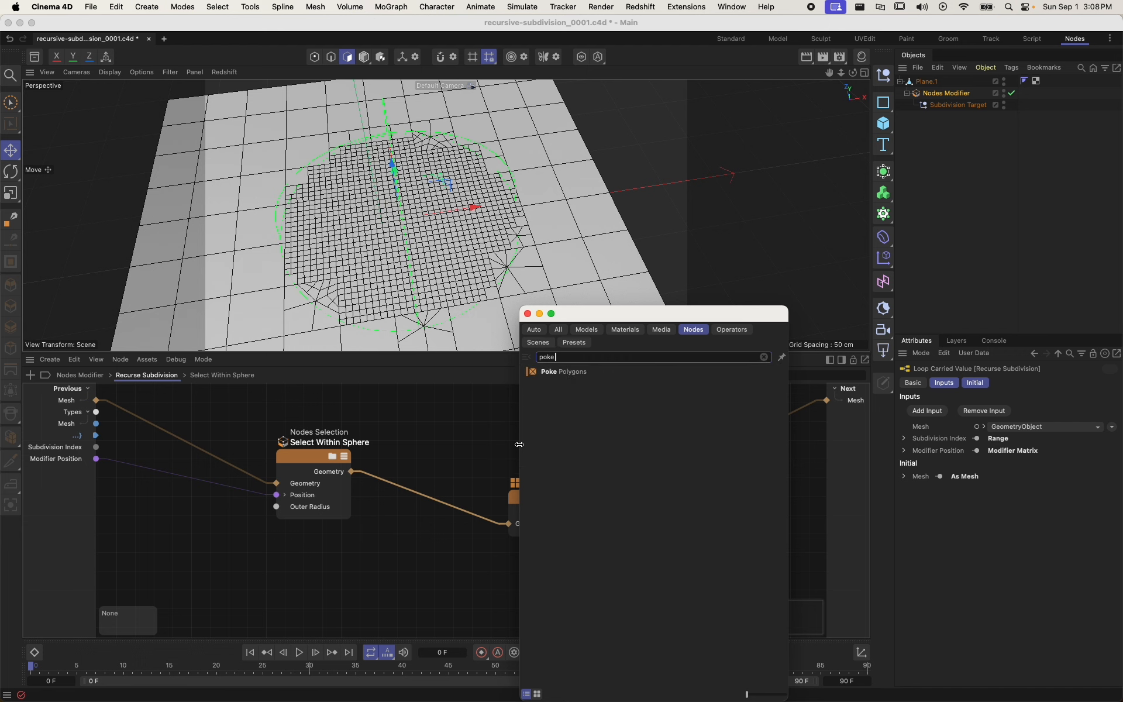
drag(562, 371, 466, 431)
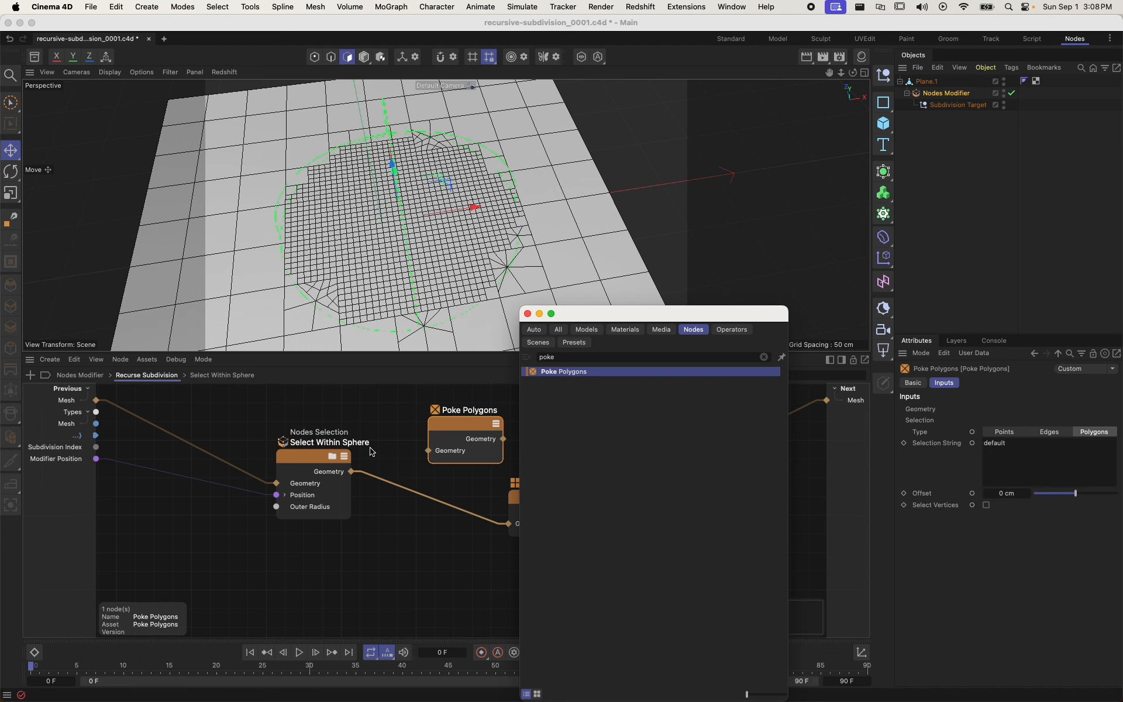
drag(357, 472, 429, 451)
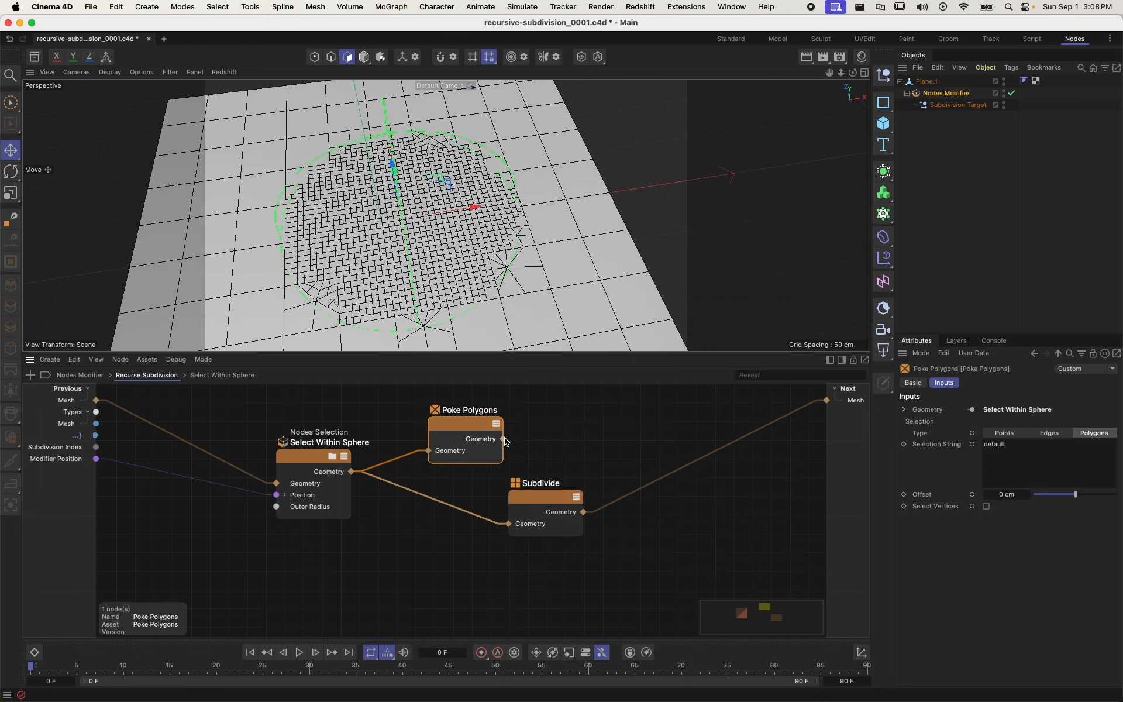
drag(503, 438, 827, 400)
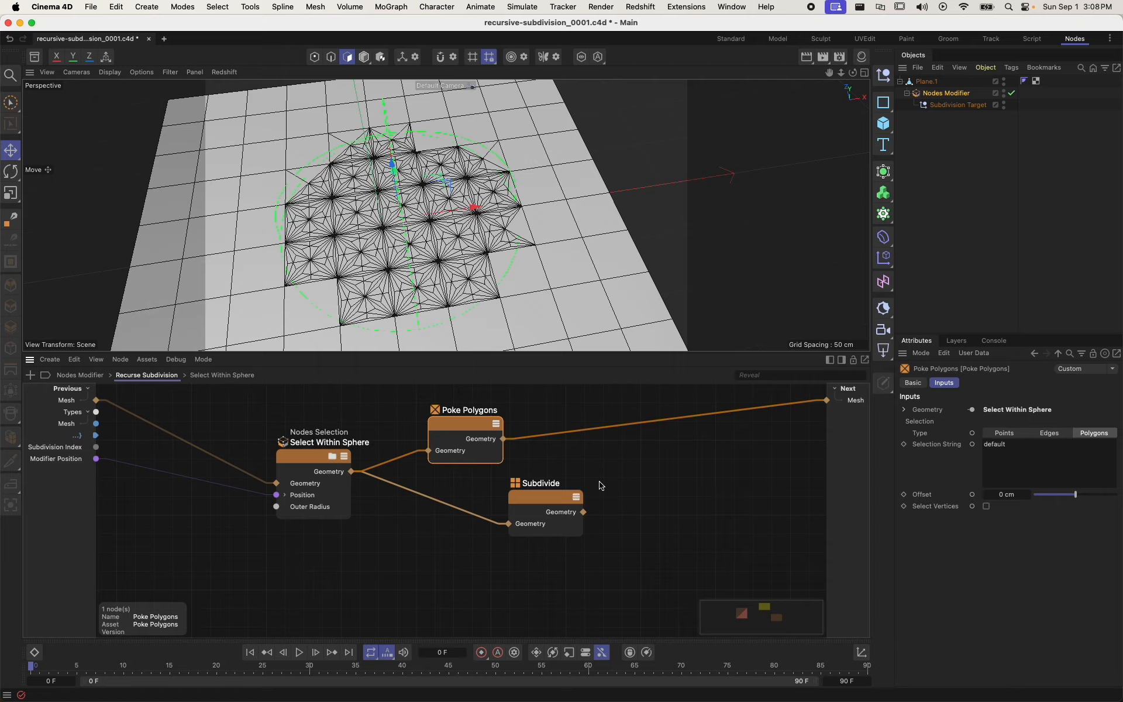
- Delete the Subdivide node and place Poke Polygons directly beside Select Within Sphere
click(552, 498)
key(Delete)
drag(471, 427, 430, 462)
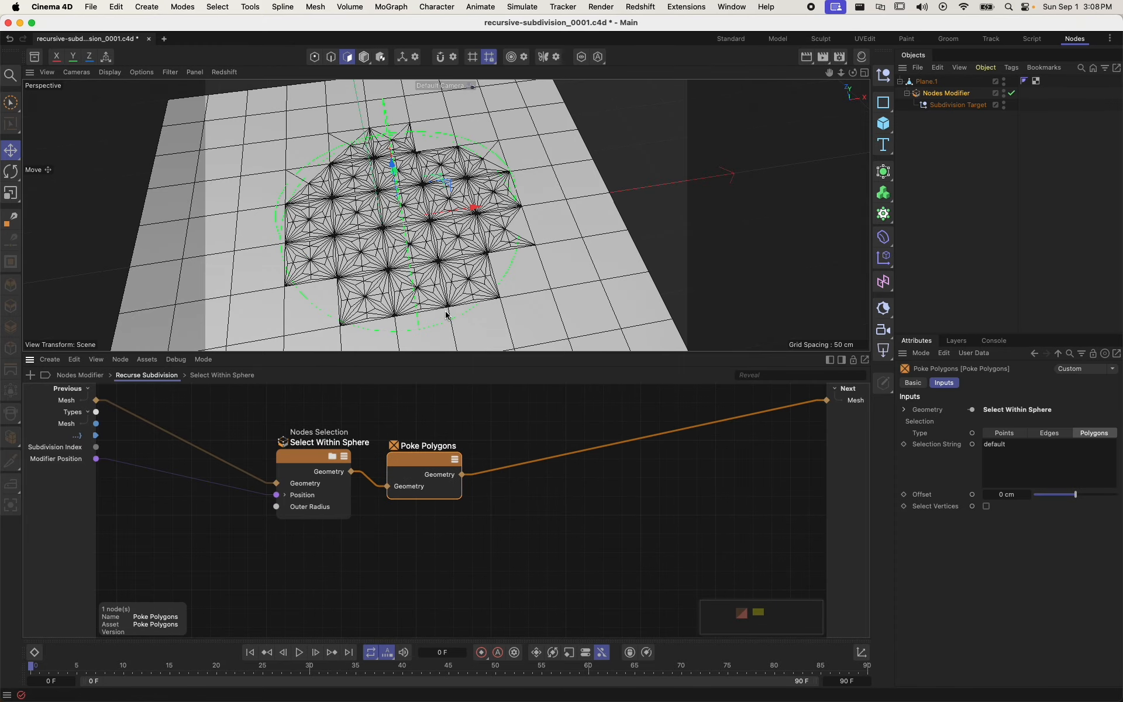
- Move the Nodes Modifier across the plane to test the poked polygons around it
alt+drag(408, 188, 604, 142)
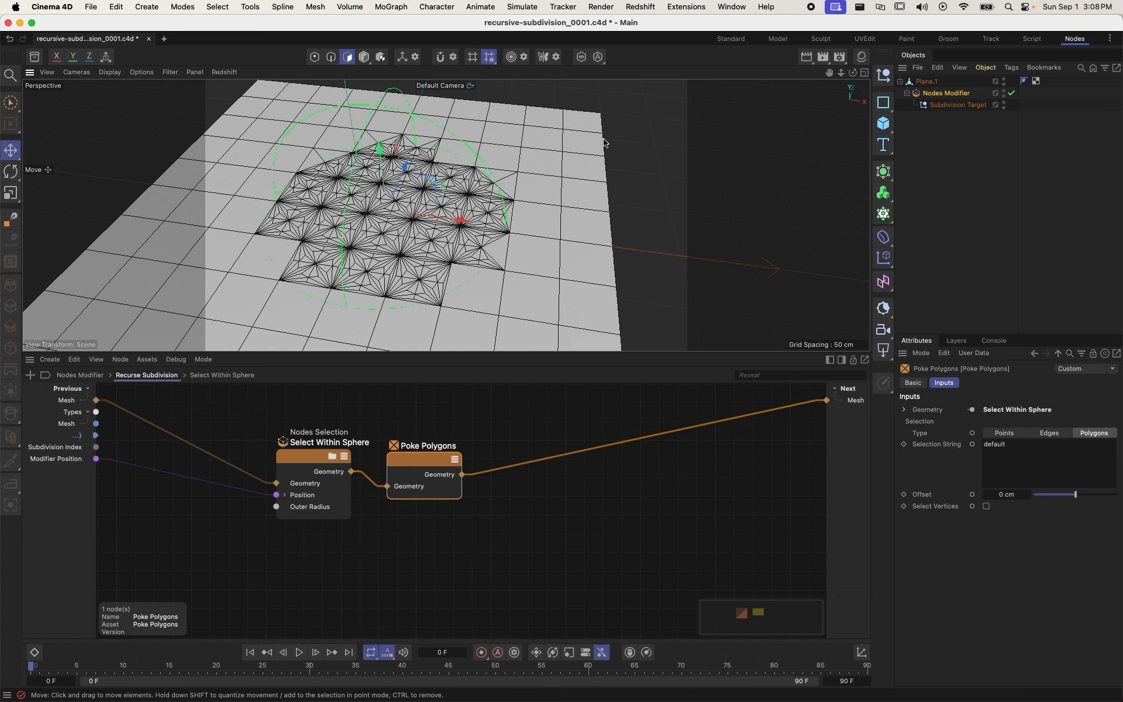
click(953, 94)
drag(461, 222, 416, 311)
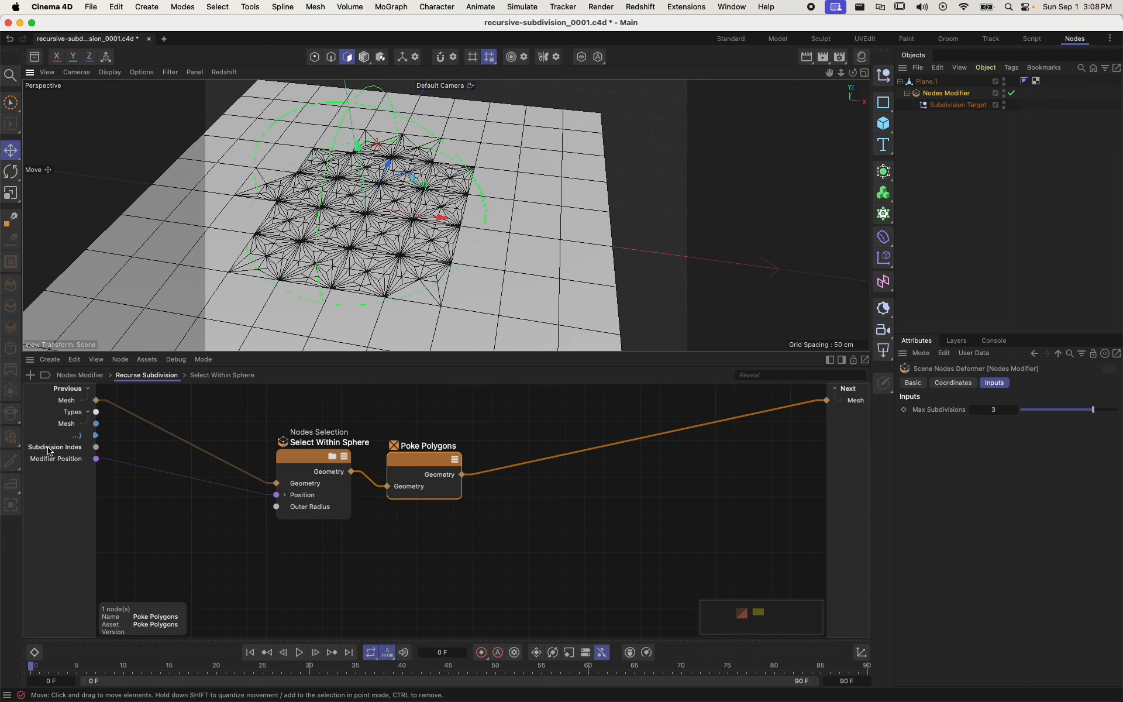
- Shift the Select Within Sphere and Poke Polygons nodes together nearer to the loop's Mesh output
drag(468, 531, 491, 435)
click(338, 537)
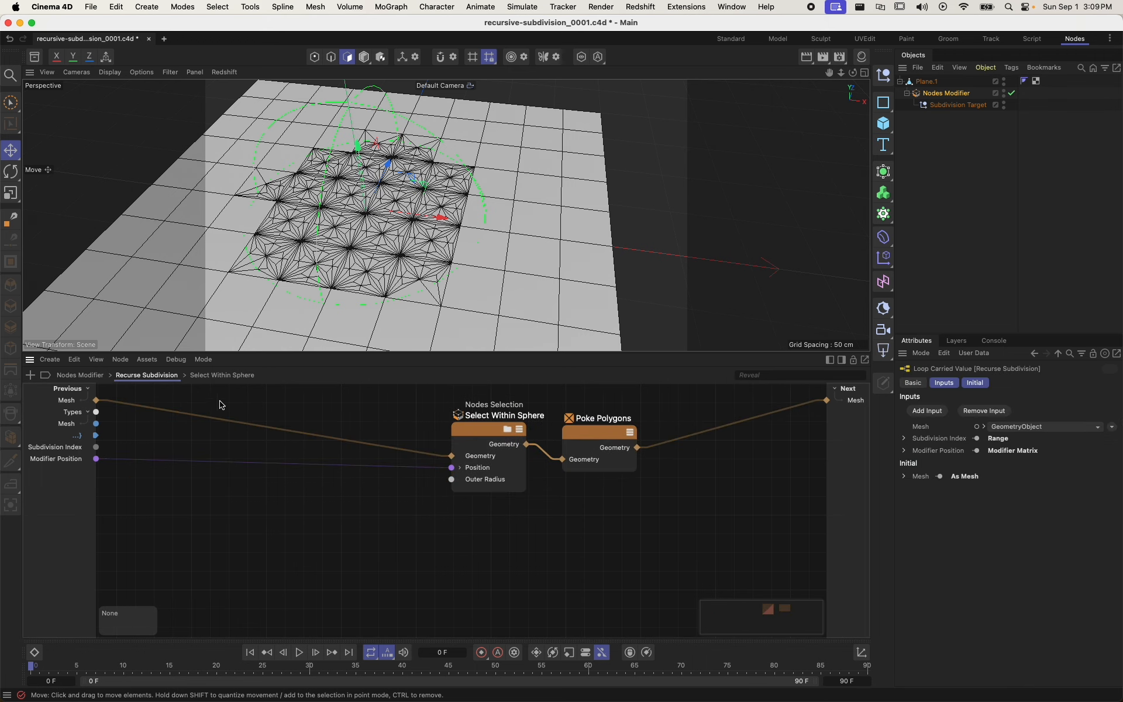
- Add an IO - Float - Size - Slider as a new input at the root level of the Nodes Modifier
click(80, 375)
scroll(173, 522, down, 2)
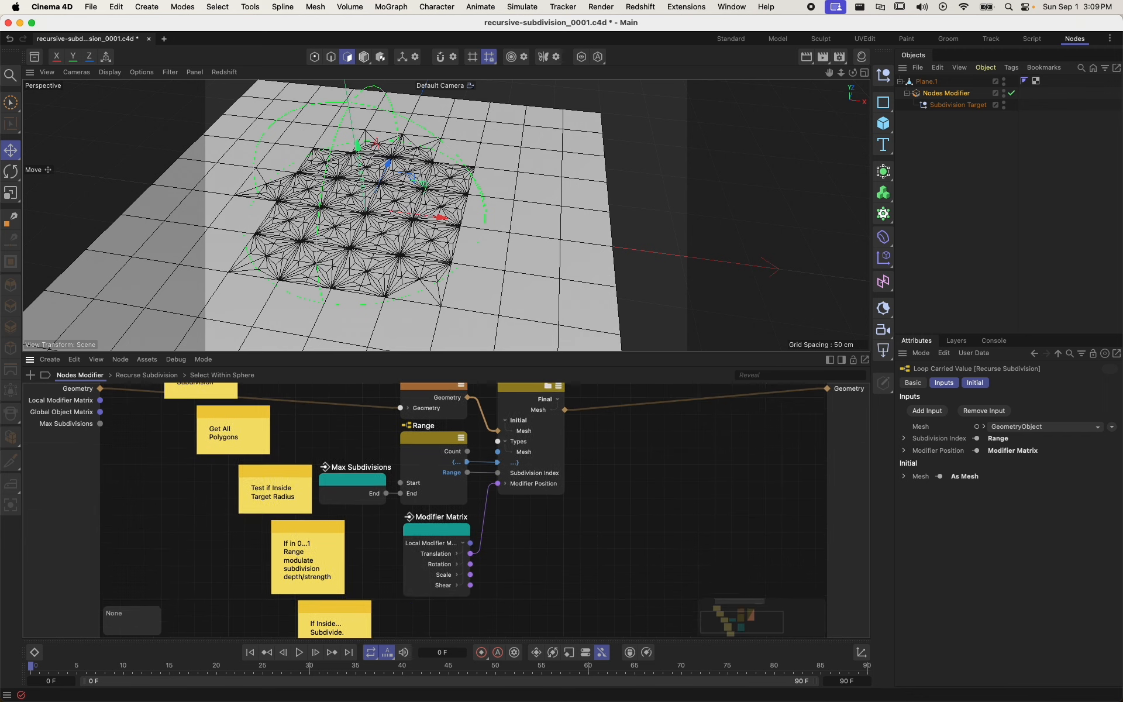
scroll(533, 498, down, 2)
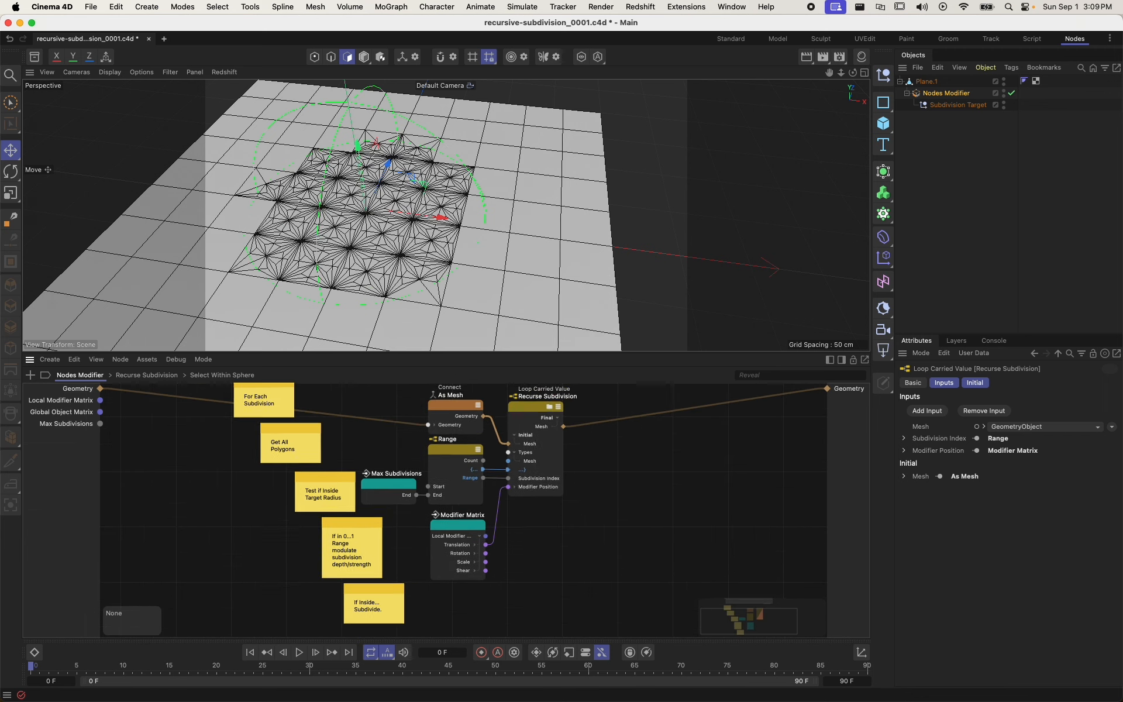
middle_drag(627, 488, 585, 520)
middle_drag(591, 465, 570, 487)
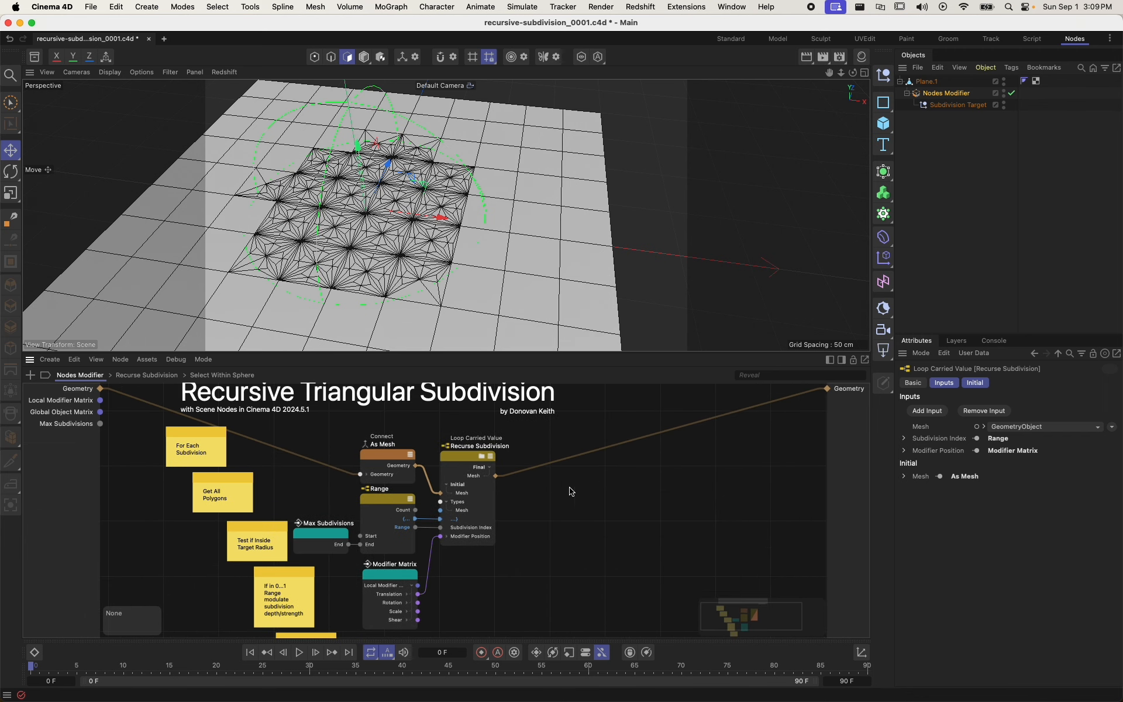
double_click(606, 488)
text(io)
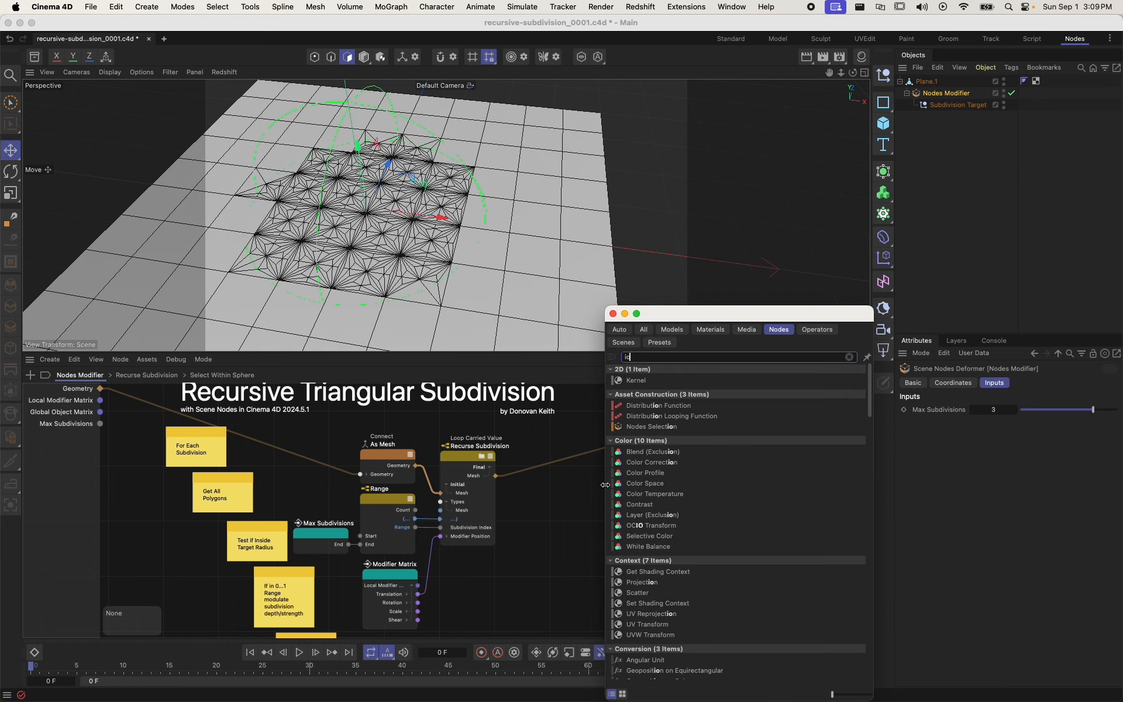
text( size)
drag(643, 372, 95, 487)
- Rename the new Size input to "Outer Radius", correcting the spelling
double_click(87, 437)
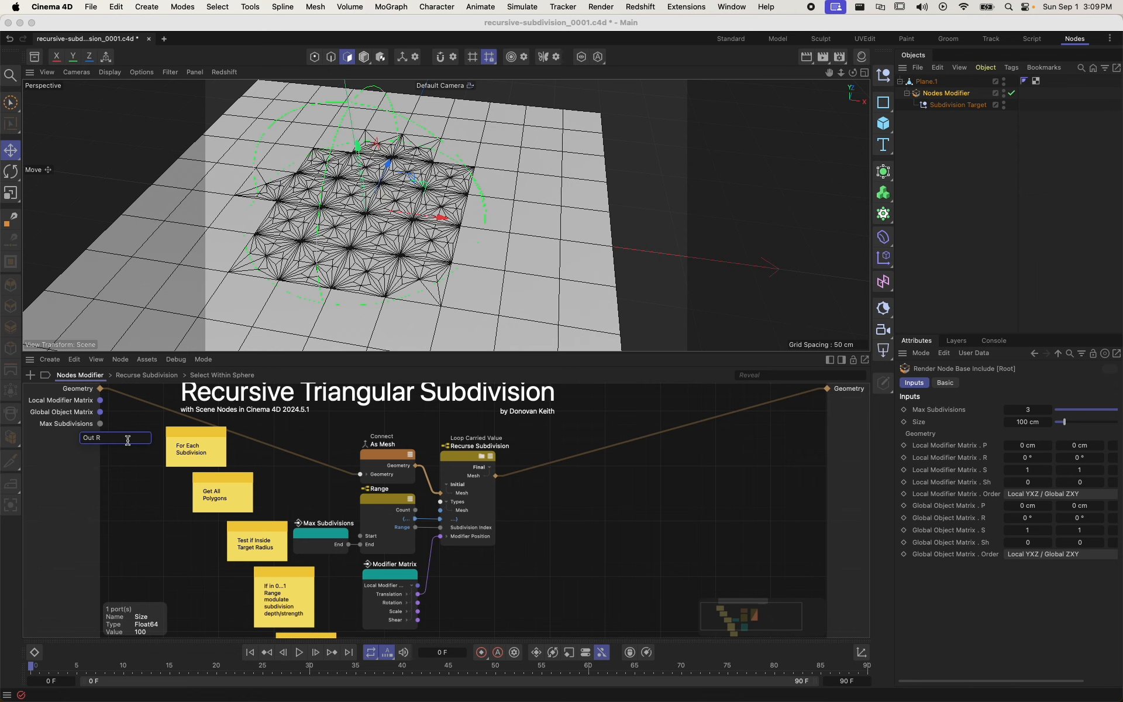
text(Outer Raidus)
key(Return)
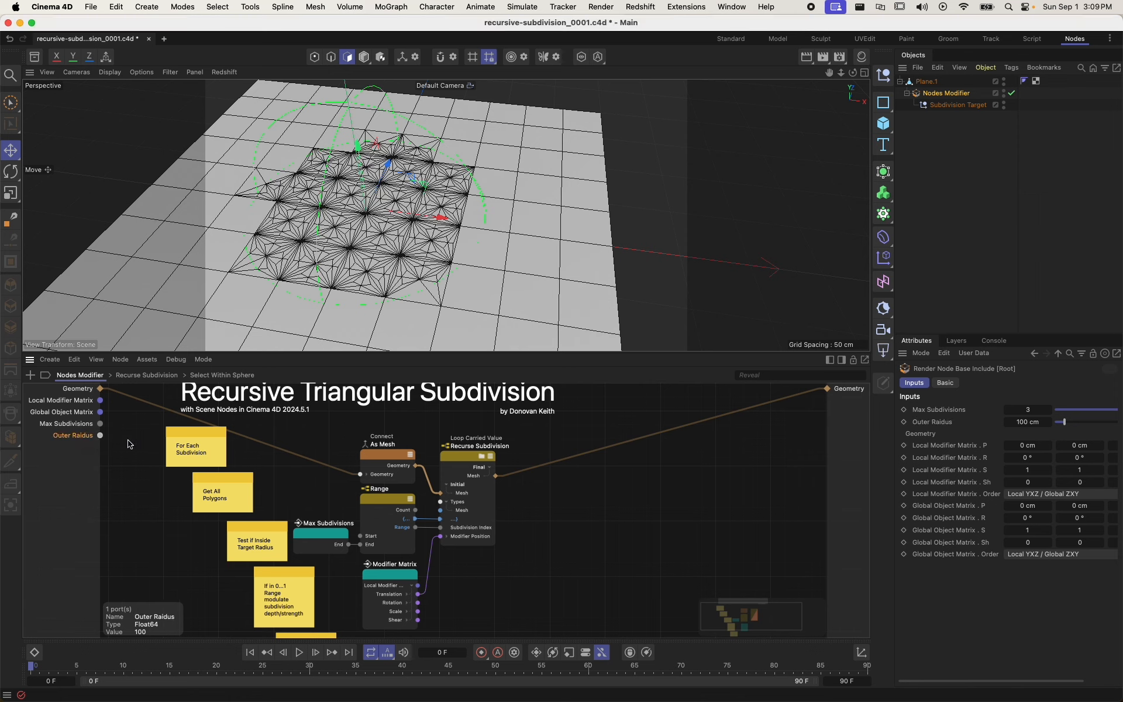
double_click(49, 436)
click(22, 447)
double_click(63, 437)
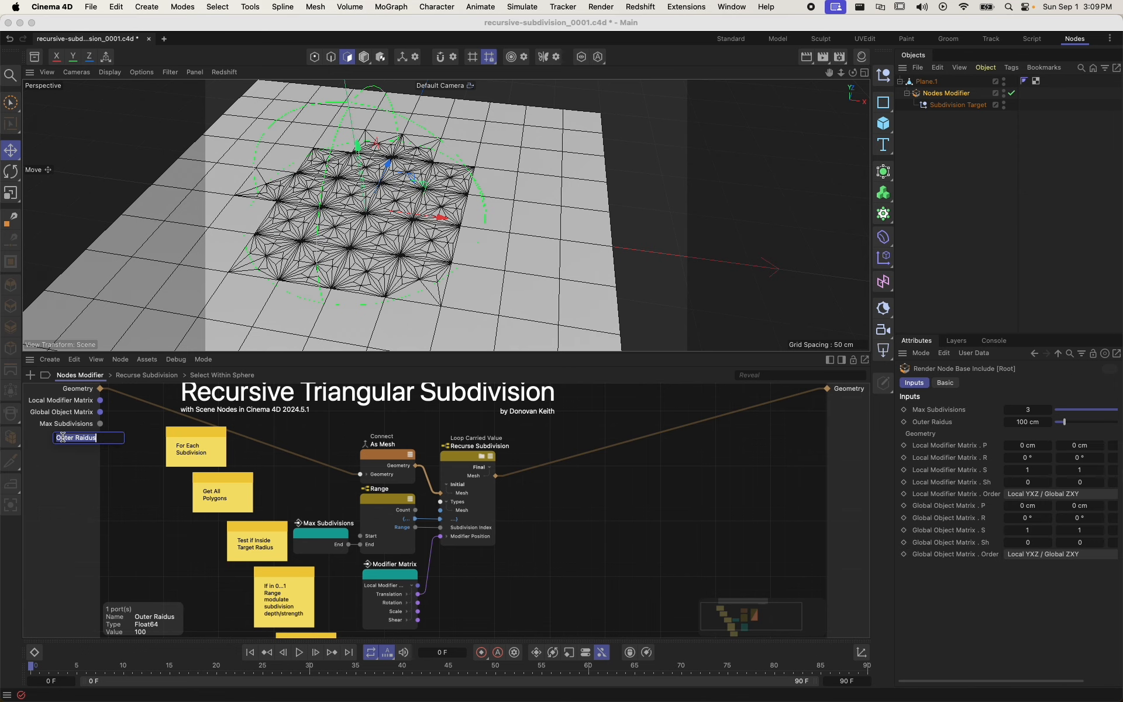
text(Ou)
key(Return)
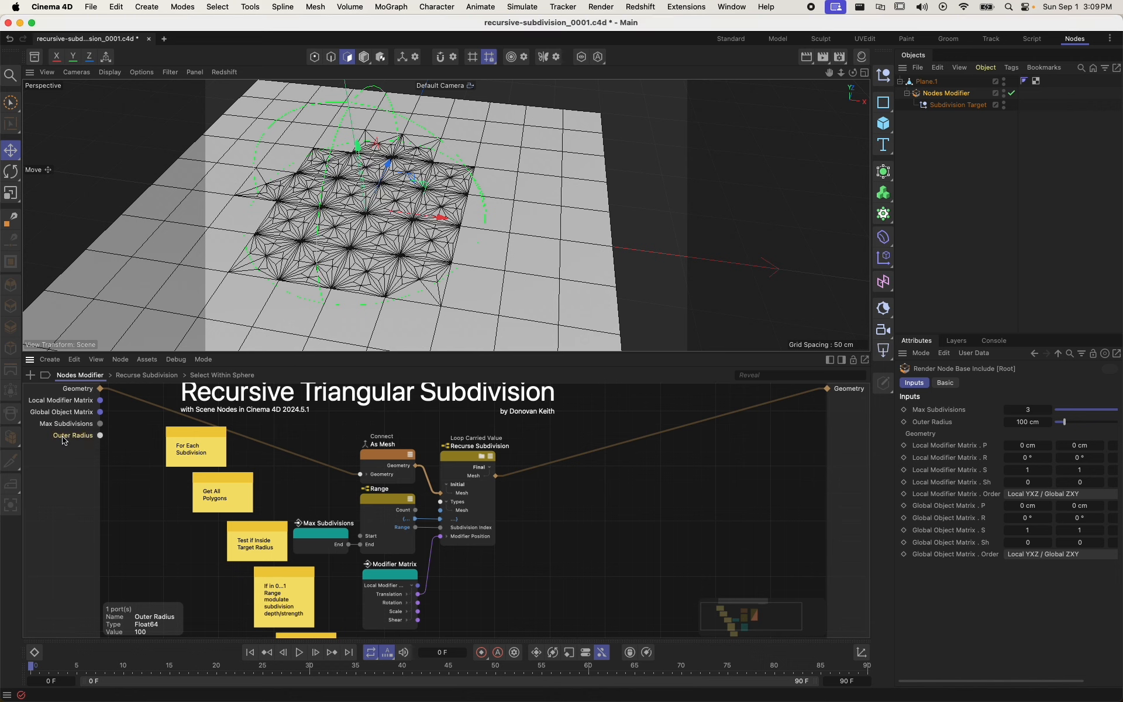
- Place the Outer Radius input as a floating input node below Modifier Matrix and title it "Outer Raidus"
scroll(153, 457, down, 3)
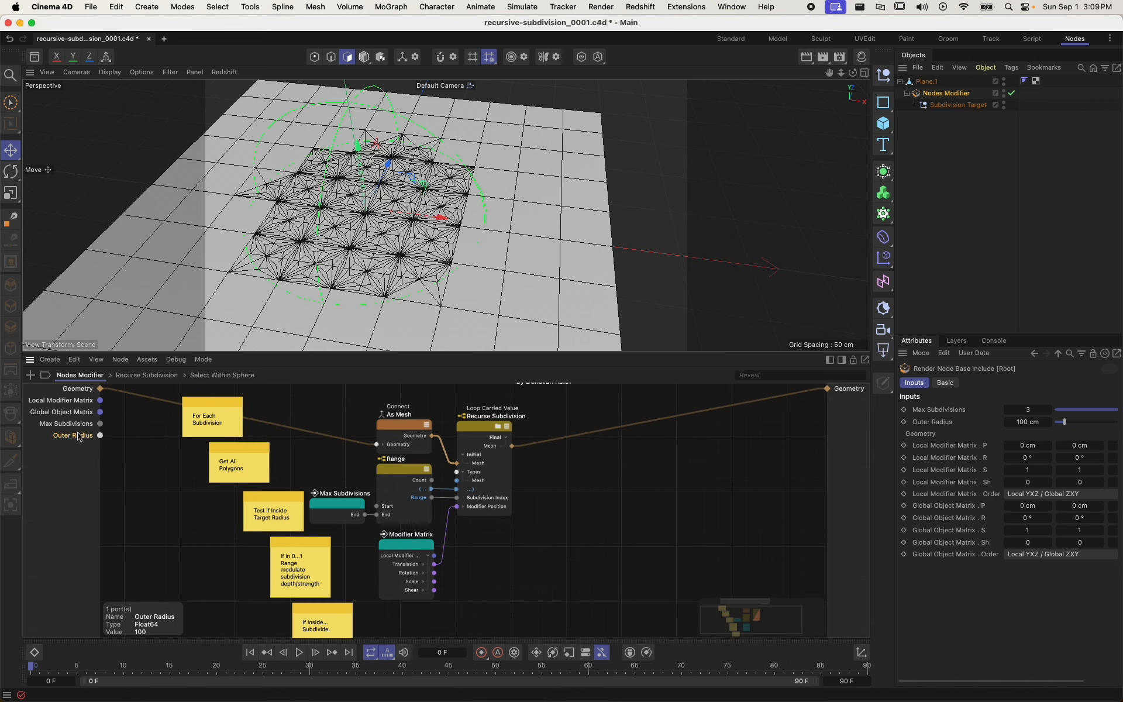
drag(79, 437, 416, 619)
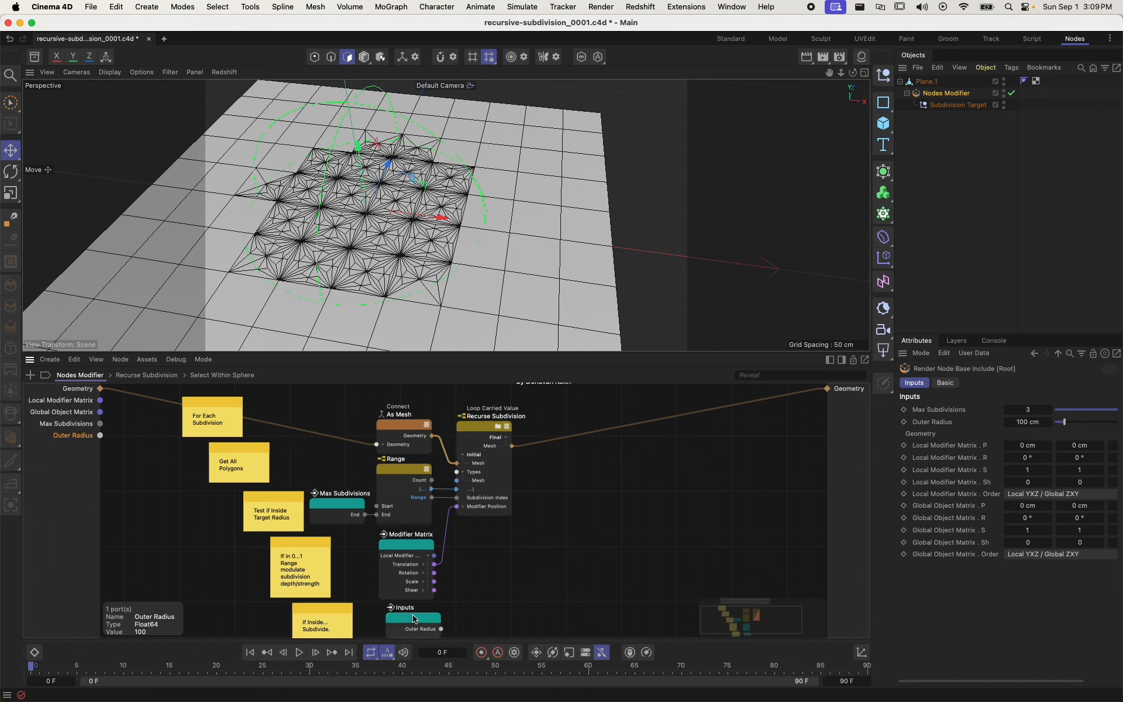
scroll(443, 614, down, 3)
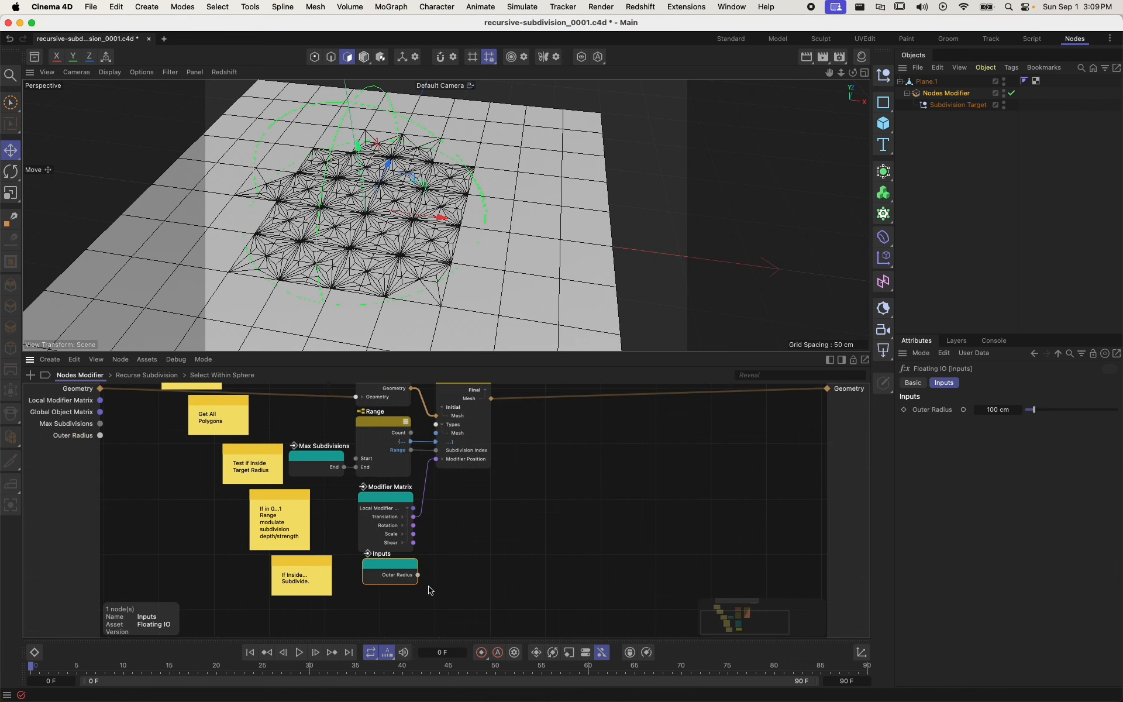
double_click(379, 567)
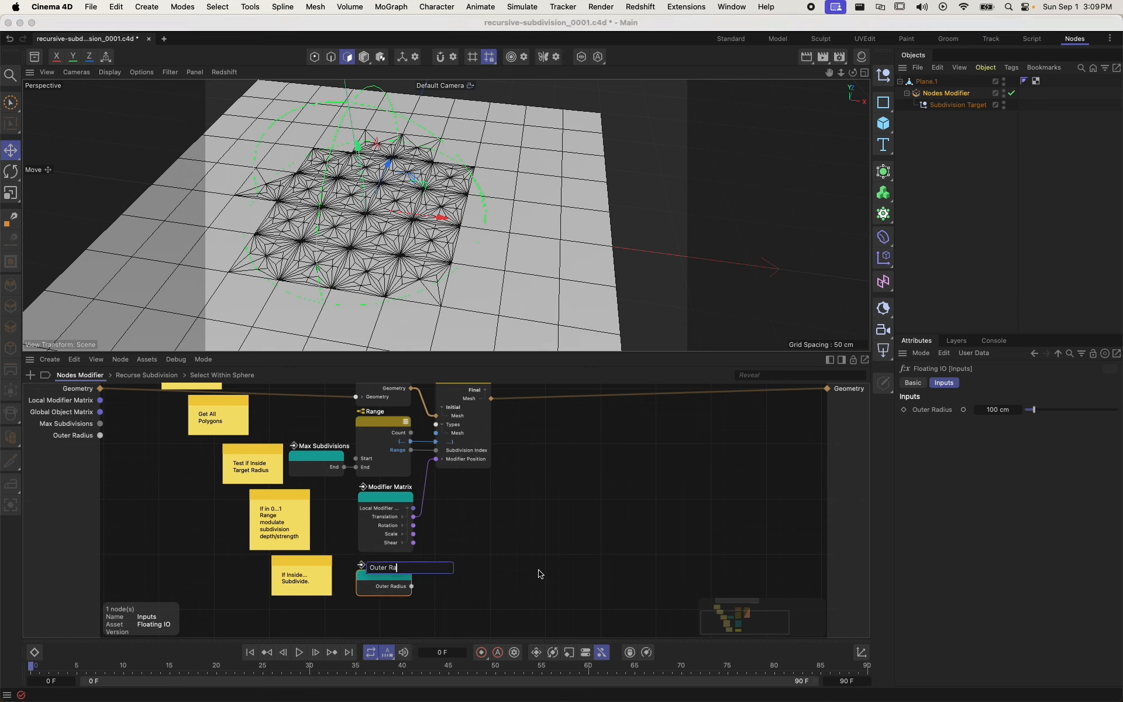
text(Outer Raidus)
key(Return)
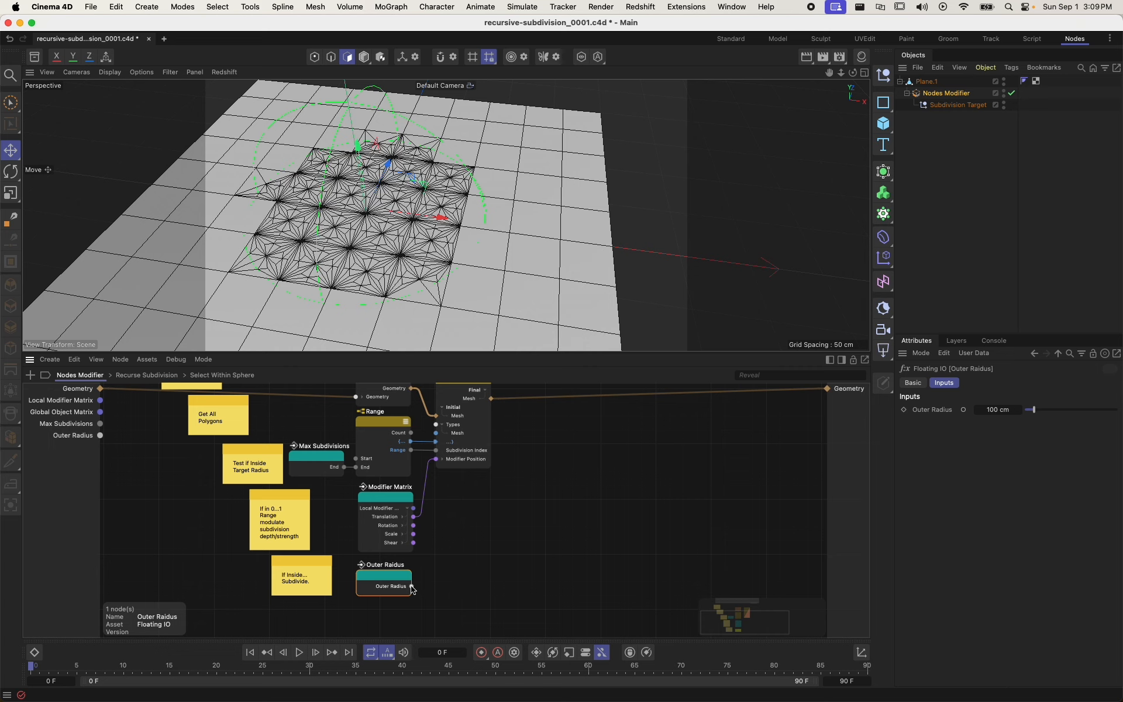
- Wire Outer Radius into a new input on Recurse Subdivision and correct the floating node's title to "Outer Radius"
drag(414, 576, 453, 471)
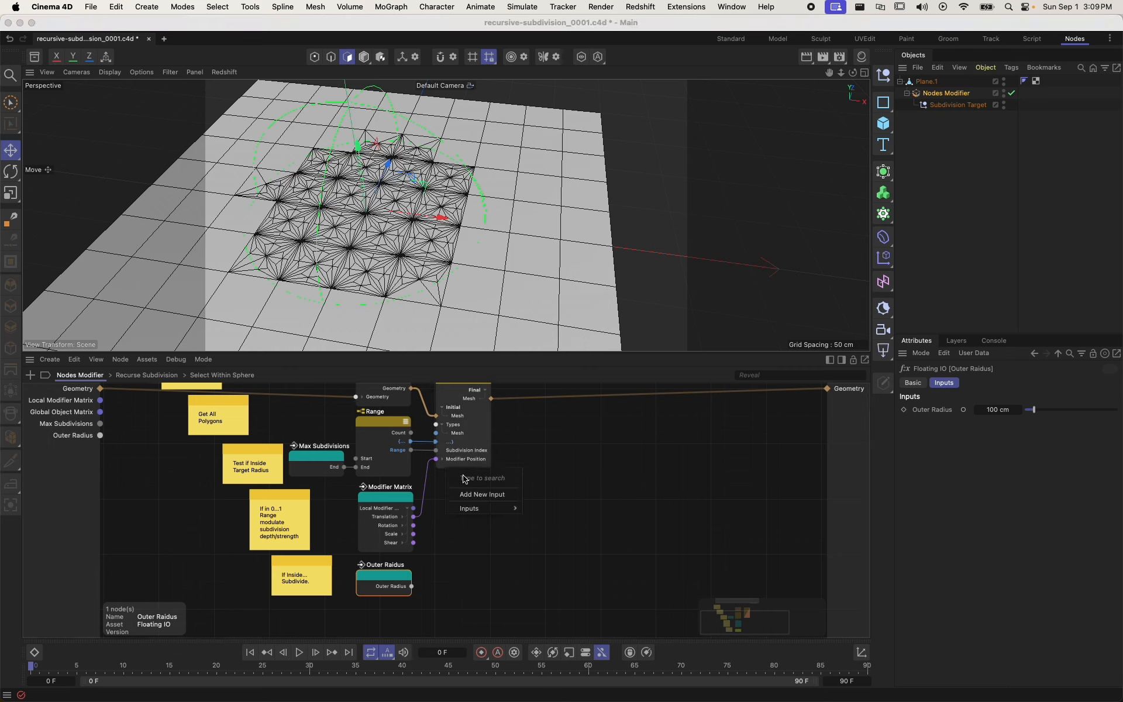
click(479, 496)
double_click(391, 569)
click(407, 567)
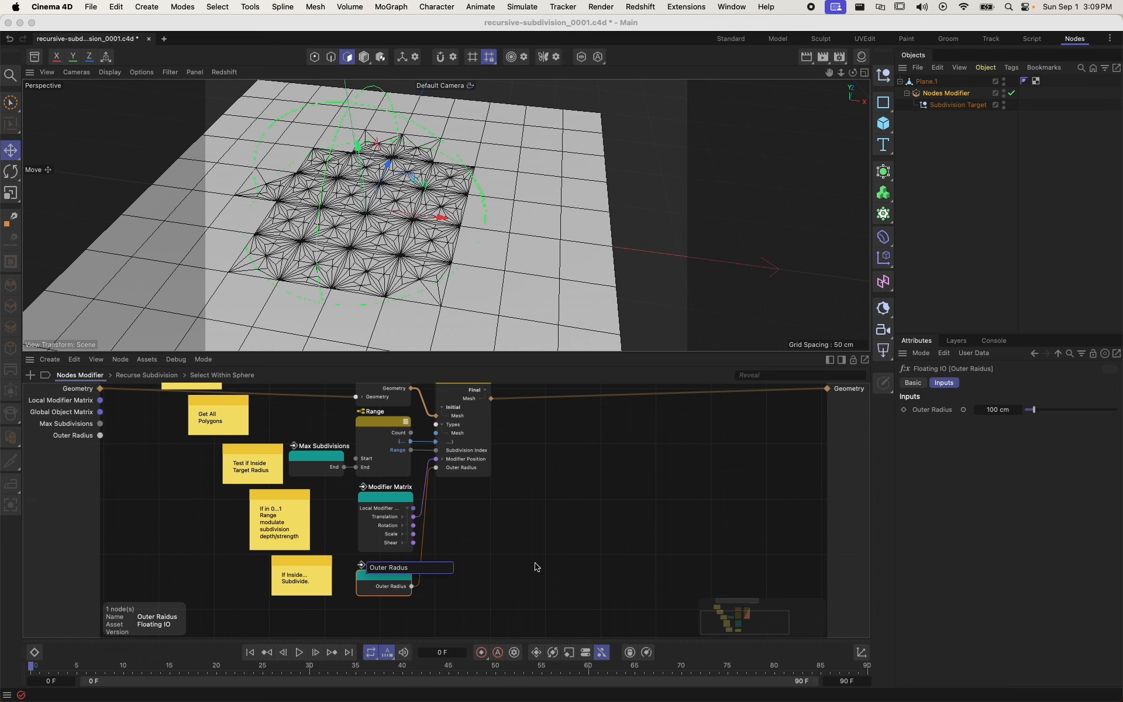
key(Return)
click(497, 551)
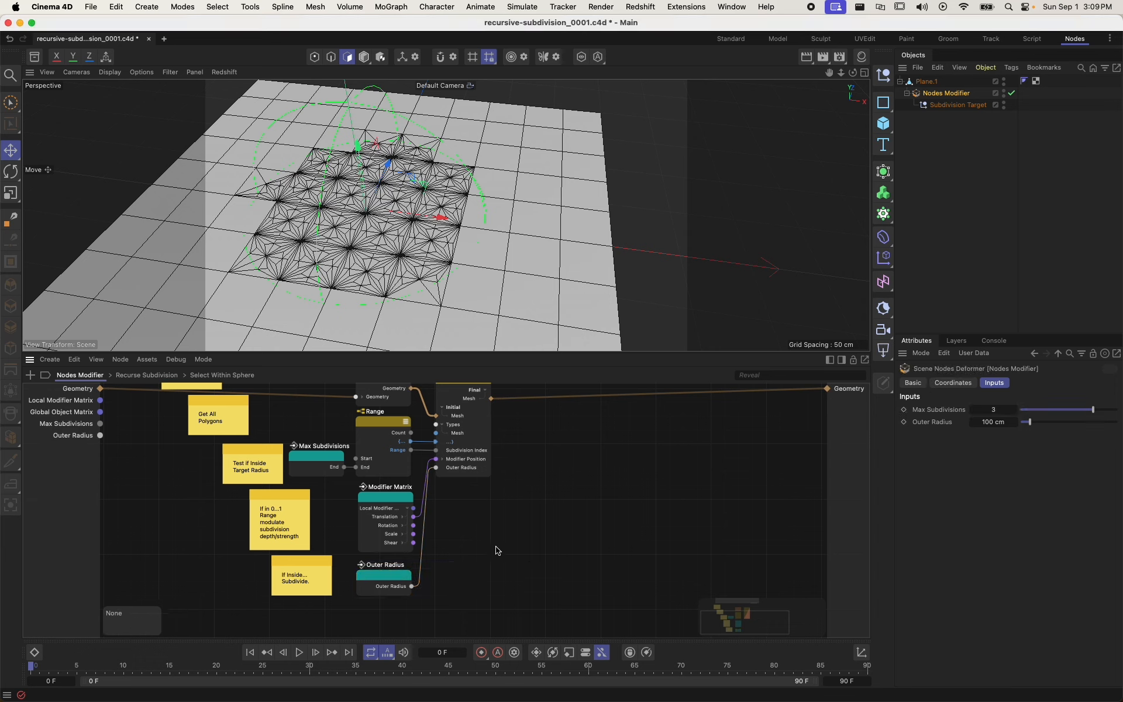
- Add a second IO - Float - Size - Slider input to the Nodes Modifier and rename it "Inner Radius"
right_click(155, 480)
click(175, 414)
text(io)
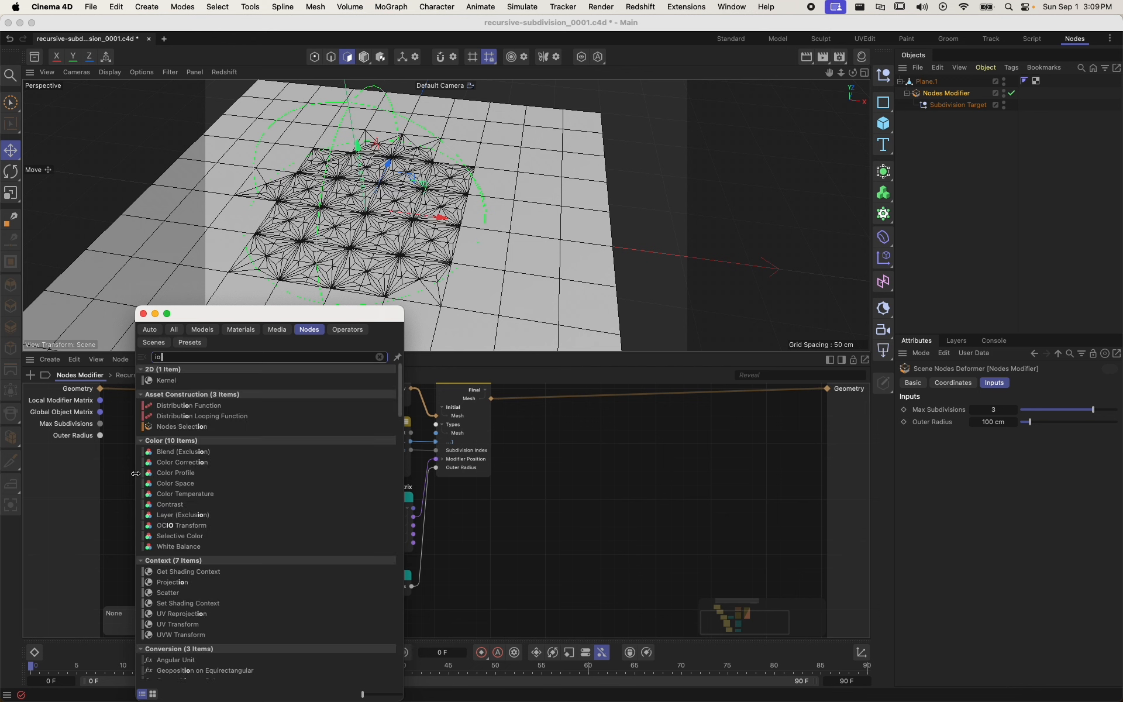
text( size)
drag(193, 372, 65, 466)
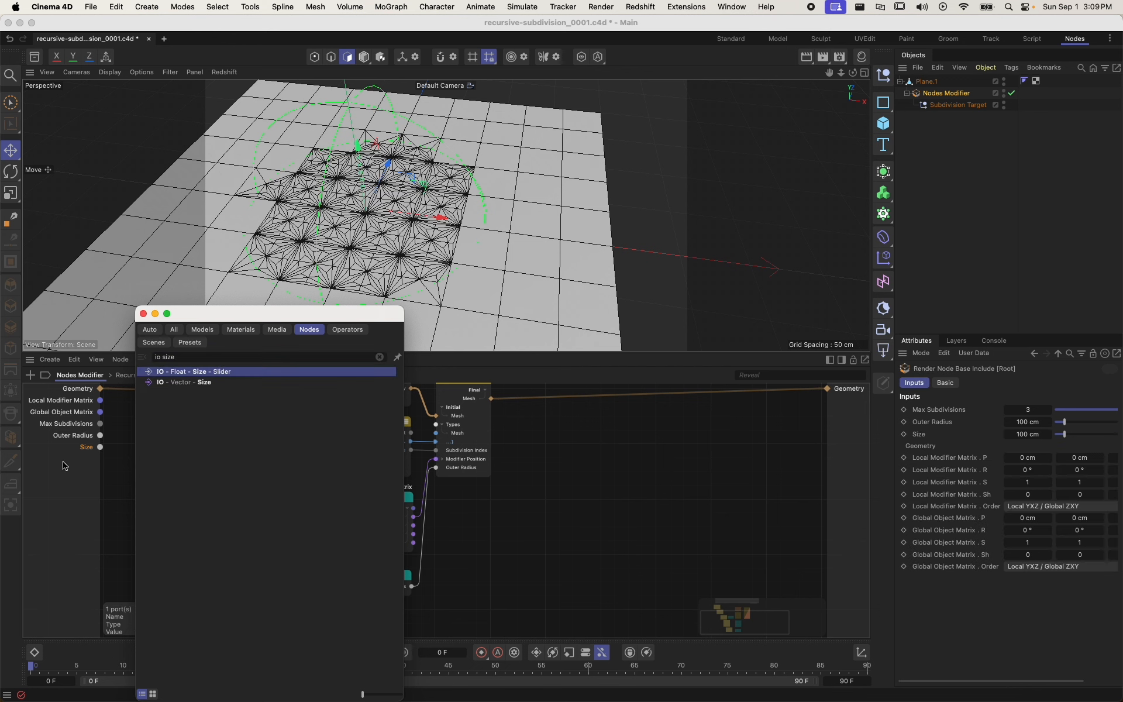
click(82, 454)
double_click(87, 447)
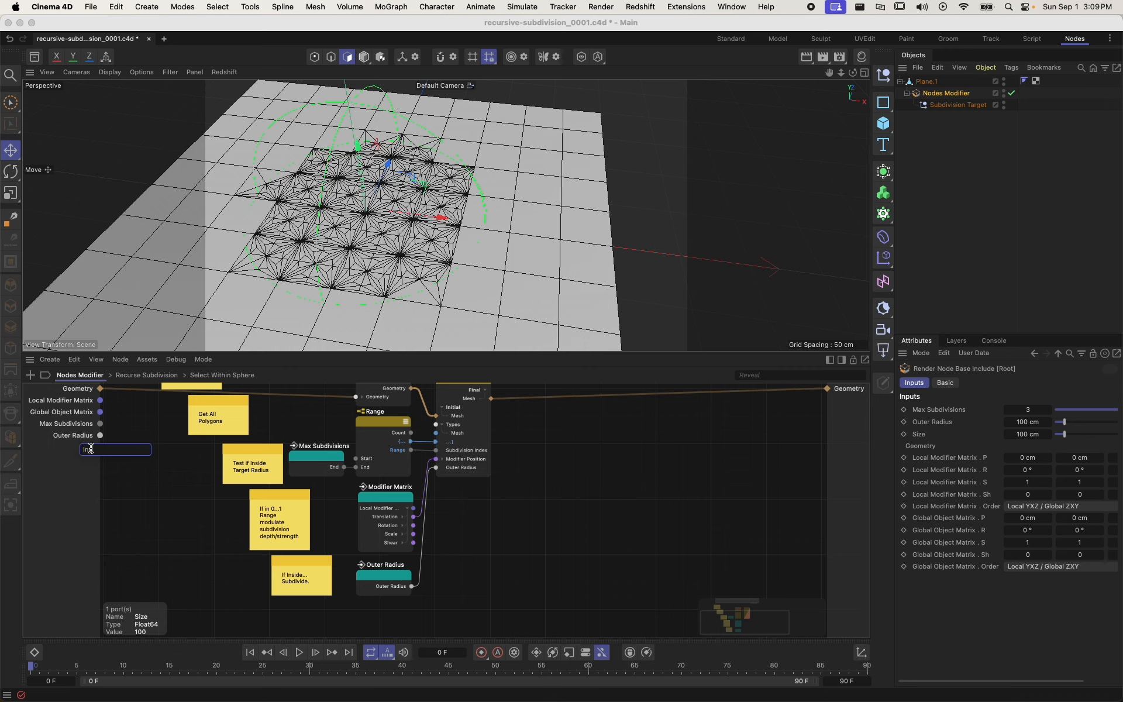
text(Inner Radius)
key(Return)
- Place the Inner Radius input as a floating input node below Outer Radius and wire it into a new input on Recurse Subdivision
drag(82, 447, 386, 616)
double_click(381, 605)
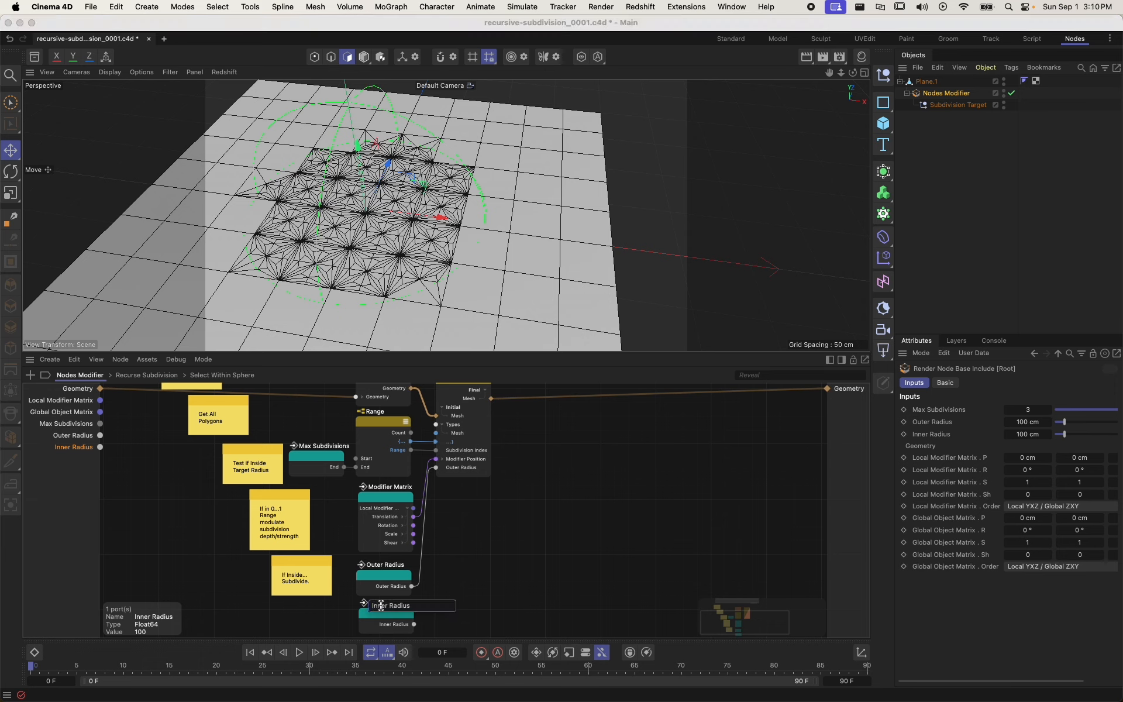
key(Return)
drag(414, 624, 455, 477)
click(489, 502)
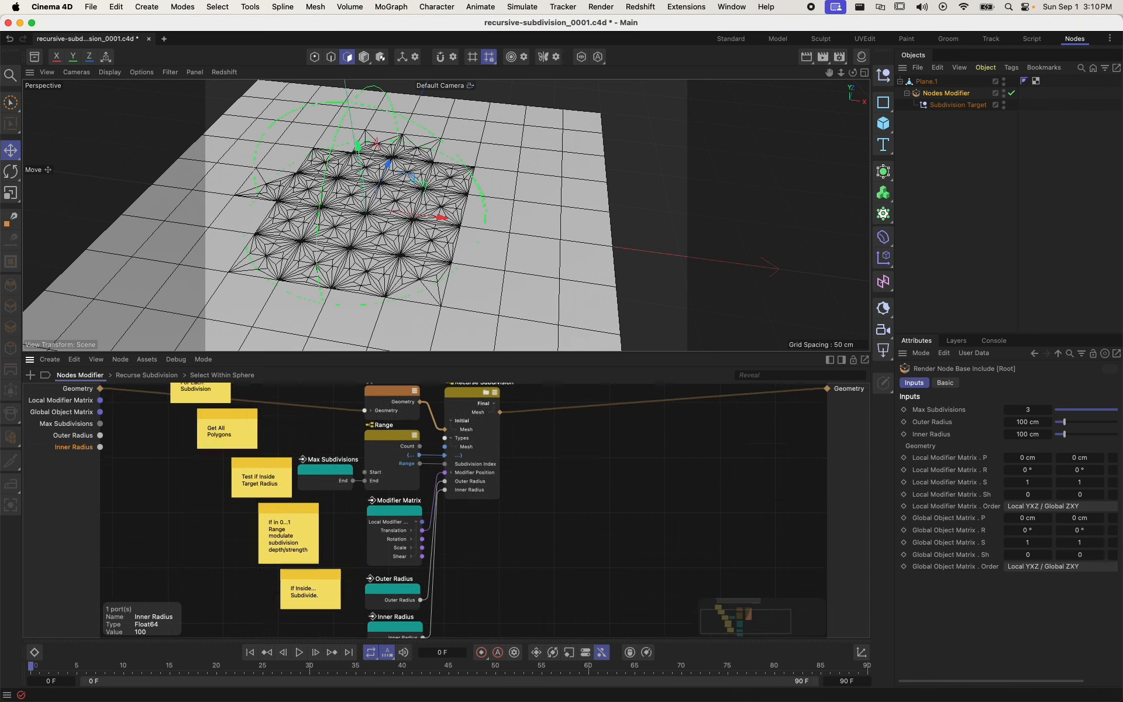
- Wire the Max Subdivisions node into a new input on Recurse Subdivision and rename that input "Max Subdivisions"
drag(346, 536, 336, 548)
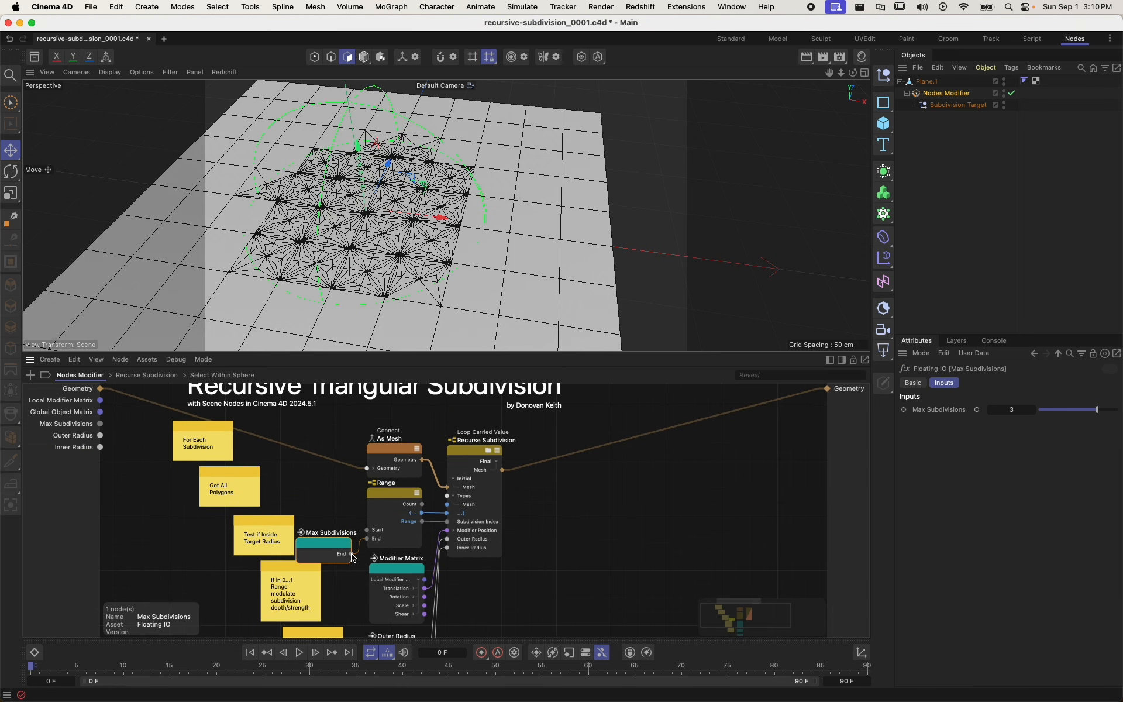
drag(352, 557, 477, 560)
double_click(462, 556)
text(Max)
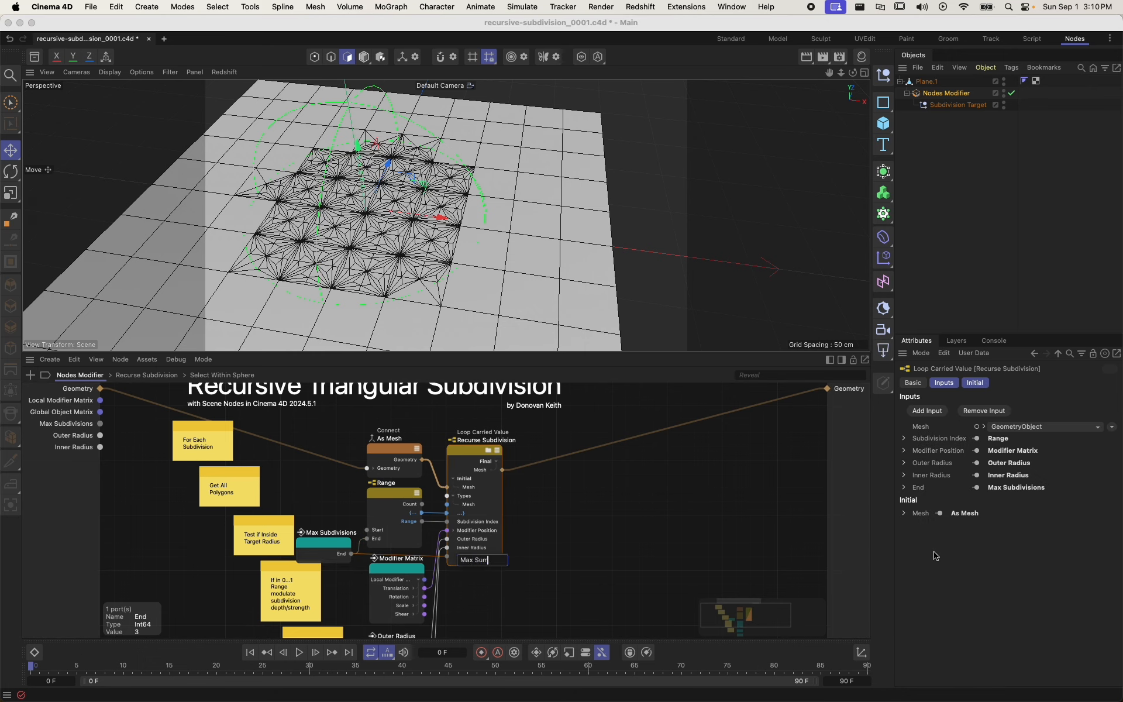
text( Subdivisions)
key(Return)
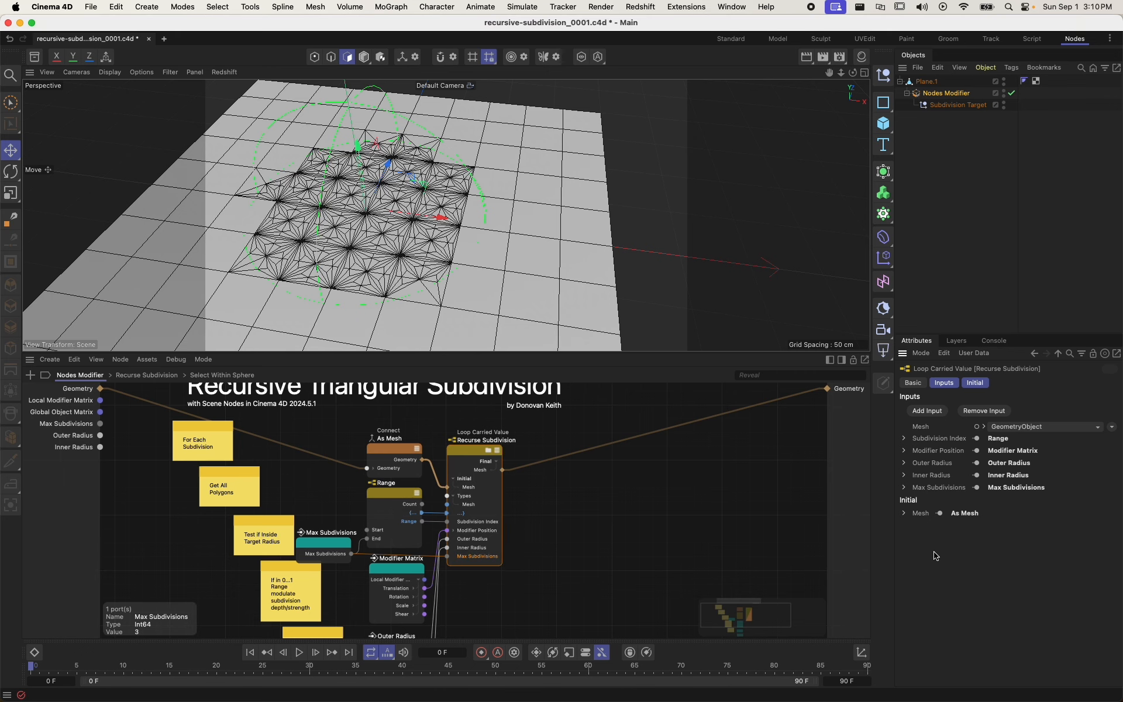
click(343, 552)
drag(330, 550, 329, 554)
- Open Recurse Subdivision's inner graph and move the Select Within Sphere node slightly
double_click(486, 455)
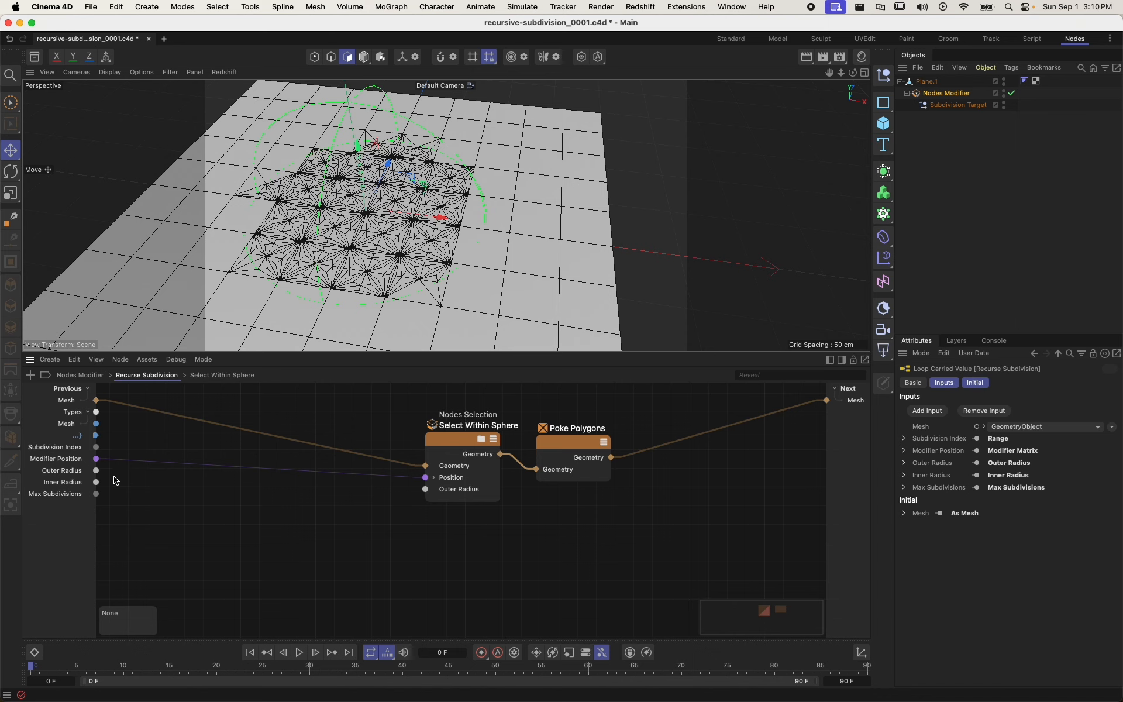
click(67, 483)
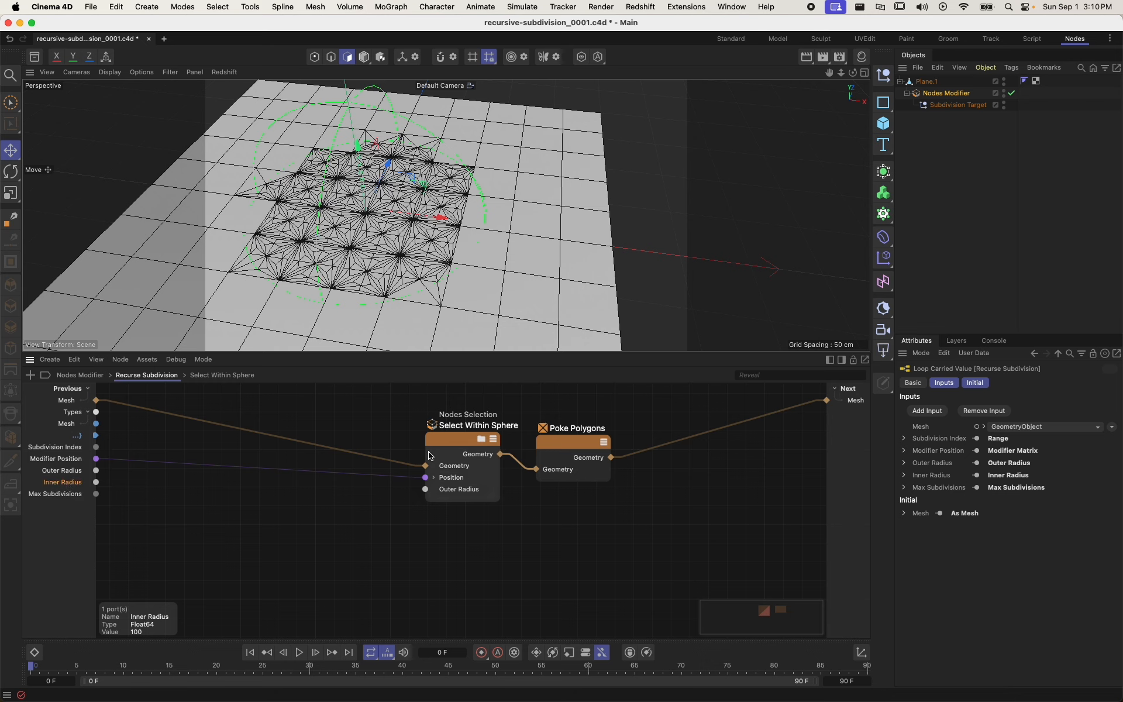
drag(443, 445, 419, 446)
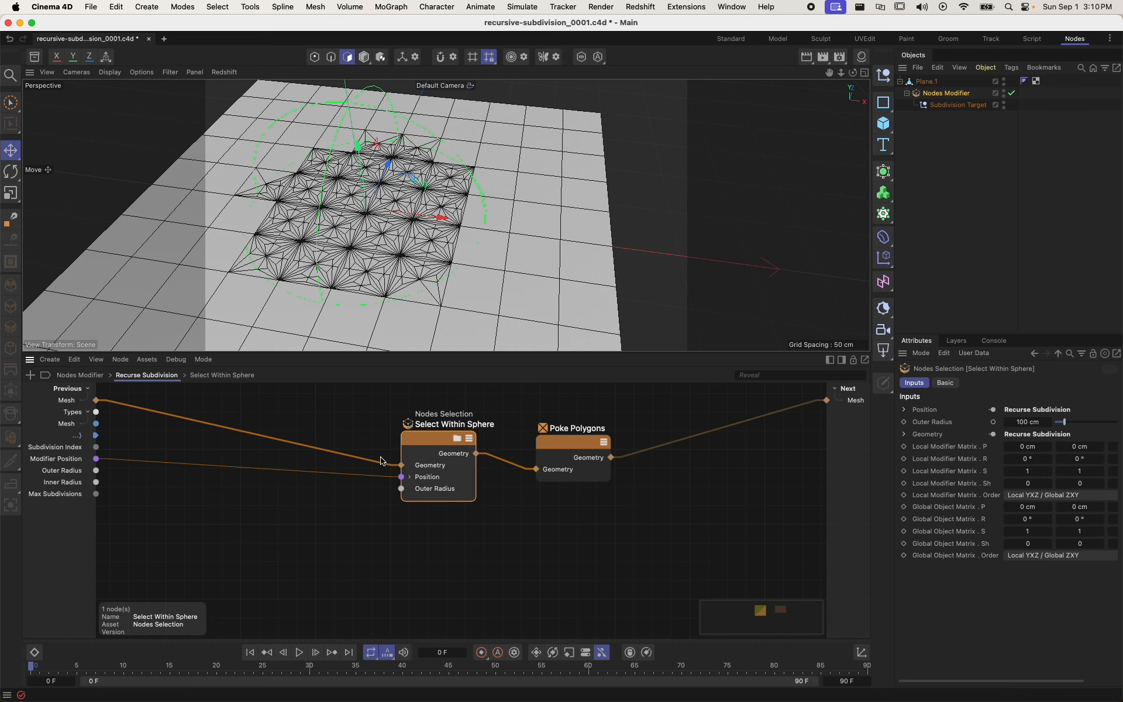
click(60, 494)
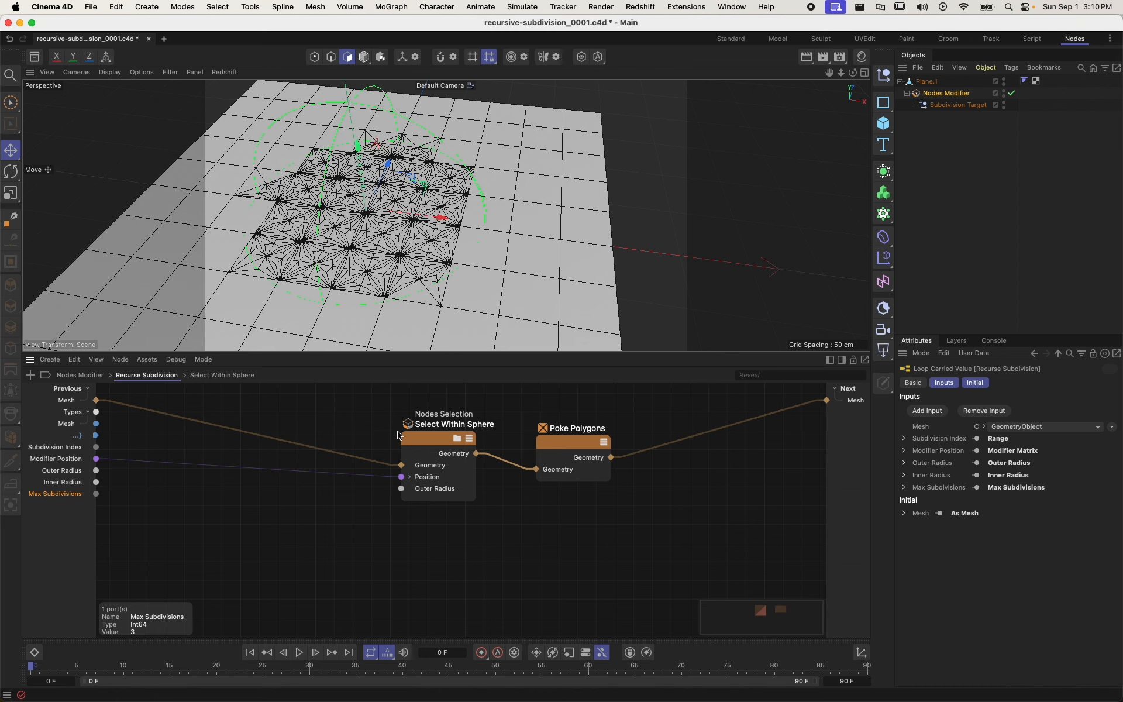
drag(409, 438, 433, 444)
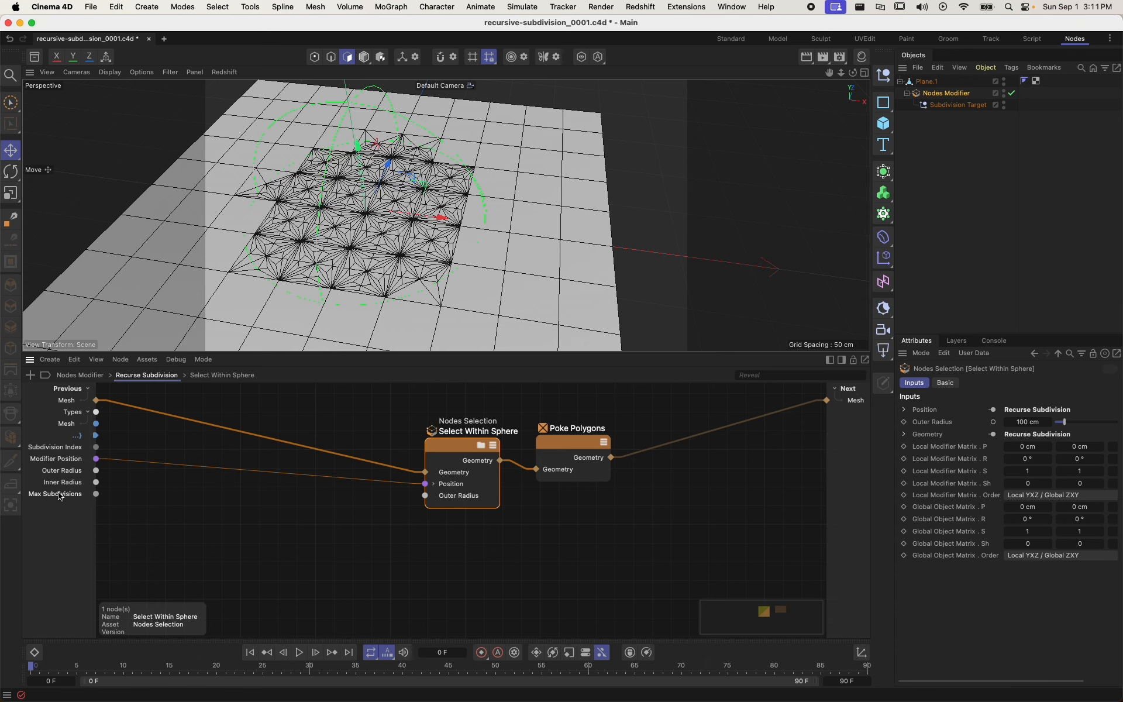
- Add an Arithmetic (Subtract) node below Select Within Sphere and wire Max Subdivisions into its Input 1
double_click(193, 529)
text(s)
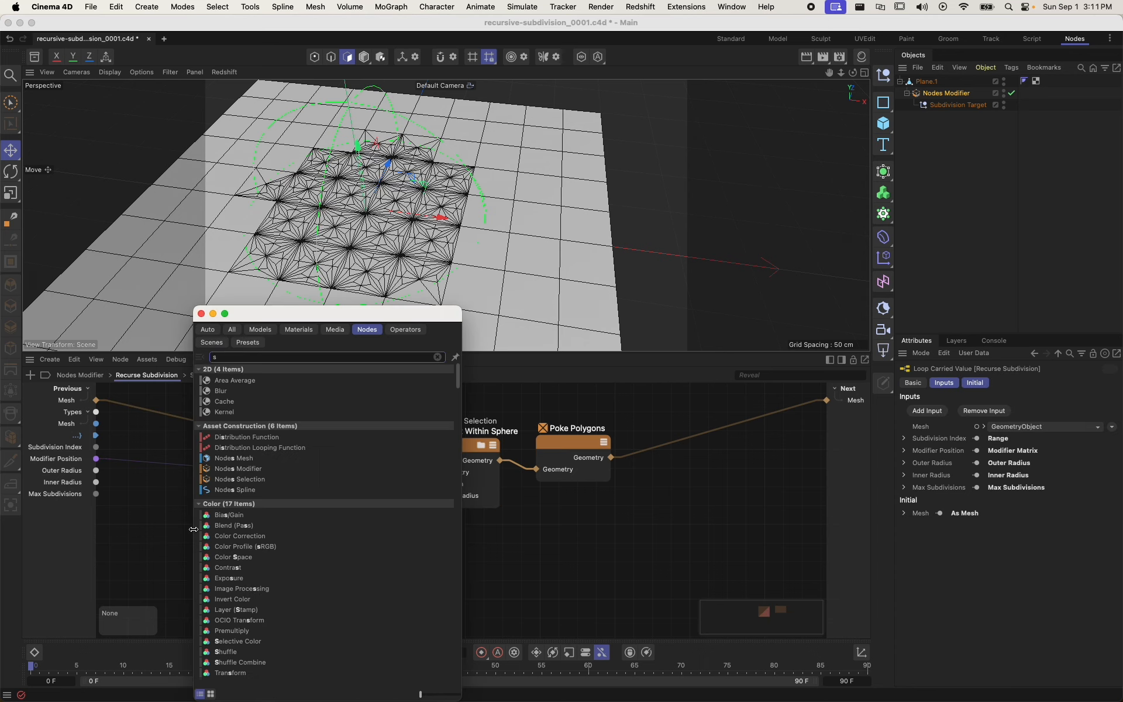
text(lect)
key(BackSpace)
key(BackSpace)
key(BackSpace)
key(BackSpace)
text(i)
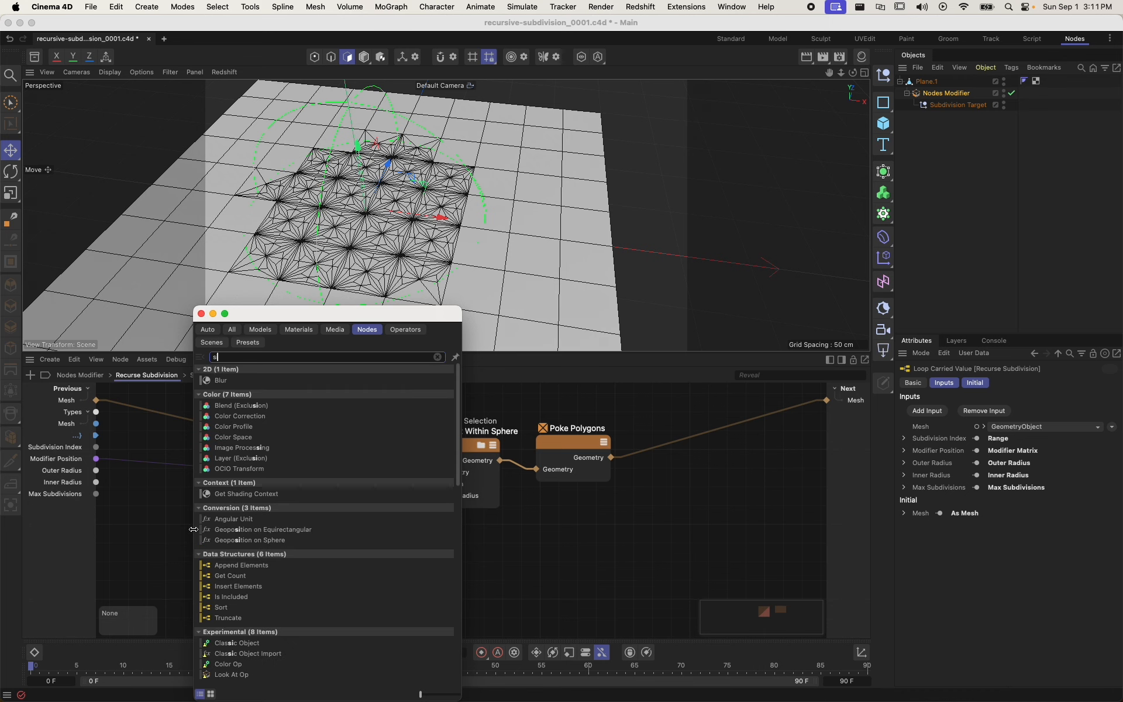
key(BackSpace)
text(ubt)
drag(240, 442, 169, 498)
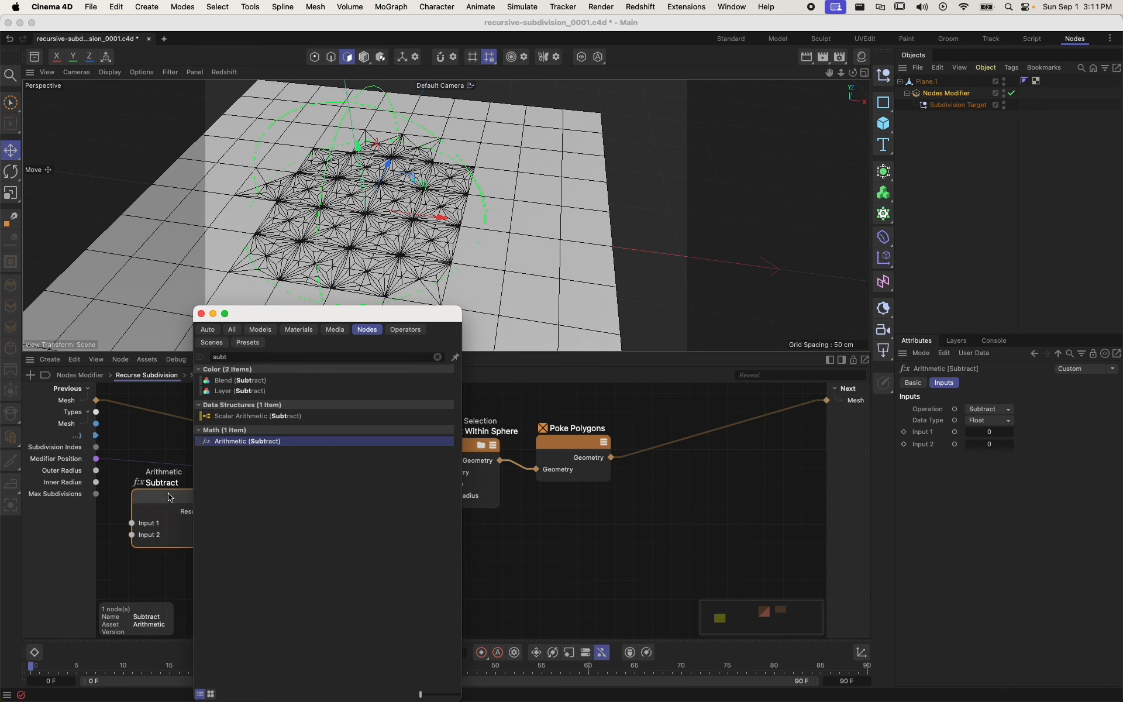
drag(95, 493, 134, 524)
drag(175, 497, 212, 520)
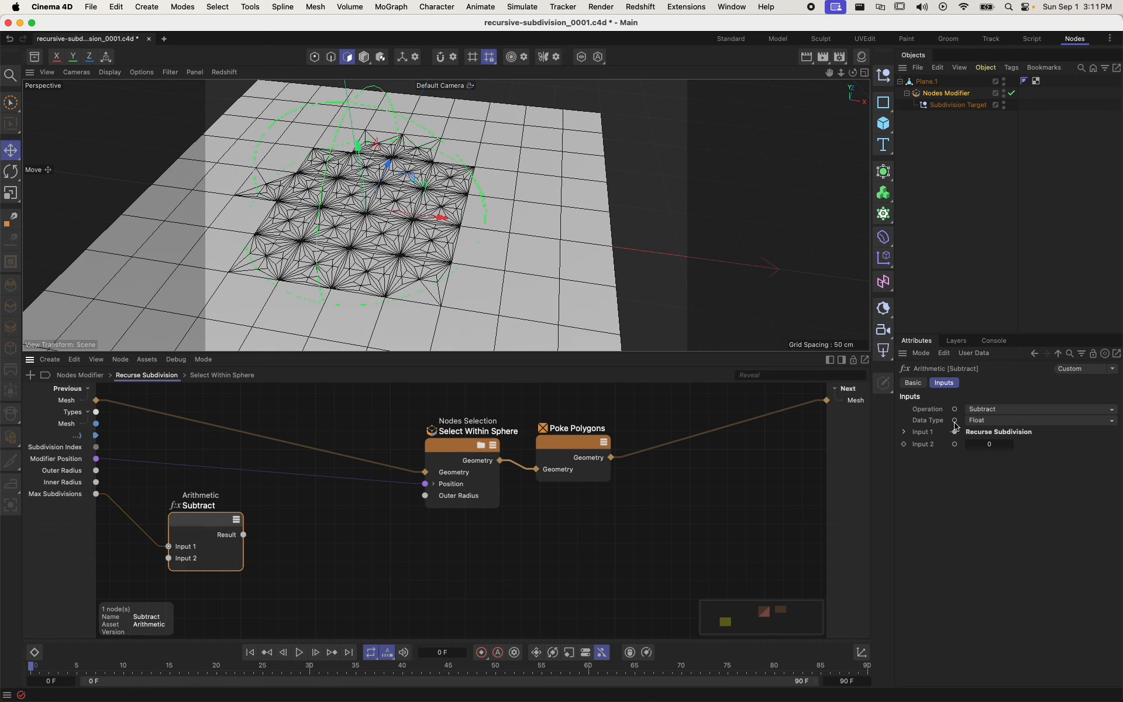
- Set the Subtract node's data type to Int and its Input 2 to 1
click(977, 421)
click(974, 447)
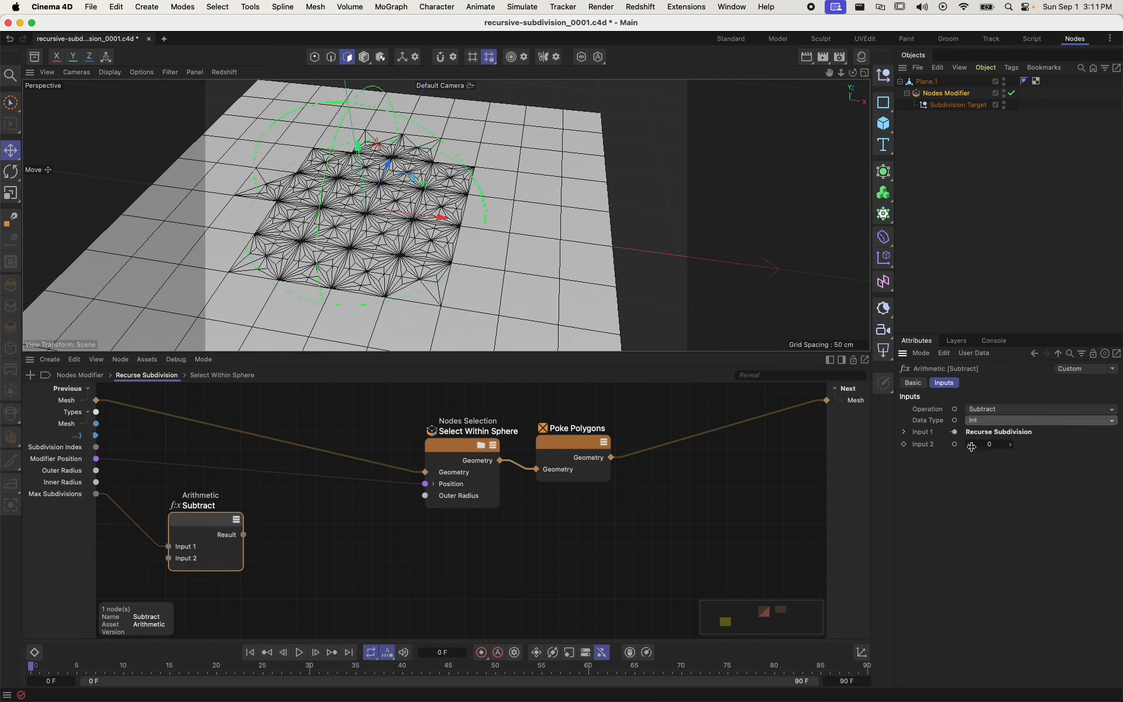
click(1016, 446)
click(292, 525)
drag(204, 517, 193, 534)
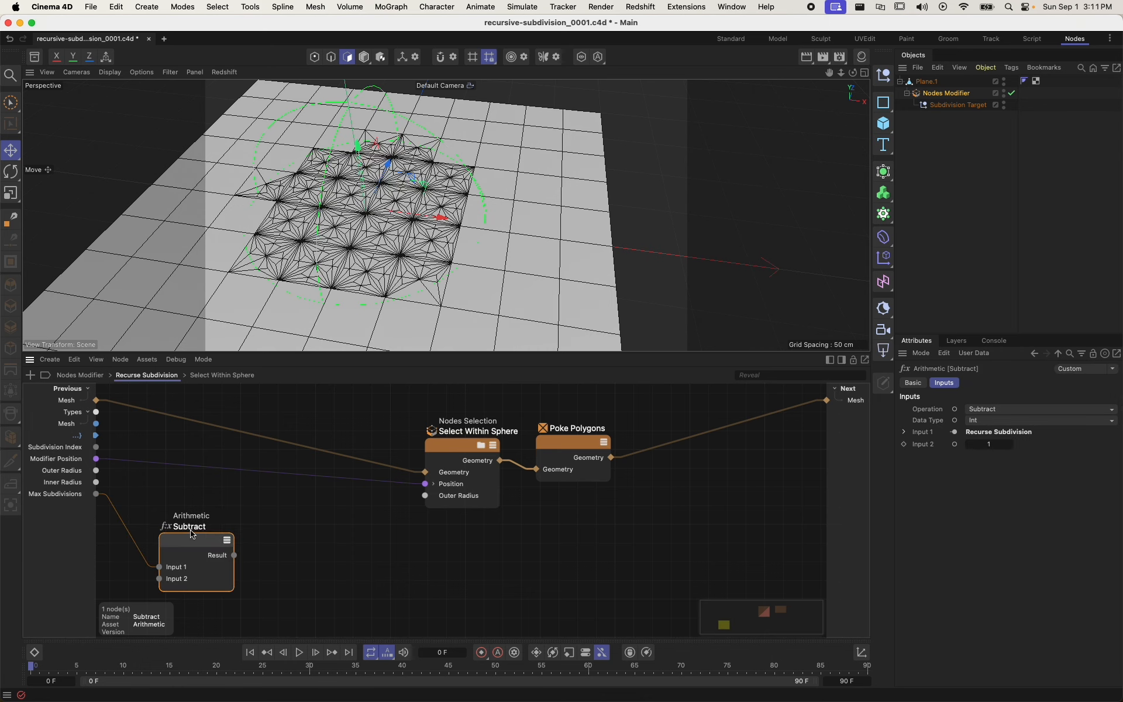
- Title the Subtract node "Max Subdiv - 1" and shift it to make room in the graph
double_click(191, 529)
text(MaxSubdiv - 1)
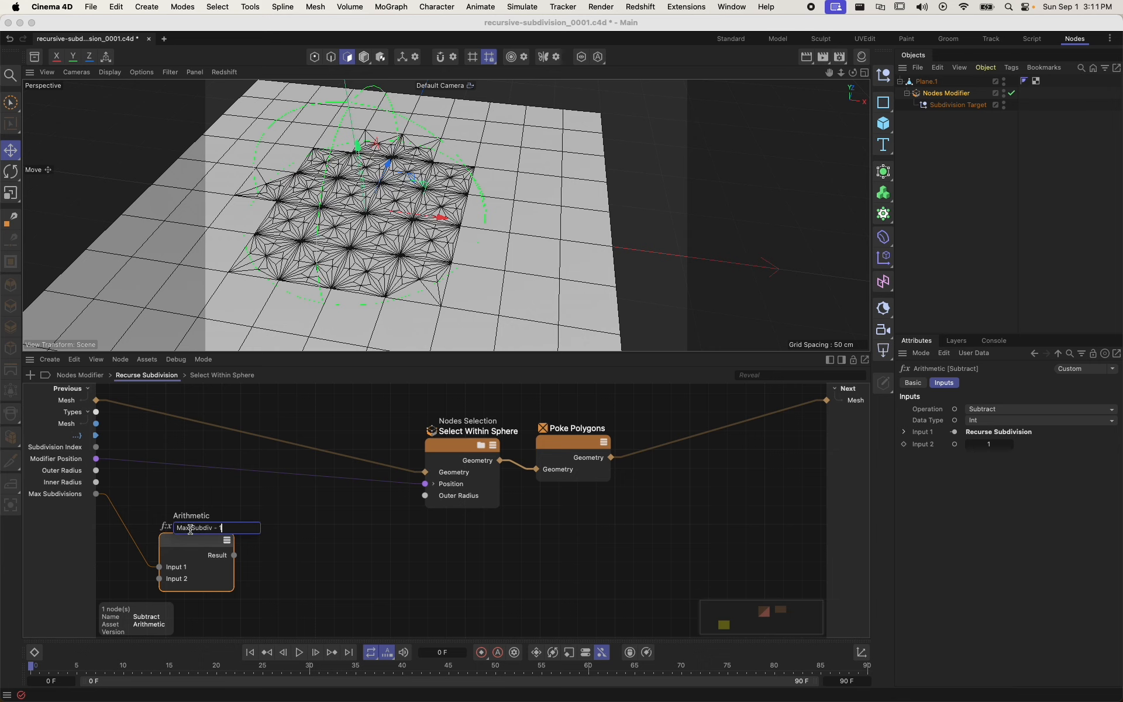
key(Return)
drag(186, 545, 230, 550)
- Add an Arithmetic (Divide) node and wire the result of Max Subdiv - 1 into its Input 2
click(345, 528)
key(shift+c)
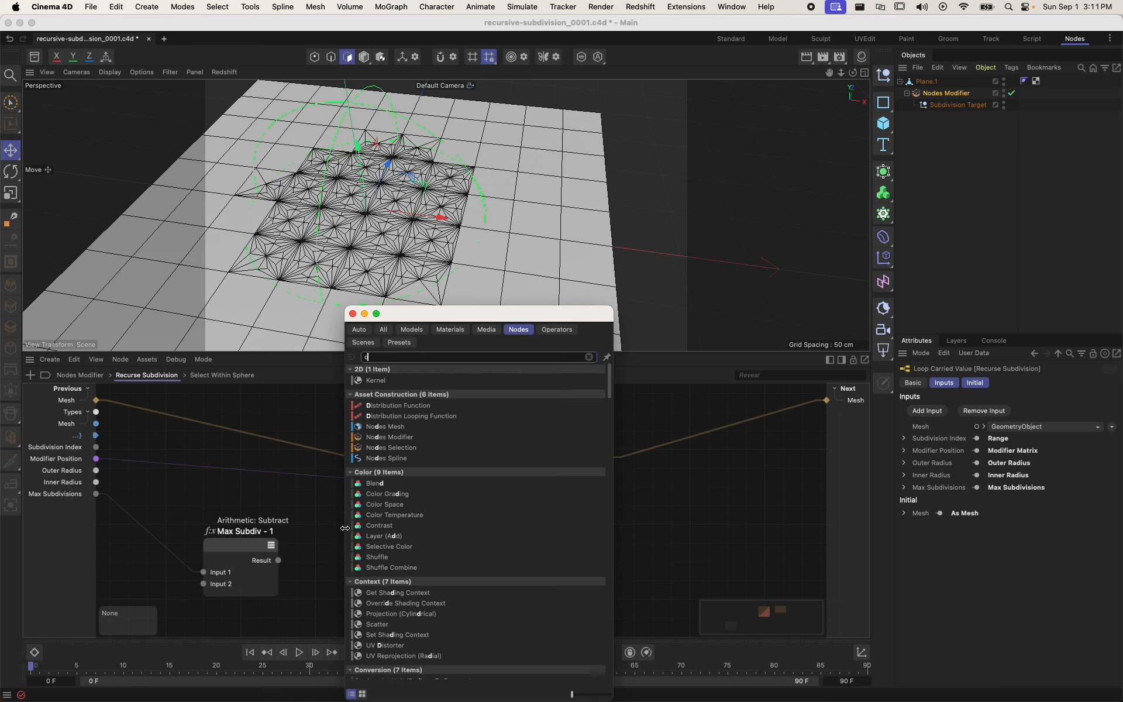
text(divid)
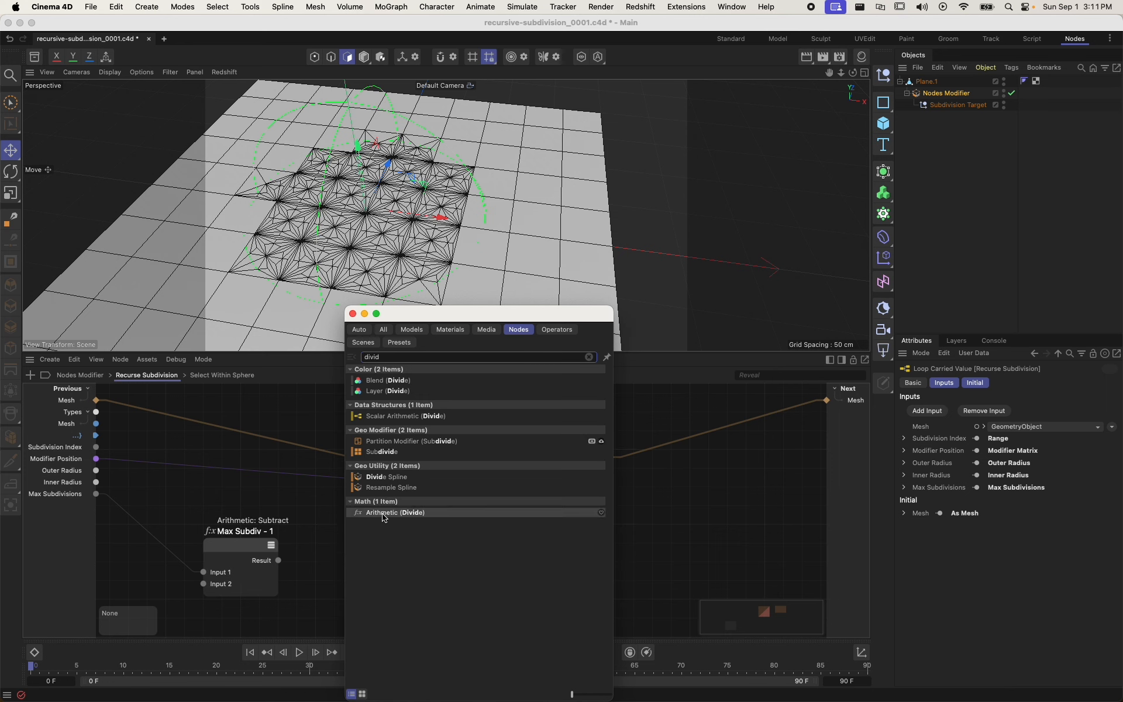
drag(381, 513, 337, 518)
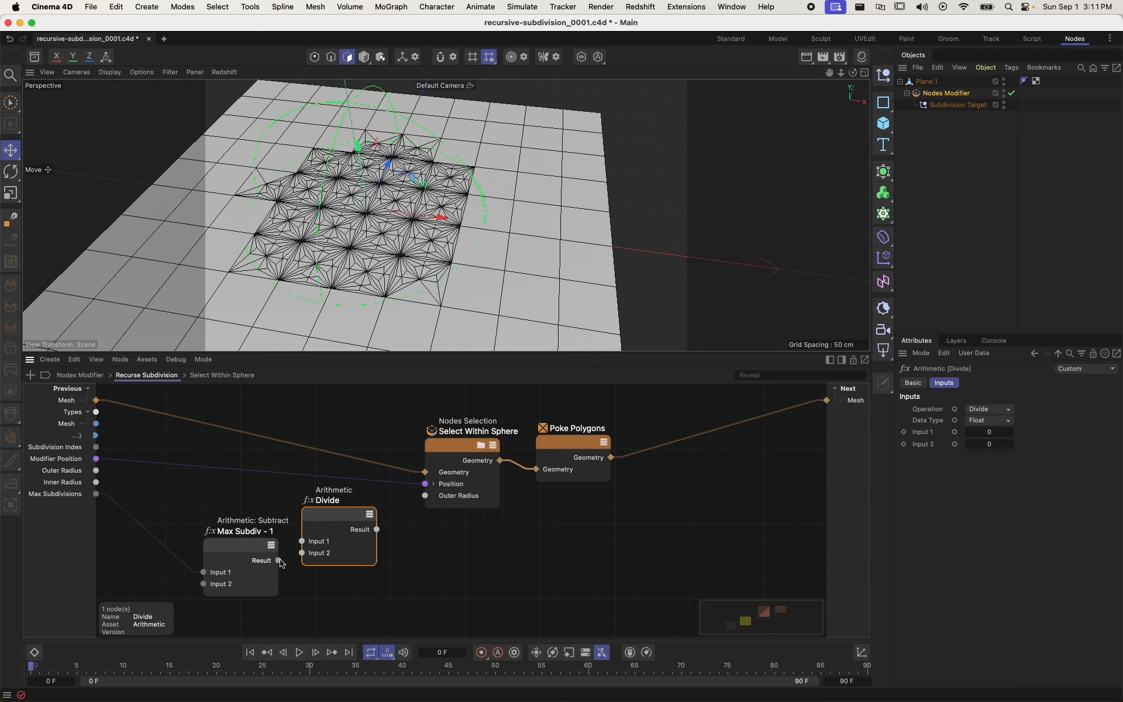
drag(278, 560, 302, 553)
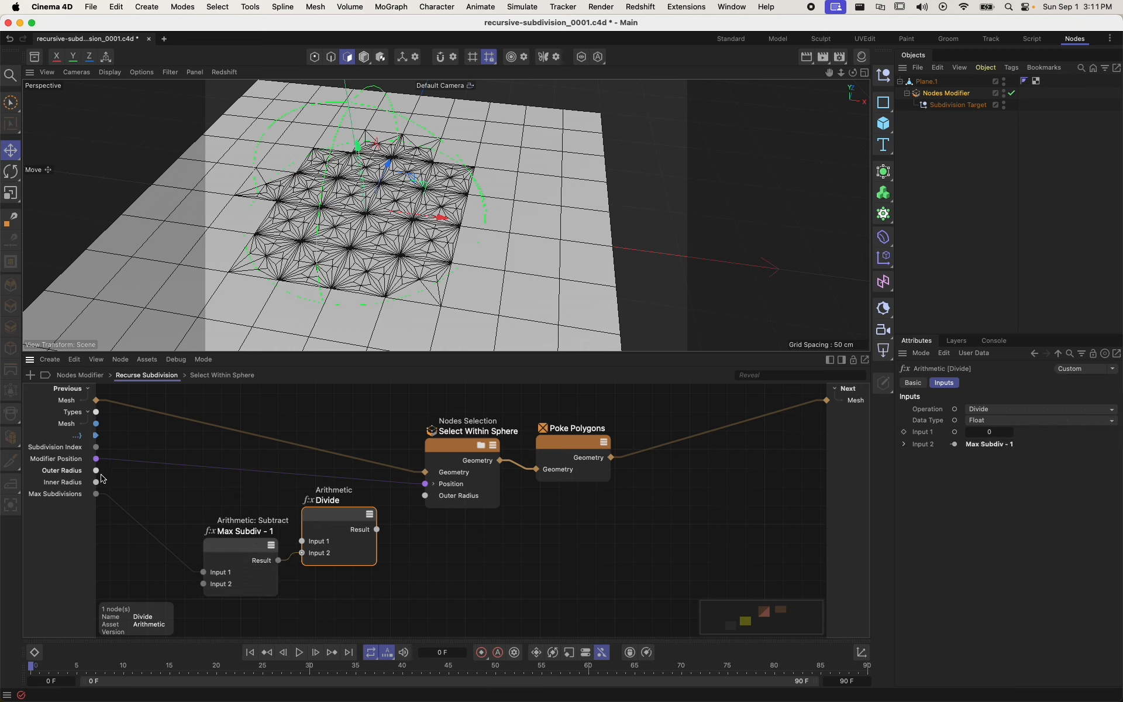
- Wire Subdivision Index into Divide's Input 1 and move both arithmetic nodes closer to the group's input ports
drag(96, 470, 165, 485)
click(124, 495)
drag(96, 447, 245, 536)
shift+click(333, 519)
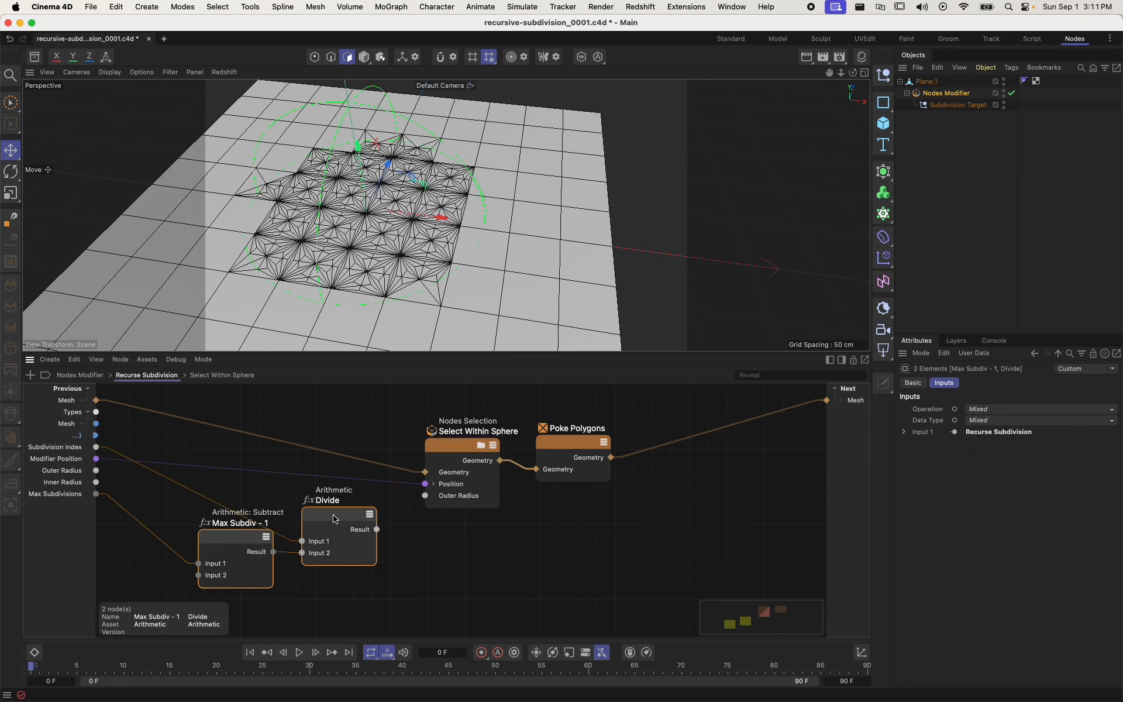
drag(335, 519, 255, 535)
- Add a Range Mapper node beside Divide and feed Divide's result into its Input
double_click(379, 526)
text(range)
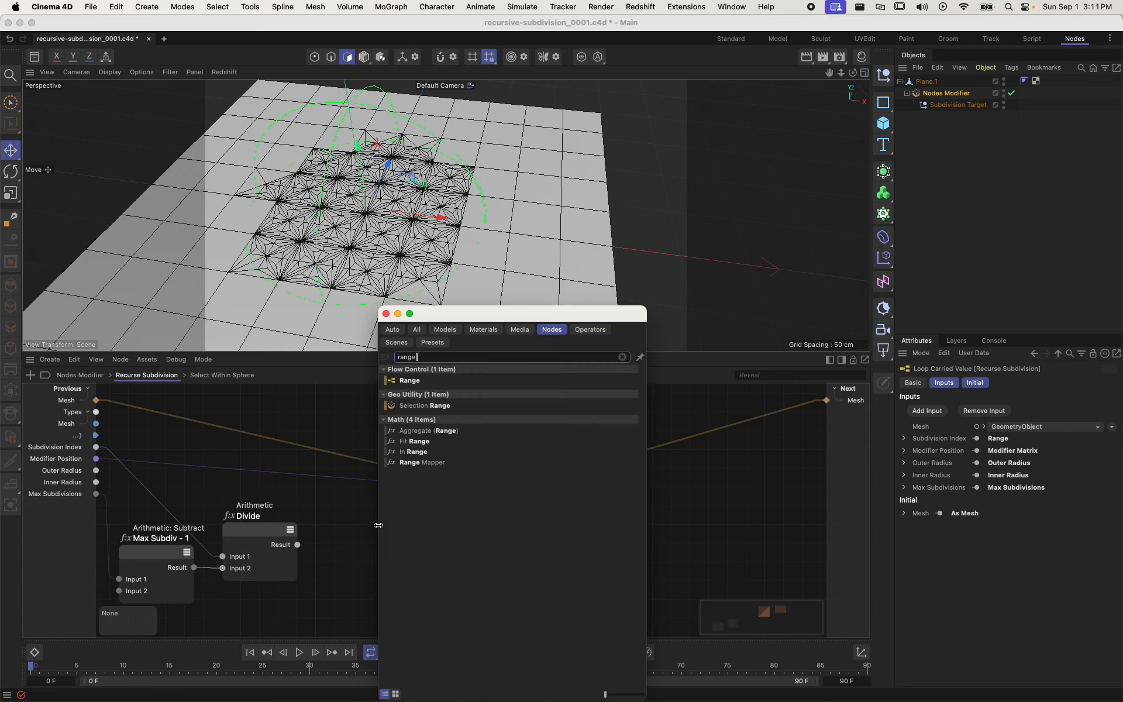
text( mapp)
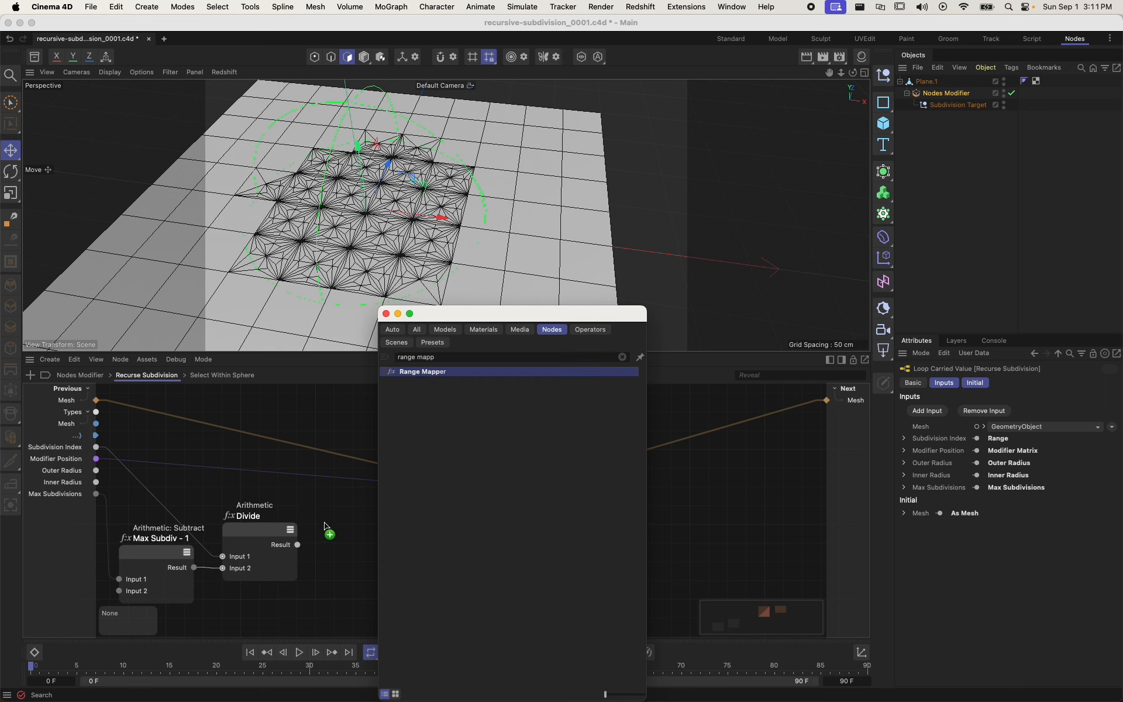
double_click(422, 372)
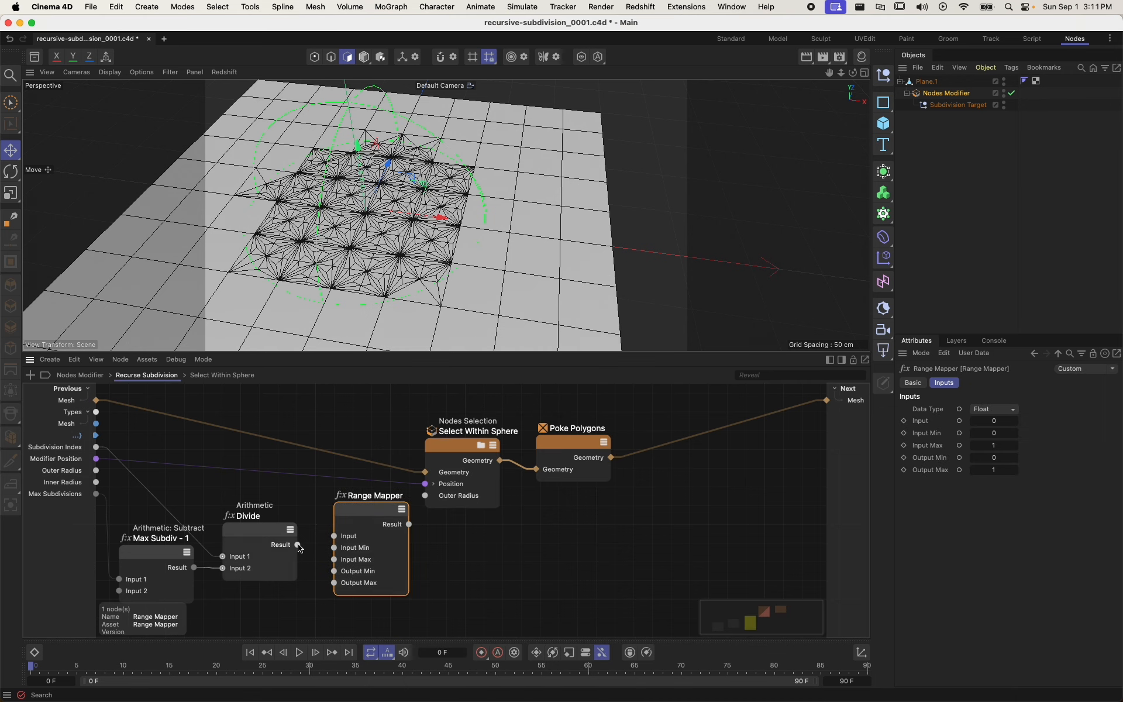
drag(298, 545, 350, 530)
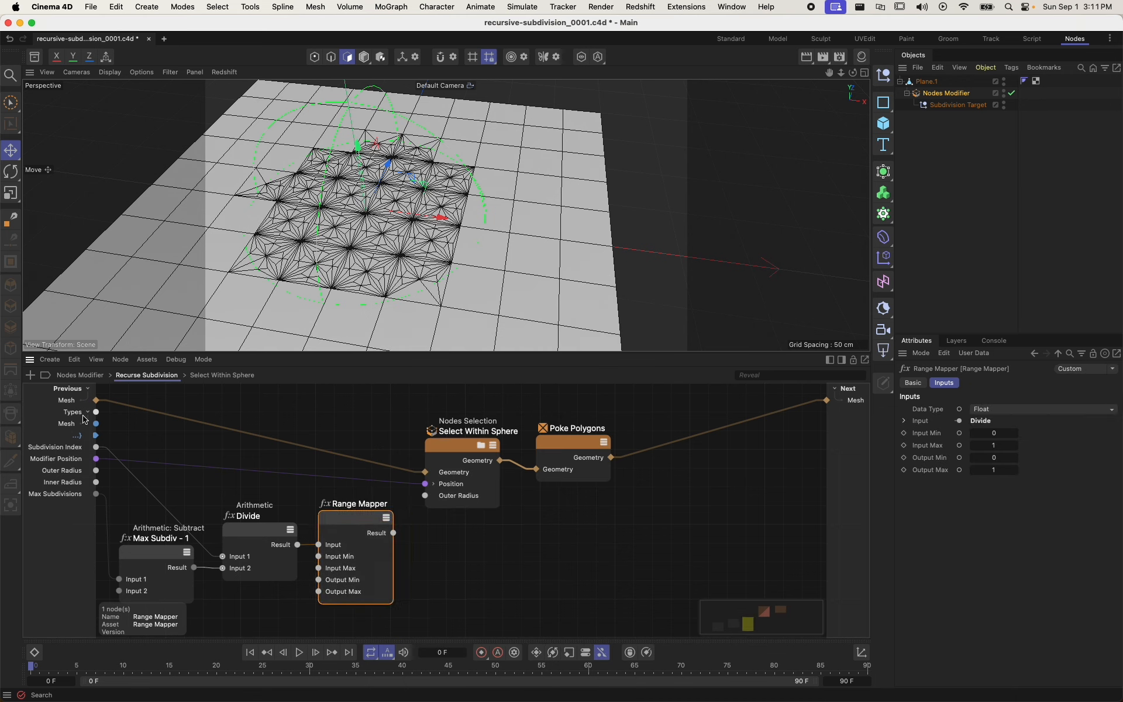
- Wire Outer Radius and Inner Radius into Range Mapper's Output Min and Output Max, and its result into Select Within Sphere's Outer Radius
drag(96, 471, 331, 579)
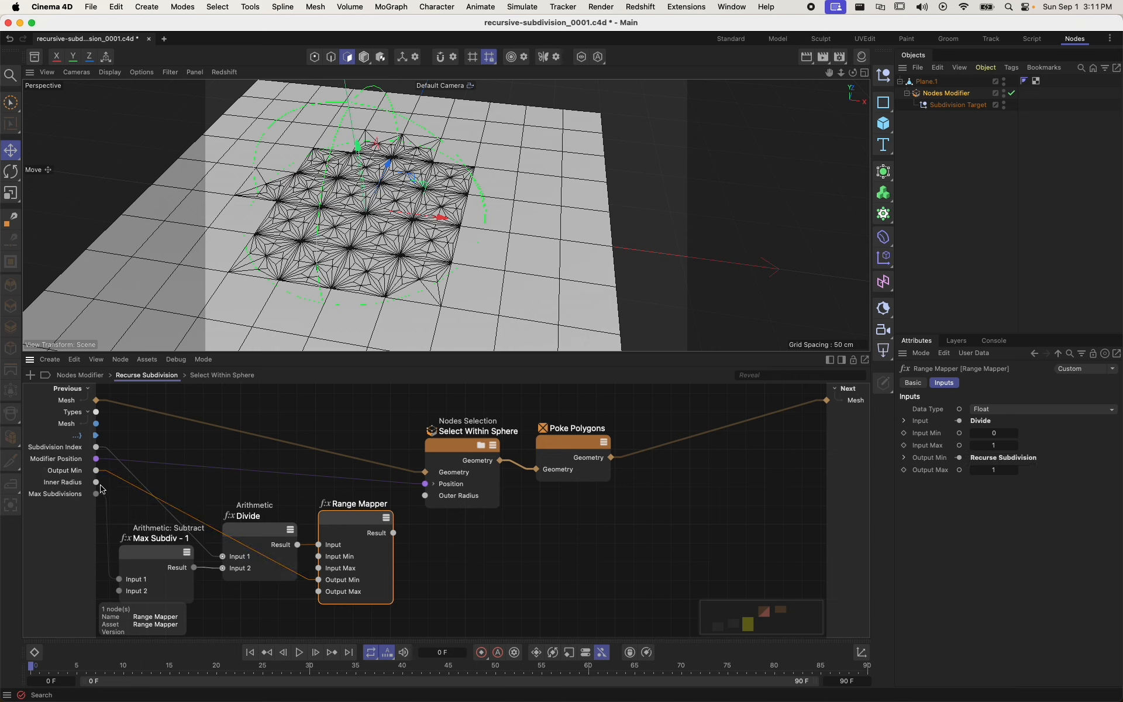
drag(96, 482, 319, 591)
drag(394, 533, 425, 496)
click(458, 583)
alt+middle_drag(457, 584, 516, 557)
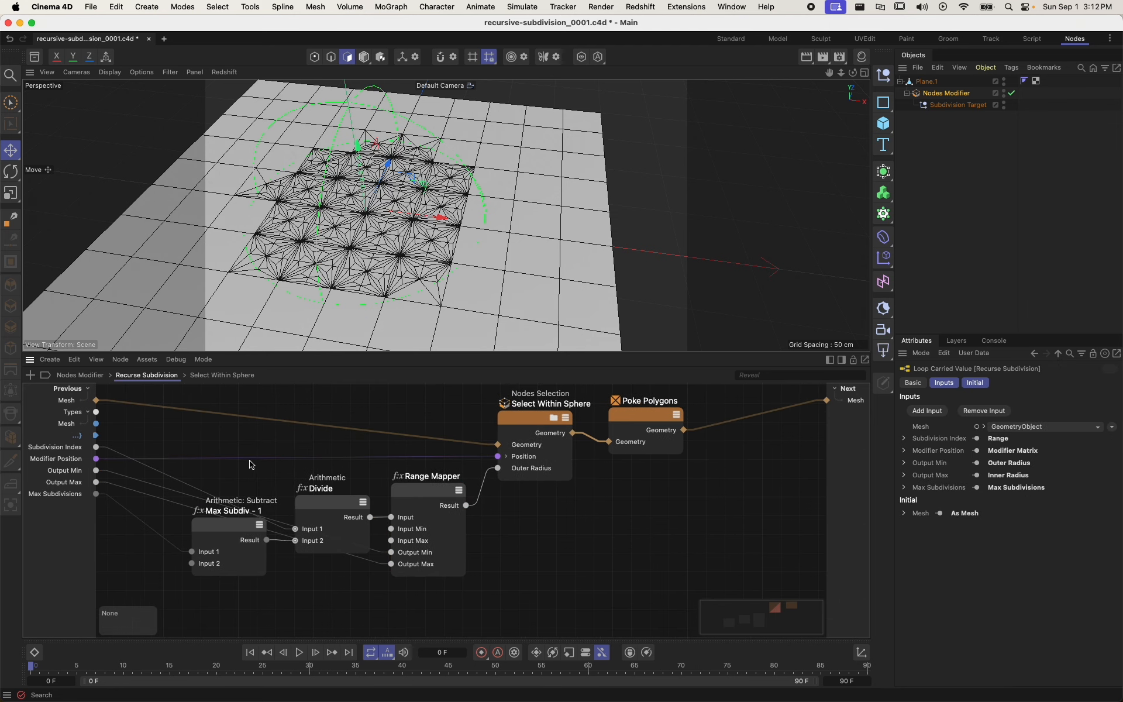
- Return to the Nodes Modifier level and set the modifier's Inner Radius to 30 cm
click(103, 377)
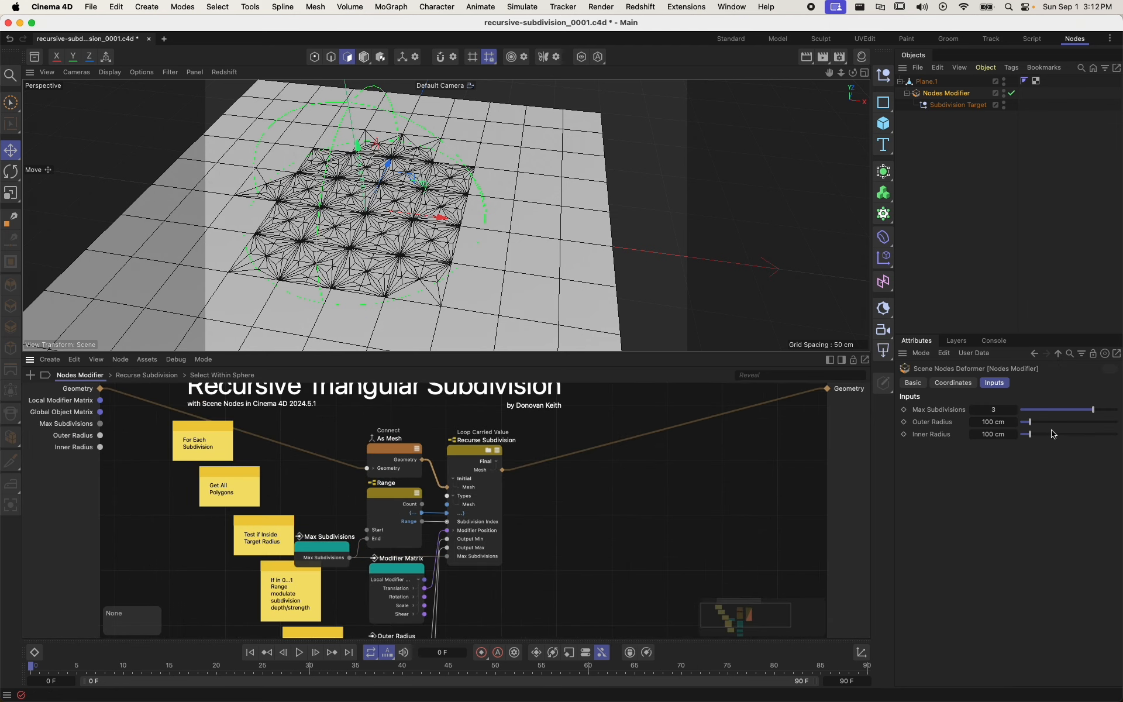
drag(1033, 441, 1025, 443)
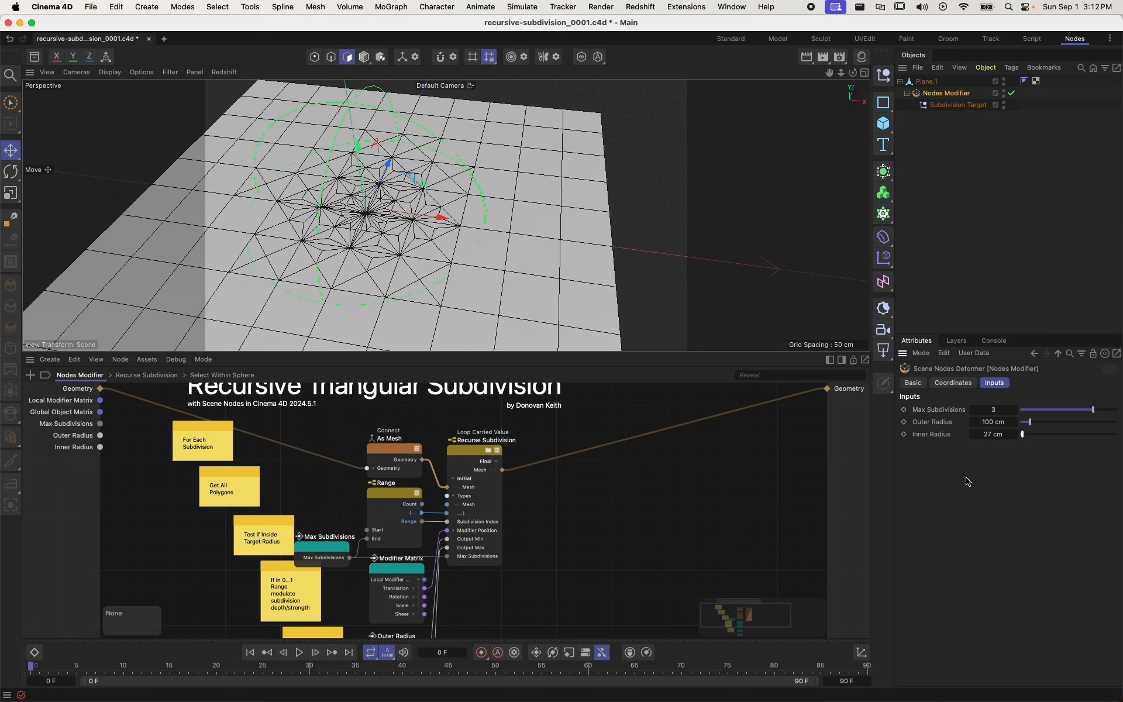
double_click(998, 435)
text(30)
key(Return)
- Set the slider maximum of both the Outer Radius and Inner Radius inputs to 500 cm in the Nodes Modifier's Resource Editor
scroll(638, 546, down, 3)
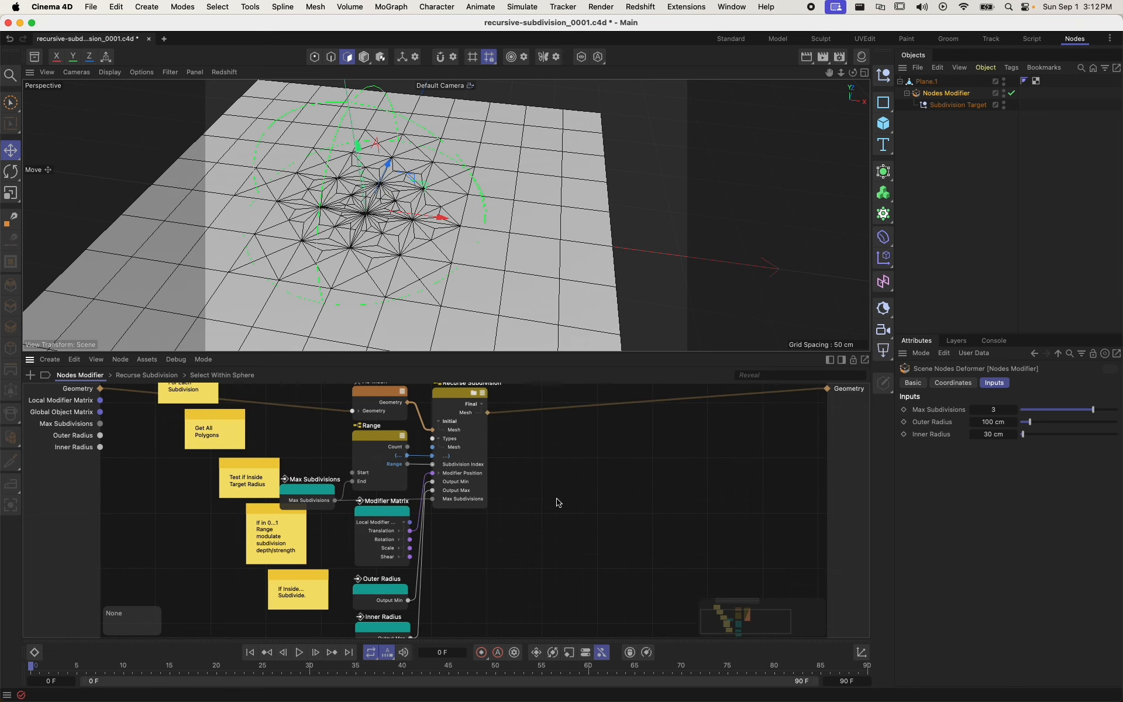
scroll(558, 503, up, 2)
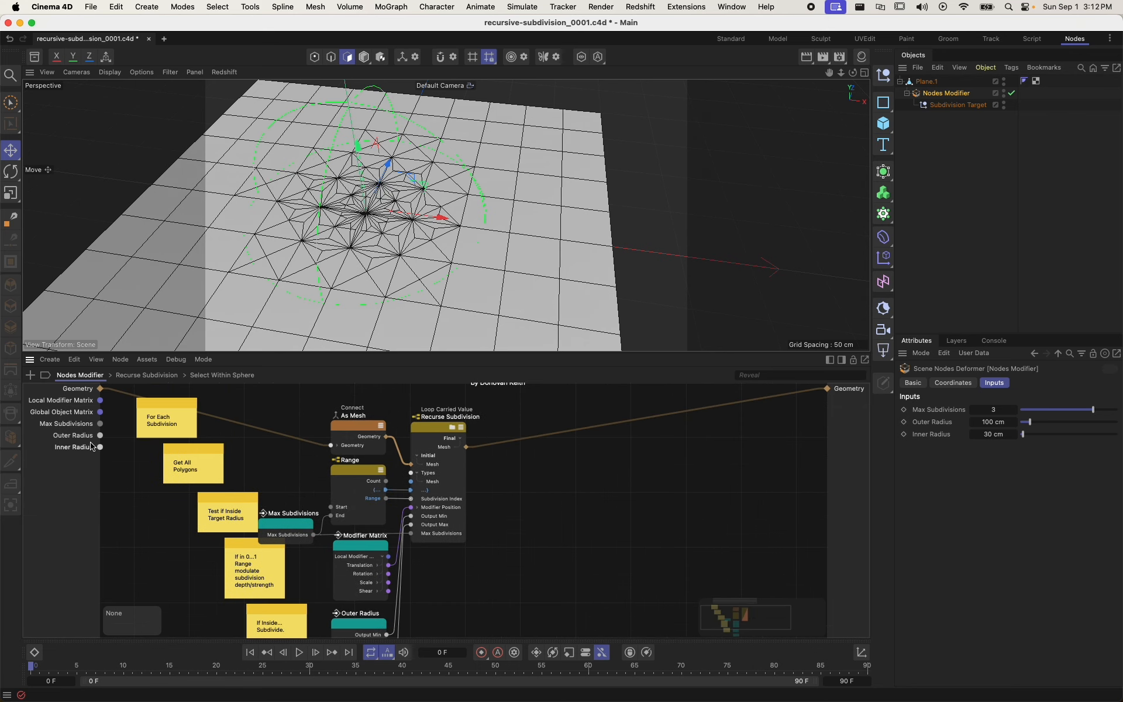
right_click(57, 467)
click(88, 554)
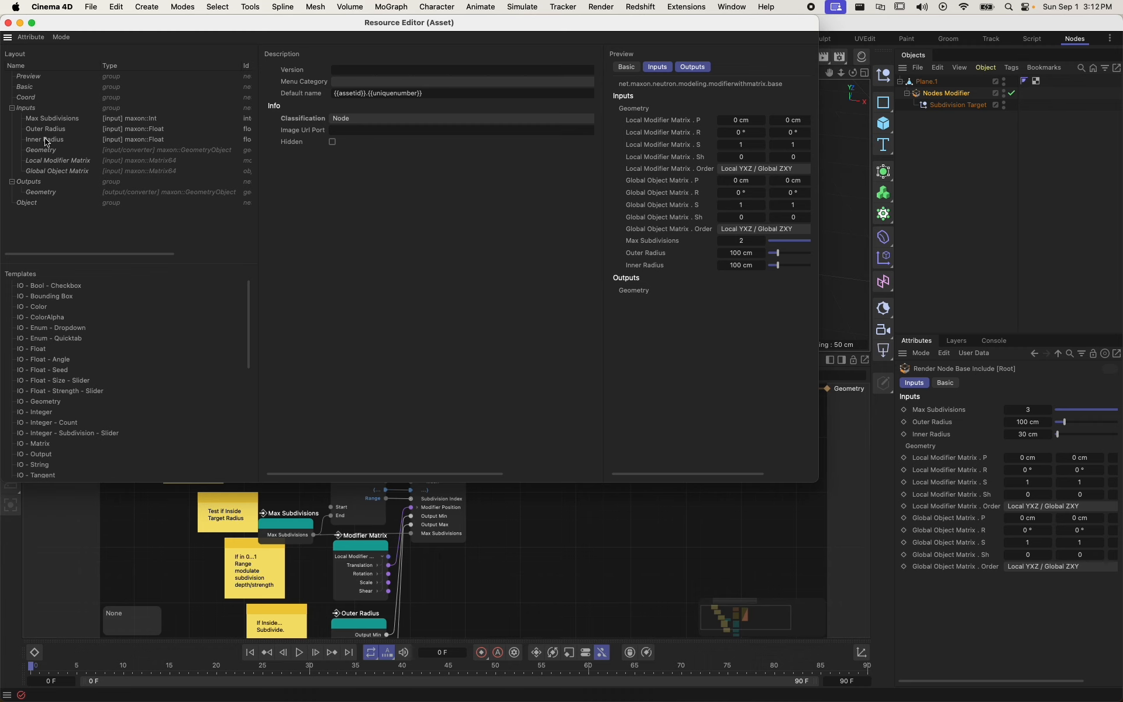
click(38, 132)
shift+click(38, 137)
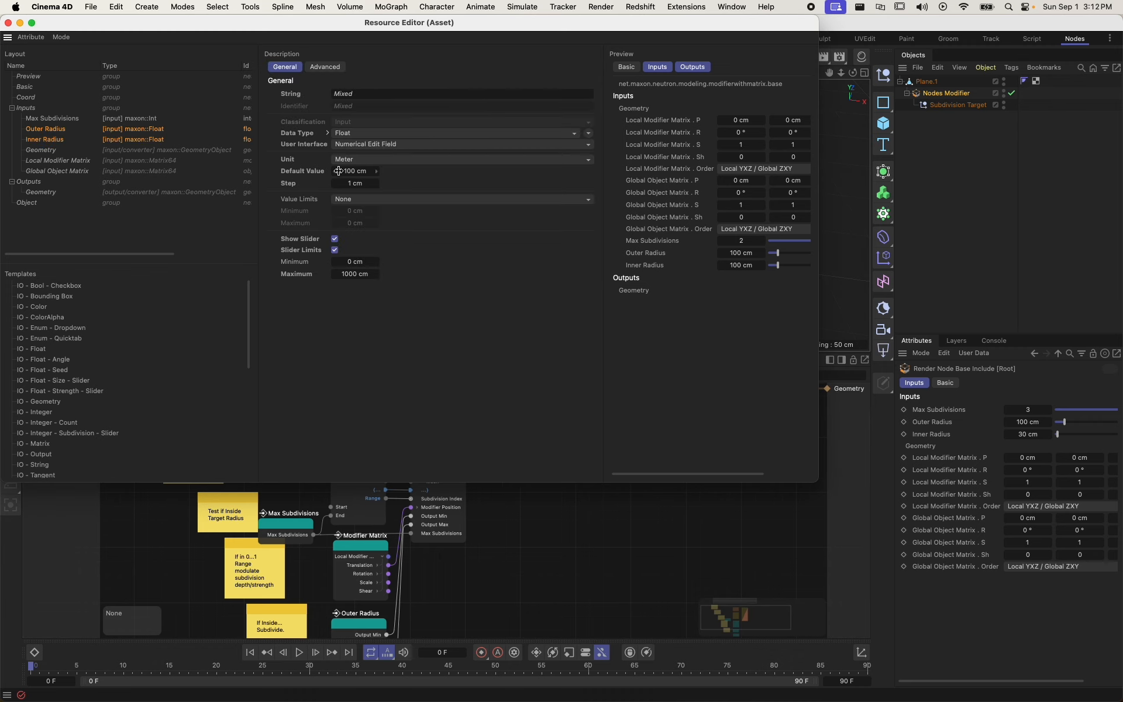
click(348, 277)
text(500)
key(Return)
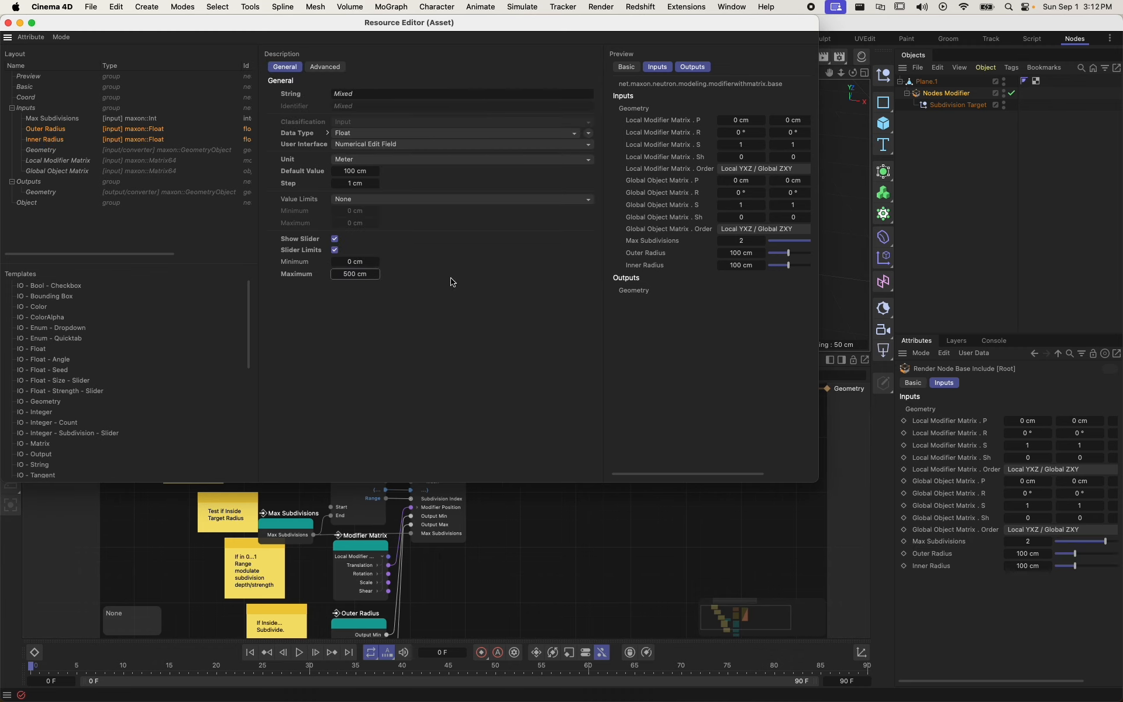
- Move the Max Subdivisions, Outer Radius and Inner Radius inputs into the Object group of the Resource Editor layout
shift+click(45, 121)
drag(38, 127, 40, 205)
click(65, 225)
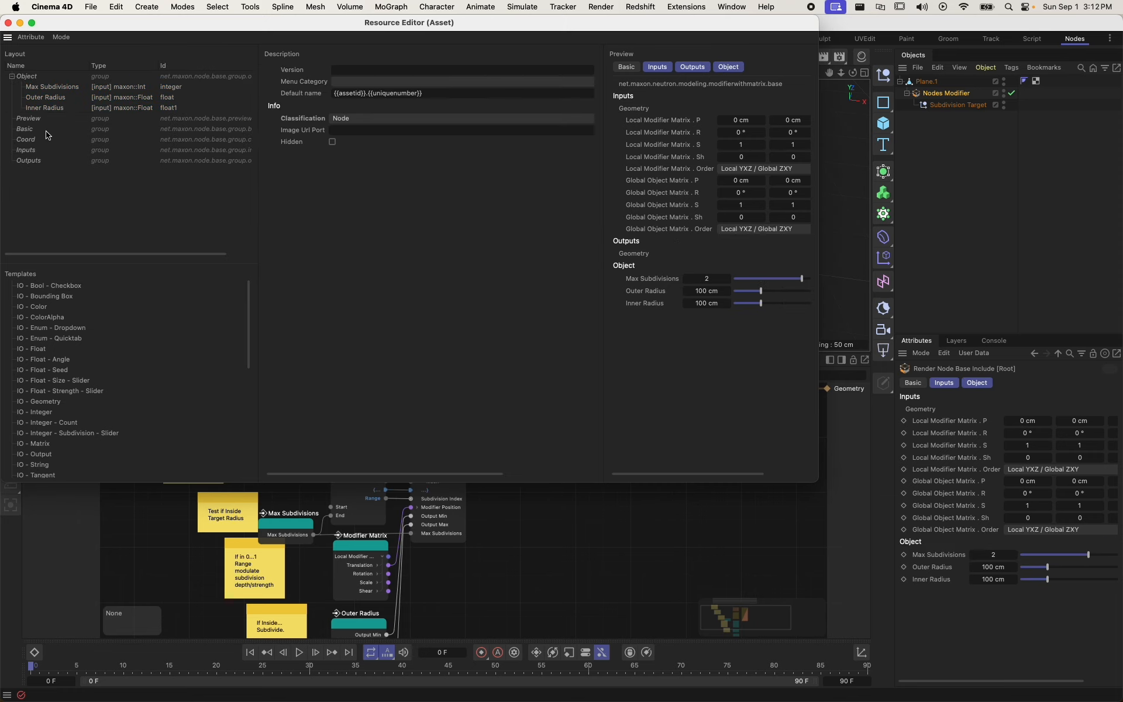
click(46, 110)
click(50, 99)
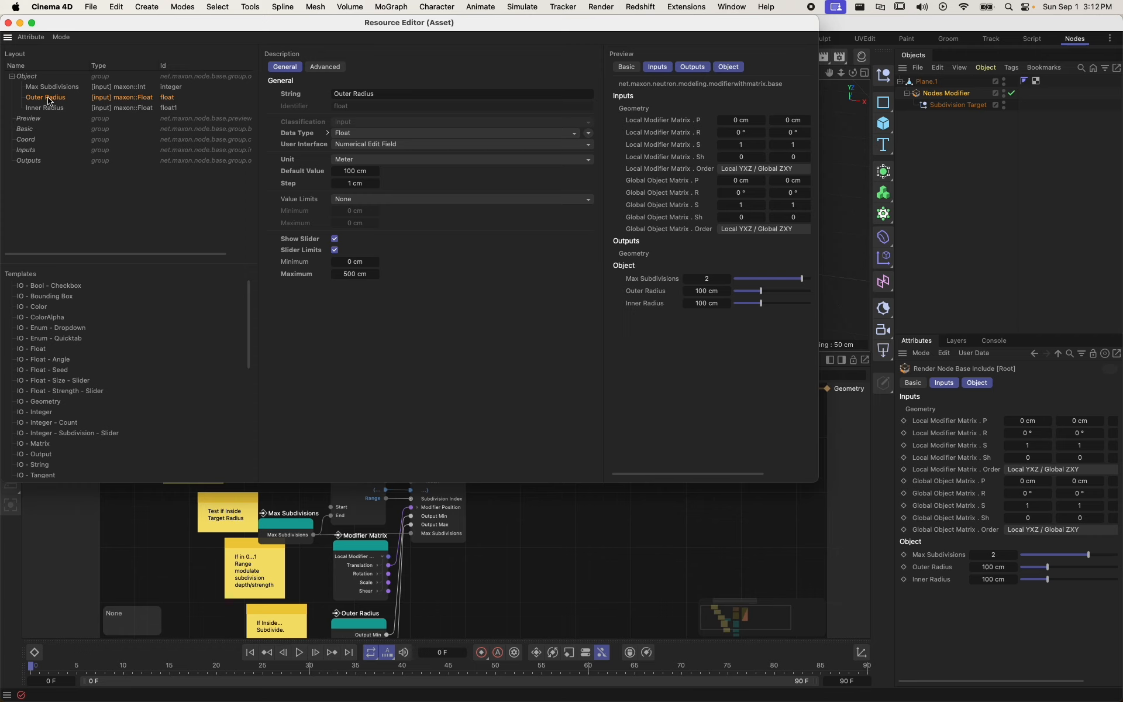
click(362, 171)
text(0)
key(Return)
click(351, 170)
text(20100)
key(Return)
- Place the Inner Radius input above Outer Radius in the Object group and set its default value to 0 cm
drag(43, 108, 45, 92)
click(350, 172)
text(0)
key(Return)
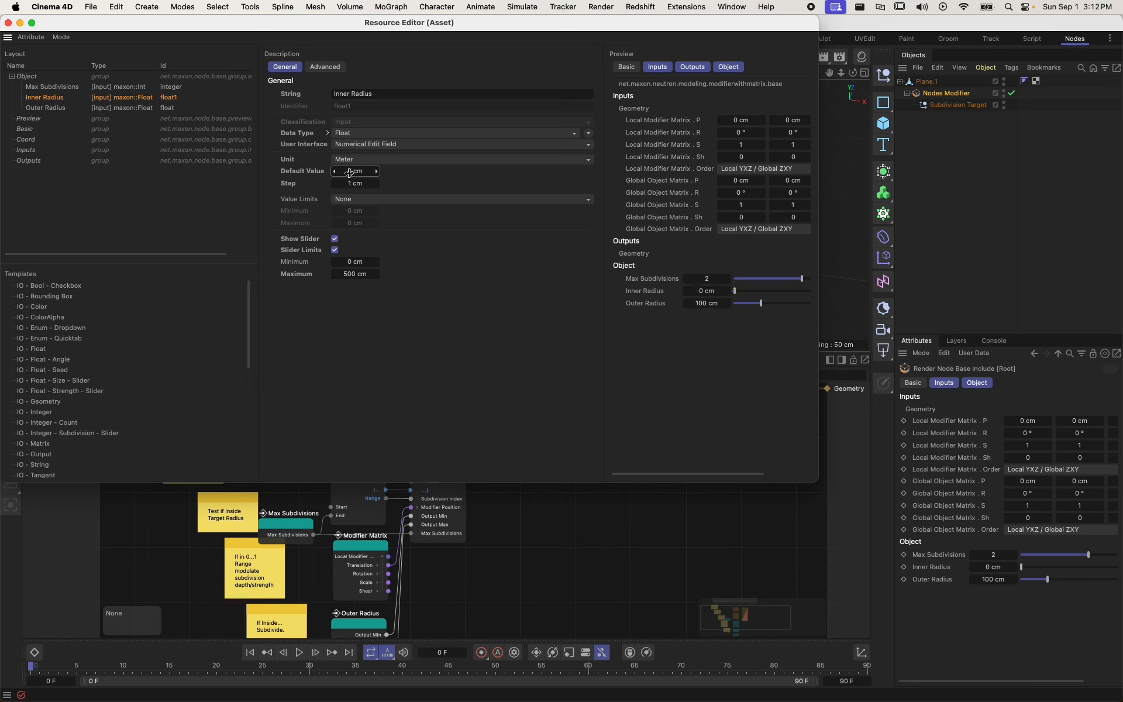
- Set the Max Subdivisions default value to 3, preview only the Object parameters, and close the Resource Editor
click(67, 88)
click(355, 170)
text(3)
key(Return)
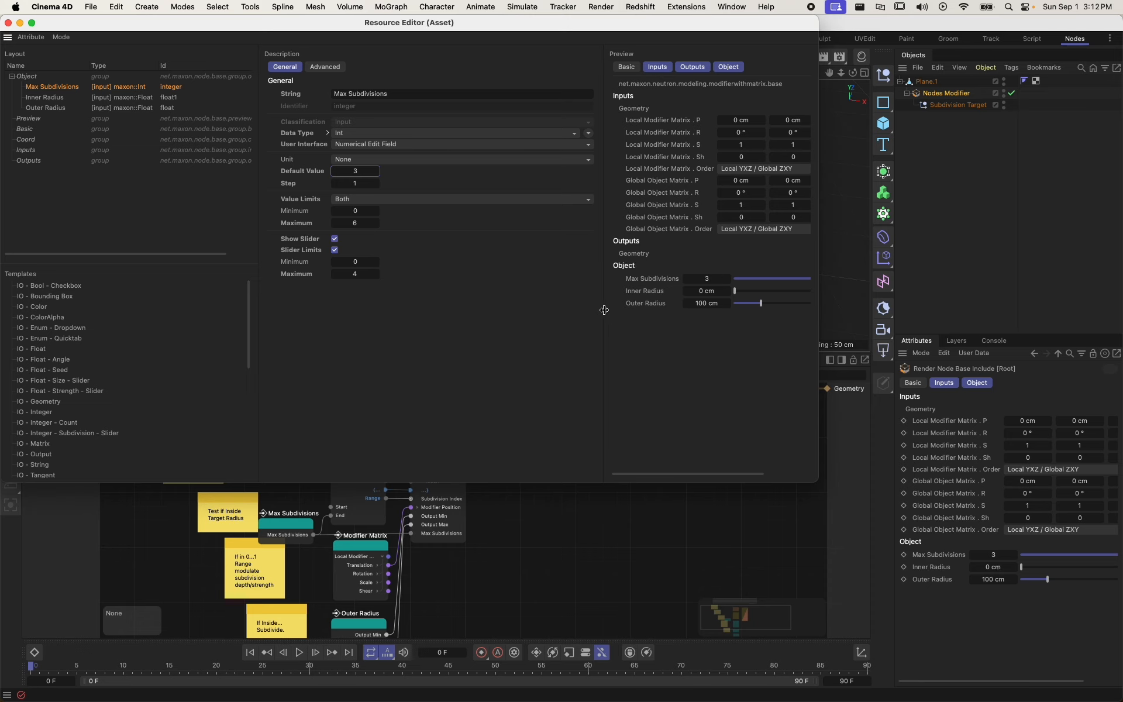
drag(604, 310, 483, 310)
click(608, 66)
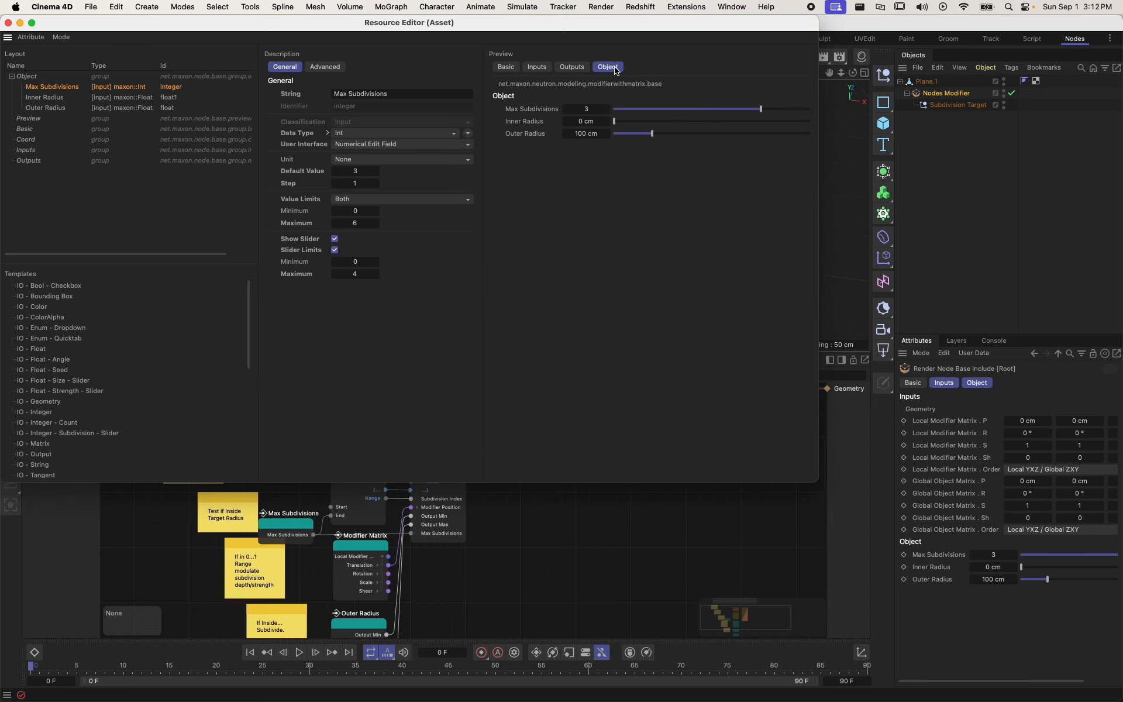
click(376, 276)
click(8, 24)
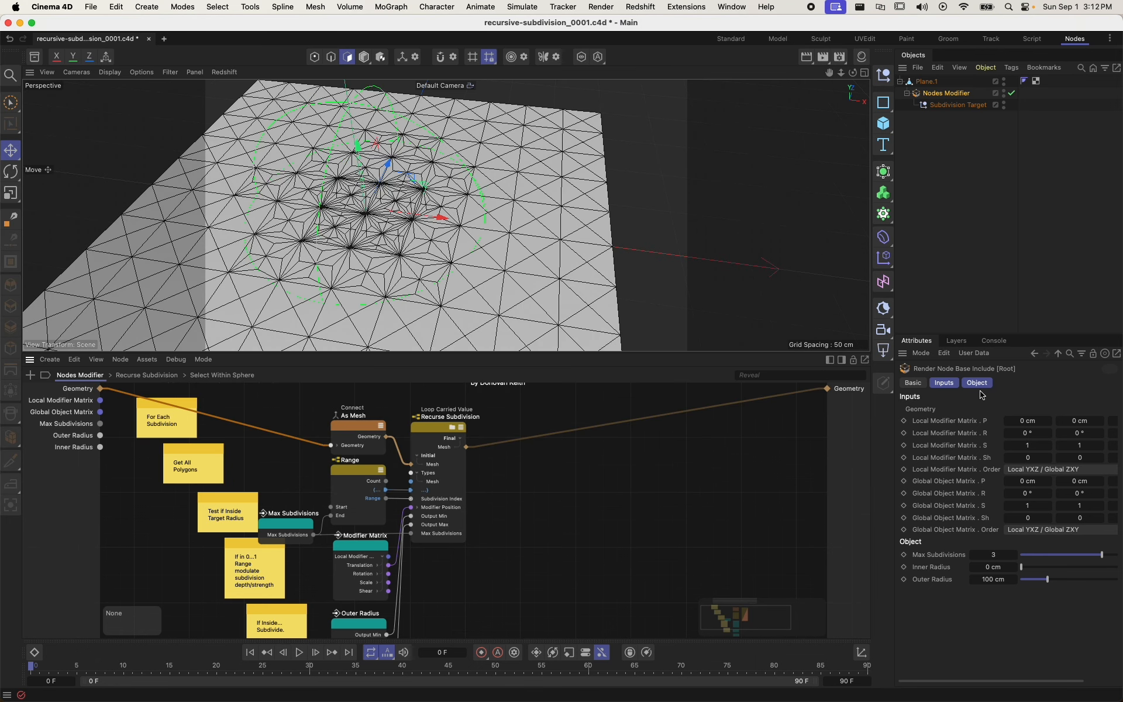
- Shift the Nodes Modifier along its X axis over the plane and delete its child Subdivision Target null
click(604, 525)
key(h)
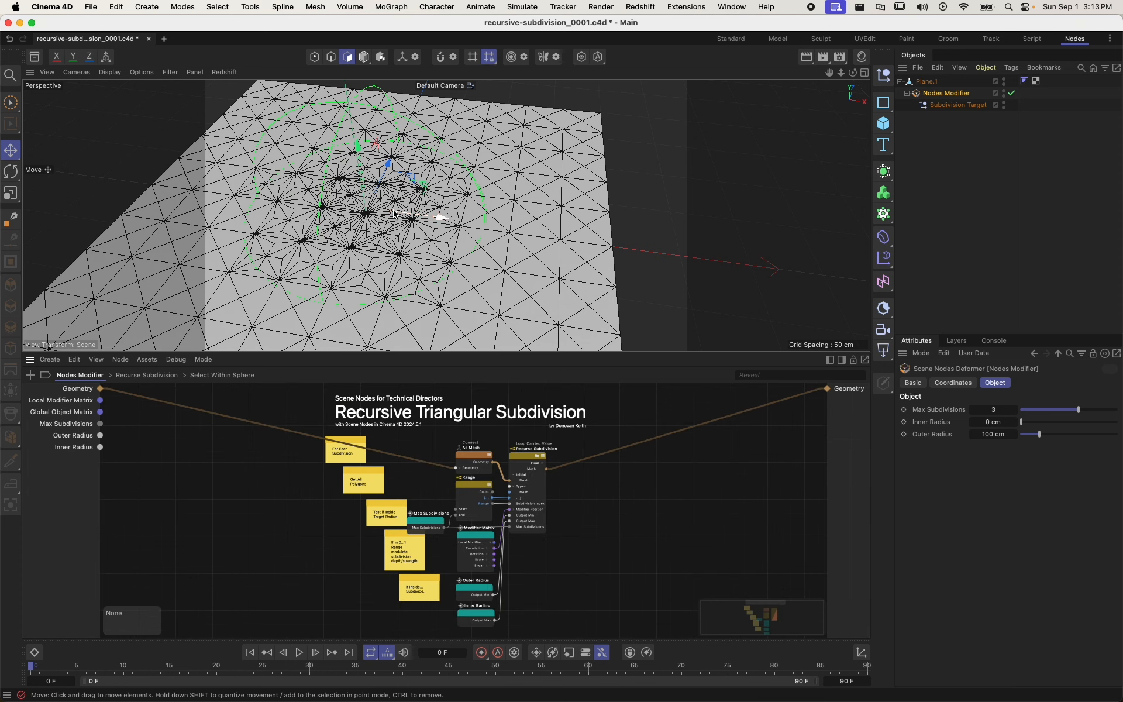
drag(442, 218, 351, 216)
click(960, 105)
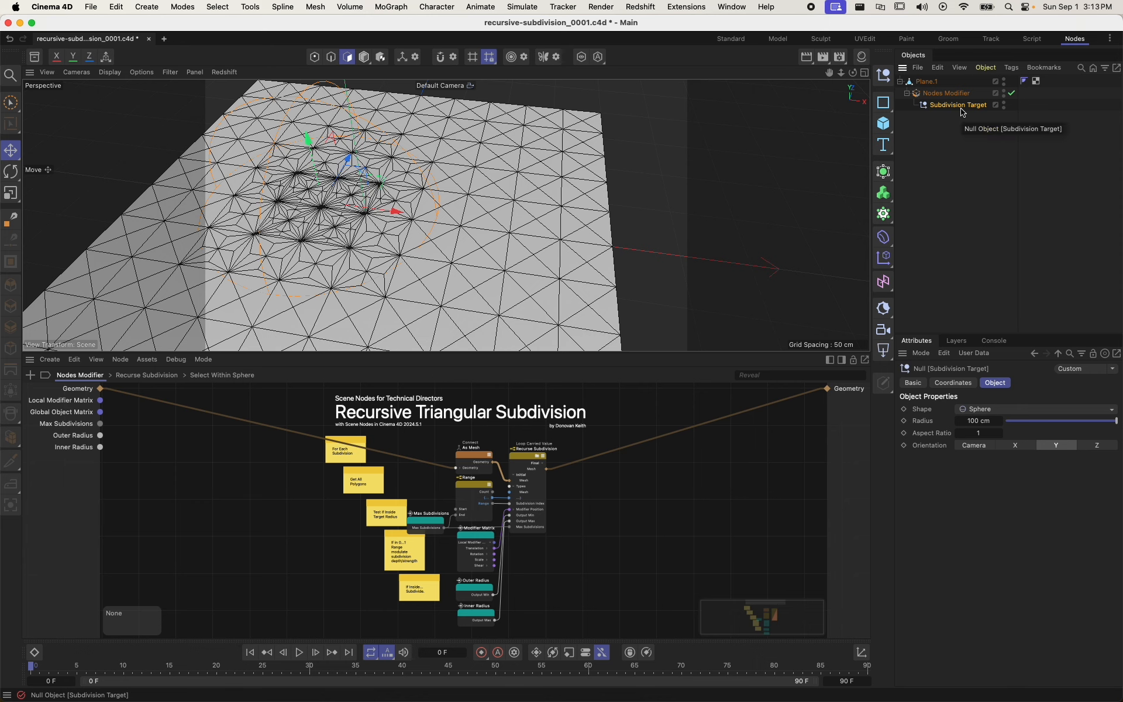
key(Delete)
- Rename the Nodes Modifier object as Recursive Triangular Subdivision
click(948, 93)
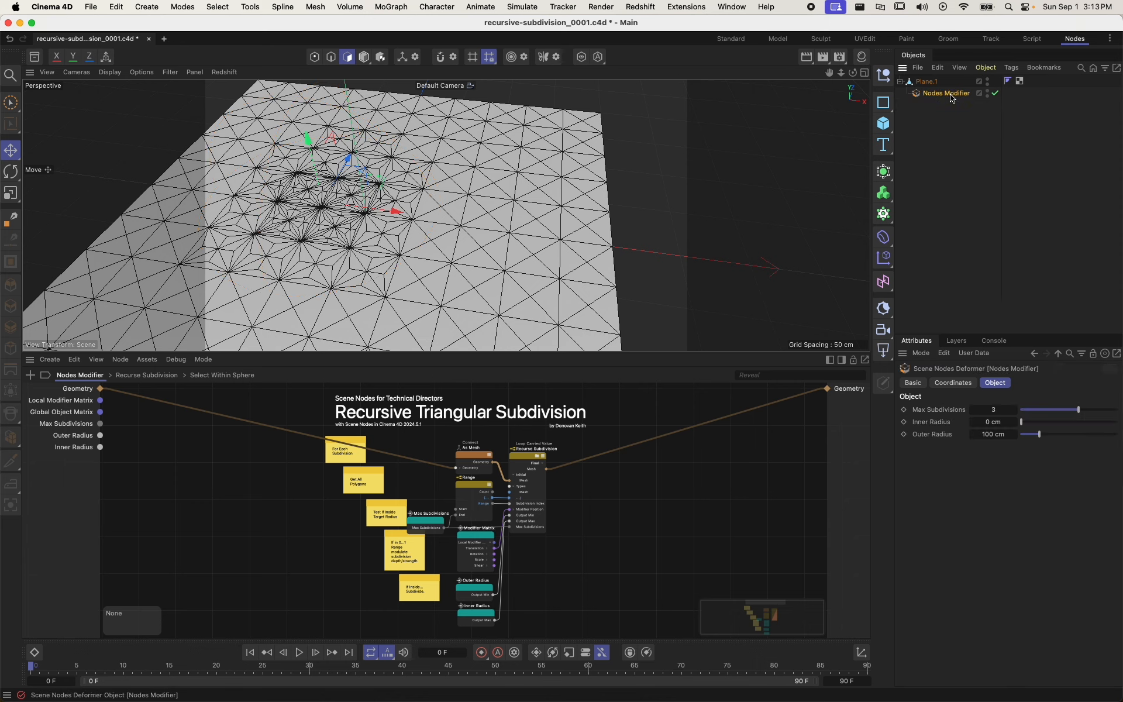
double_click(952, 94)
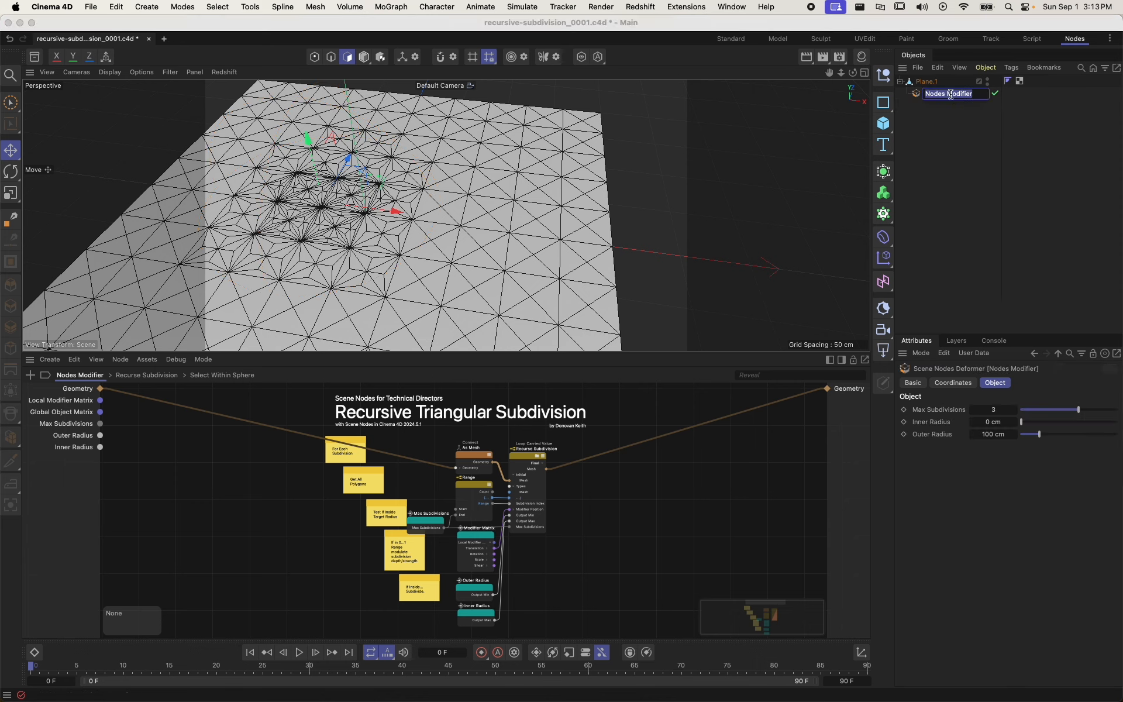
text(Ra)
text(gular Subdivision)
key(Return)
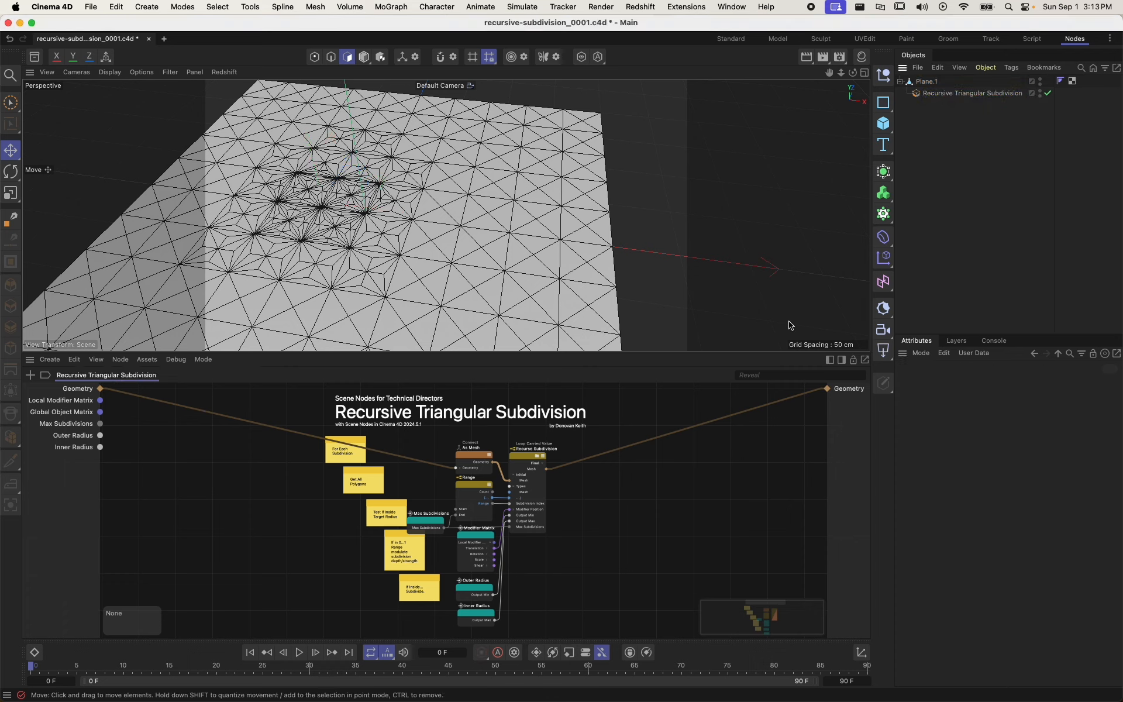
- Move the Recursive Triangular Subdivision modifier back toward the plane's centre, undoing one of the moves
middle_drag(686, 514, 639, 513)
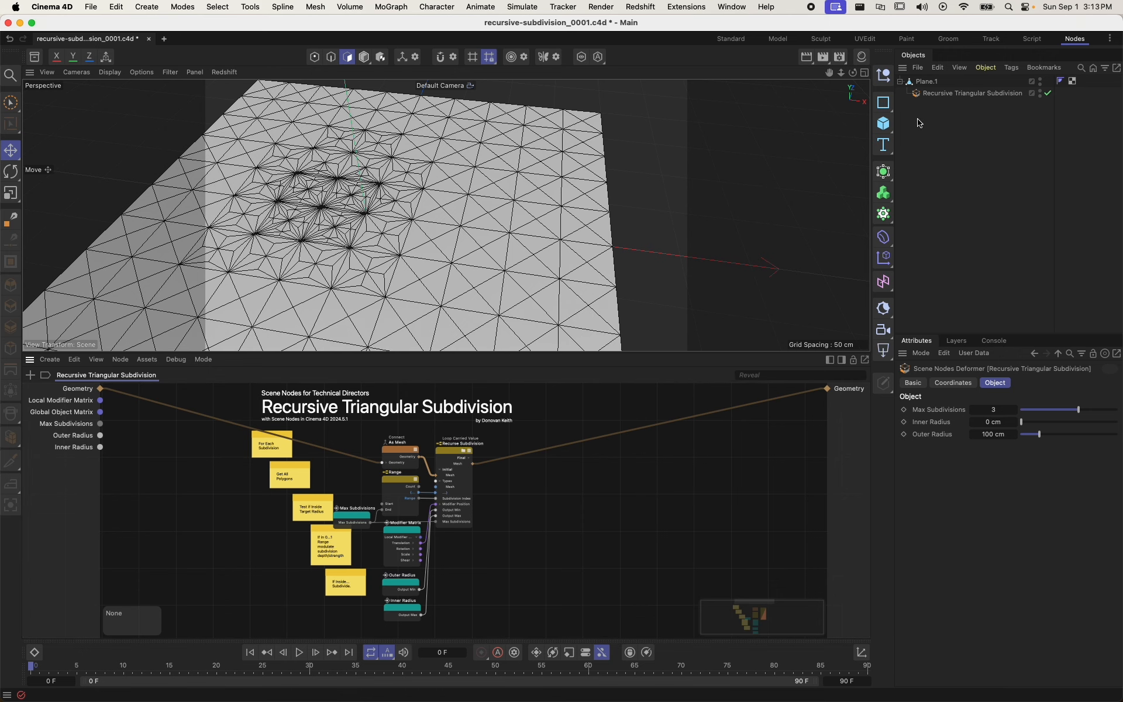
click(924, 95)
drag(396, 197, 486, 241)
scroll(403, 208, up, 3)
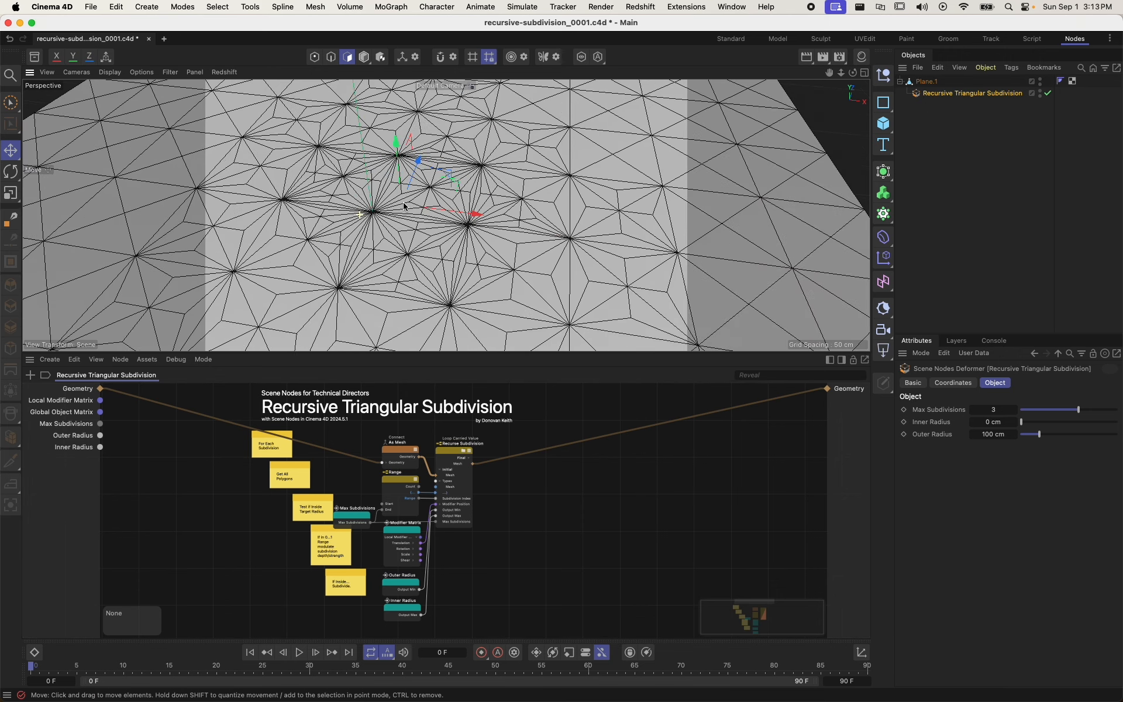
scroll(462, 243, up, 3)
scroll(465, 270, down, 5)
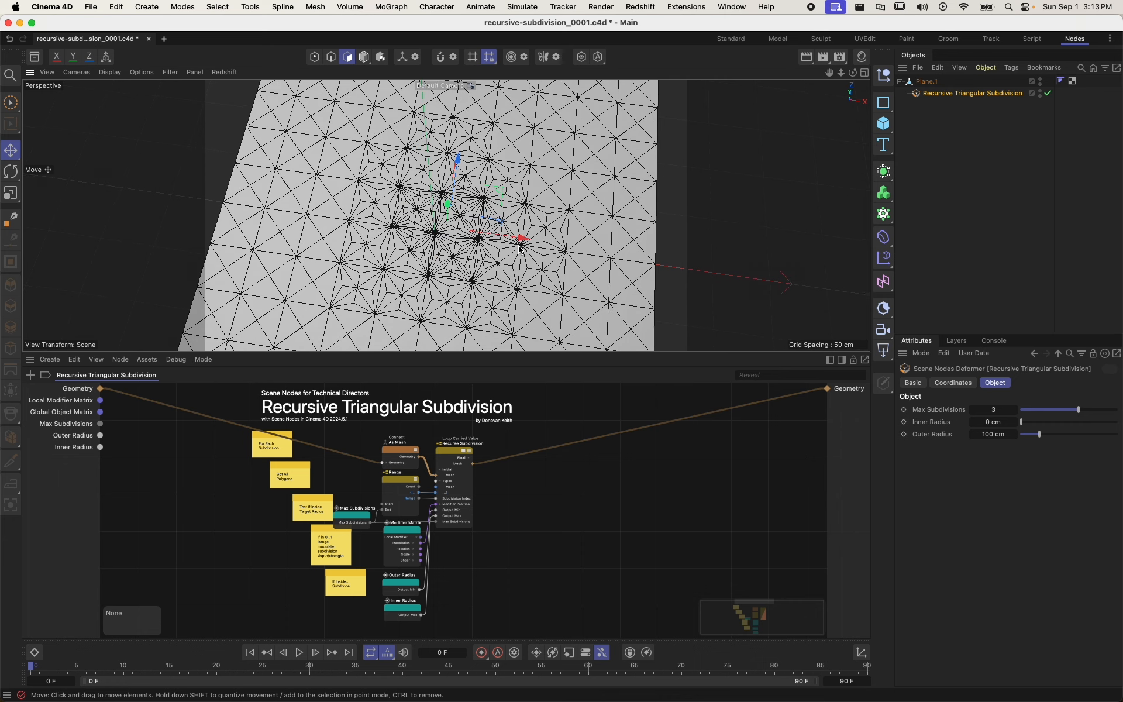
drag(520, 252, 585, 276)
key(super+z)
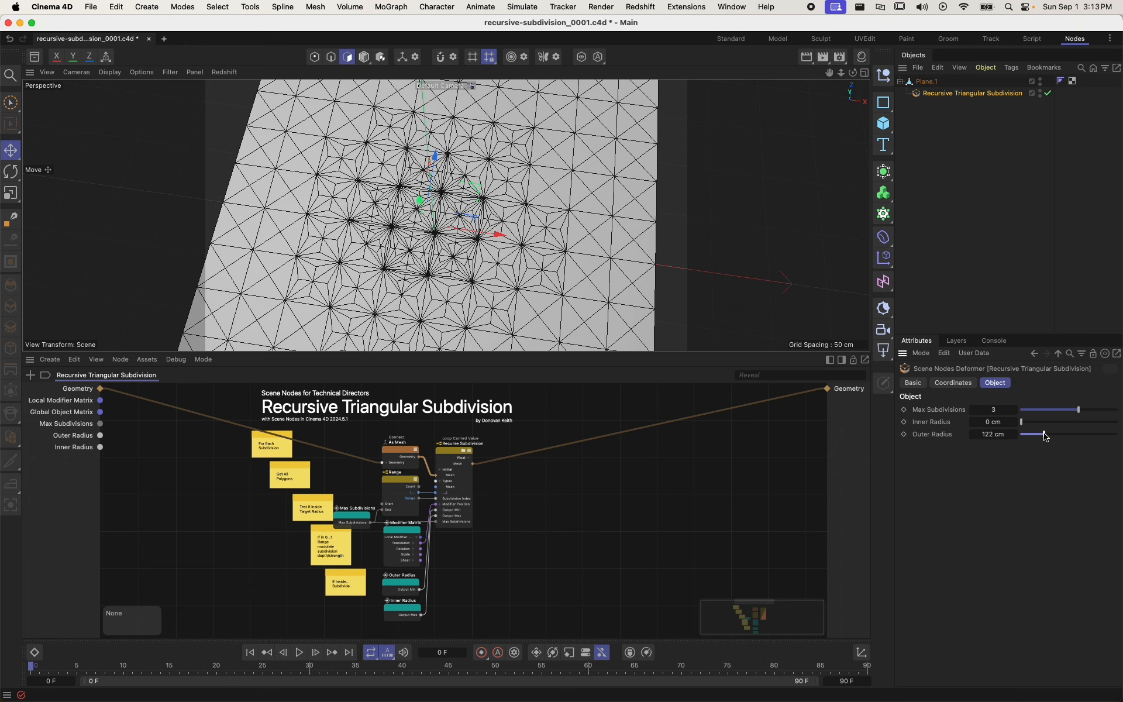
- Set the modifier's Inner Radius to 71 cm and its Outer Radius to 137 cm, and view the resulting mesh
drag(1026, 421, 1026, 422)
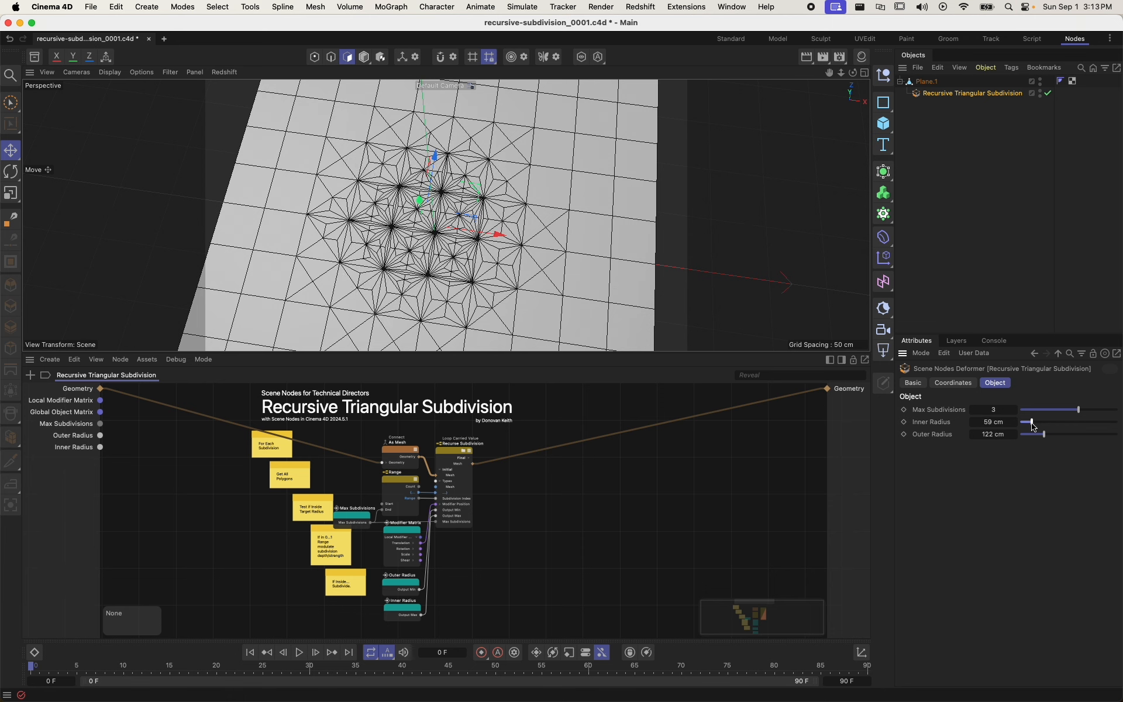
drag(471, 186, 497, 179)
alt+drag(452, 252, 507, 276)
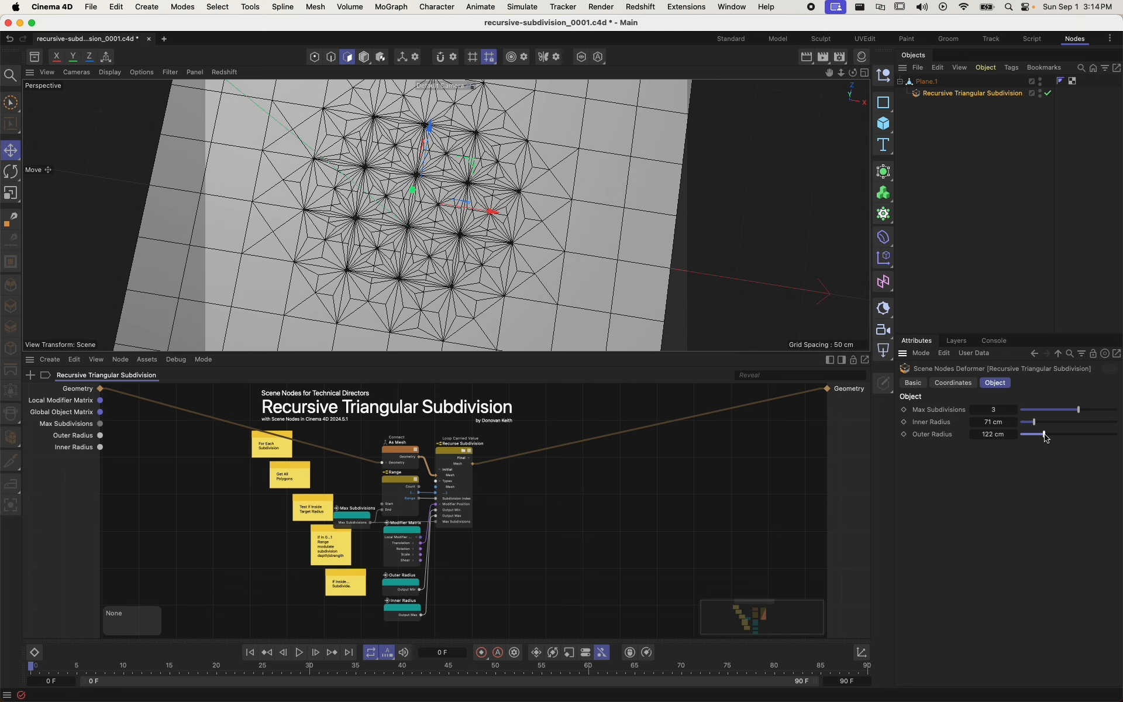
drag(1045, 434, 1047, 434)
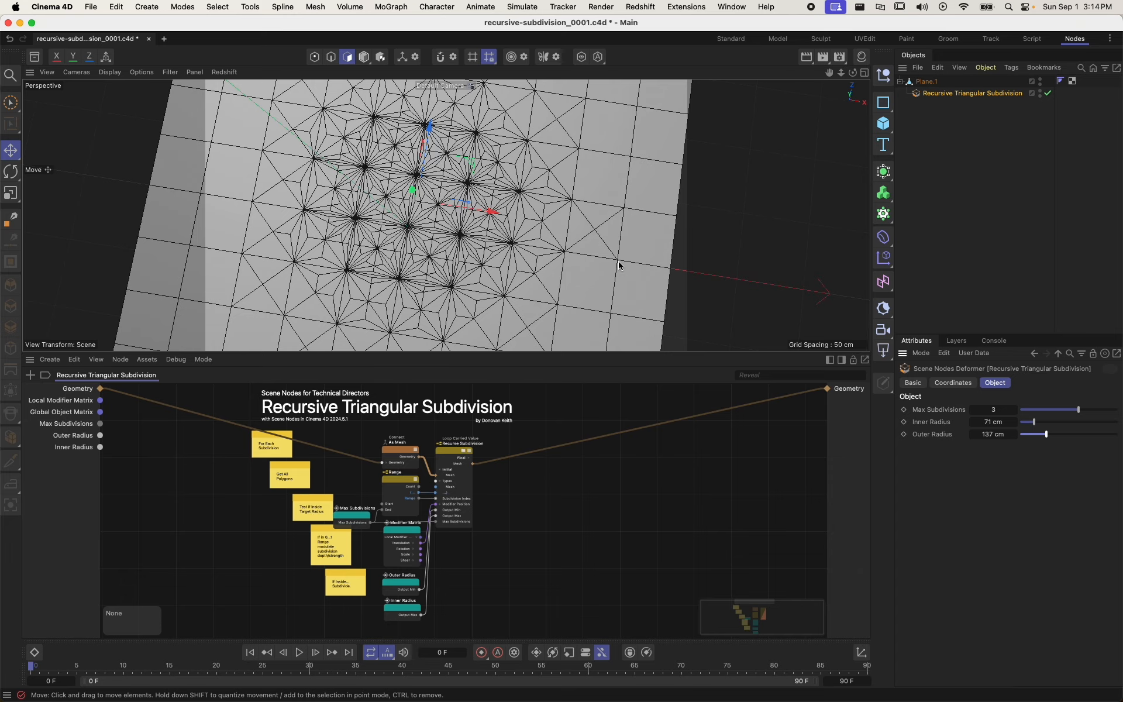
alt+drag(565, 261, 531, 212)
scroll(566, 255, down, 5)
alt+middle_drag(559, 228, 502, 274)
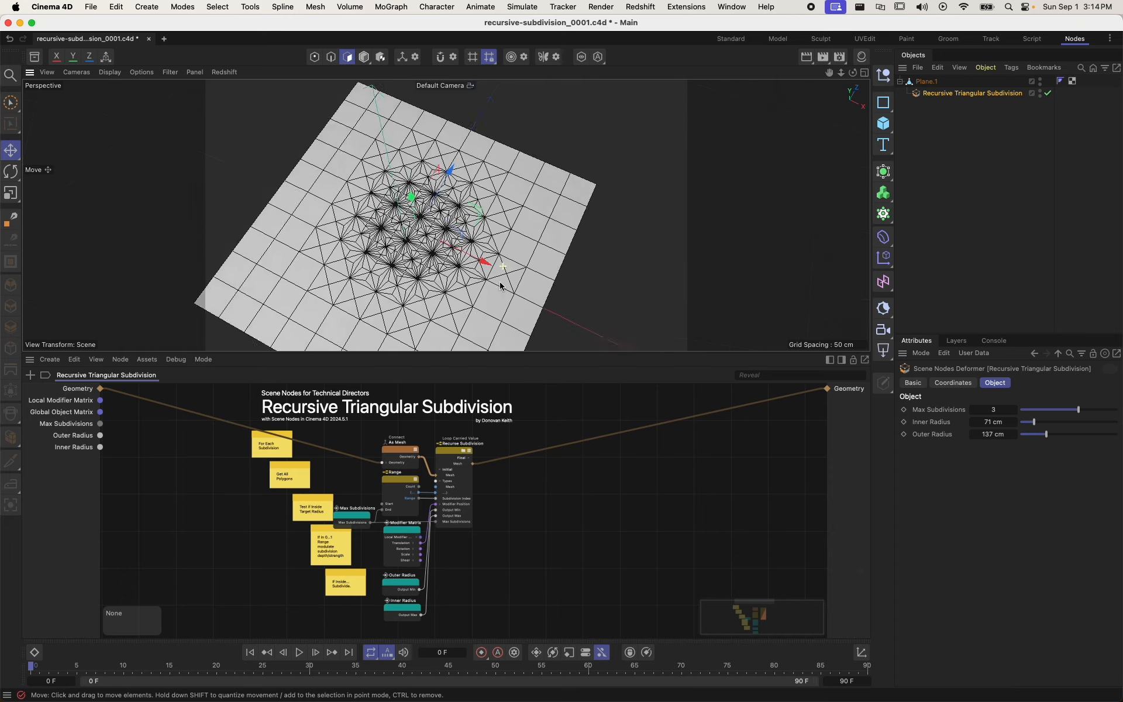
scroll(508, 253, up, 3)
mouse_move(477, 273)
alt+mouse_down()
mouse_move(476, 282)
mouse_move(456, 268)
mouse_move(476, 251)
mouse_move(497, 256)
mouse_move(471, 258)
mouse_move(496, 271)
mouse_move(482, 269)
alt+mouse_up()
scroll(476, 263, down, 4)
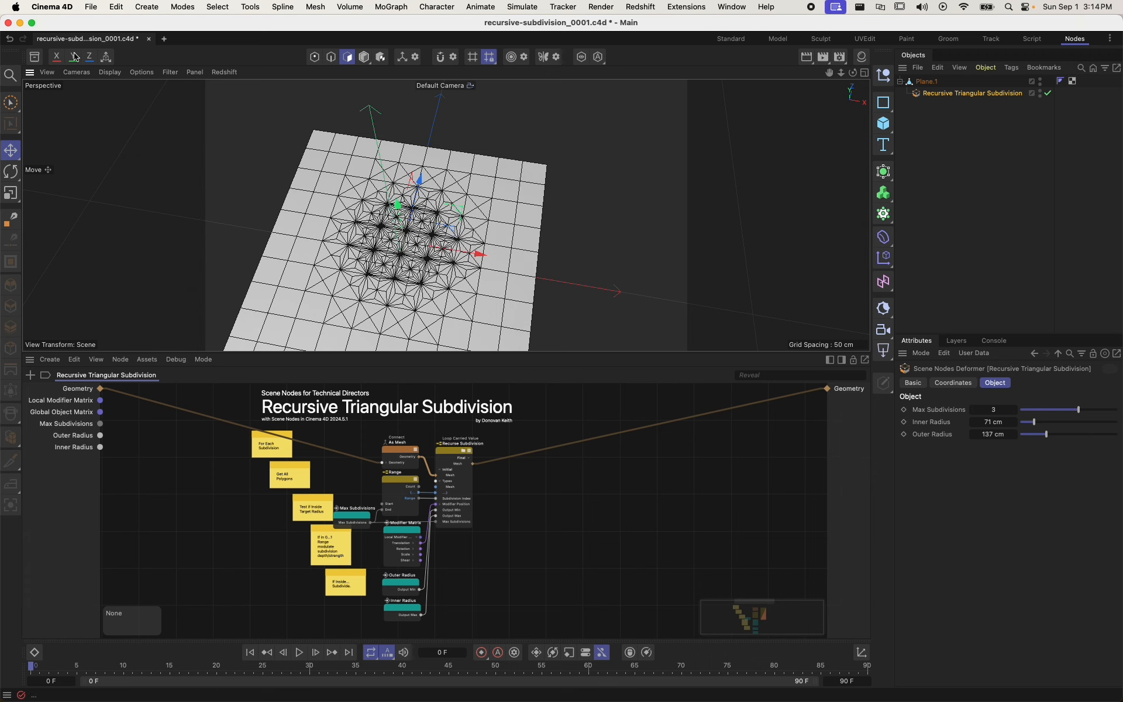
- Switch to Model mode and scale the Recursive Triangular Subdivision modifier up uniformly
click(10, 194)
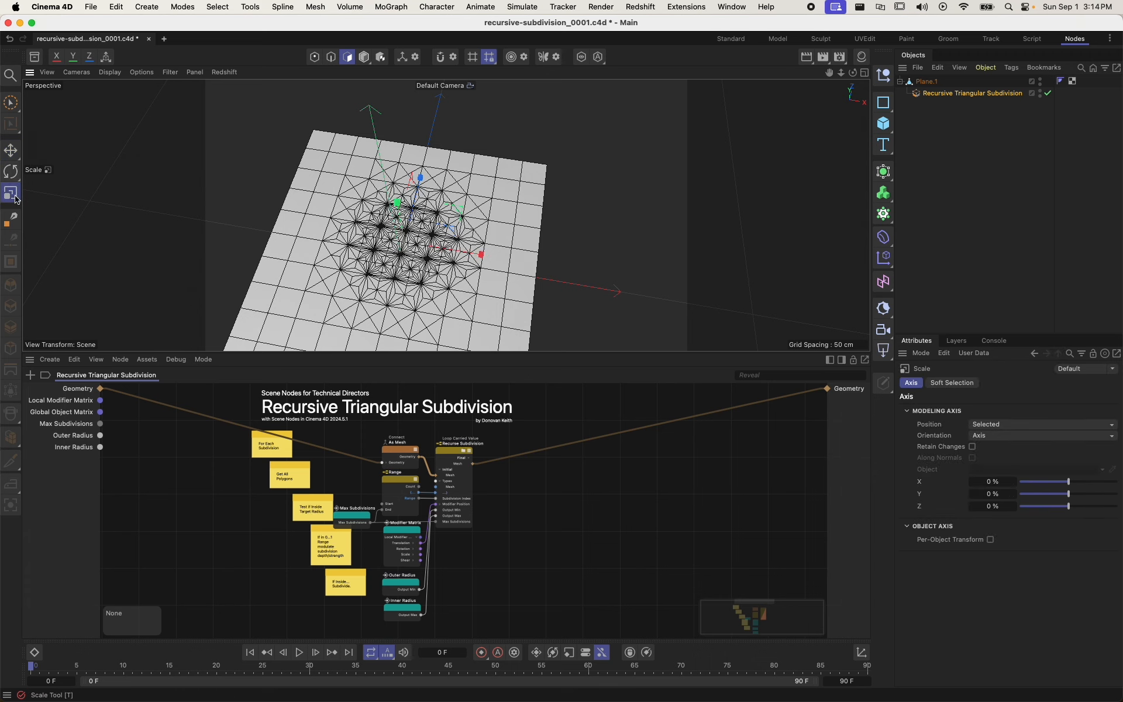
click(361, 59)
drag(284, 185, 626, 240)
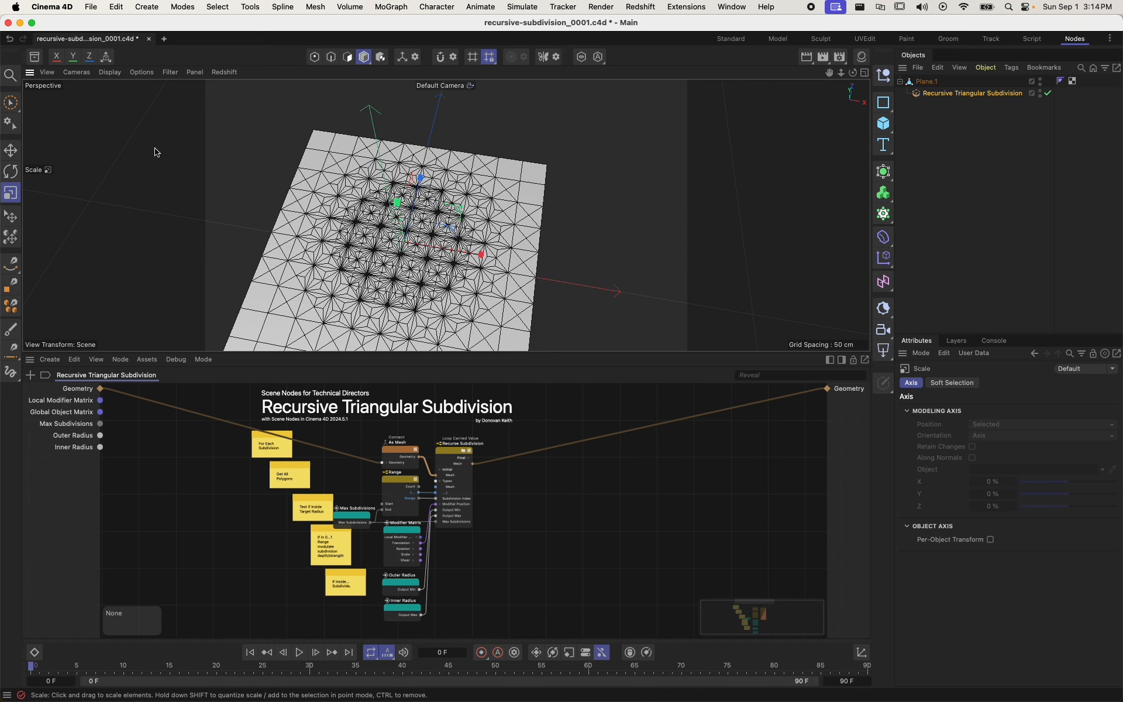
- Set the modifier's Max Subdivisions to 4, Inner Radius to 38 cm and Outer Radius to 248 cm
click(11, 152)
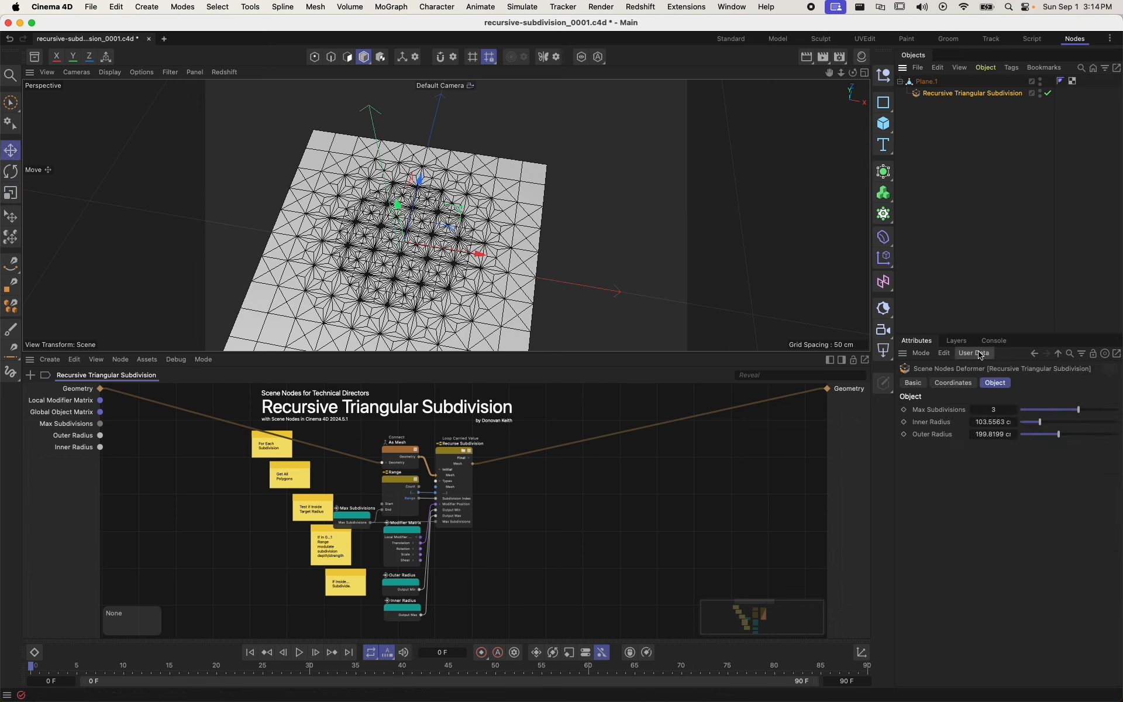
drag(1045, 426, 1035, 424)
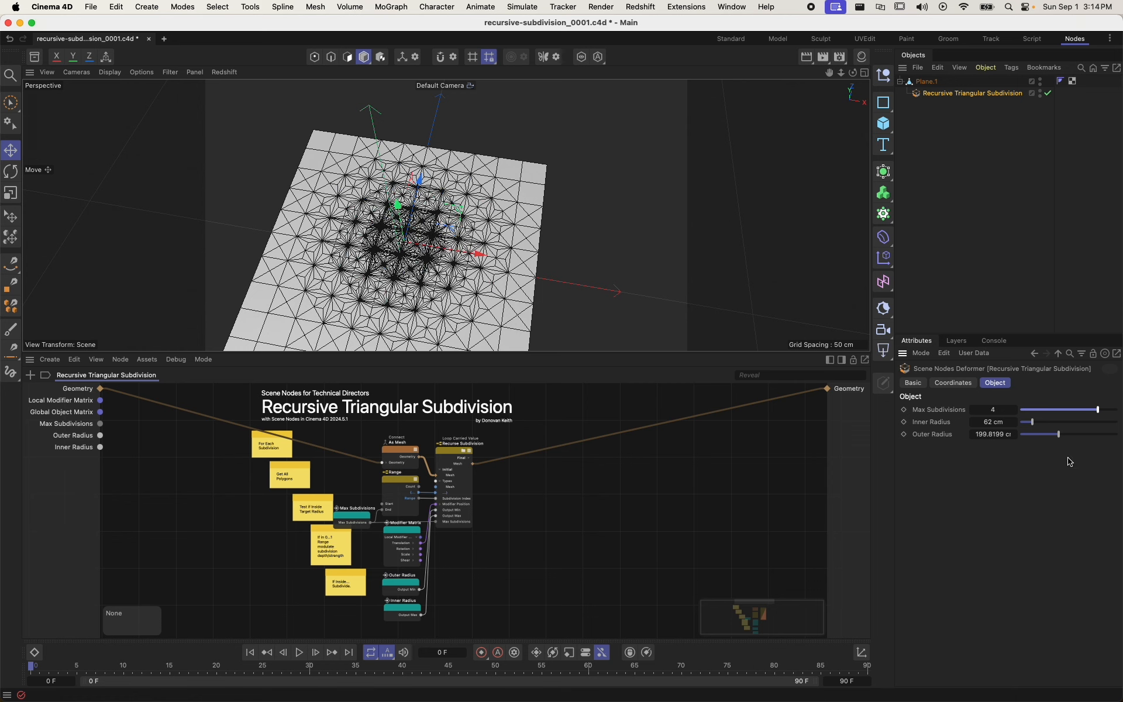
drag(1062, 439, 1028, 424)
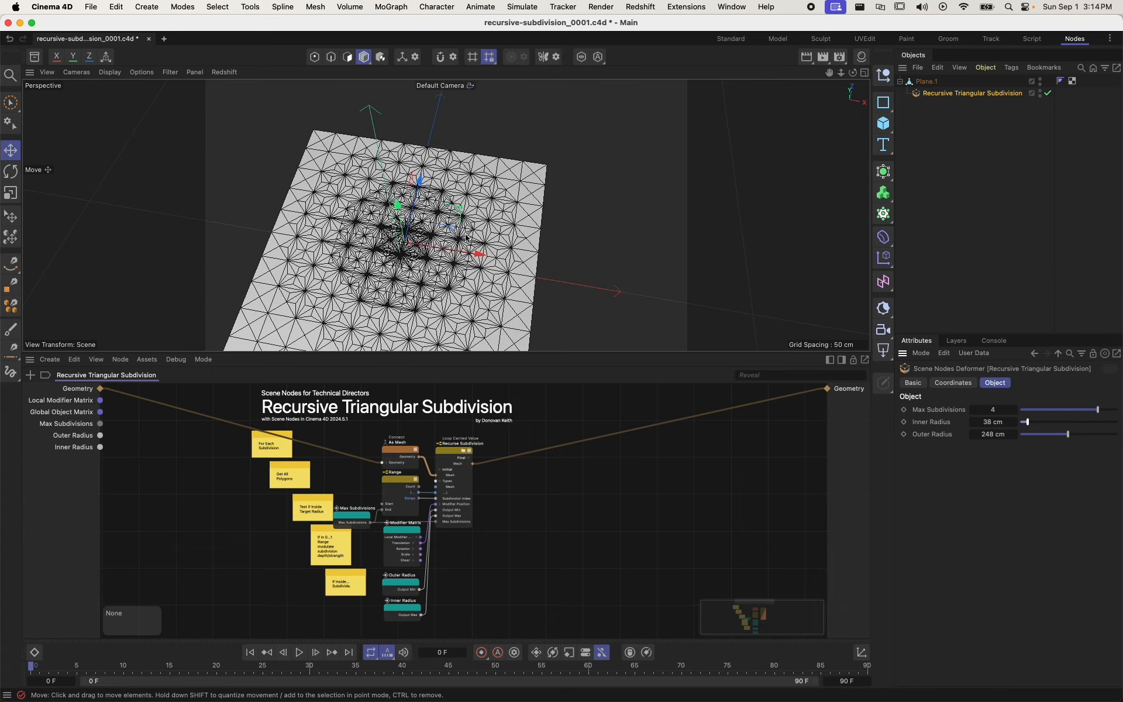
click(884, 145)
click(976, 151)
alt+drag(486, 201, 367, 198)
alt+right_drag(367, 199, 435, 213)
alt+drag(435, 216, 472, 220)
alt+right_drag(472, 220, 448, 264)
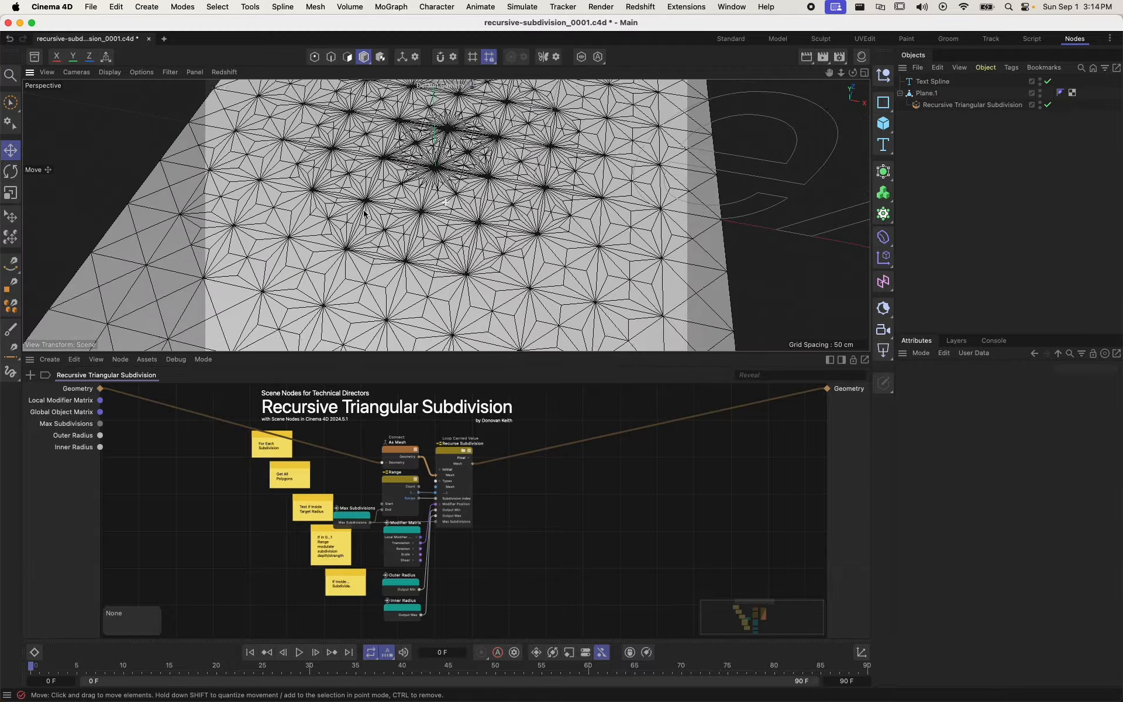
alt+drag(420, 204, 431, 191)
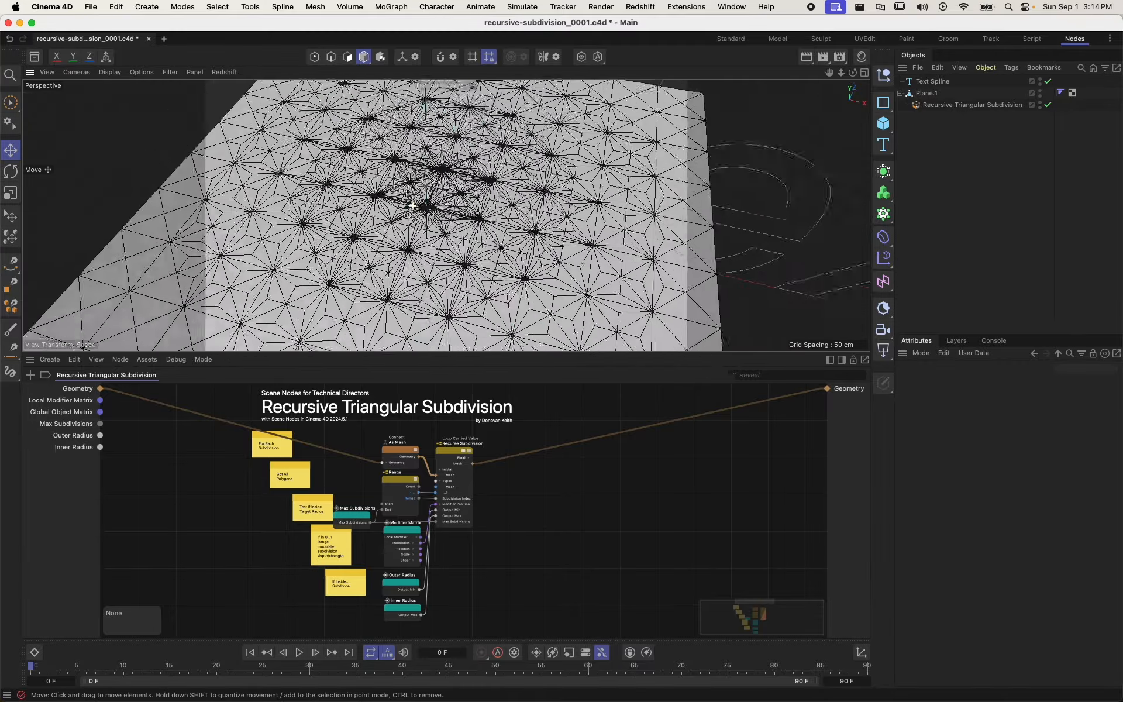
alt+right_drag(431, 191, 437, 197)
alt+middle_drag(438, 197, 410, 199)
click(931, 82)
key(Delete)
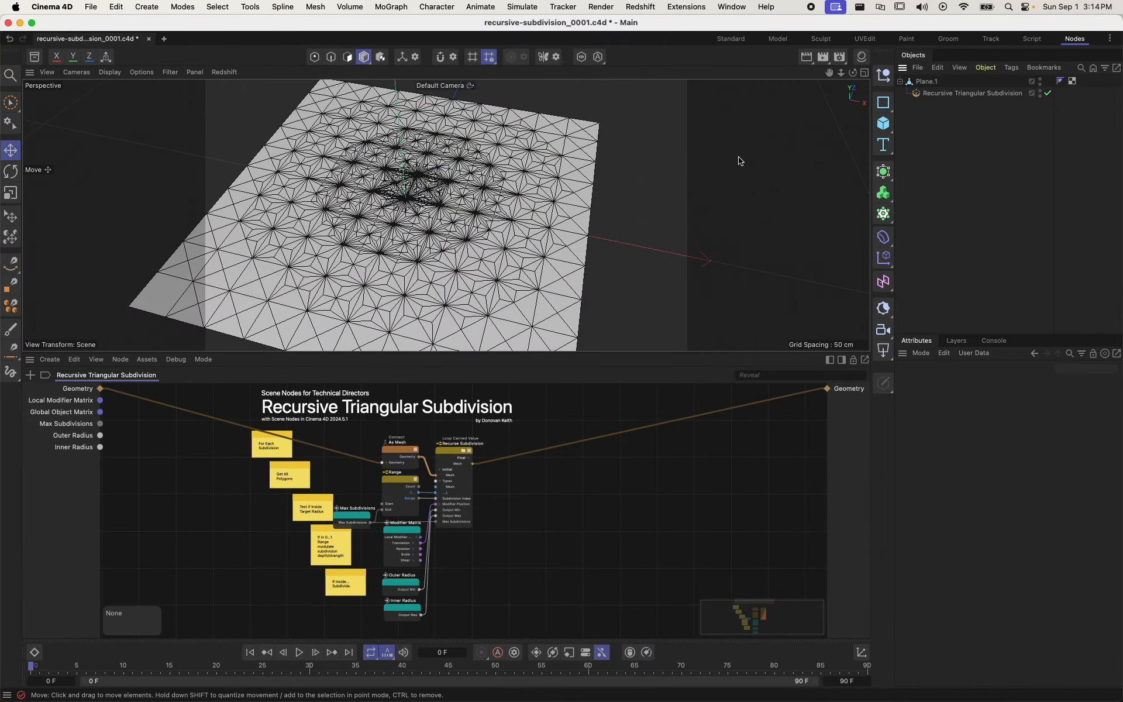
- Insert a Poke Polygons node between Recurse Subdivision's Mesh output and the modifier's Geometry output
alt+drag(478, 196, 487, 153)
click(611, 471)
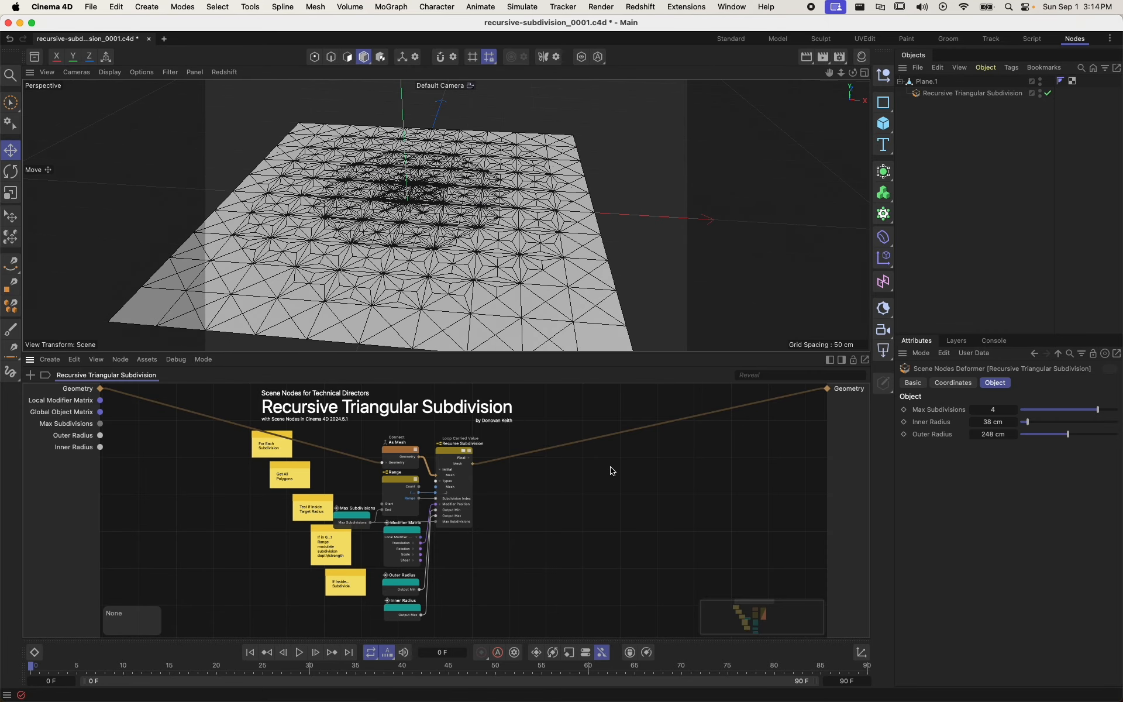
double_click(619, 501)
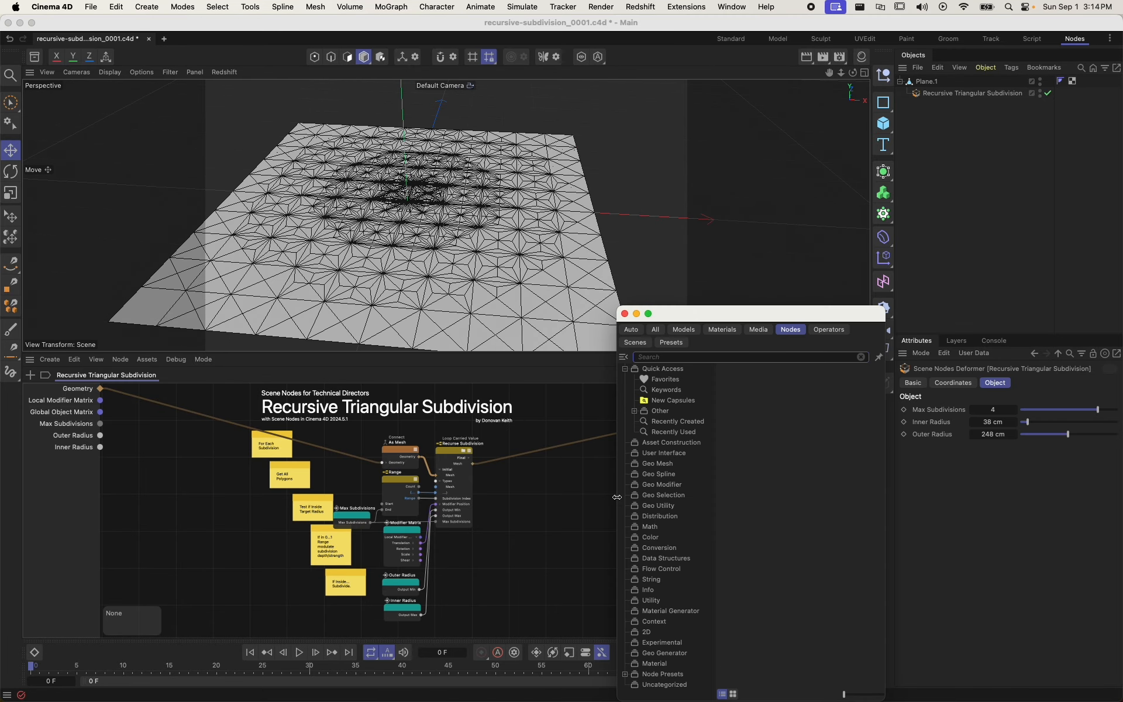
text(poke)
drag(653, 375, 527, 450)
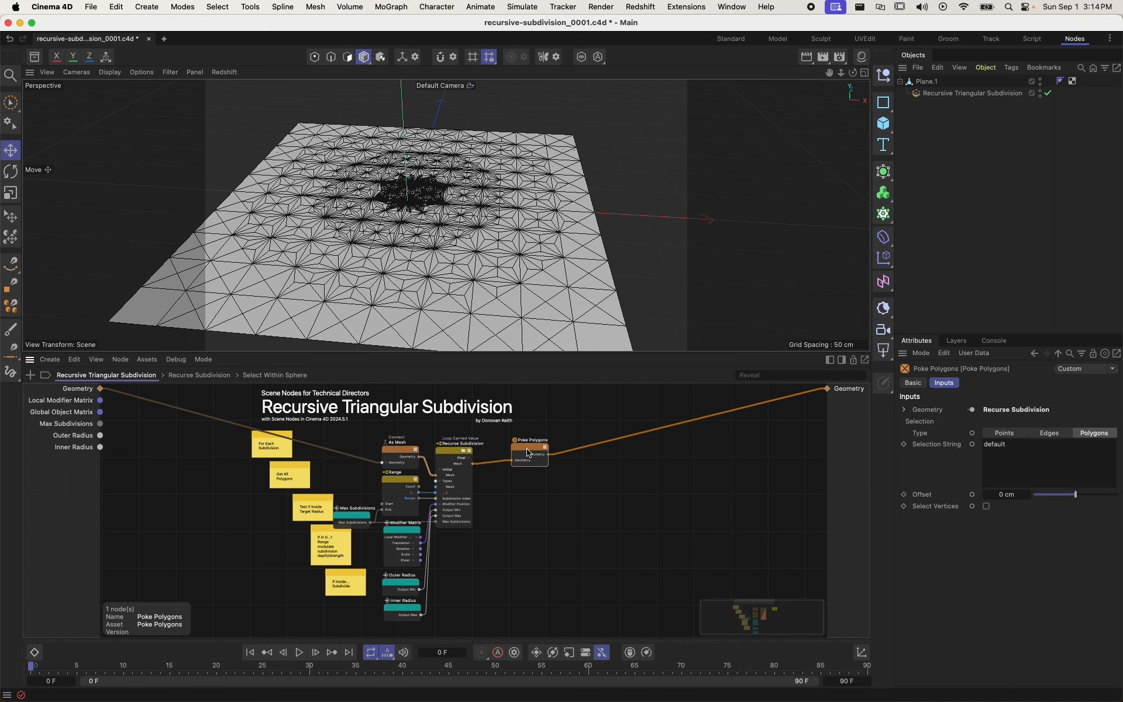
- Set the Poke Polygons node's Selection String to all and its Offset to 3.51 cm
double_click(1024, 450)
text(all)
key(Return)
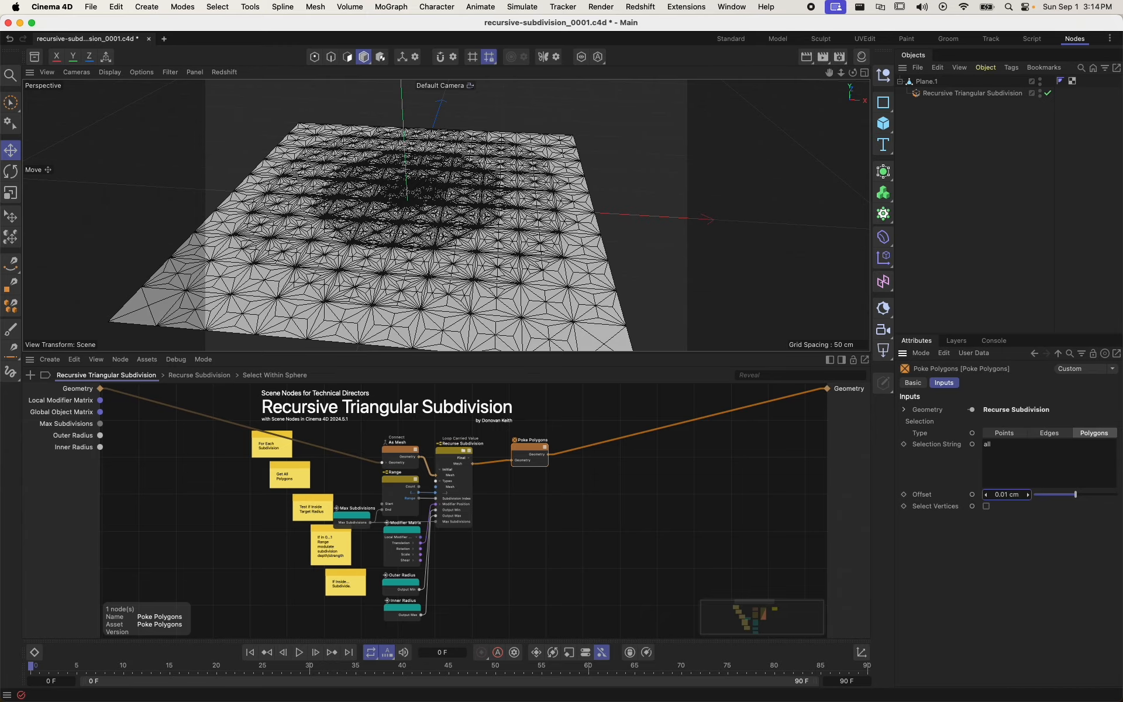
drag(1007, 495, 1018, 494)
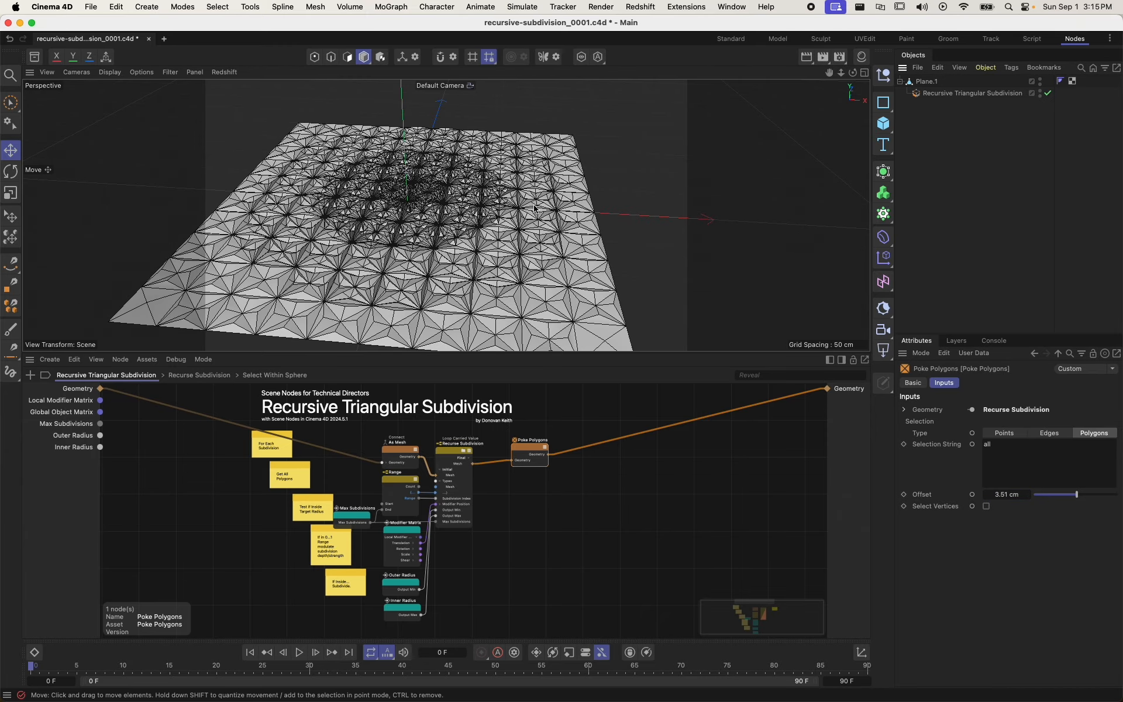
scroll(528, 139, up, 10)
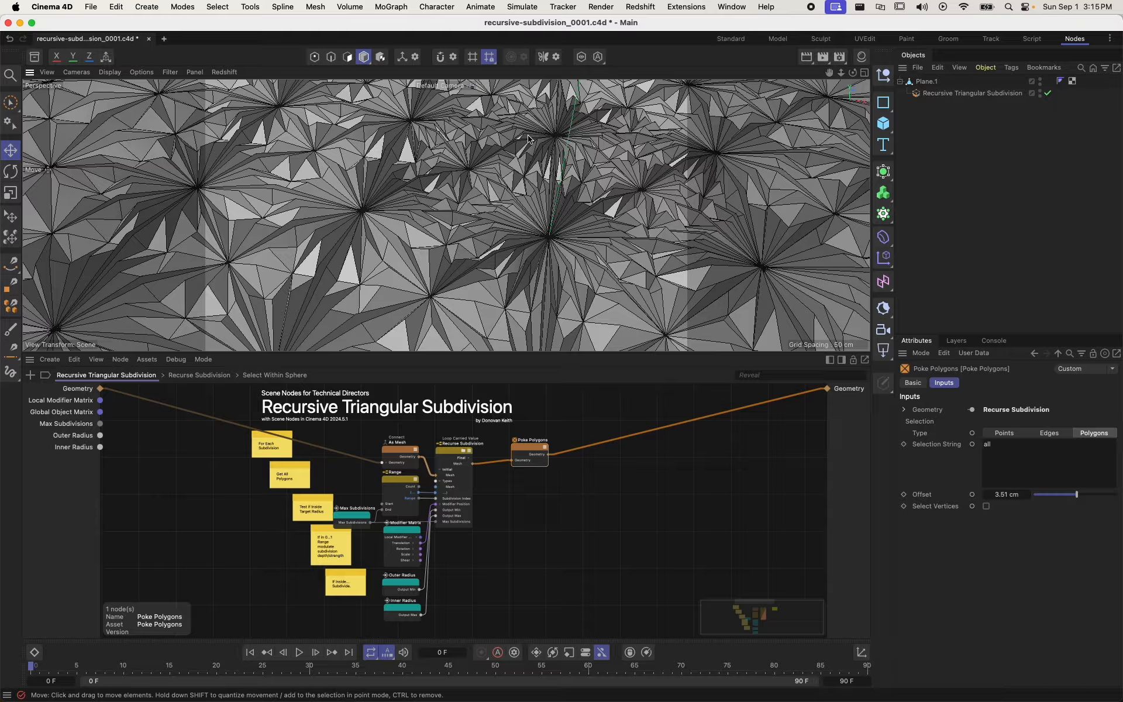
alt+right_drag(528, 139, 458, 141)
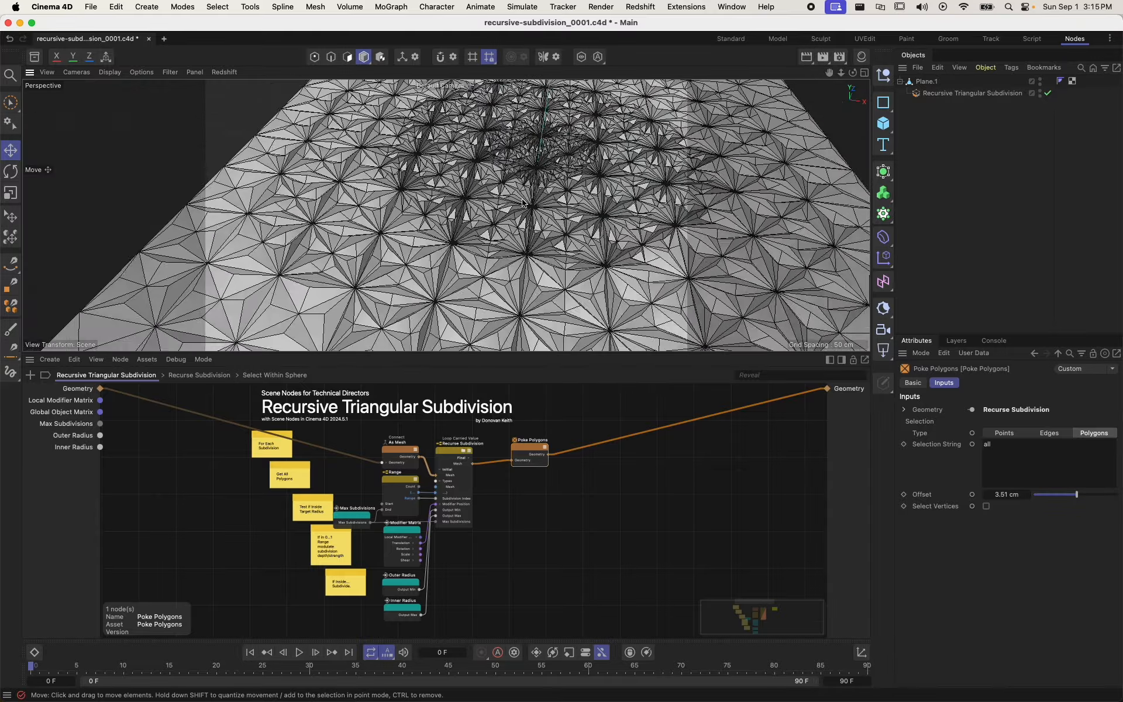
- Delete the Poke Polygons node placed after Recurse Subdivision in the Recursive Triangular Subdivision graph
alt+drag(519, 199, 513, 166)
alt+right_drag(557, 155, 515, 161)
alt+drag(494, 209, 515, 269)
key(Delete)
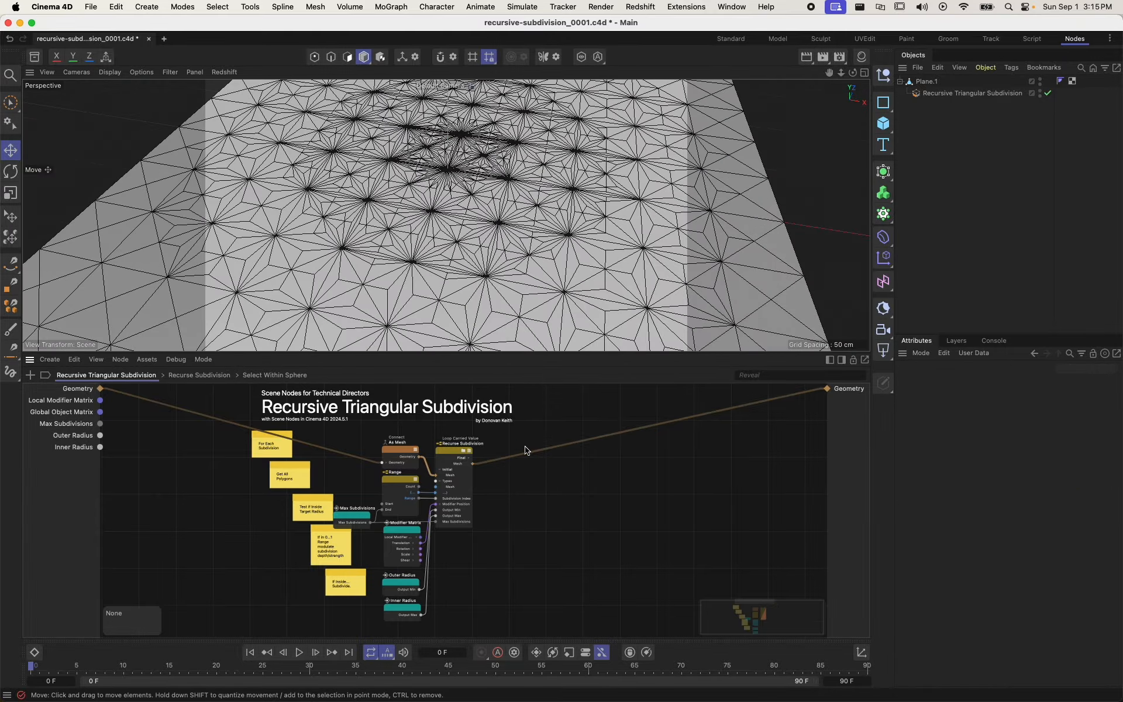
- Inside Recurse Subdivision, expose the Poke Polygons node's Offset port and connect it to a new Offset input on the loop
double_click(462, 452)
click(637, 418)
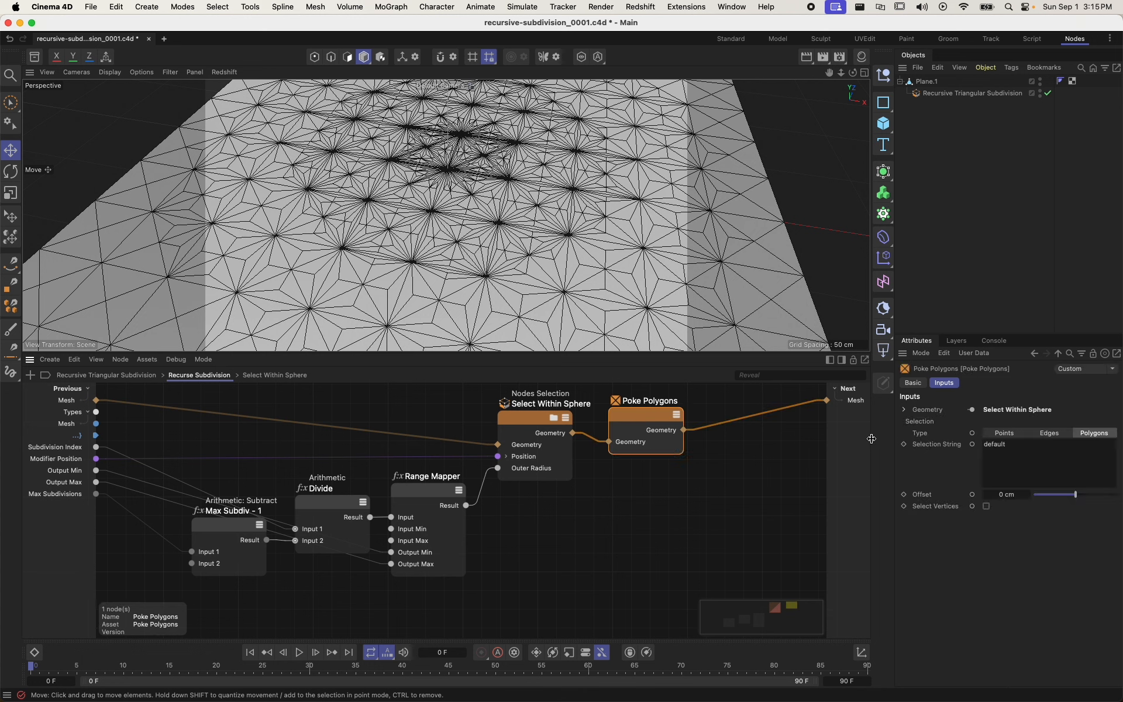
click(972, 495)
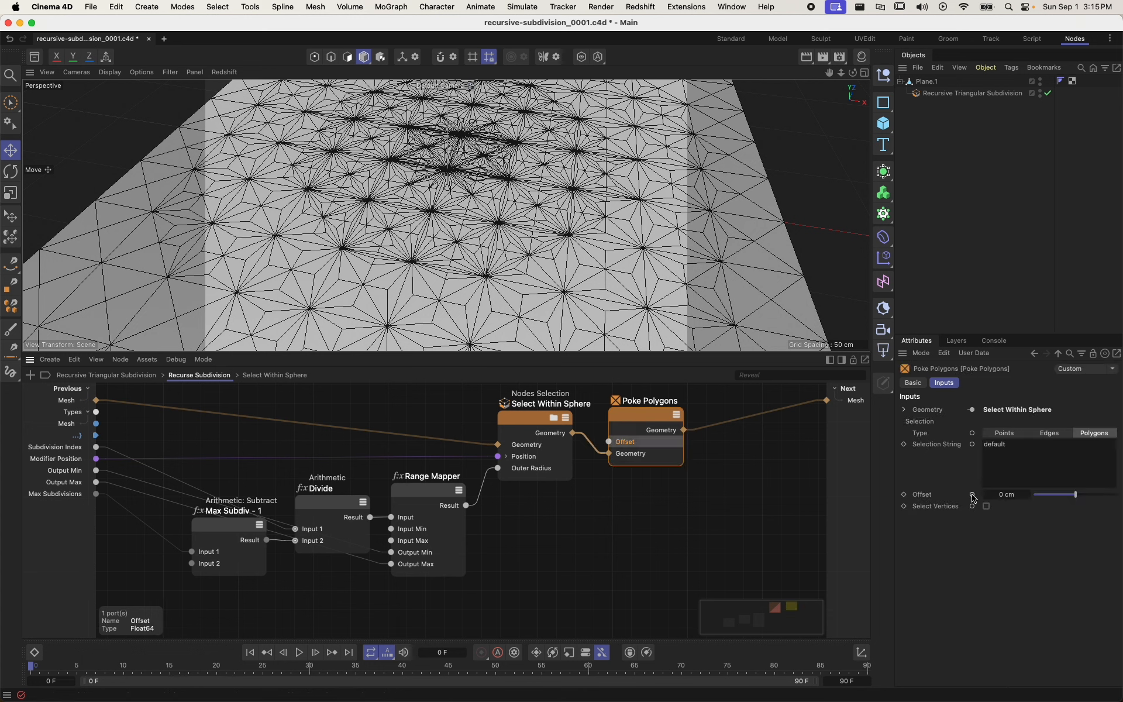
right_click(574, 524)
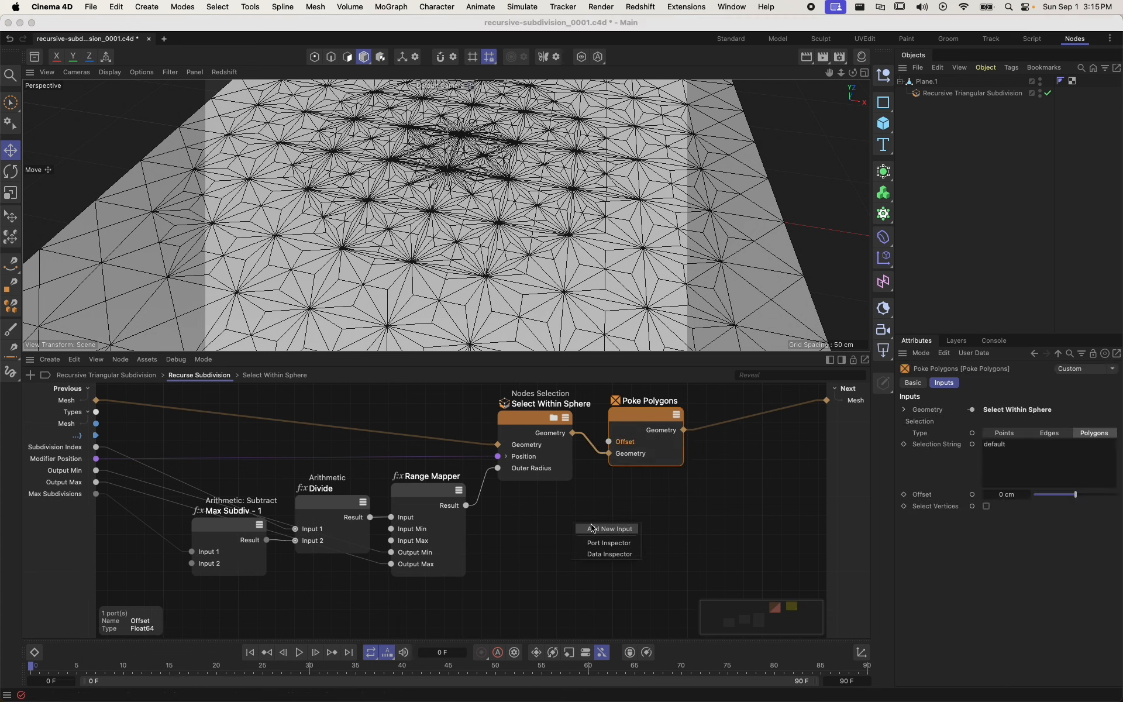
click(592, 528)
- At the graph's root level, add a new input for Recurse Subdivision's Offset and rename it Push
click(106, 375)
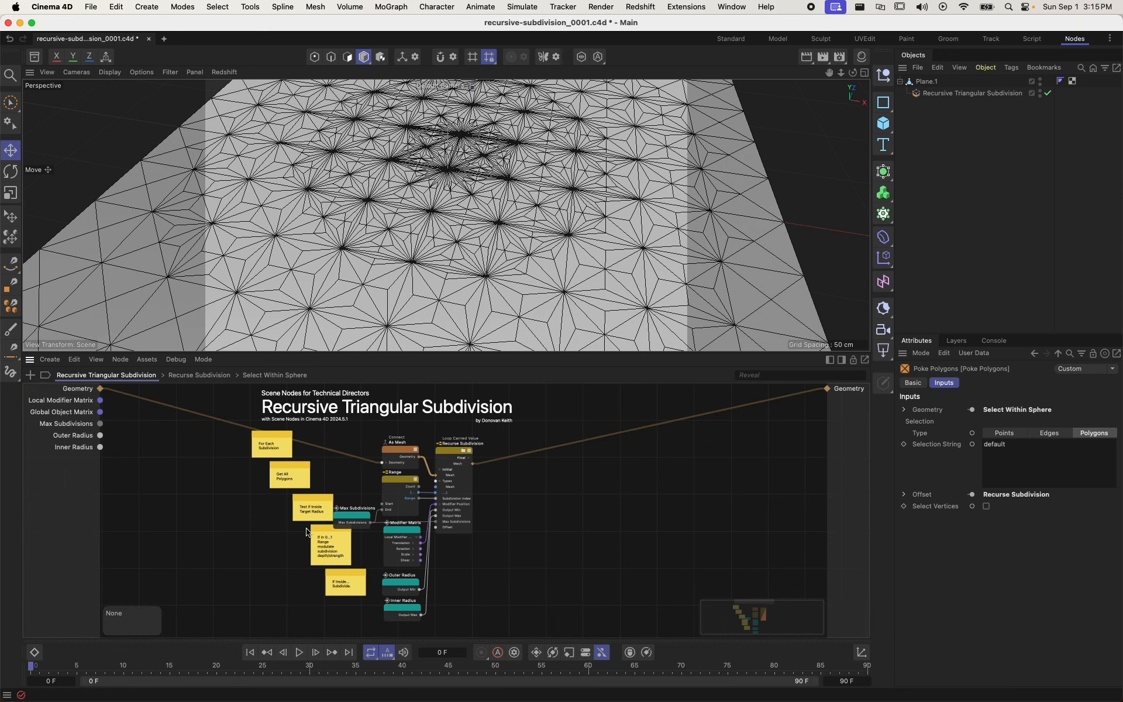
drag(150, 514, 151, 515)
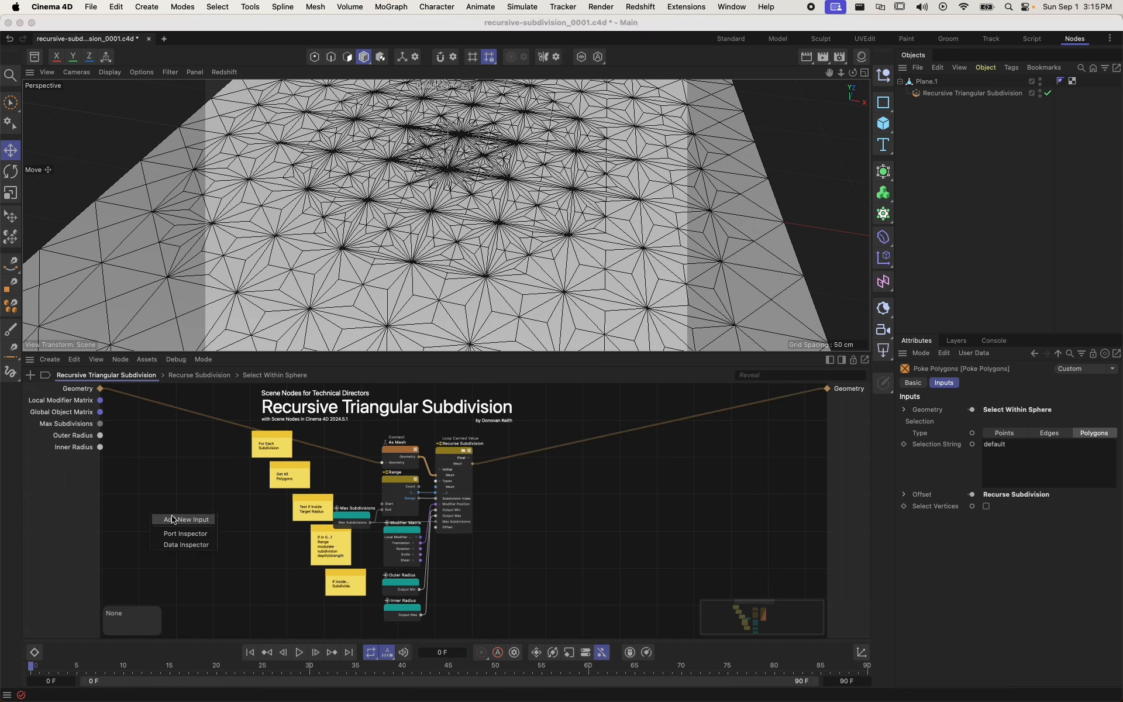
click(173, 518)
double_click(83, 461)
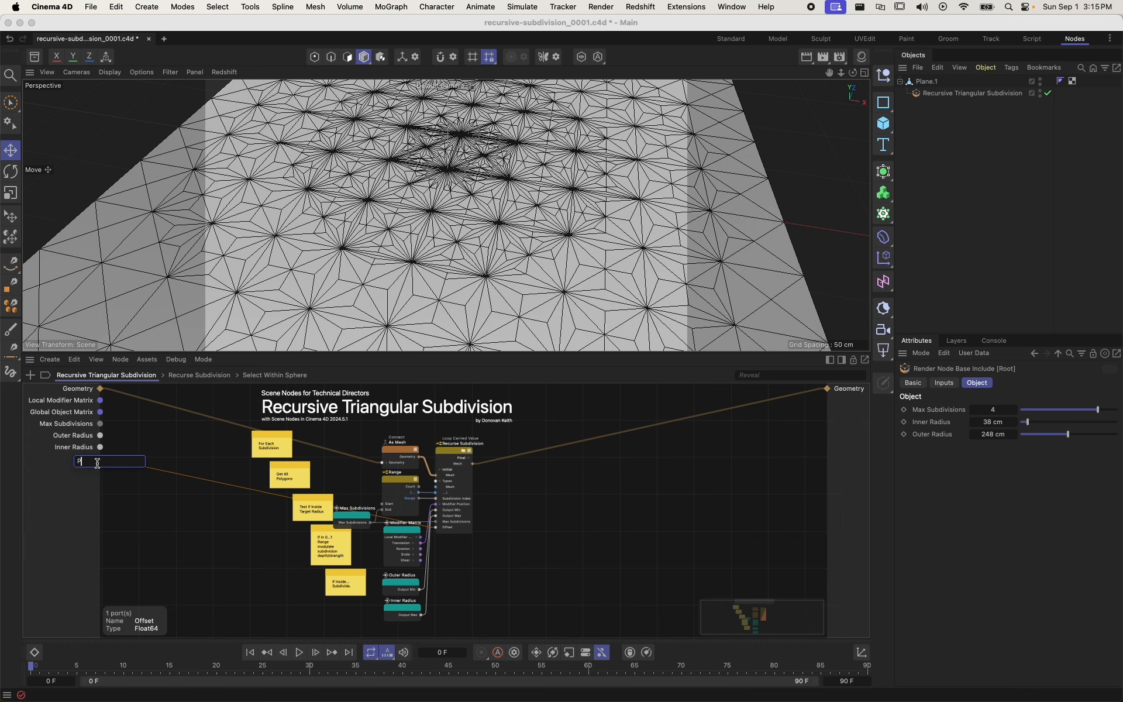
text(Push)
key(Return)
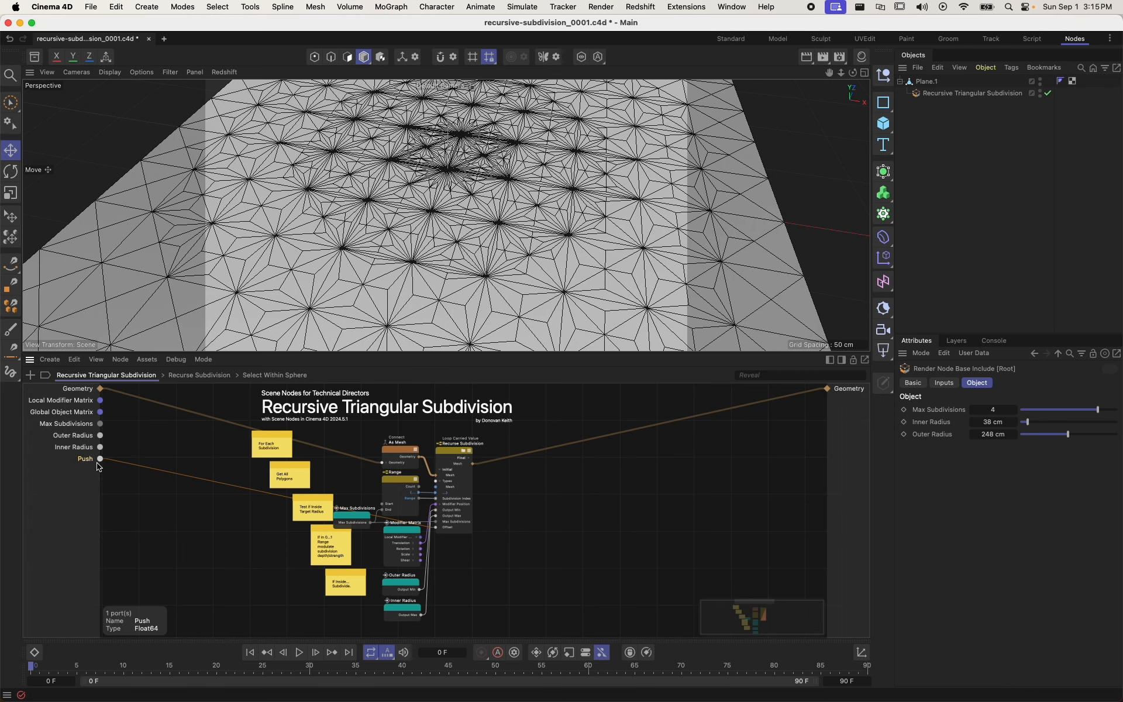
- Edit the modifier's resource so the Push parameter sits in the Object group below Outer Radius
right_click(53, 503)
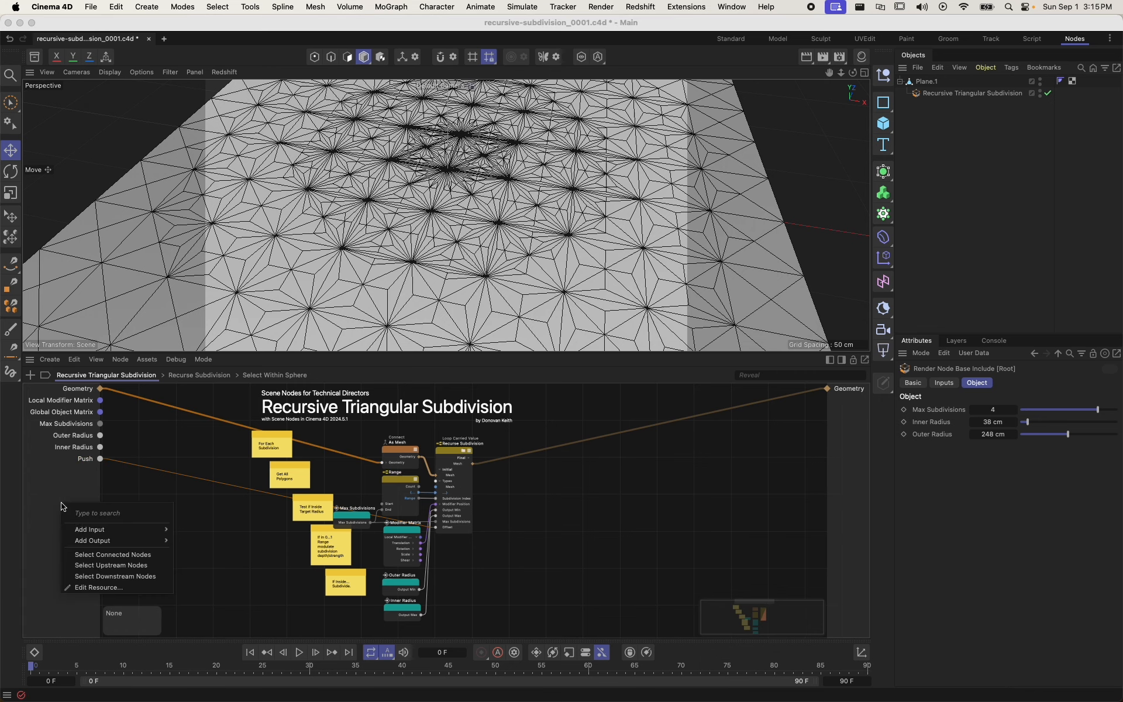
click(97, 590)
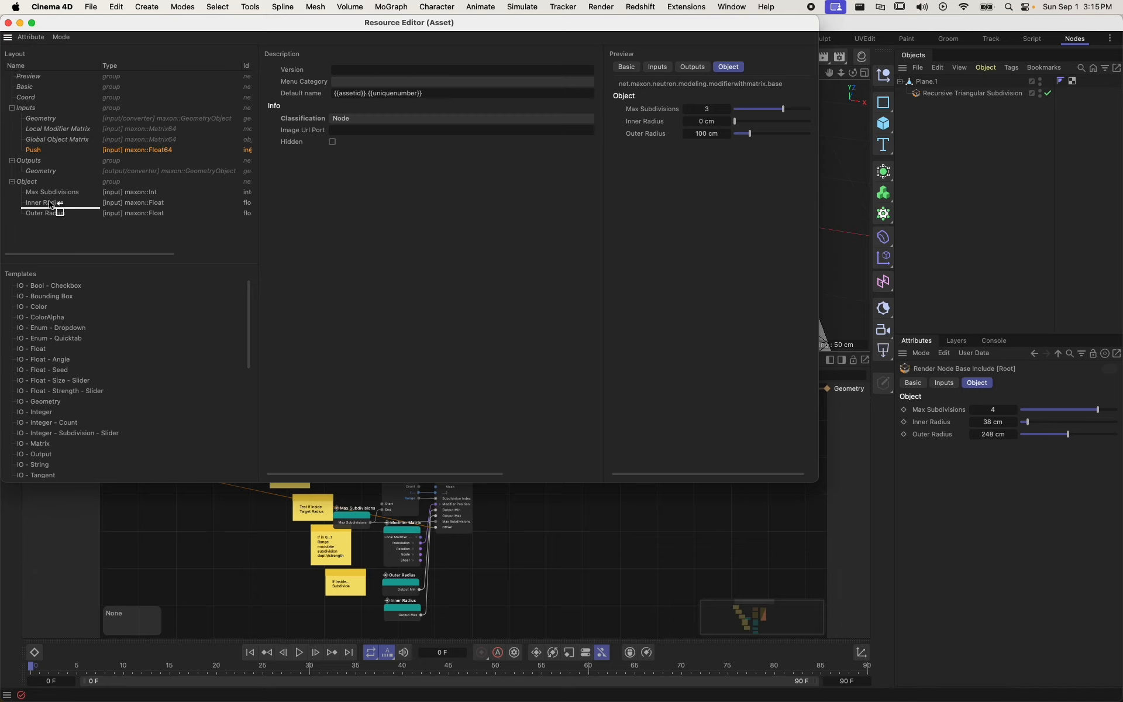
drag(50, 216, 49, 216)
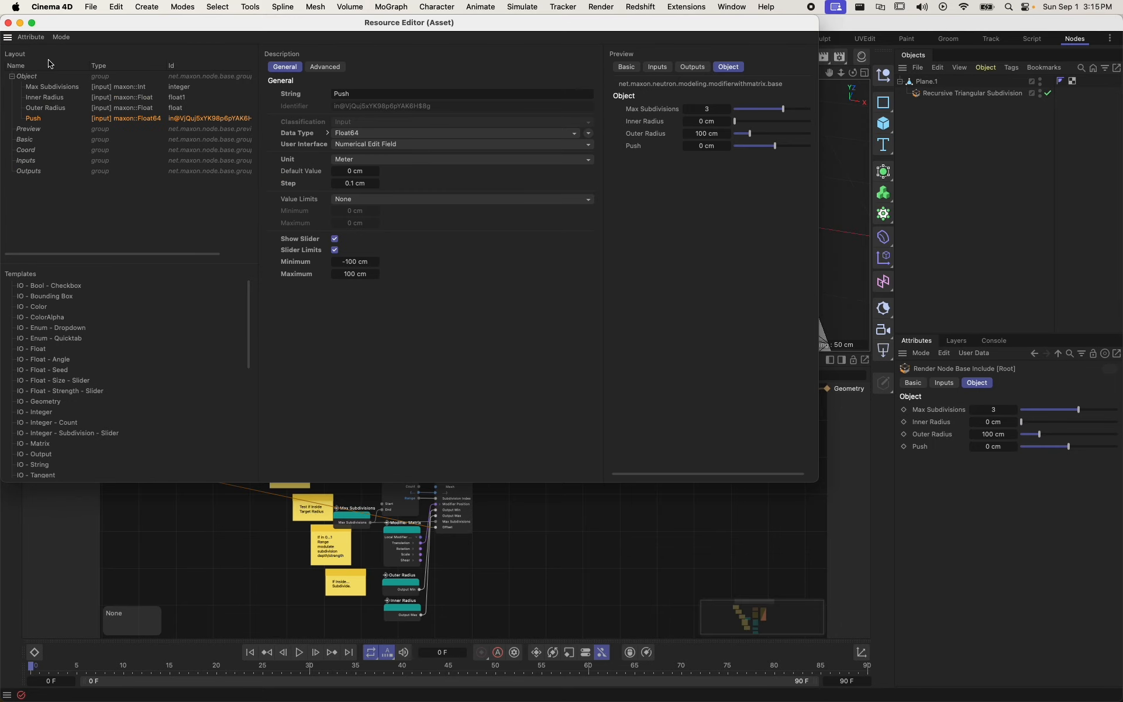
click(8, 22)
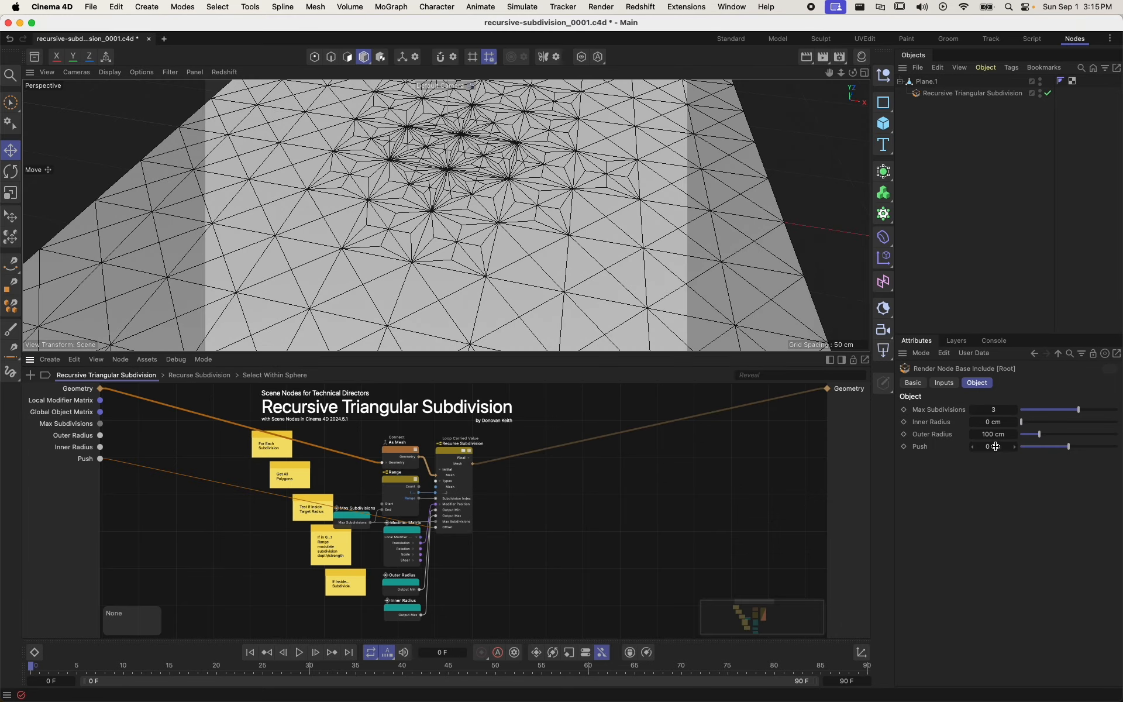
- Set the modifier's Max Subdivisions to 6, Inner Radius to 71 cm, Outer Radius to 152 cm and Push to 1.43 cm
drag(996, 447, 564, 328)
click(729, 511)
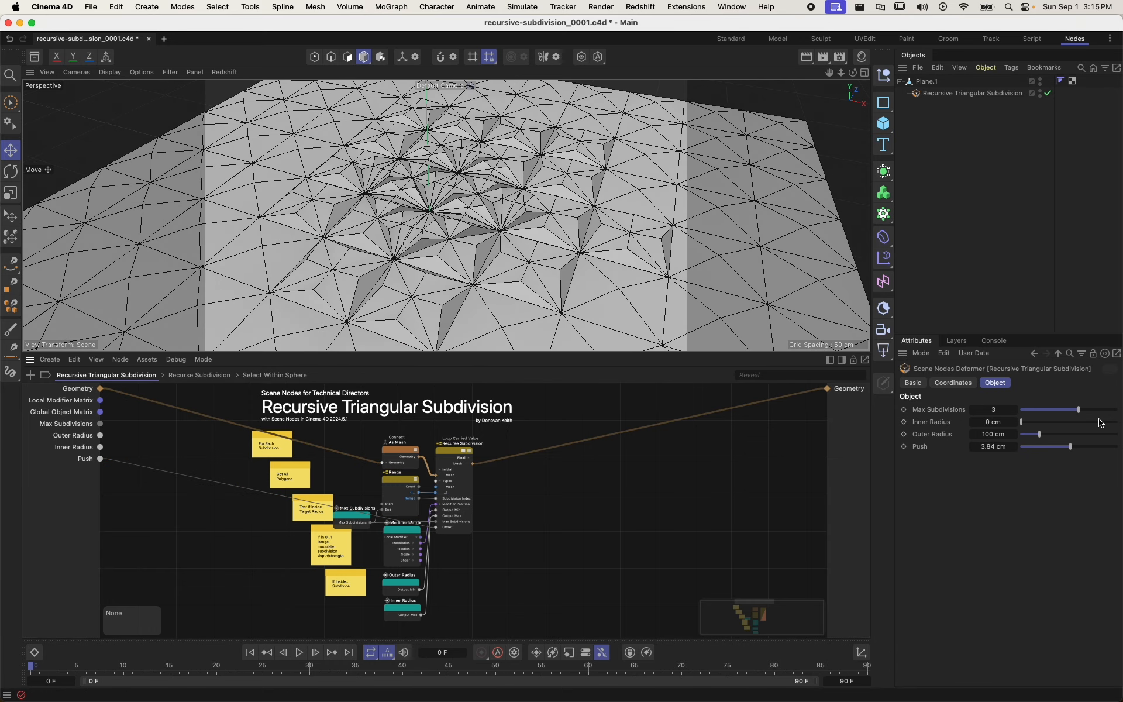
mouse_move(1040, 433)
mouse_down()
mouse_move(1052, 436)
mouse_move(1035, 423)
mouse_up()
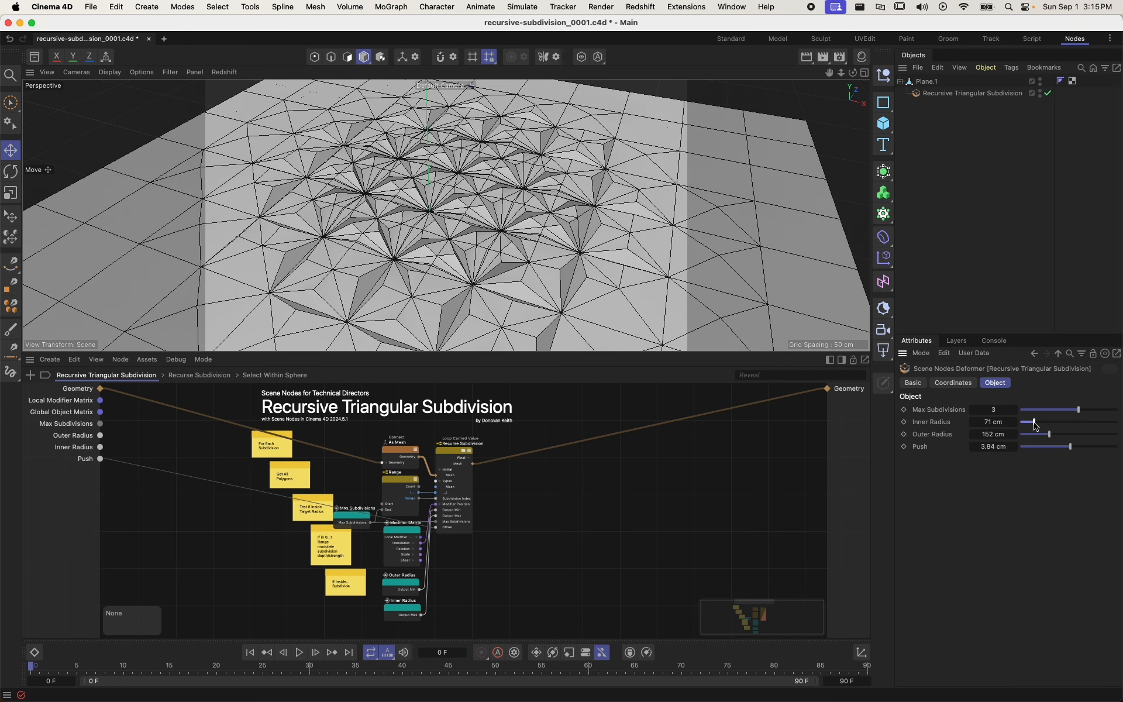
click(1015, 411)
click(1014, 411)
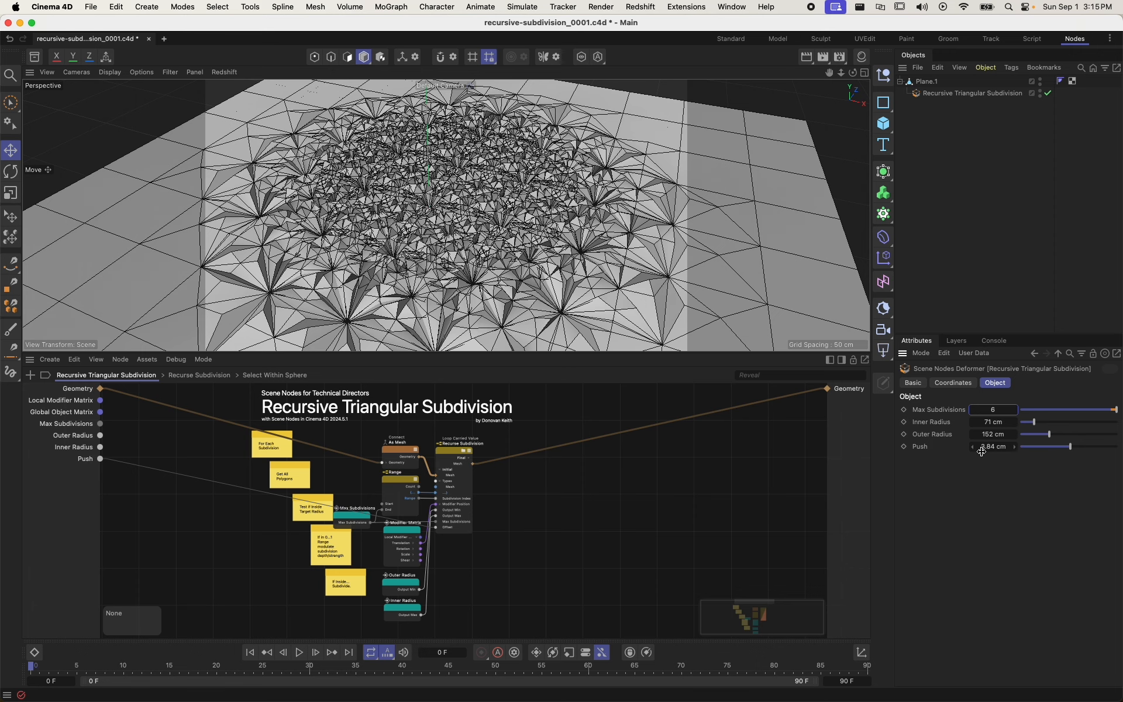
drag(987, 449, 970, 449)
- Switch the viewport display to shading without wireframe lines
click(77, 72)
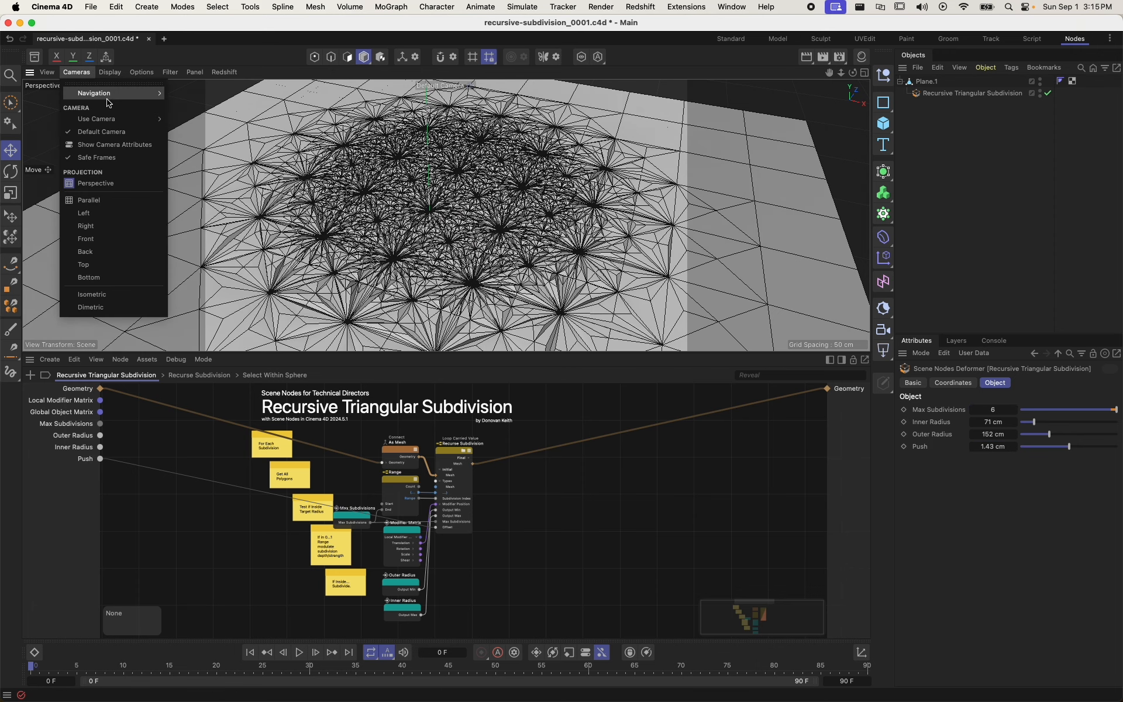
mouse_move(116, 75)
click(125, 115)
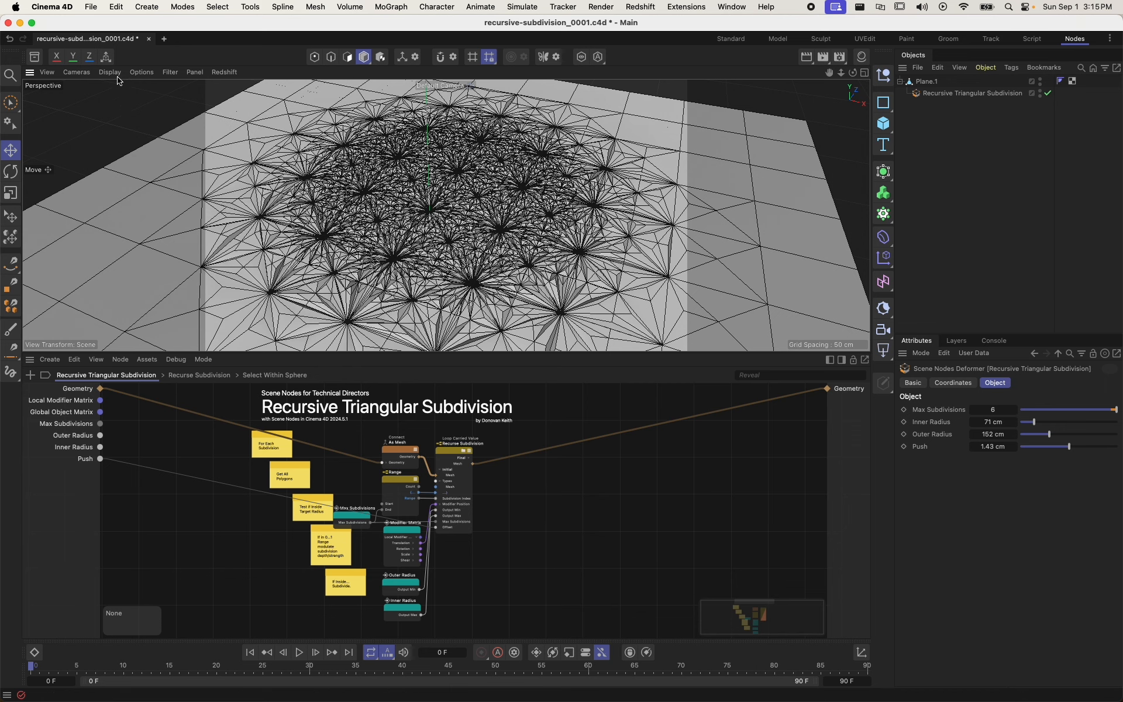
click(117, 75)
click(121, 106)
alt+drag(476, 175, 476, 215)
scroll(477, 215, up, 5)
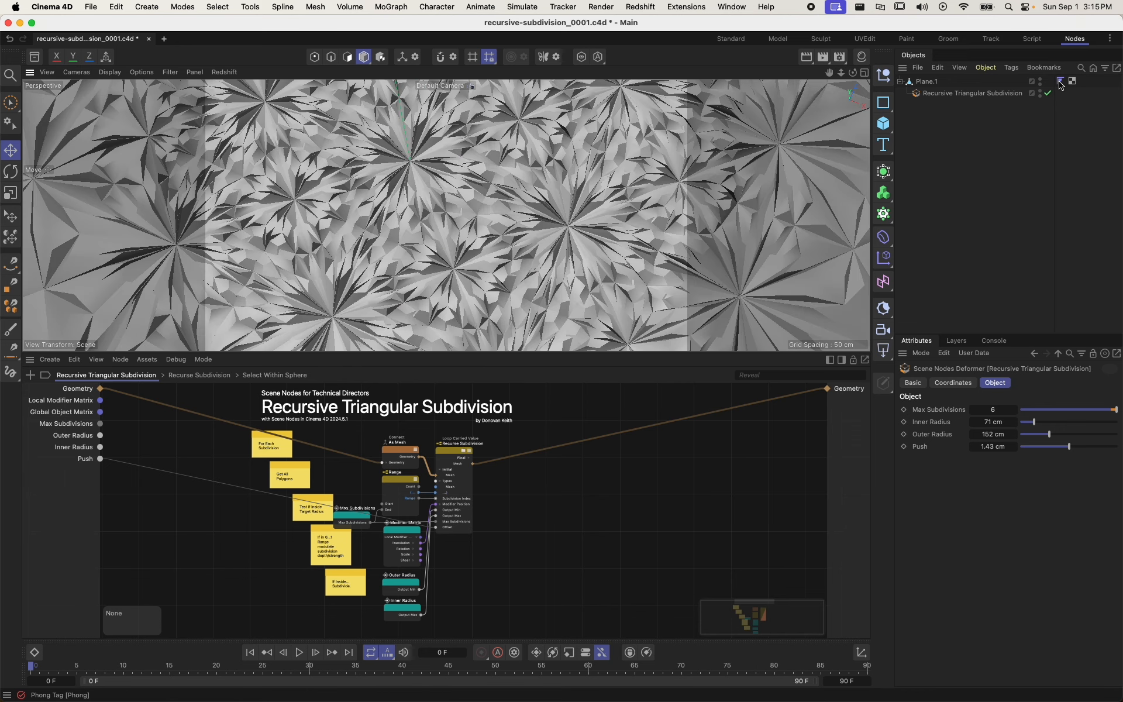
- Keep Angle Limit enabled on Plane.1's Phong tag and set the Phong Angle to 0°
click(1060, 83)
click(972, 409)
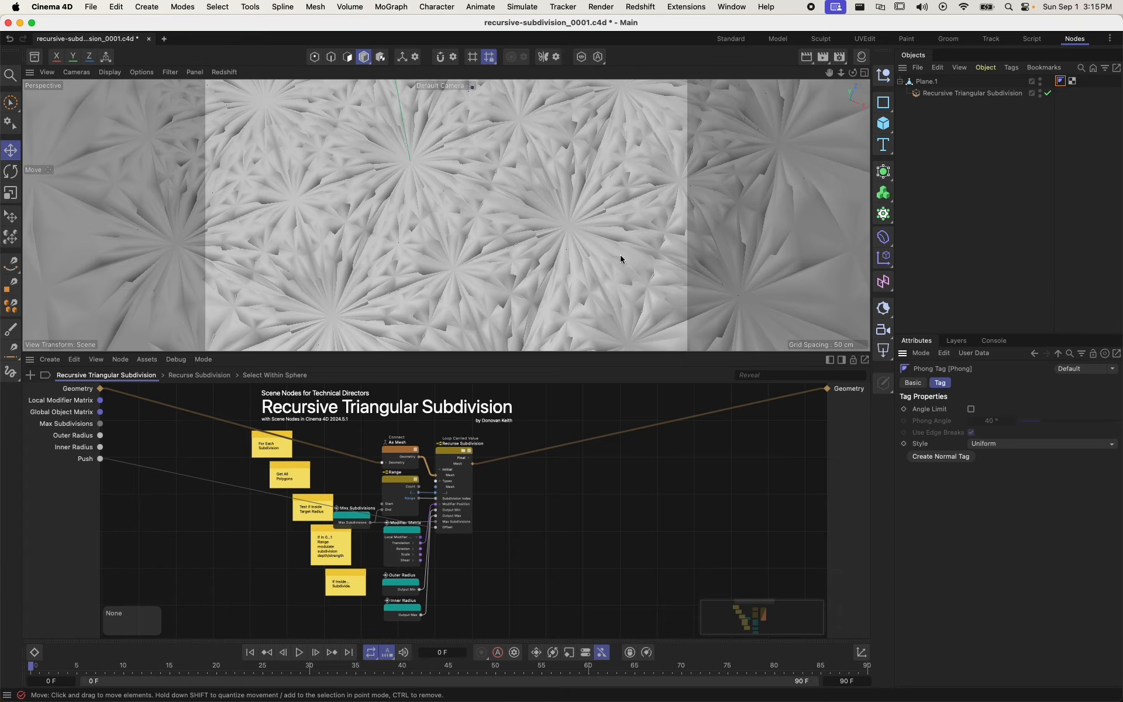
click(972, 409)
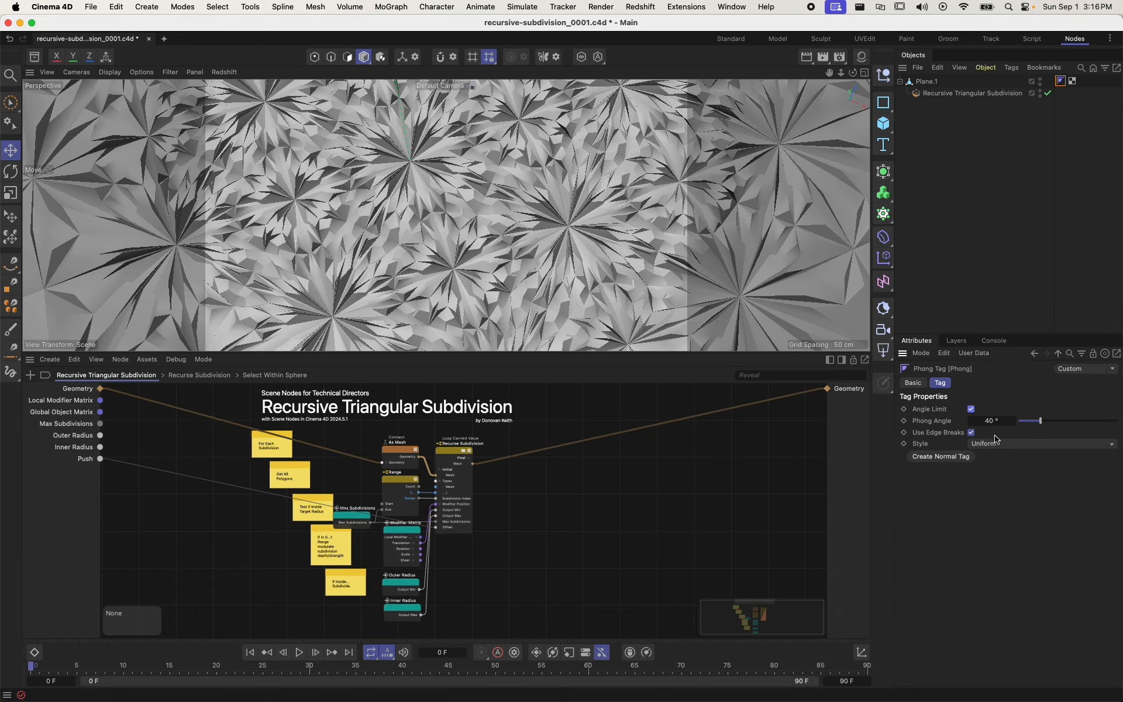
drag(1034, 420, 1019, 421)
alt+drag(447, 257, 467, 295)
alt+right_drag(467, 295, 296, 205)
scroll(465, 166, up, 5)
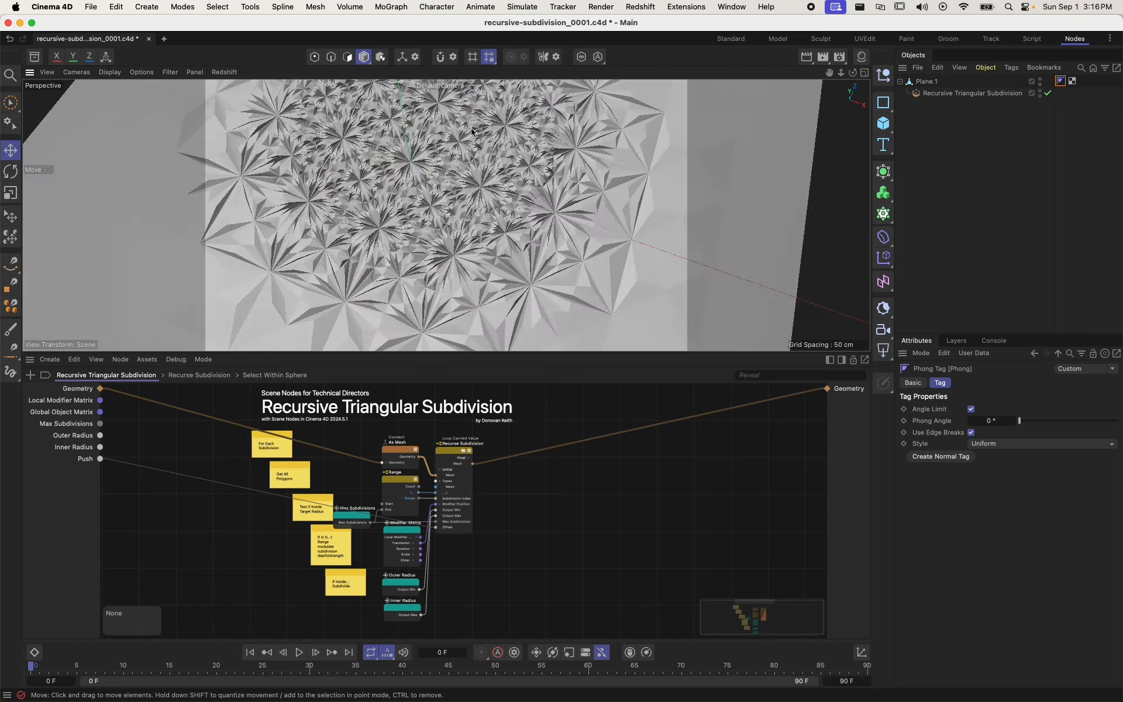
alt+drag(463, 142, 457, 175)
alt+right_drag(456, 176, 502, 127)
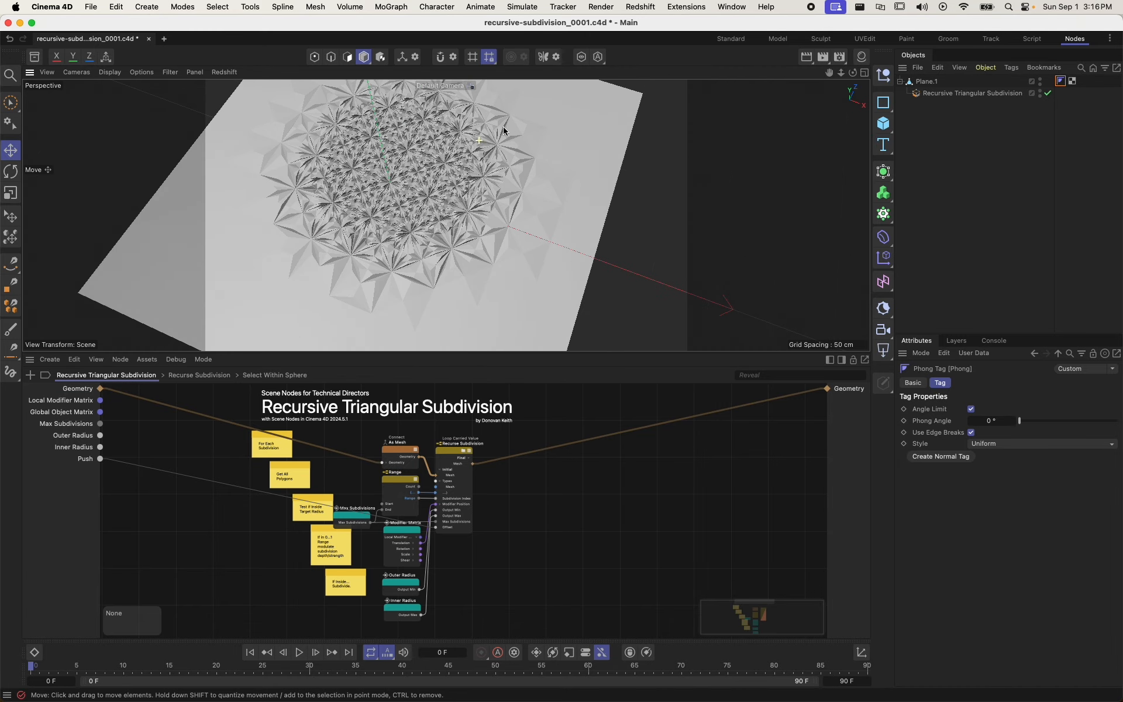
- Replace Plane.1 with a default Platonic object as the parent of the Recursive Triangular Subdivision modifier
click(885, 124)
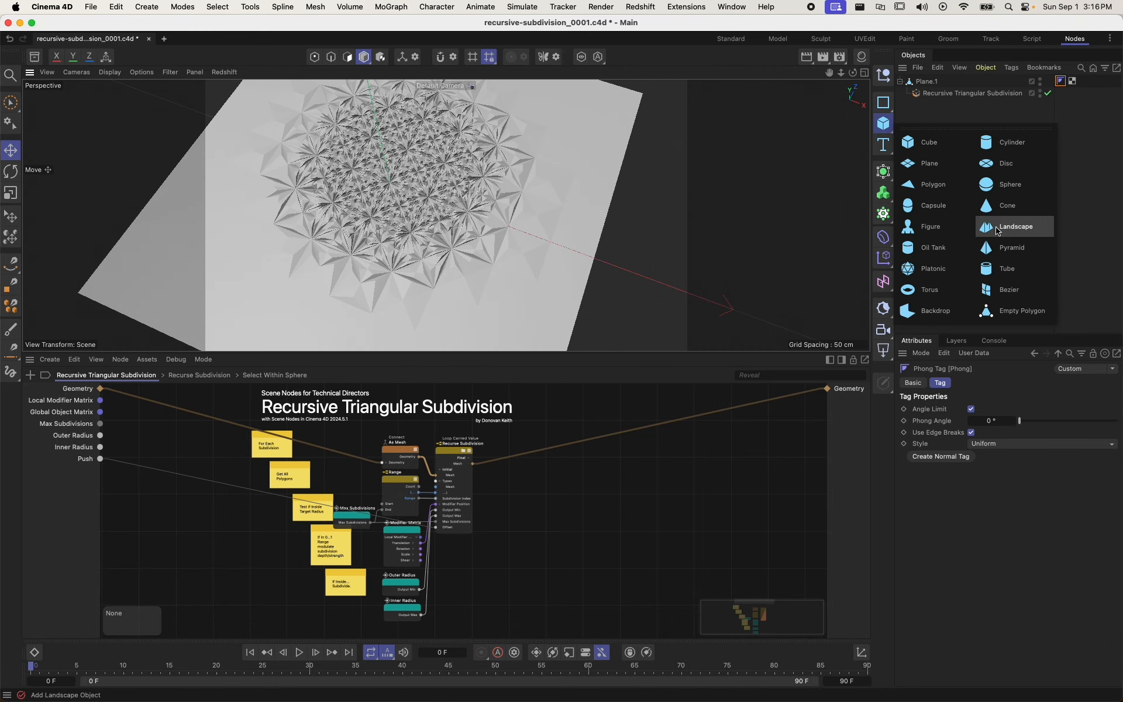
click(935, 268)
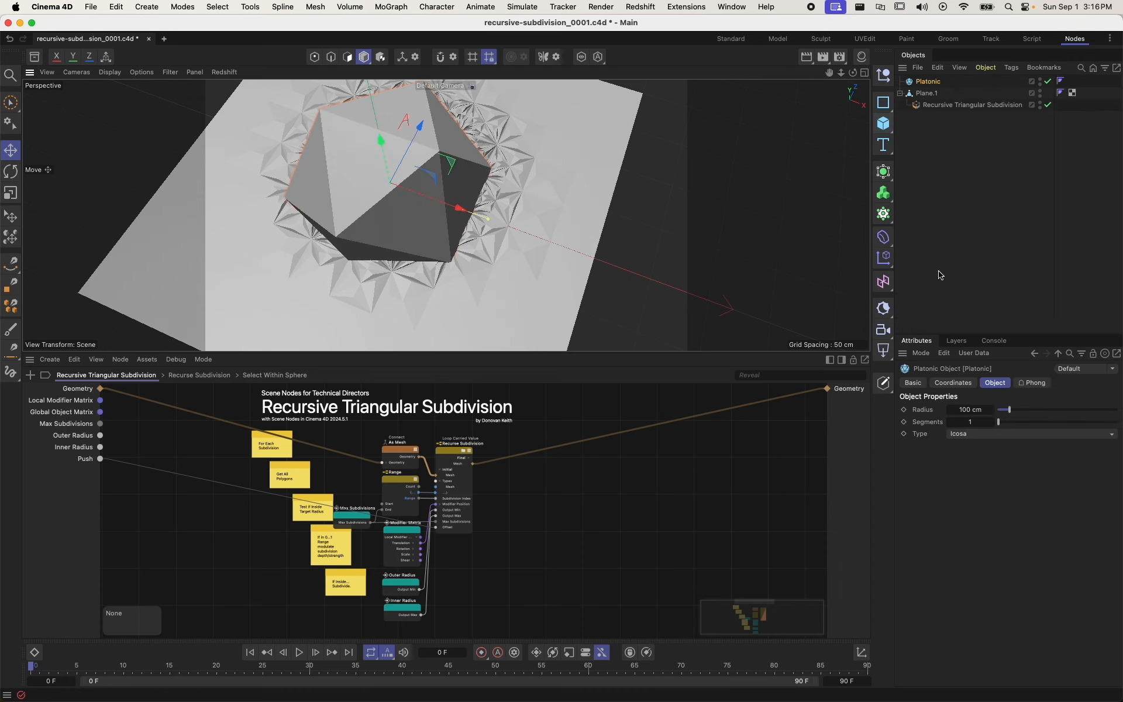
drag(931, 83, 931, 82)
click(927, 105)
key(Delete)
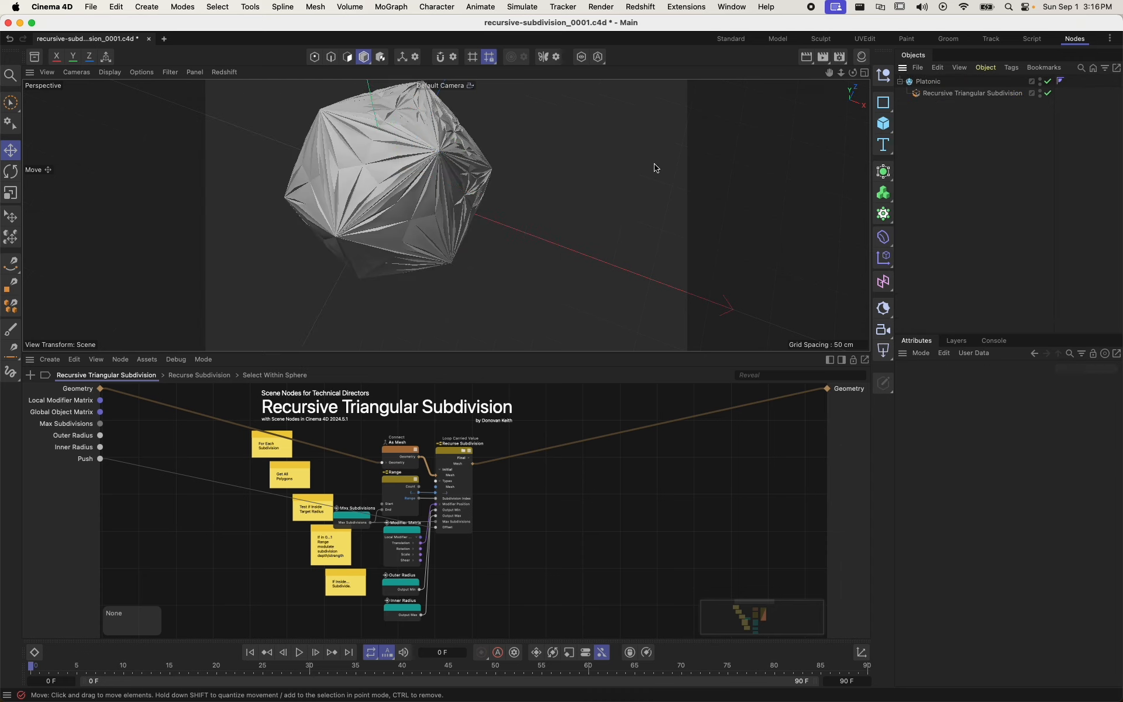
mouse_move(462, 221)
alt+mouse_down()
mouse_move(454, 133)
mouse_move(472, 221)
alt+mouse_up()
scroll(471, 221, down, 3)
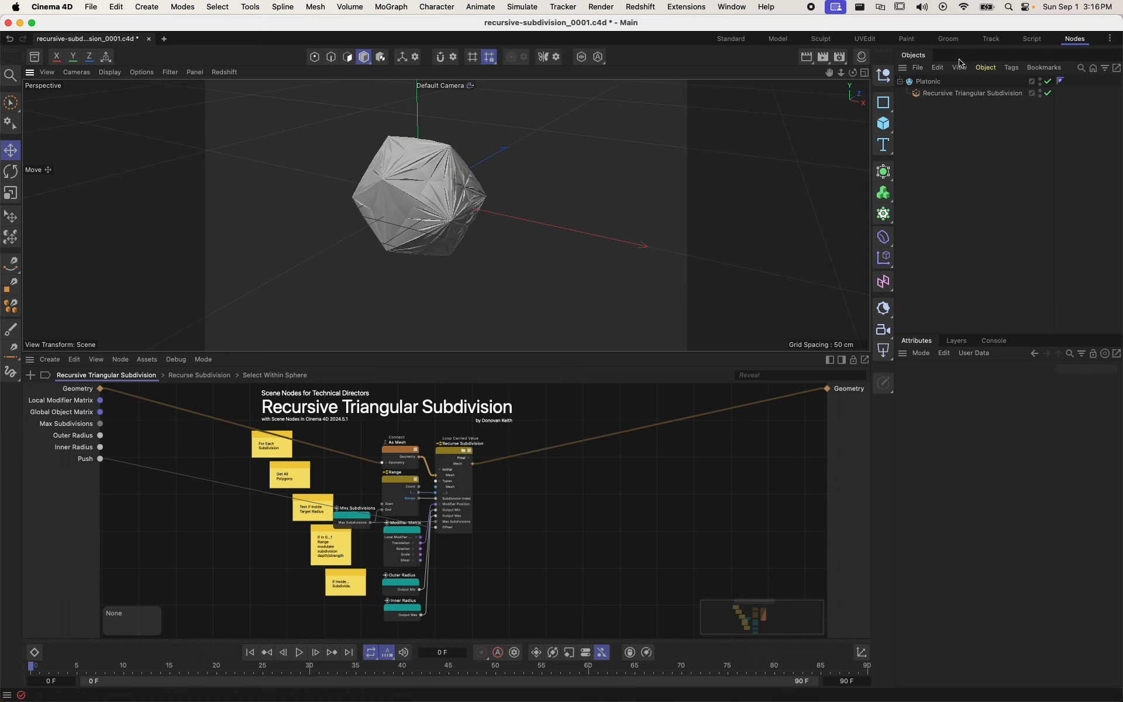
- Move the Recursive Triangular Subdivision modifier about 73 cm along X and set its Outer Radius to 227 cm
click(942, 98)
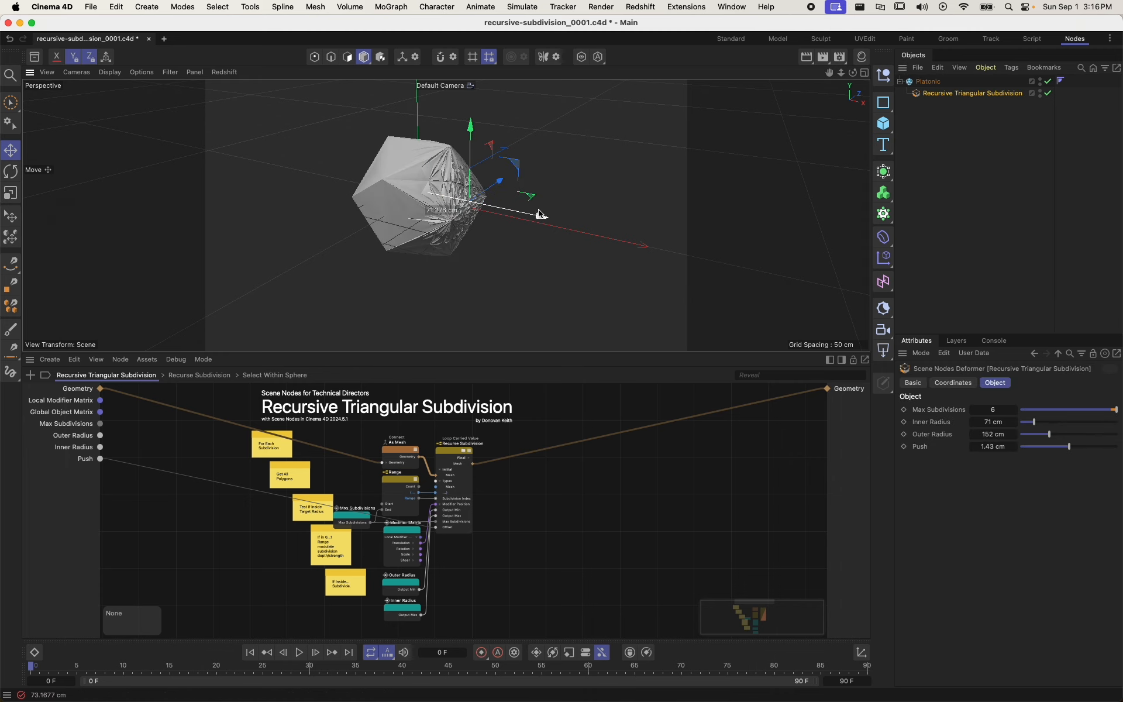
drag(1052, 436, 1064, 436)
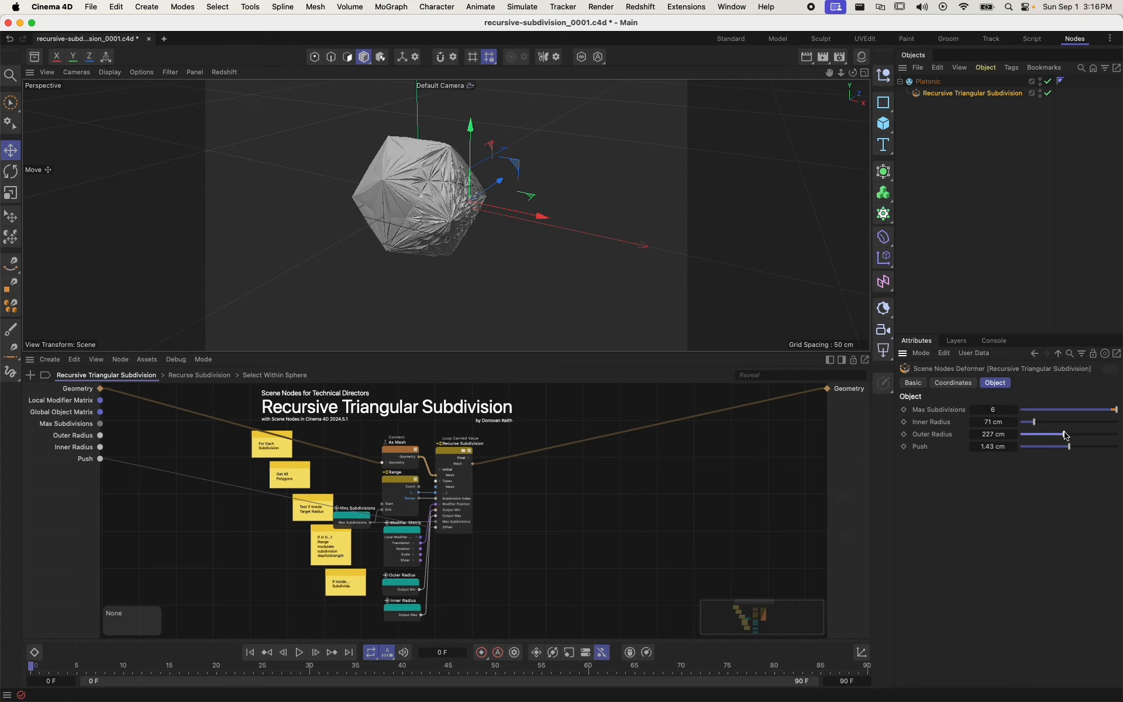
scroll(446, 251, up, 5)
alt+drag(479, 176, 589, 151)
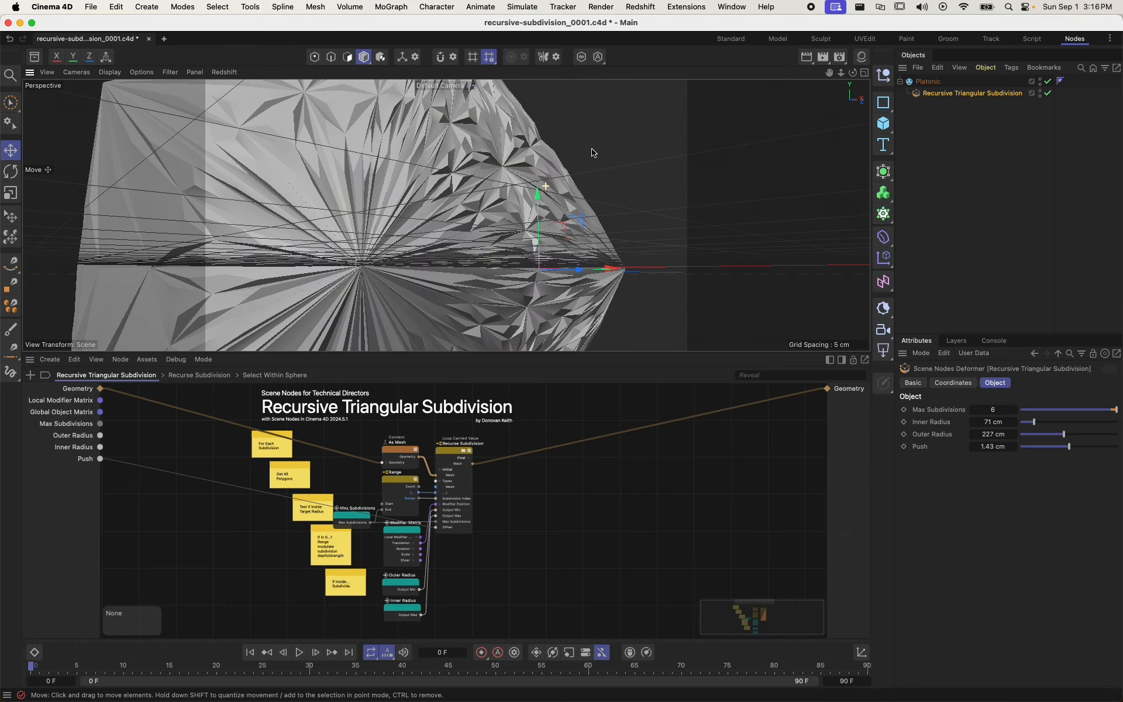
- Try Push values of 9 cm and 1.99 cm on the Recursive Triangular Subdivision modifier
drag(1070, 448, 1073, 447)
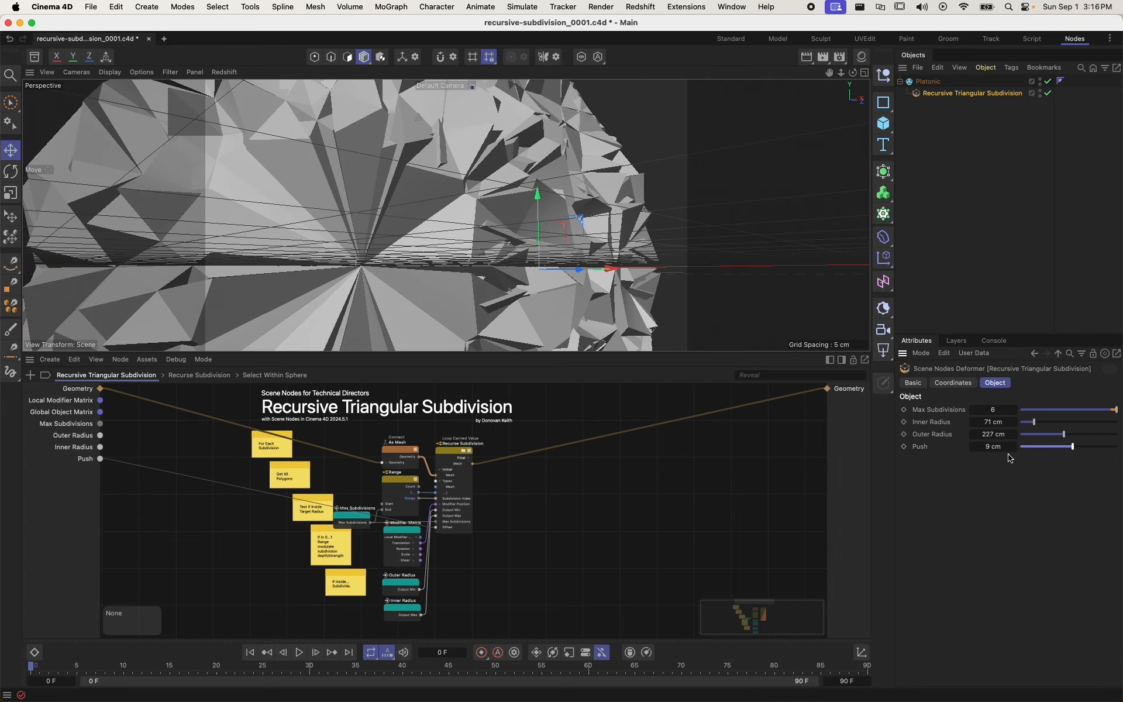
drag(1000, 448, 994, 447)
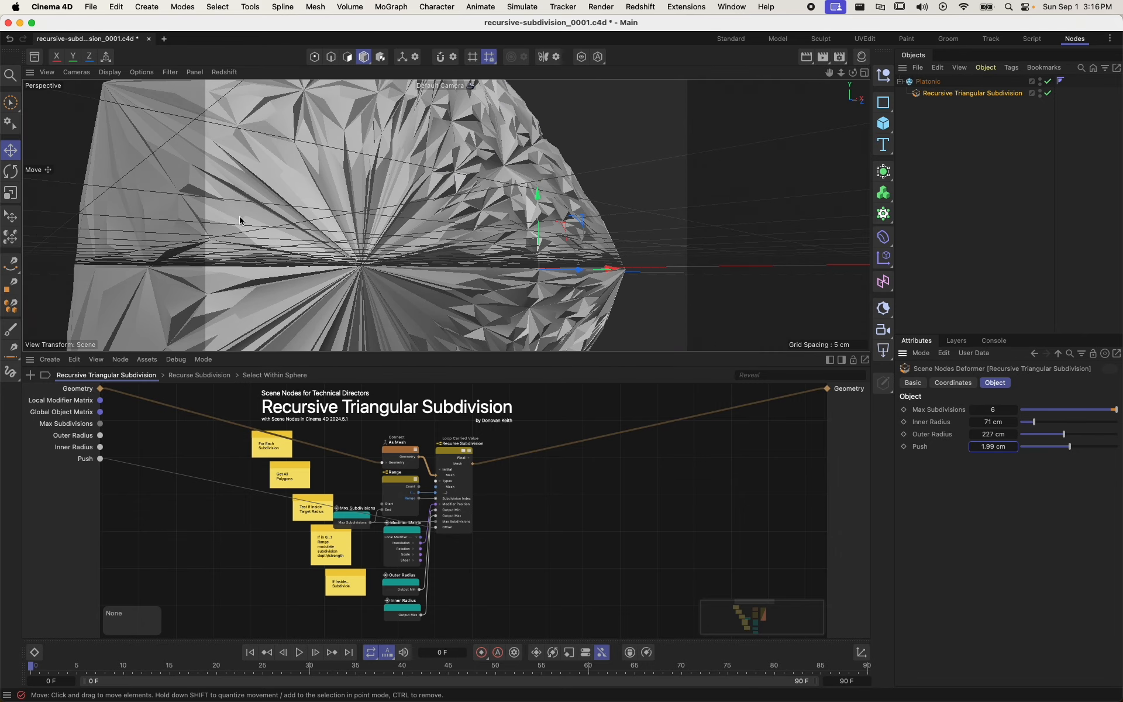
alt+drag(650, 258, 689, 294)
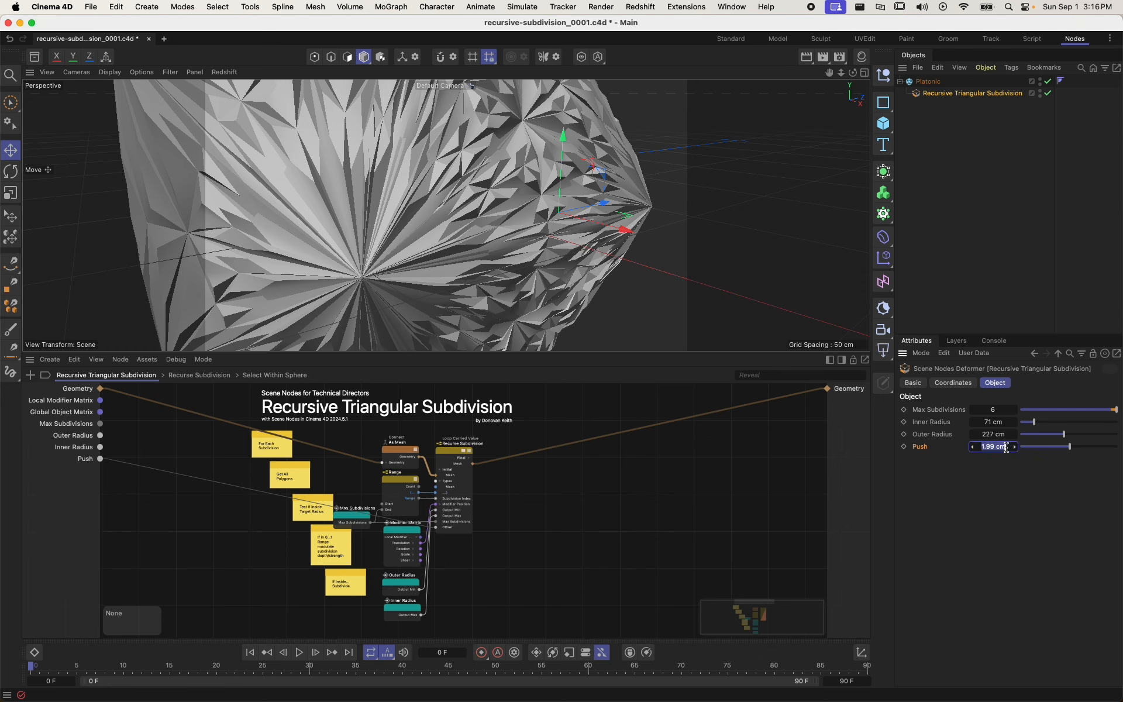
- Reset the modifier's Push to 0 cm, raise it in small increments for subtle relief, and frame the deselected Platonic
text(0)
key(Return)
drag(1002, 449, 1006, 448)
mouse_move(491, 269)
alt+mouse_down()
mouse_move(472, 253)
mouse_move(491, 246)
alt+mouse_up()
scroll(472, 254, down, 5)
scroll(491, 246, up, 4)
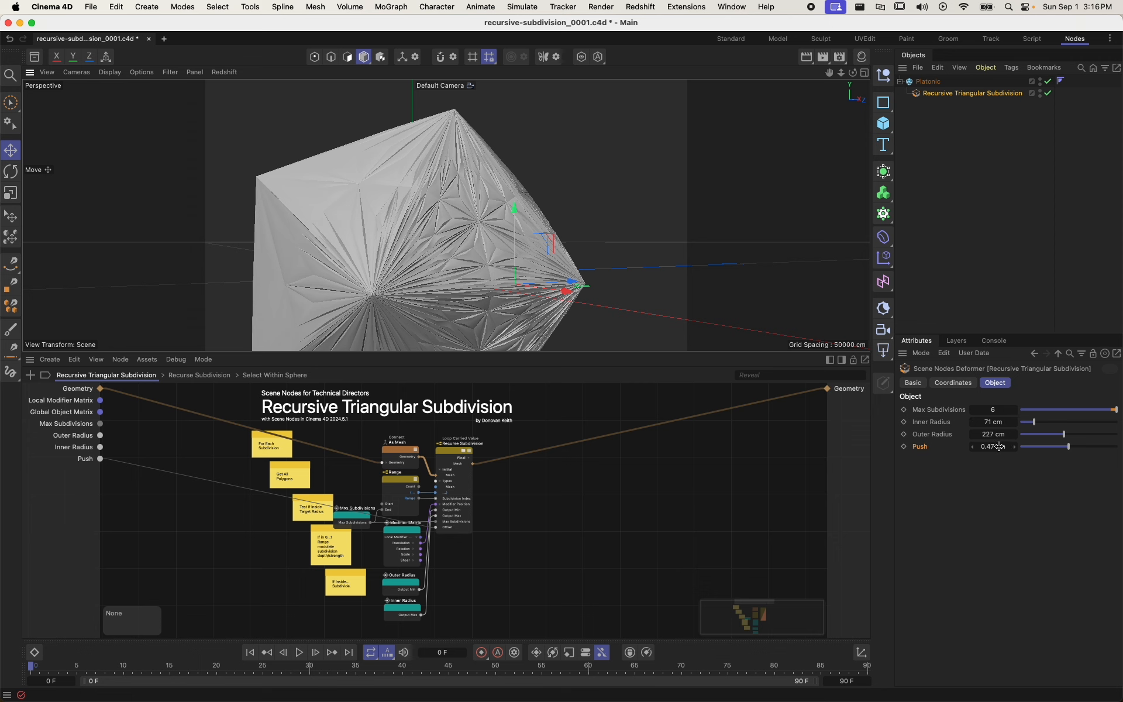
mouse_move(999, 446)
mouse_down()
mouse_move(1013, 447)
mouse_move(981, 433)
mouse_move(1003, 425)
mouse_up()
click(955, 261)
key(h)
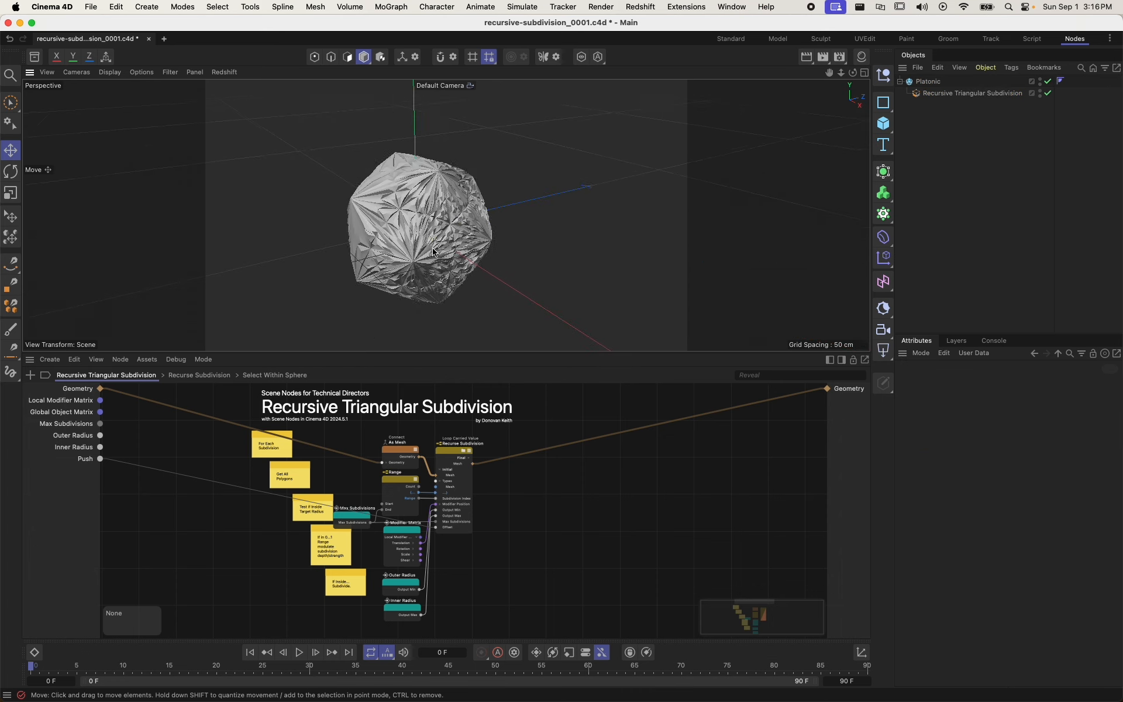
alt+drag(176, 160, 444, 220)
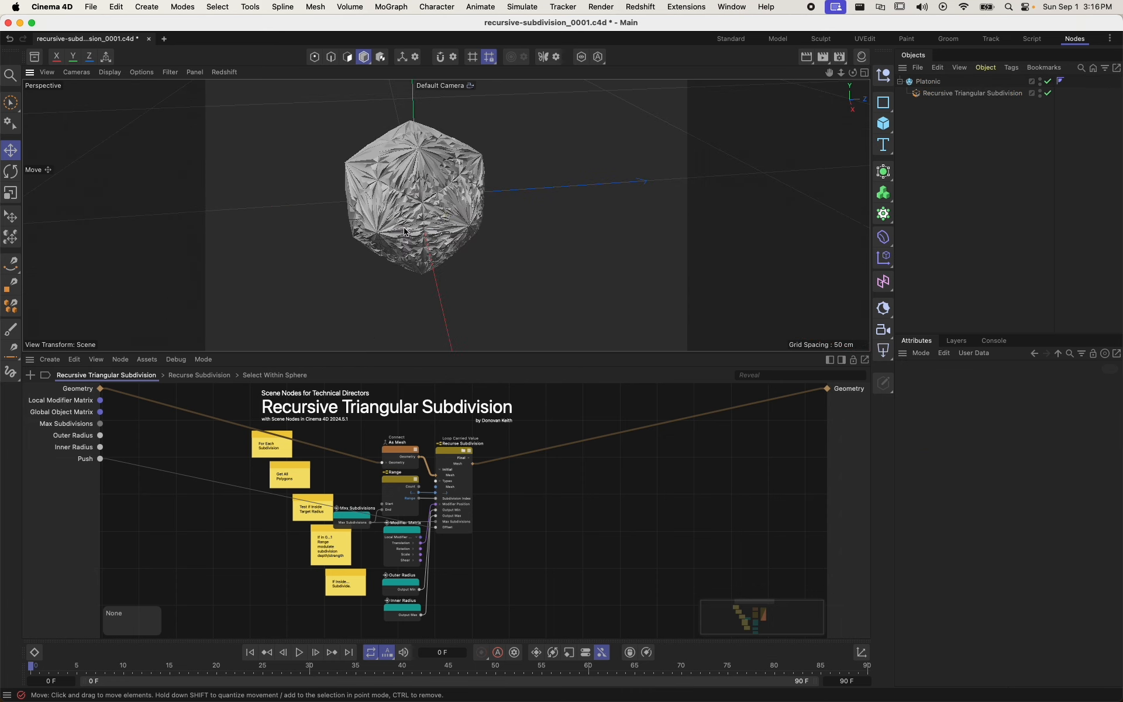
- Switch the viewport display to Gouraud Shading (Lines) and frame the Platonic's subdivided surface closely
scroll(457, 223, up, 5)
click(110, 72)
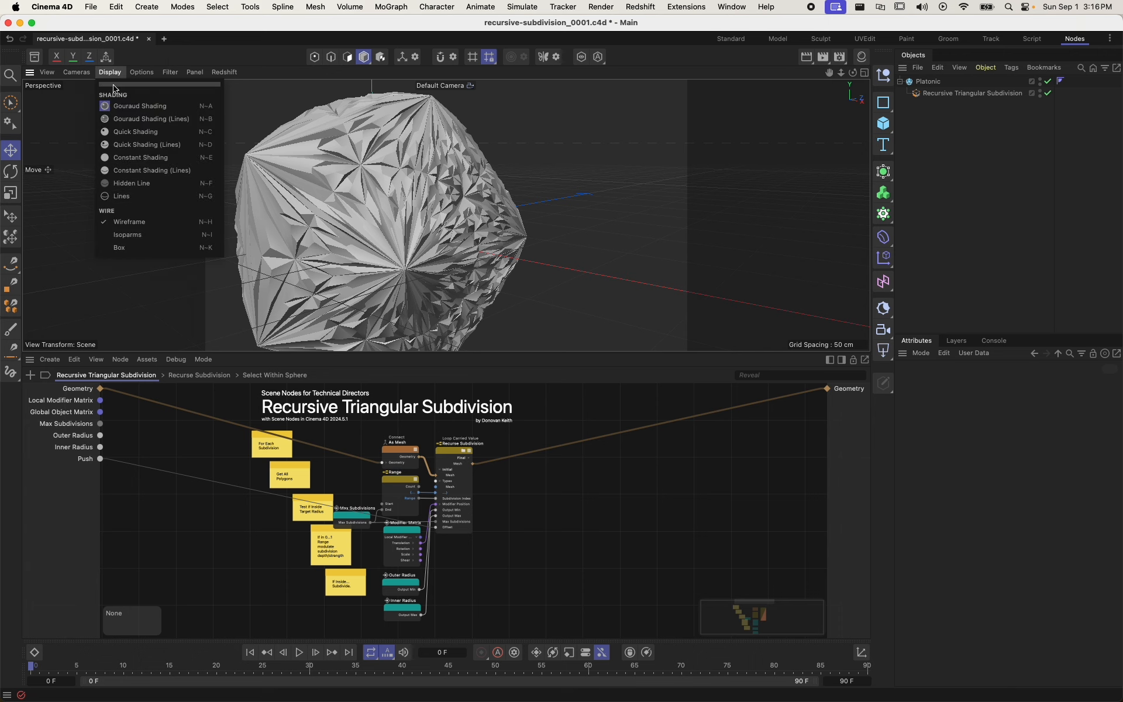
click(135, 106)
scroll(450, 203, up, 5)
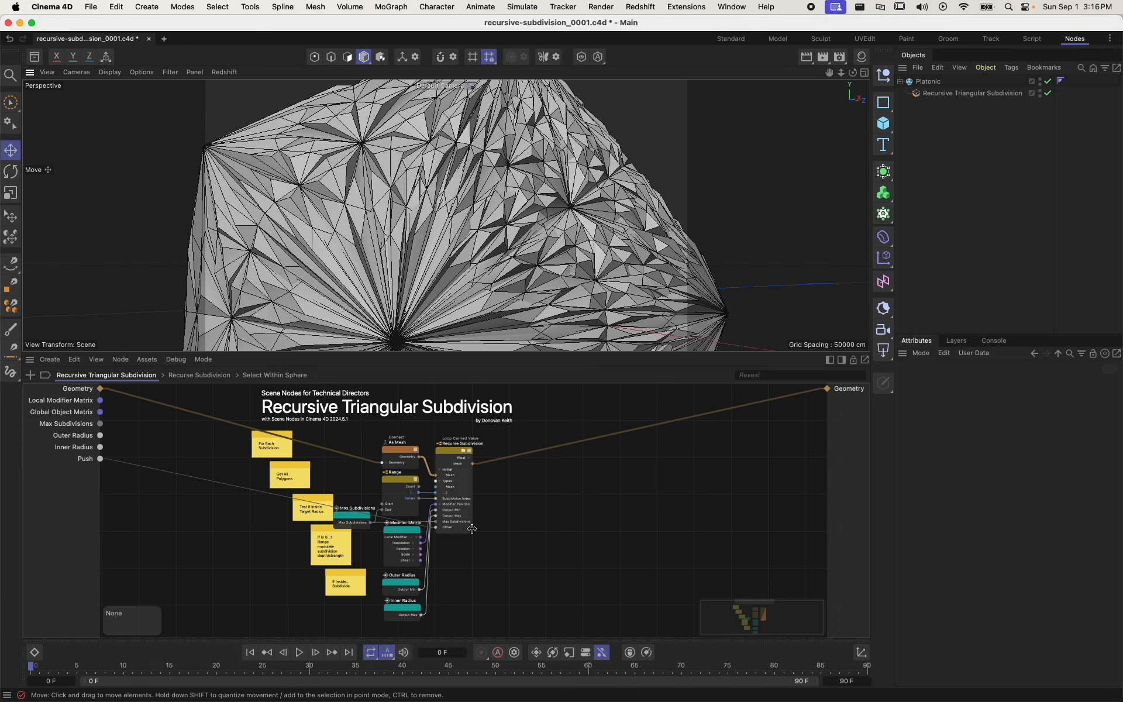
click(494, 562)
middle_drag(494, 562, 517, 553)
click(288, 446)
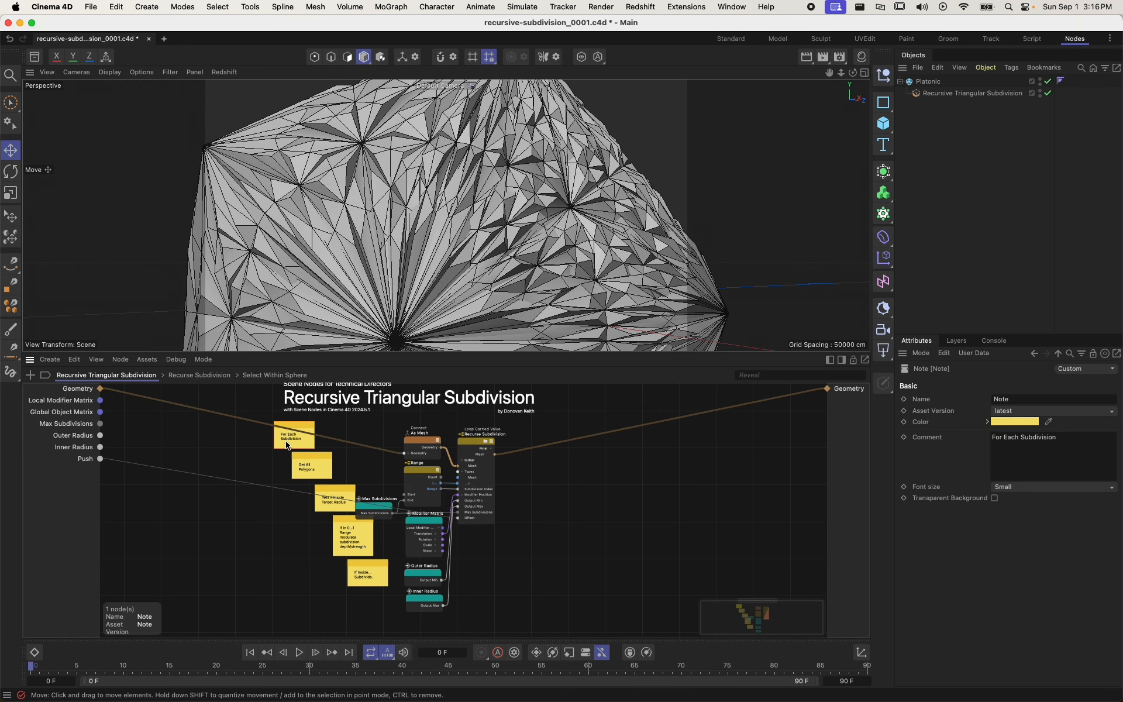
key(Delete)
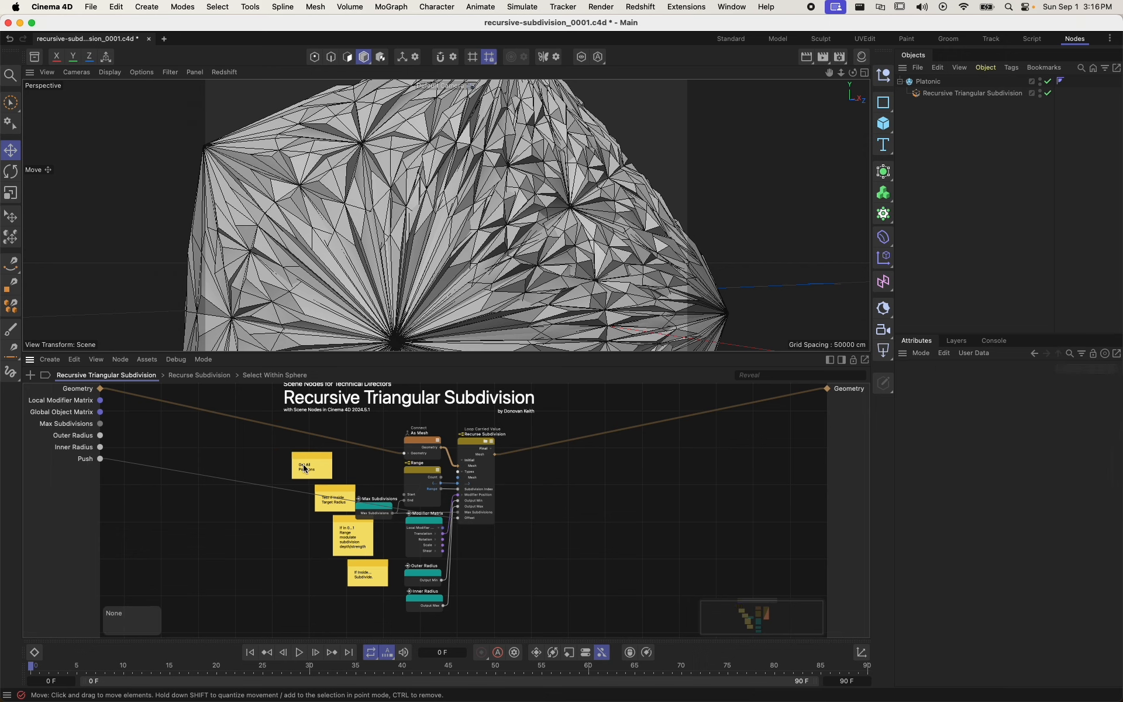
click(310, 468)
key(Delete)
click(333, 493)
key(Delete)
click(354, 535)
key(Delete)
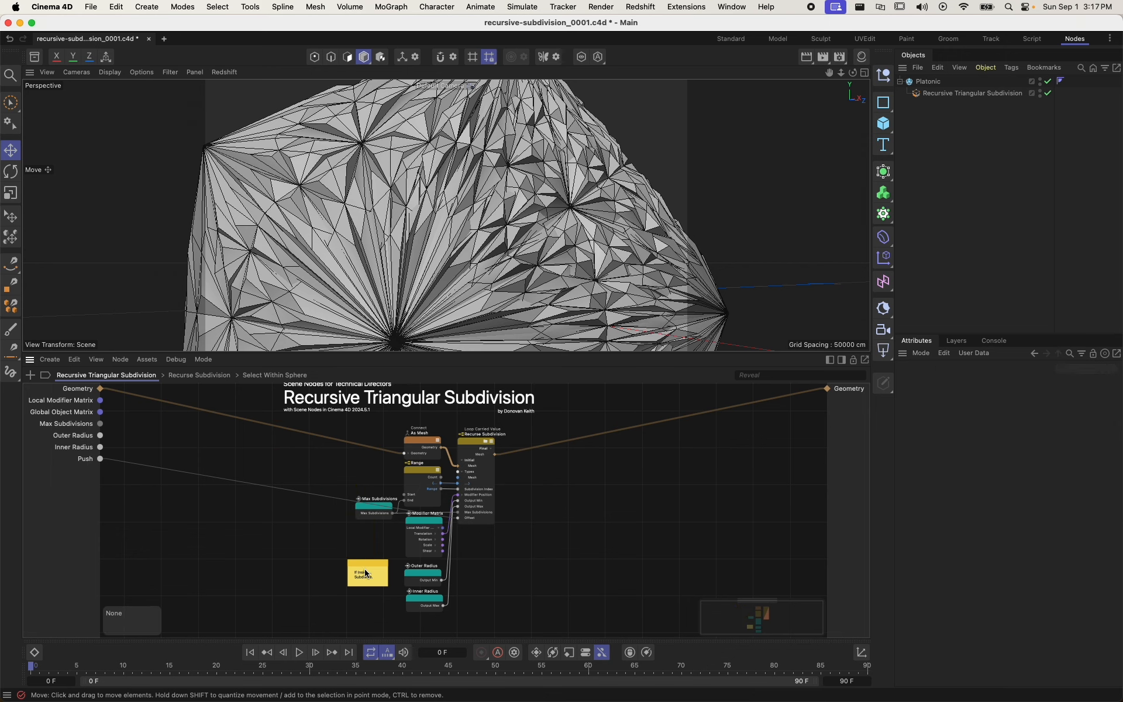
key(super+z)
key(super+z)
key(super+z)
key(super+z)
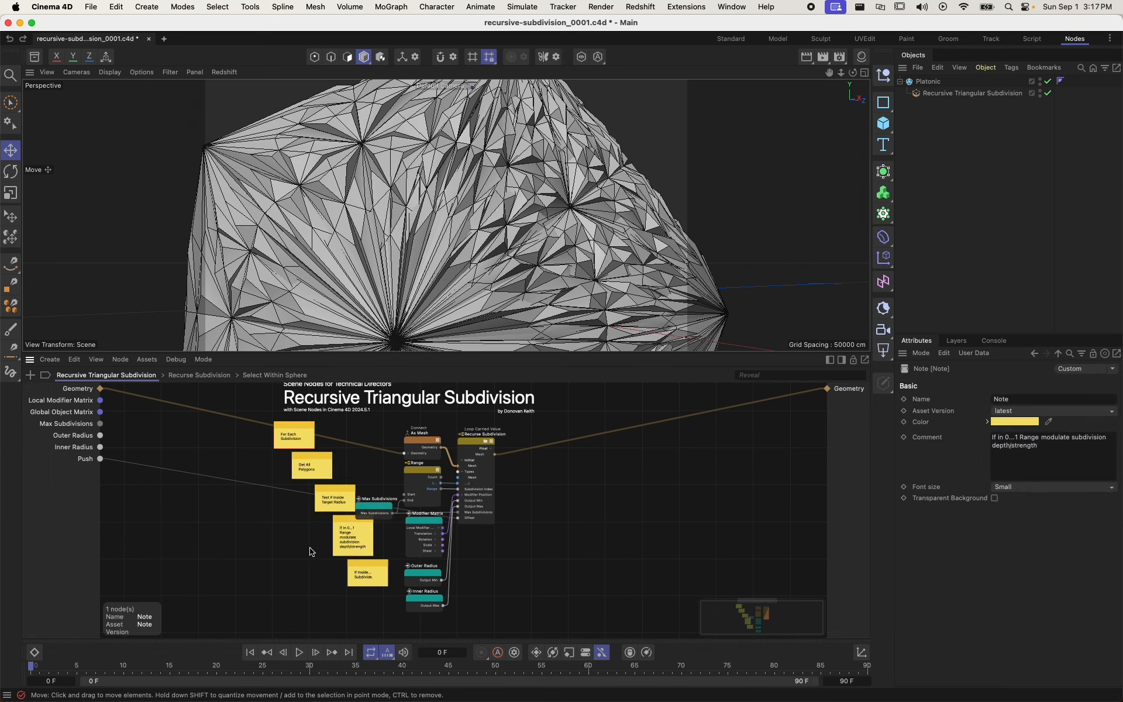
- Review the planning notes against the top-level graph, nudging the For Each Subdivision and Get All Polygons notes and the Range node slightly
click(310, 552)
middle_drag(262, 425, 260, 474)
scroll(260, 454, up, 4)
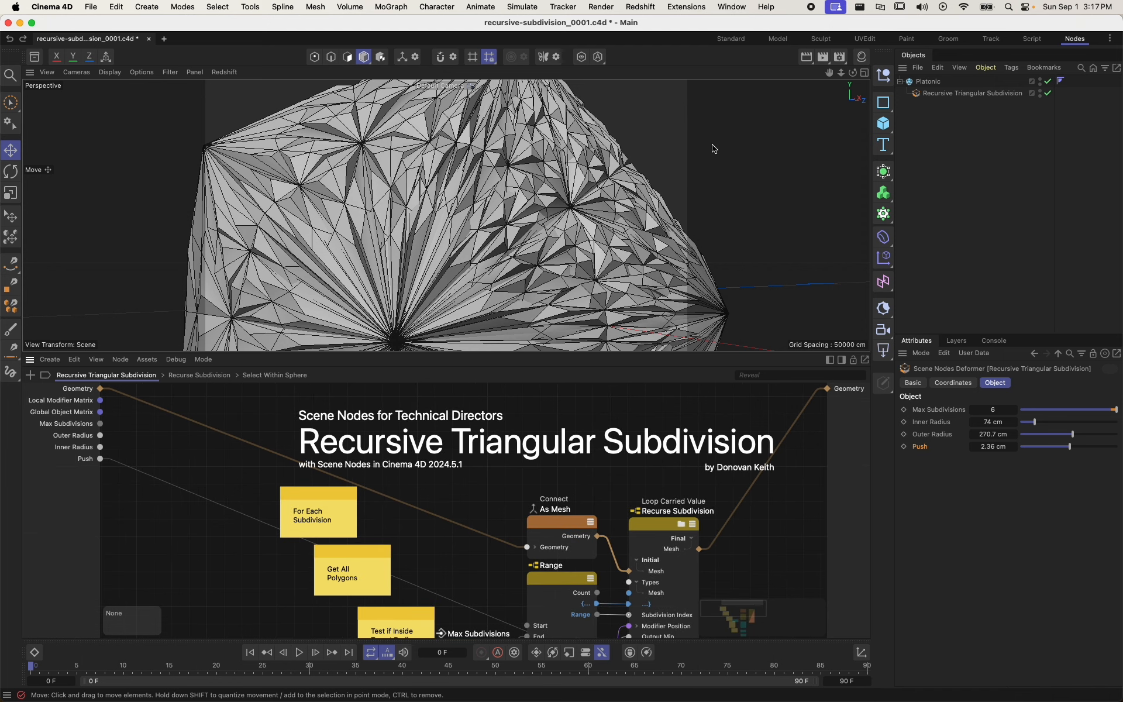
click(925, 80)
middle_drag(380, 538, 321, 477)
drag(309, 476, 293, 469)
middle_drag(461, 580, 425, 523)
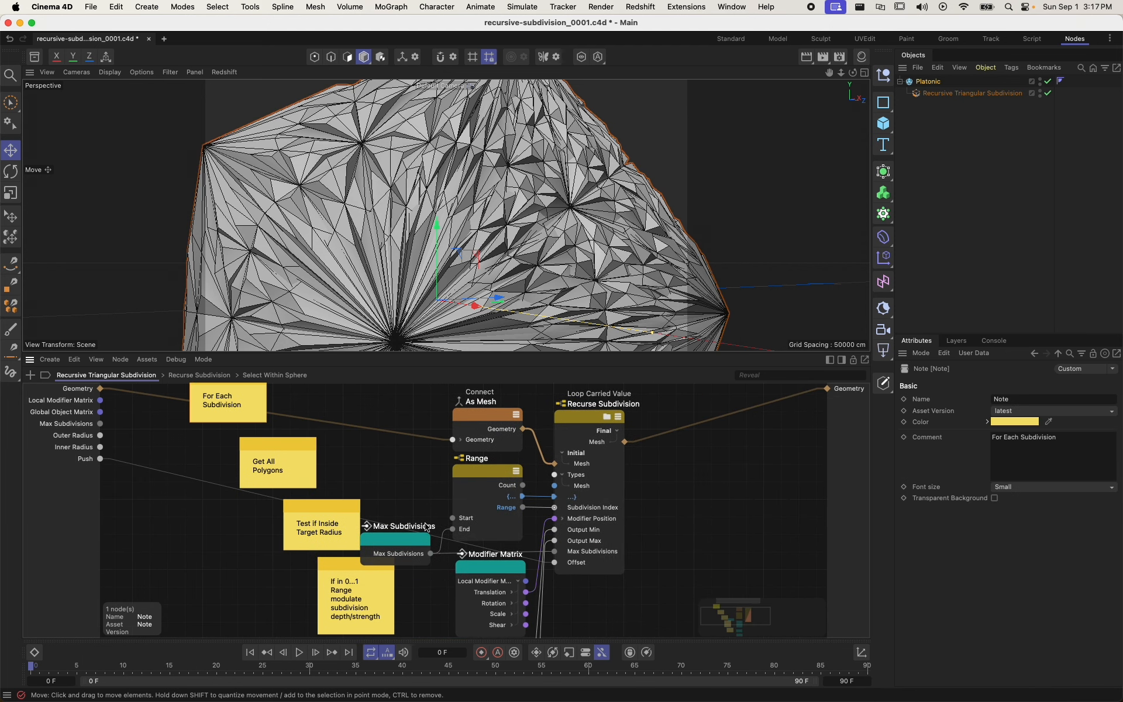
drag(479, 491, 485, 493)
middle_drag(380, 515, 372, 479)
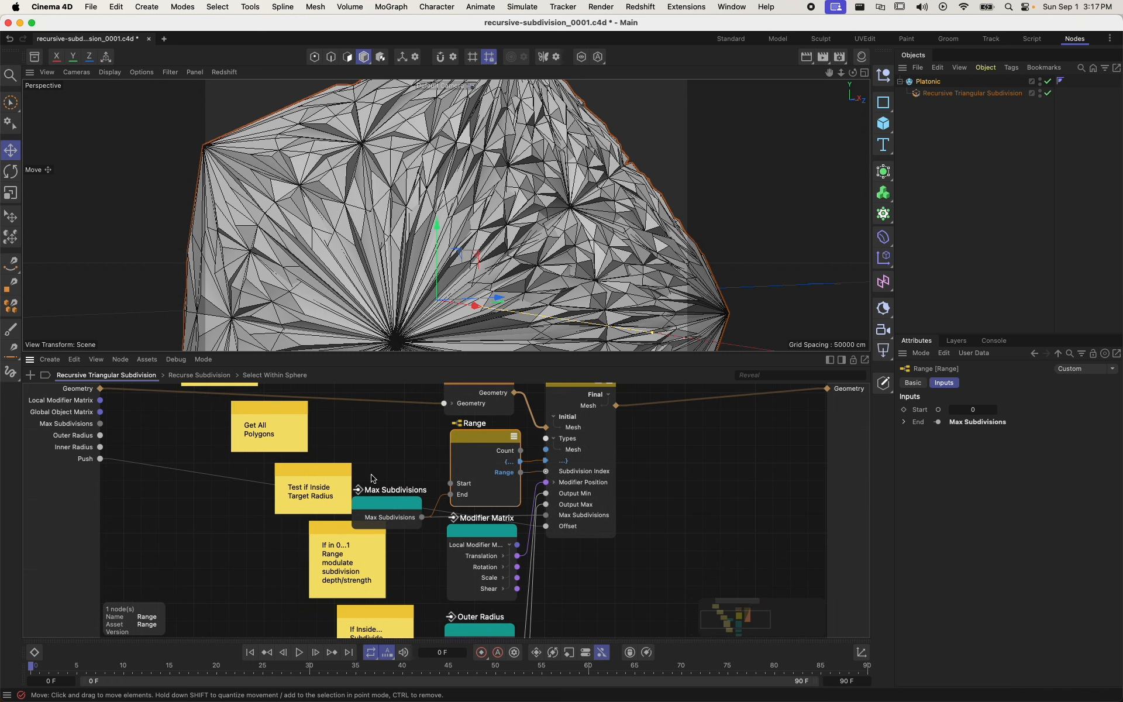
drag(272, 433, 276, 440)
middle_drag(324, 544, 459, 507)
- Examine Select Within Sphere inside Recurse Subdivision, nudging Polygons Info, Iterate Collection and Append Elements slightly, and inspect the Select and Poke Polygons nodes
click(526, 389)
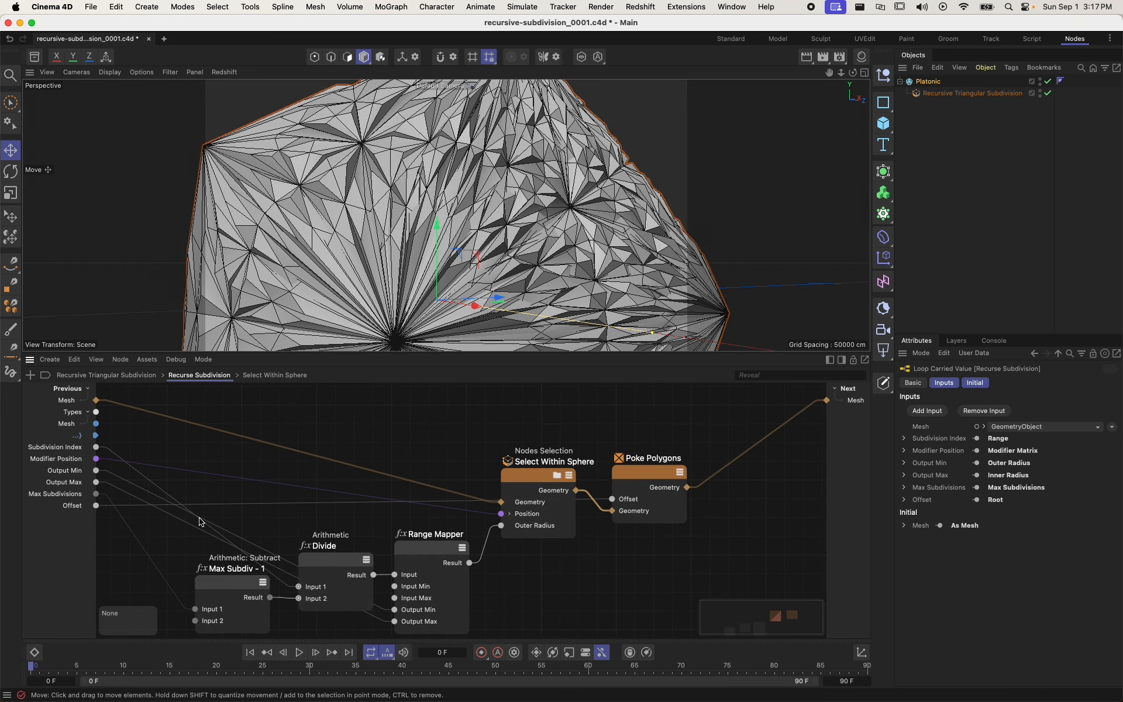
click(518, 490)
click(557, 476)
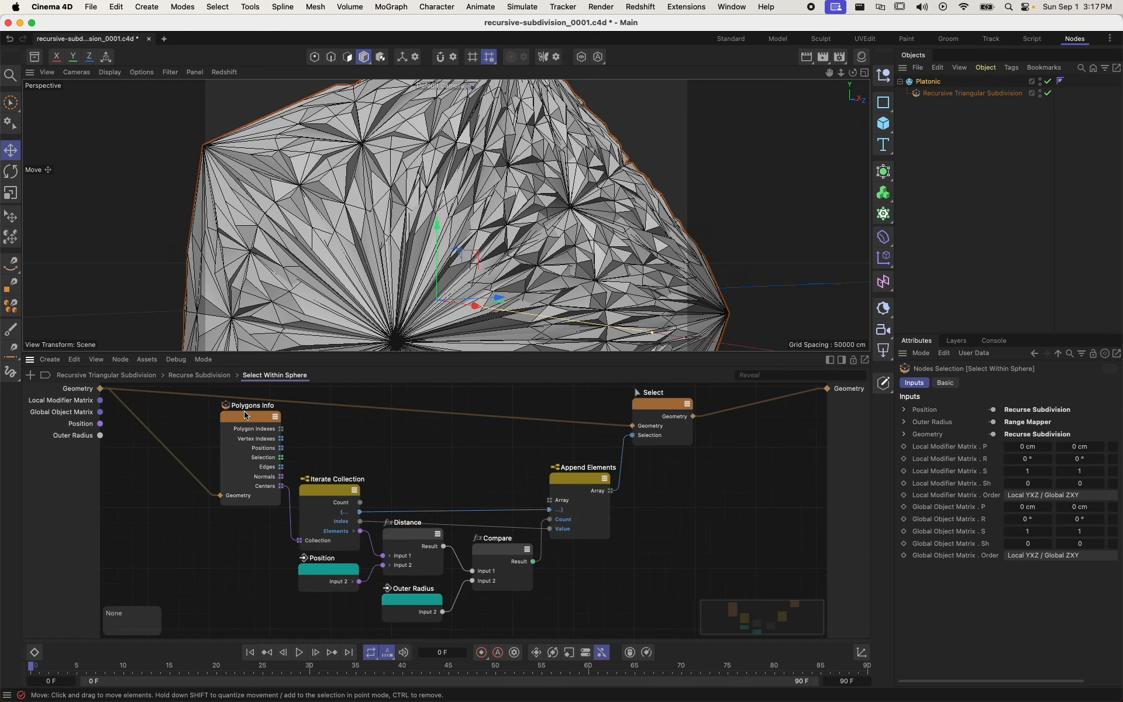
drag(271, 418, 265, 423)
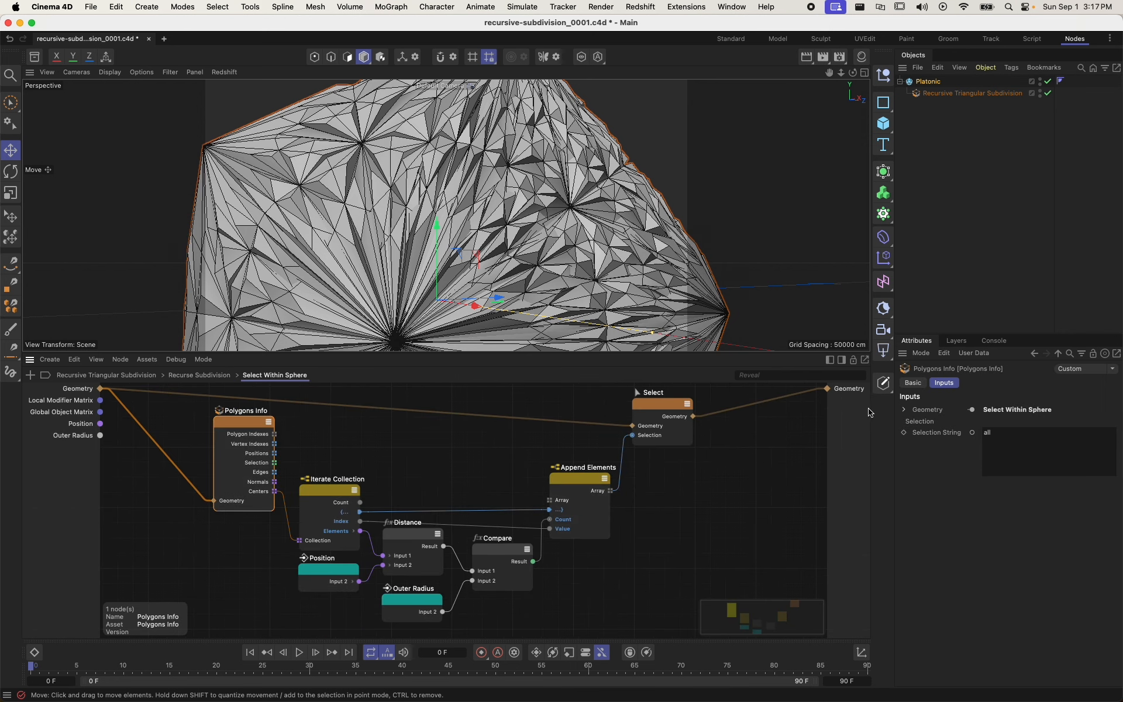
click(369, 473)
drag(335, 499, 326, 493)
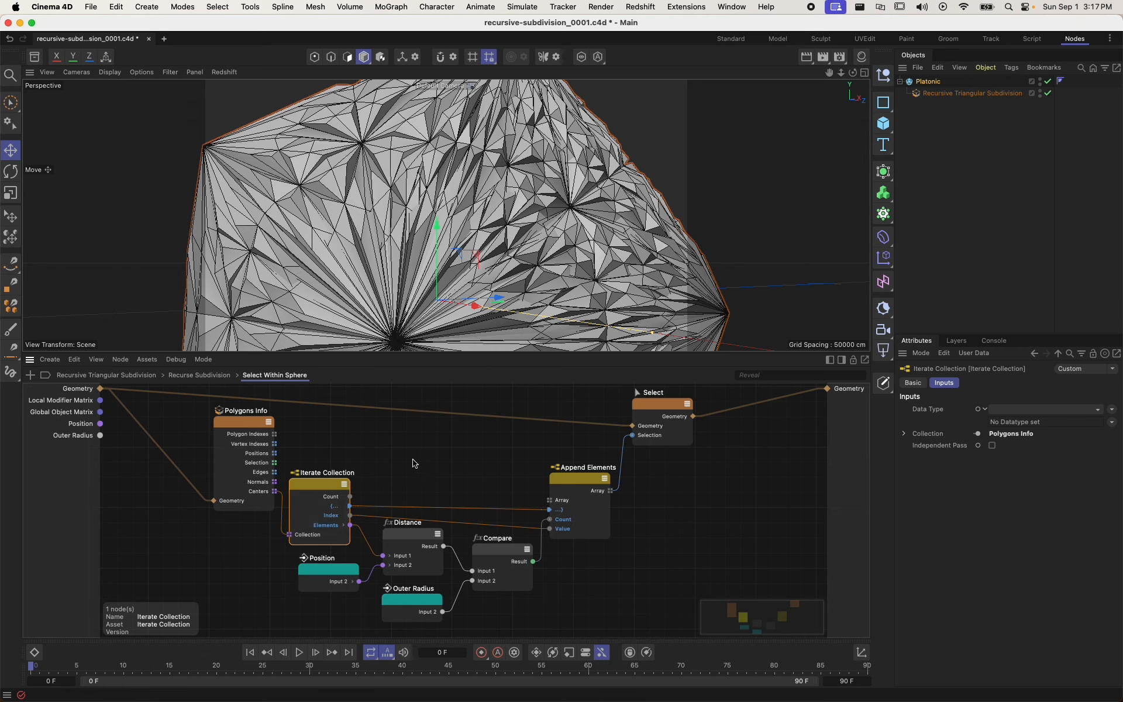
drag(590, 478, 592, 471)
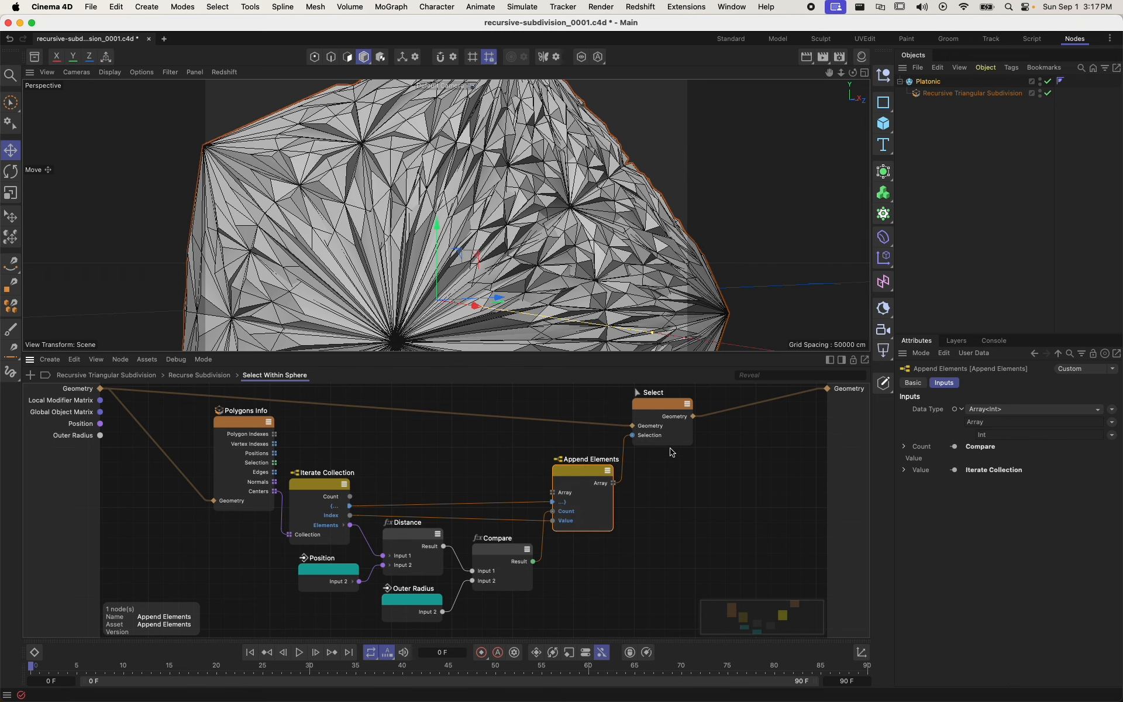
click(662, 403)
click(200, 375)
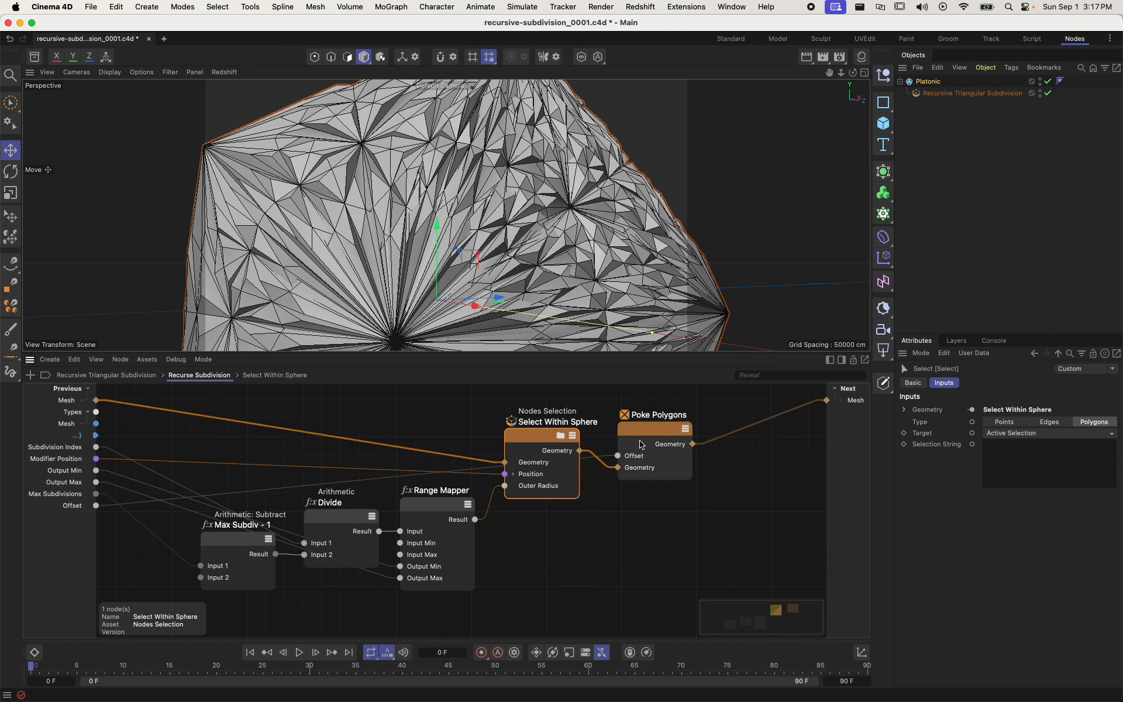
click(642, 444)
- In the top-level graph, move the "If in 0...1 Range modulate subdivision depth/strength" note away from the other notes
click(107, 375)
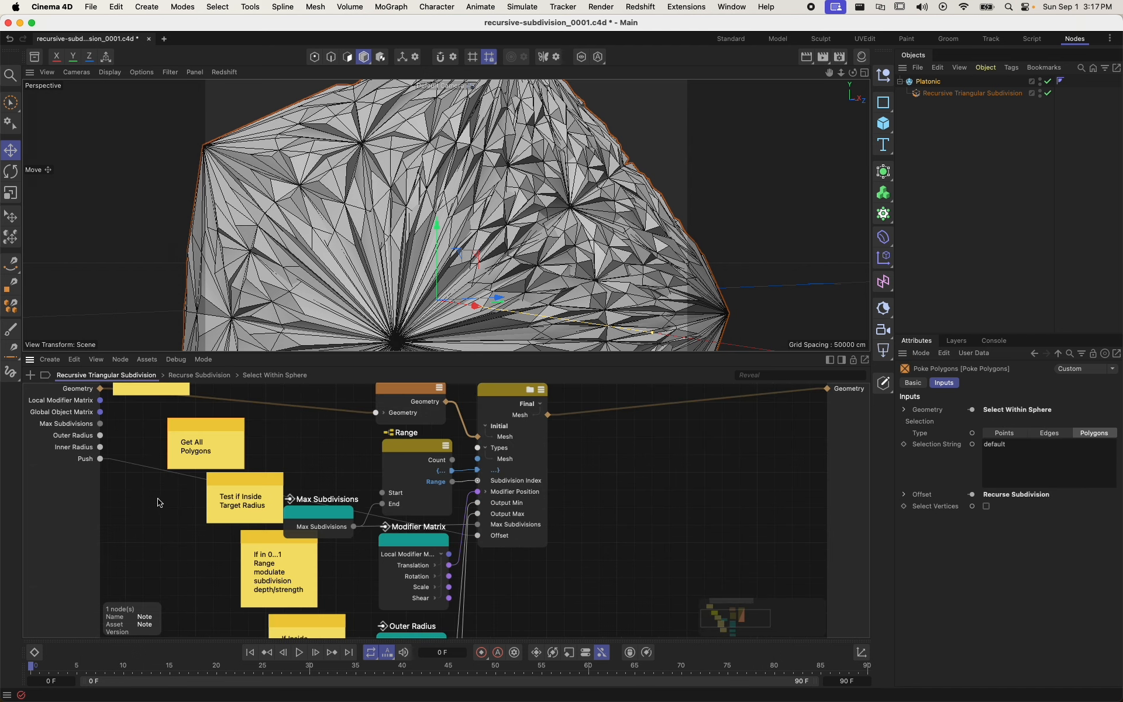
mouse_move(166, 553)
middle_down()
mouse_move(155, 462)
mouse_move(165, 534)
middle_up()
middle_drag(303, 551, 275, 480)
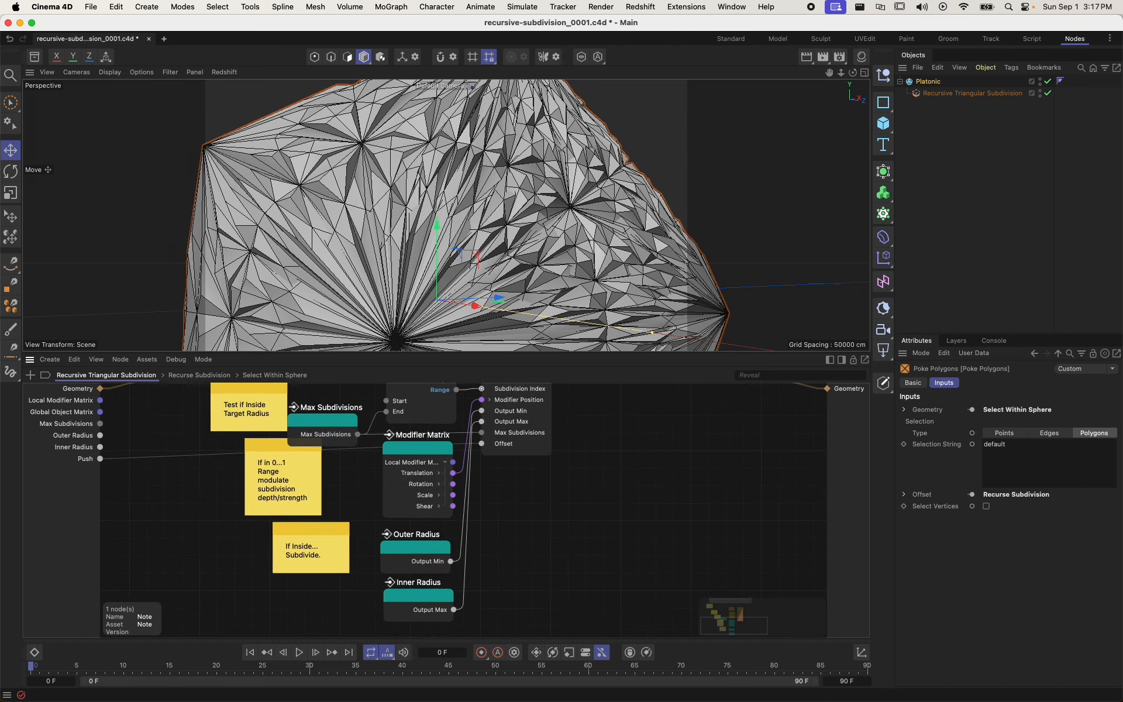
middle_drag(293, 526, 301, 547)
drag(302, 520, 241, 556)
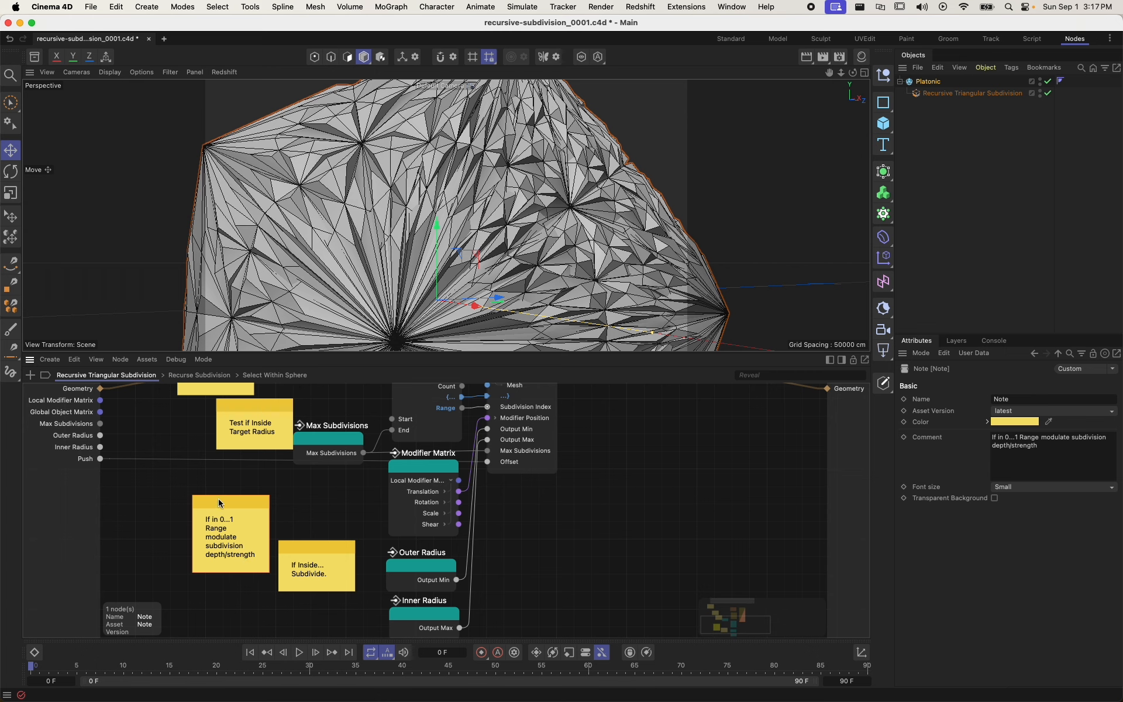
drag(237, 526, 234, 532)
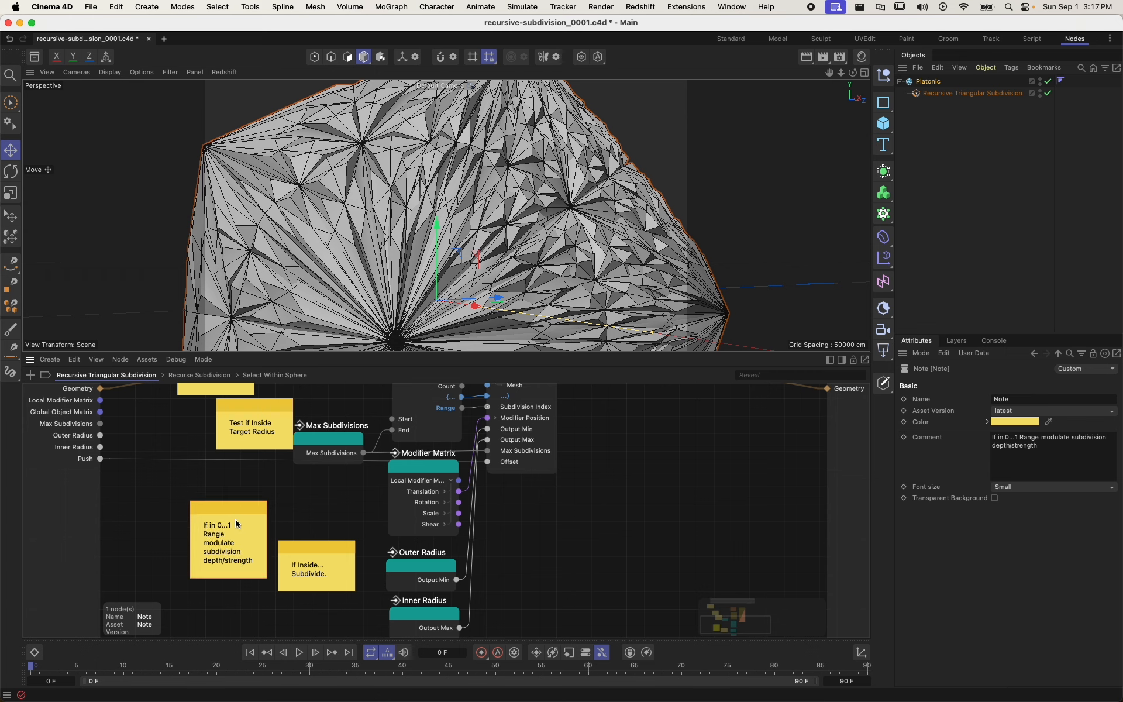
- Examine how Max Subdiv - 1, Divide and Range Mapper drive the selection radius inside Recurse Subdivision
scroll(272, 456, up, 3)
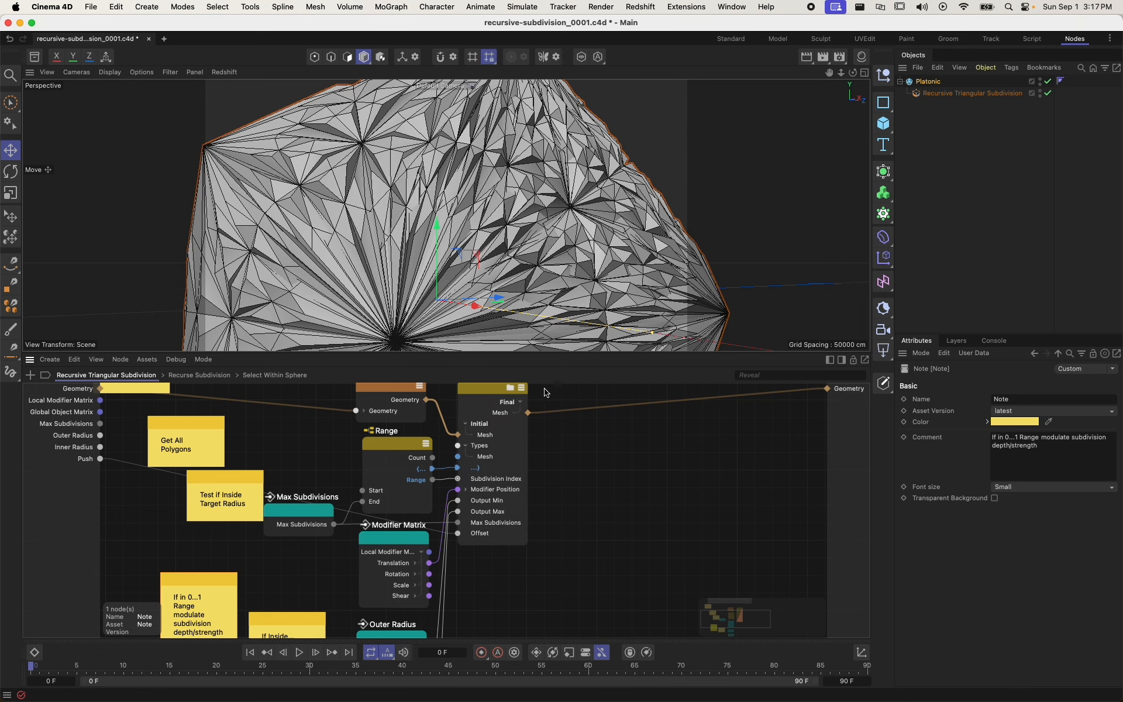
double_click(511, 393)
scroll(358, 612, left, 10)
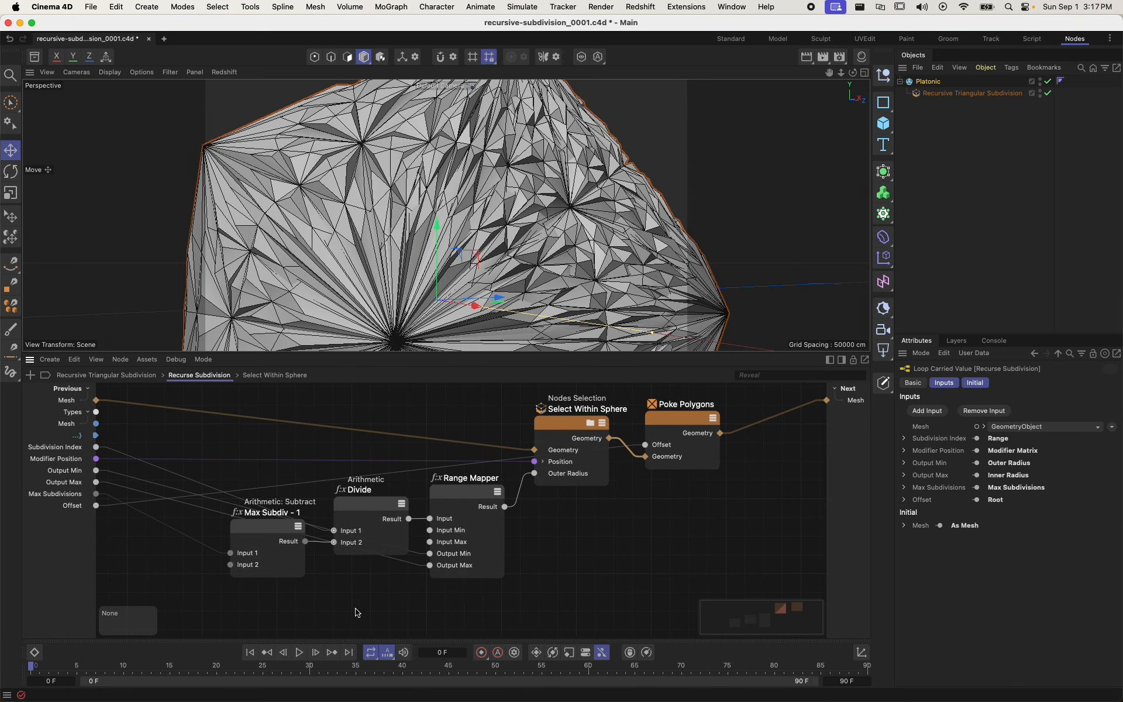
click(240, 516)
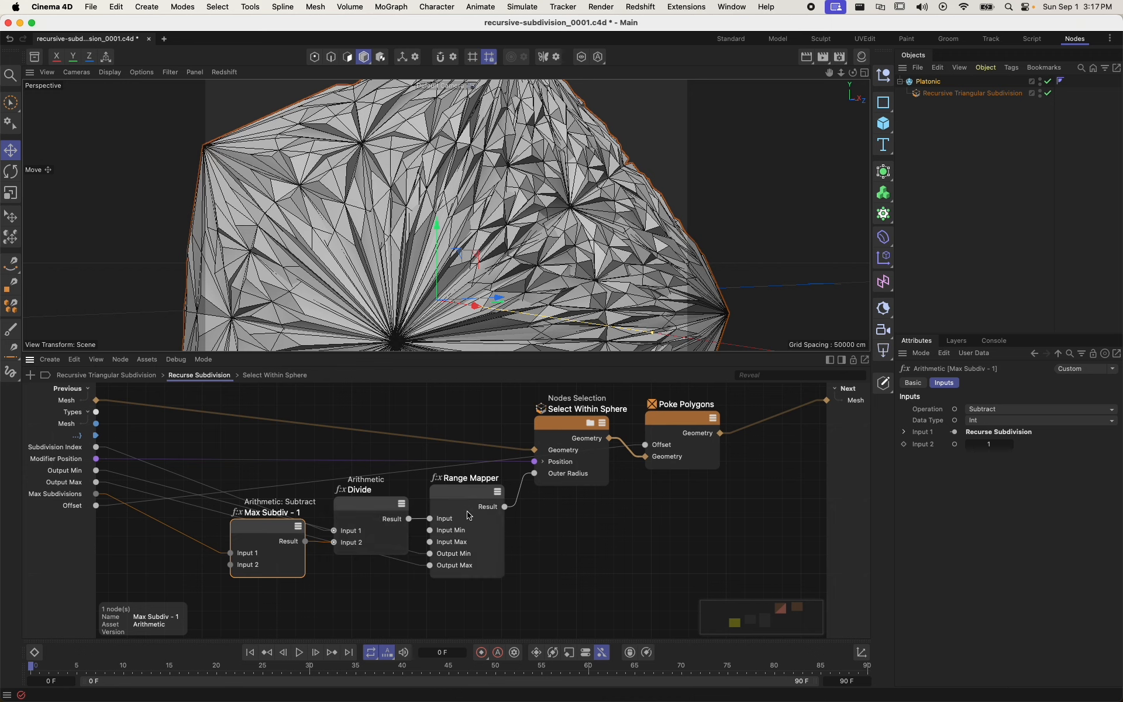
scroll(547, 538, up, 3)
scroll(548, 538, right, 2)
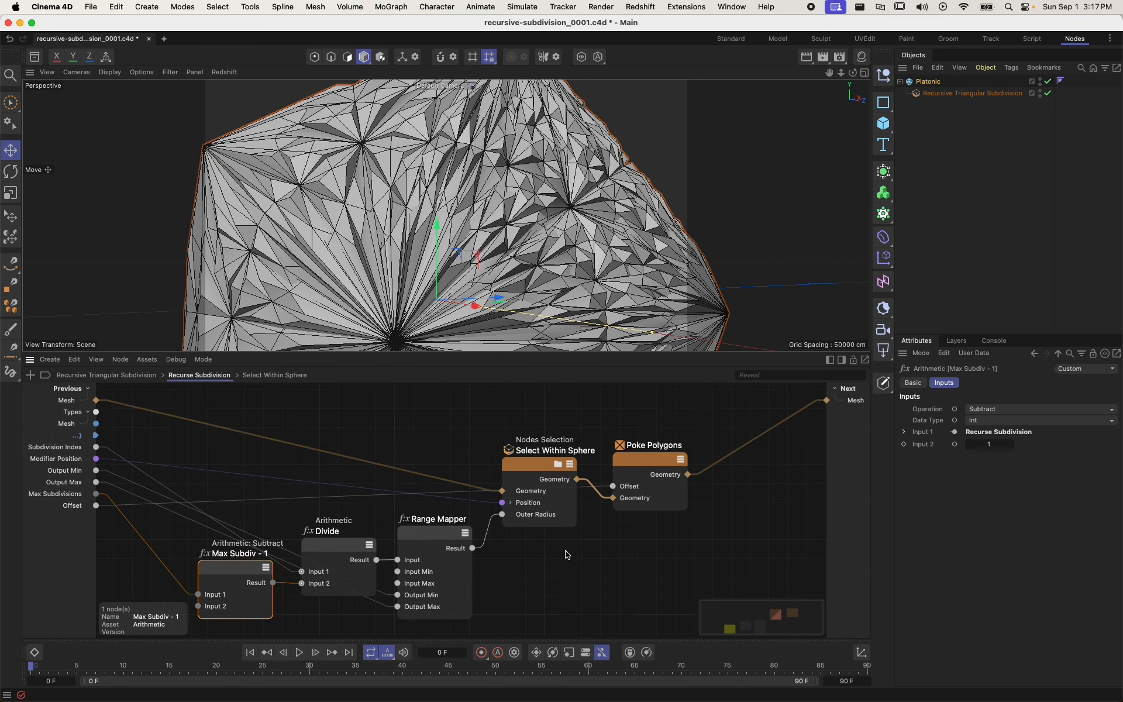
click(567, 553)
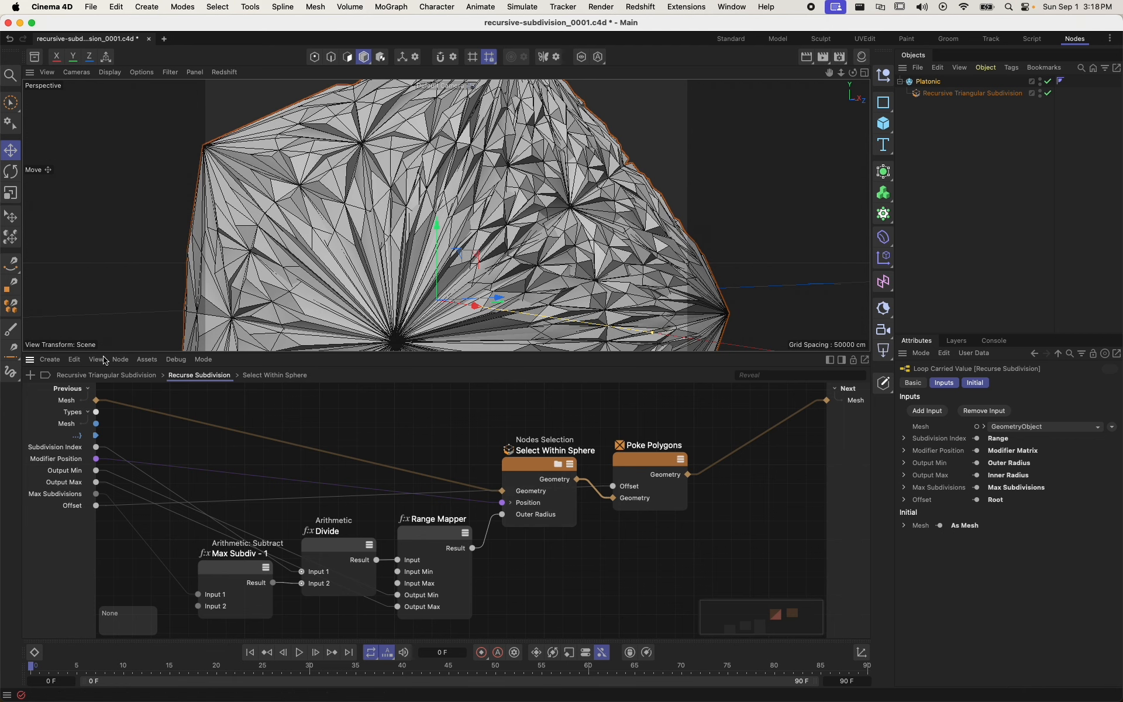
- Return to the top-level Recursive Triangular Subdivision graph, show it in full, and save an incremental version of the project
click(120, 375)
click(558, 566)
scroll(600, 566, left, 3)
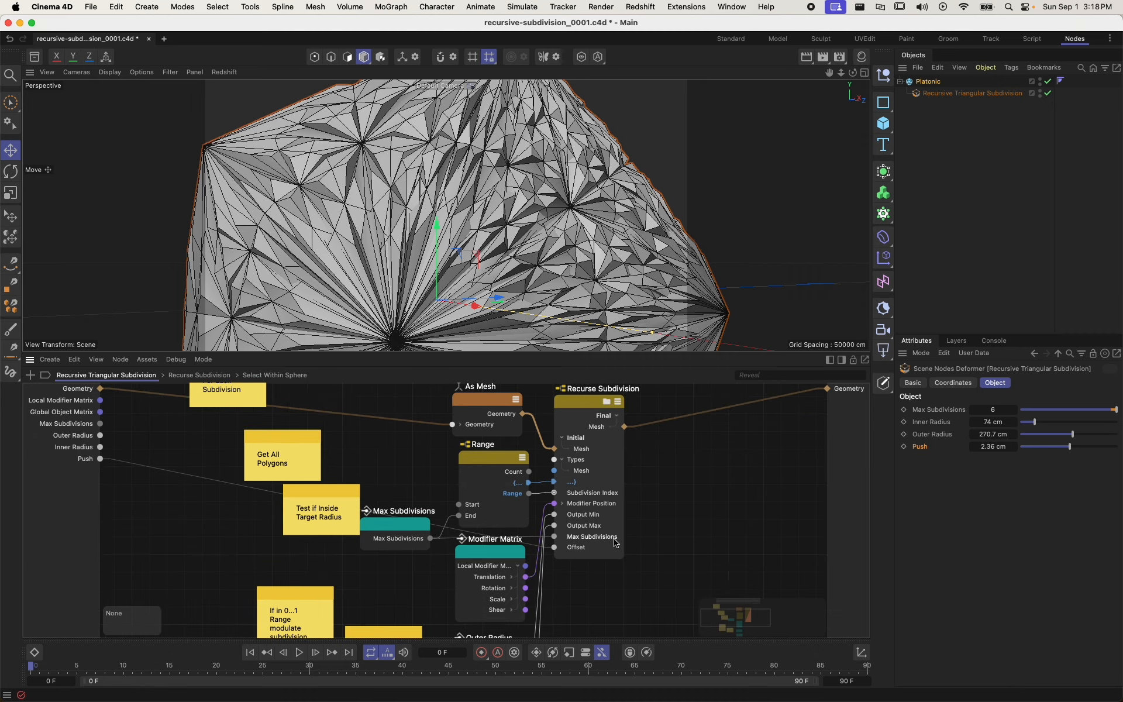
scroll(651, 539, down, 5)
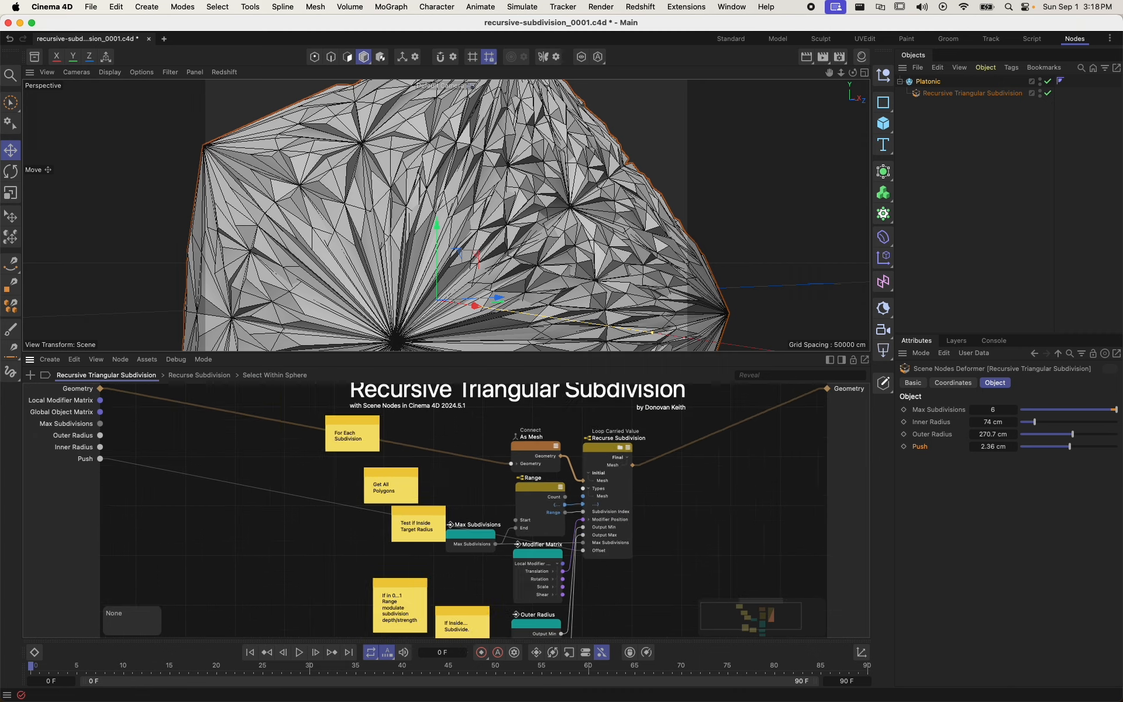
scroll(687, 580, down, 3)
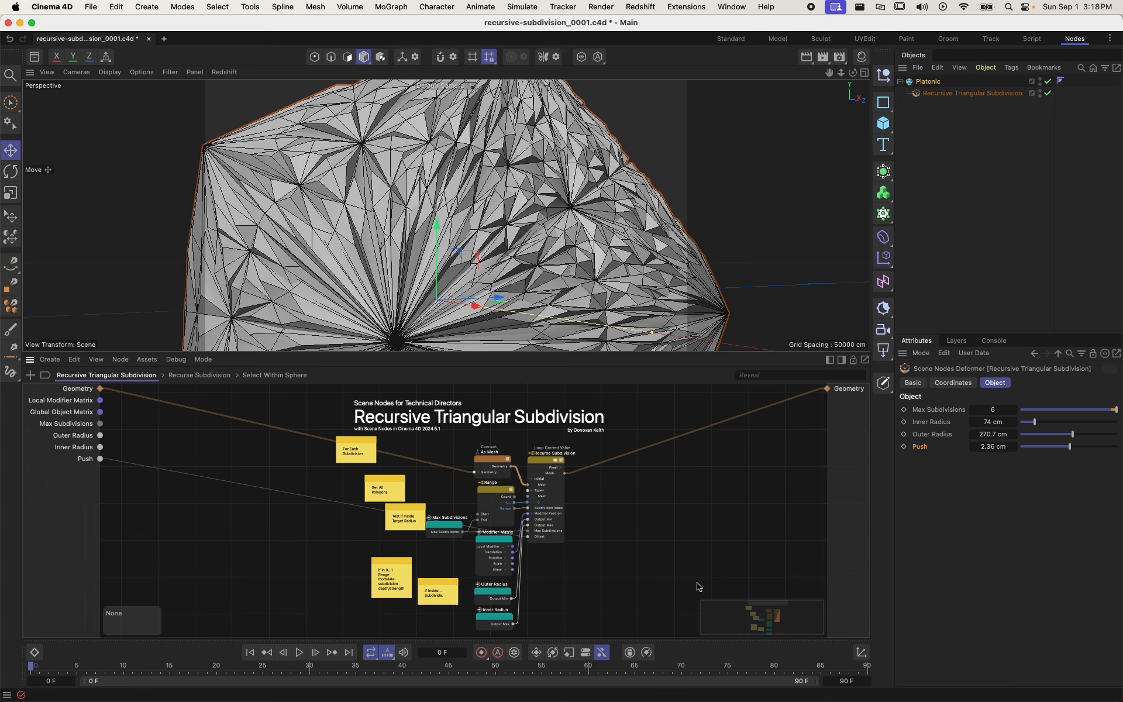
click(91, 7)
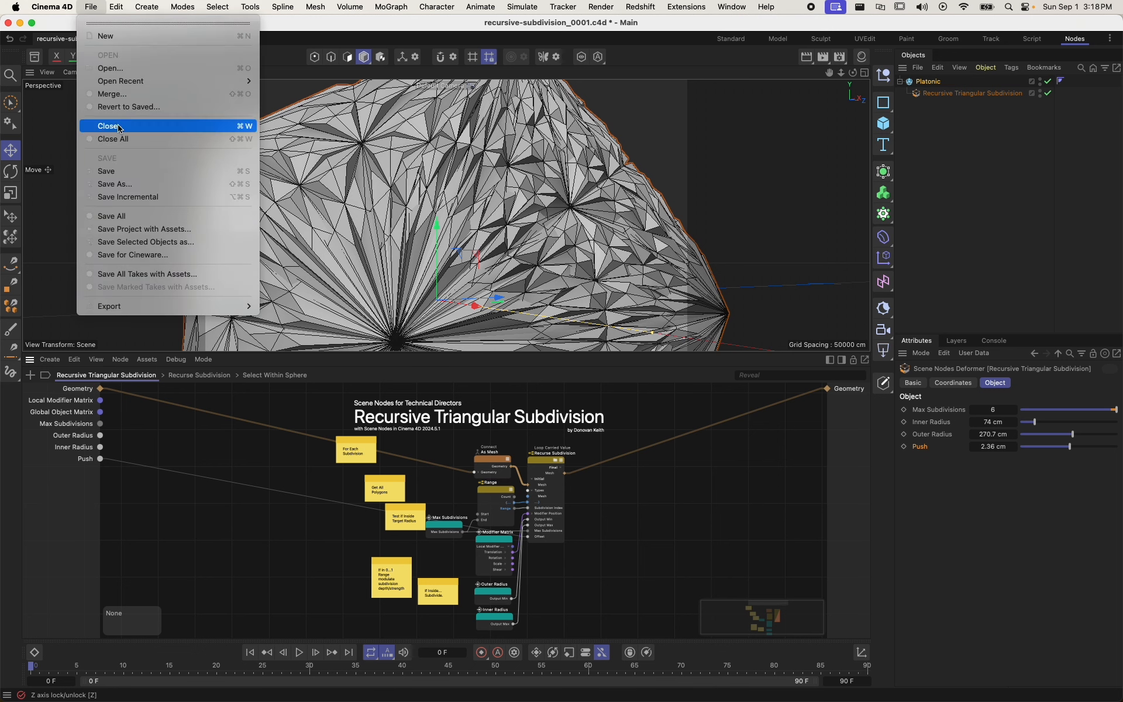
click(141, 196)
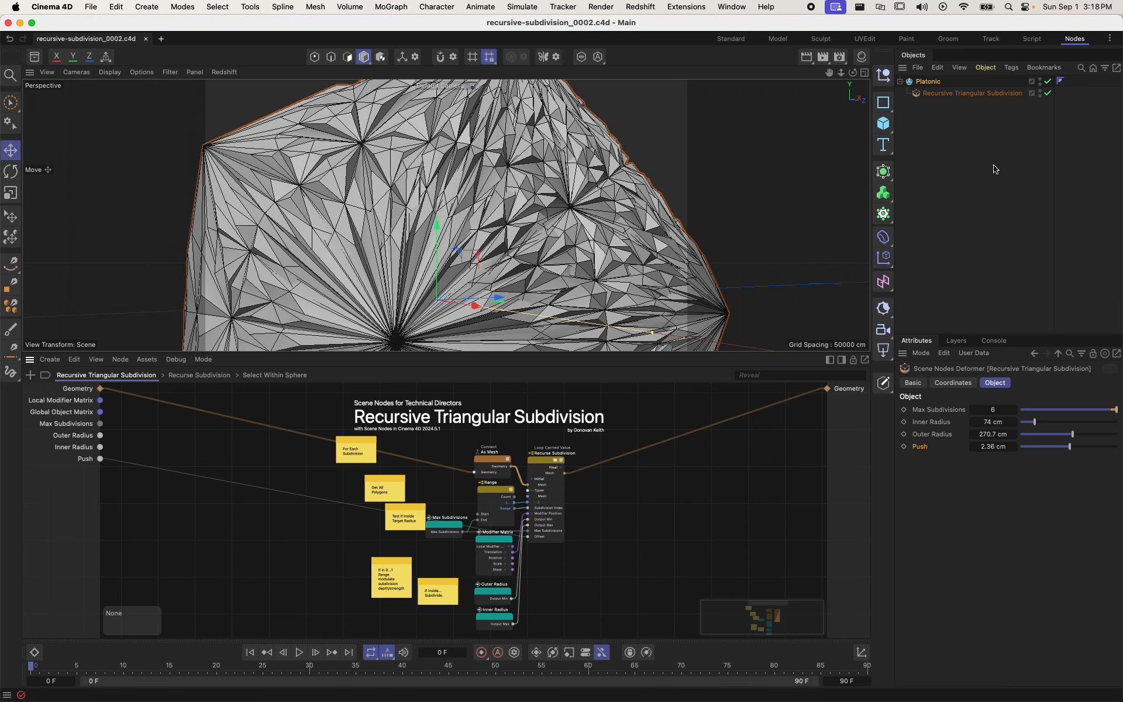